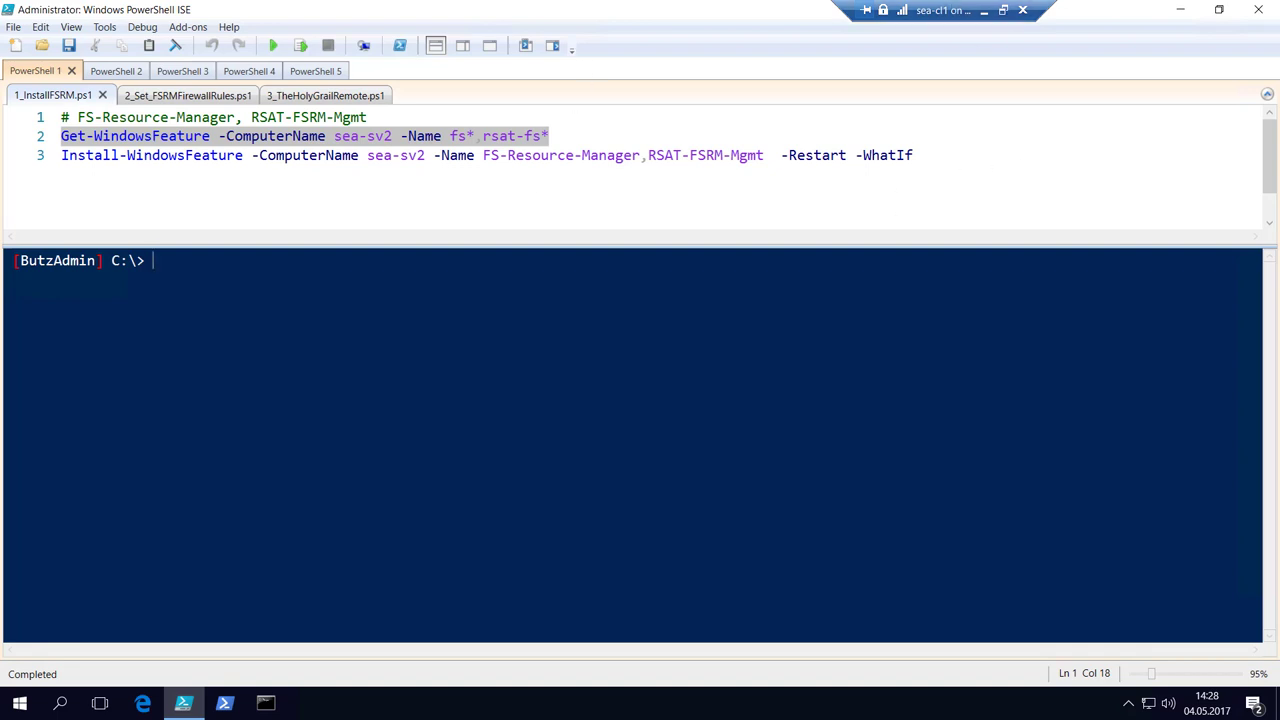
Run servermanager at the ISE console prompt to start Server Manager.
text(servermanager)
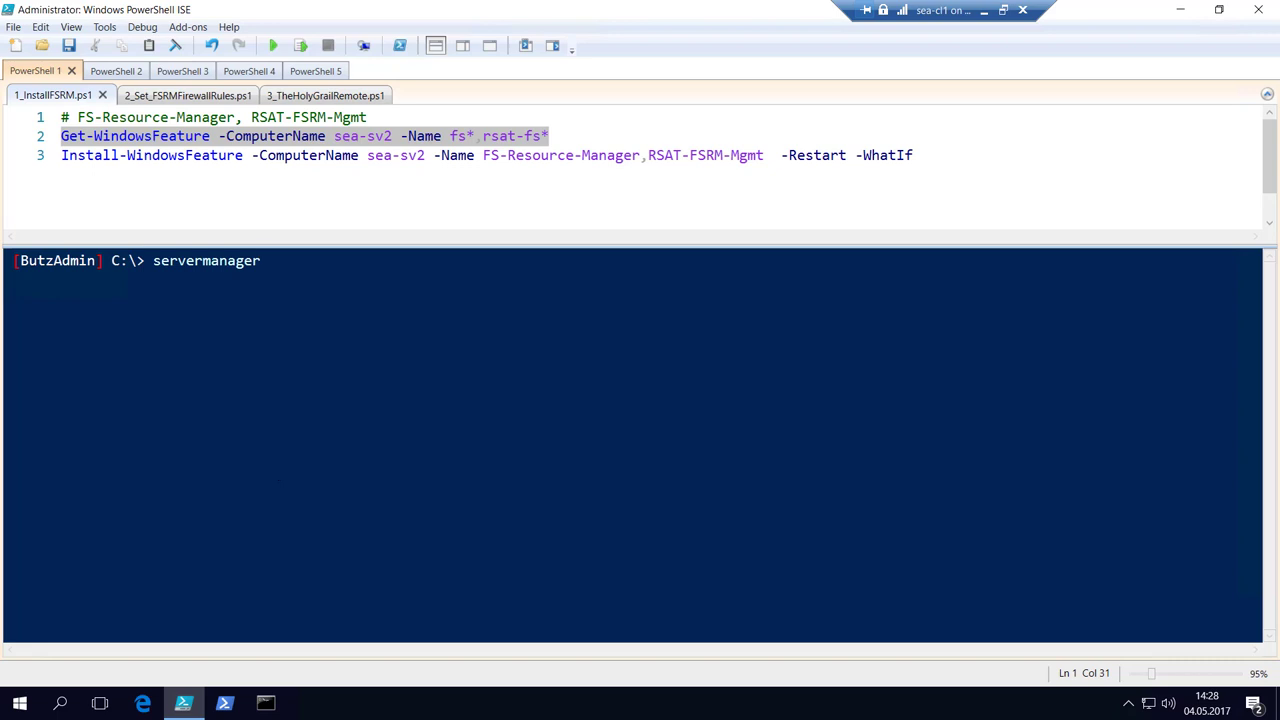
key(Return)
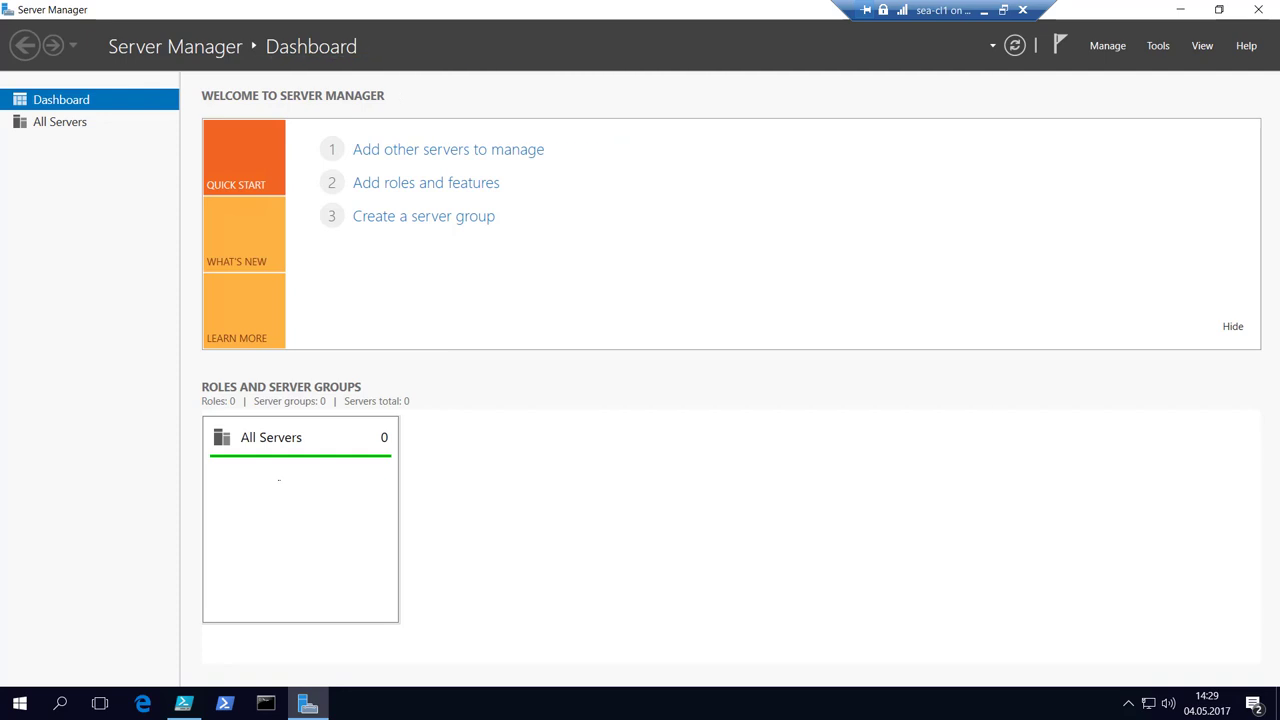
Dismiss the no-servers notice and mute the remote session's audio.
click(420, 187)
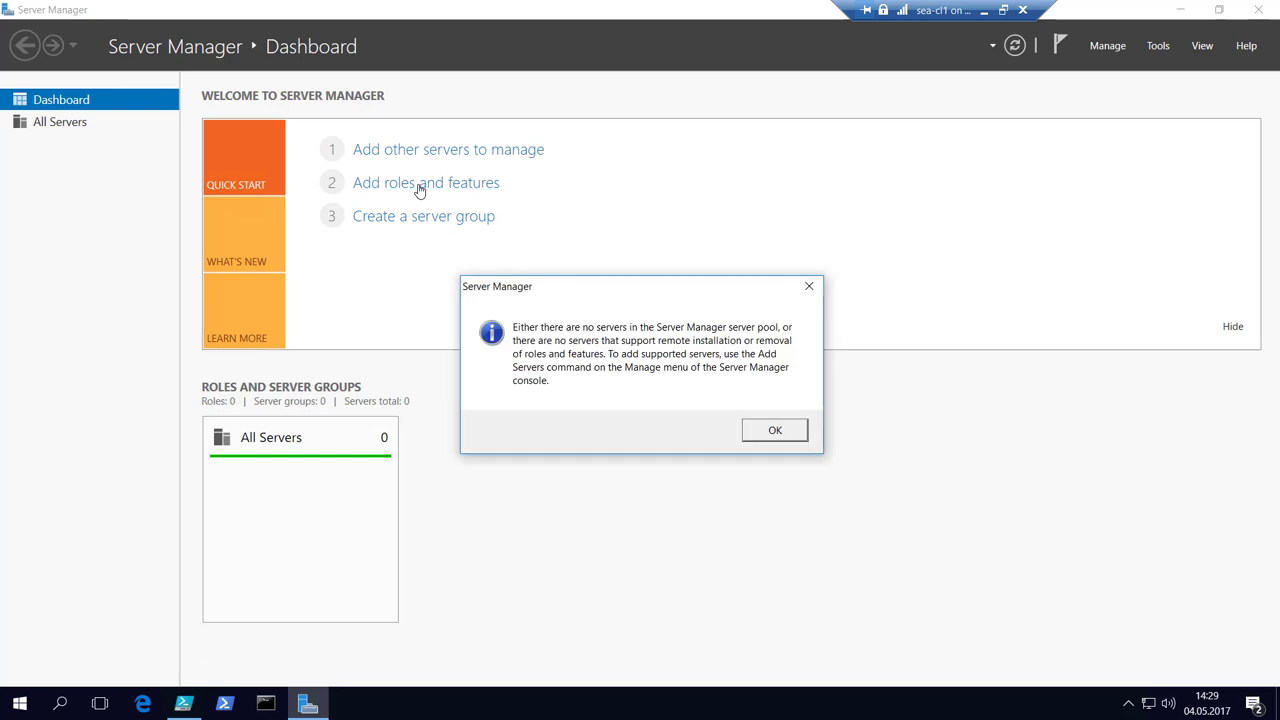
click(776, 431)
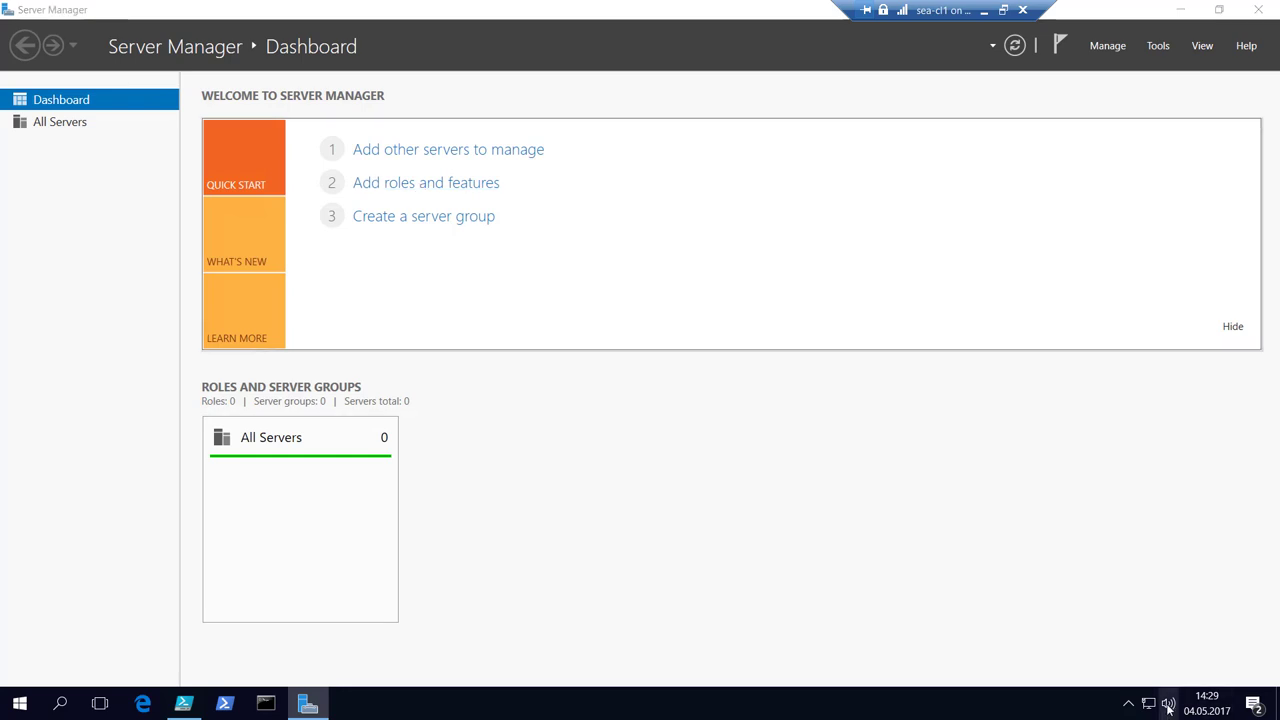
click(1170, 703)
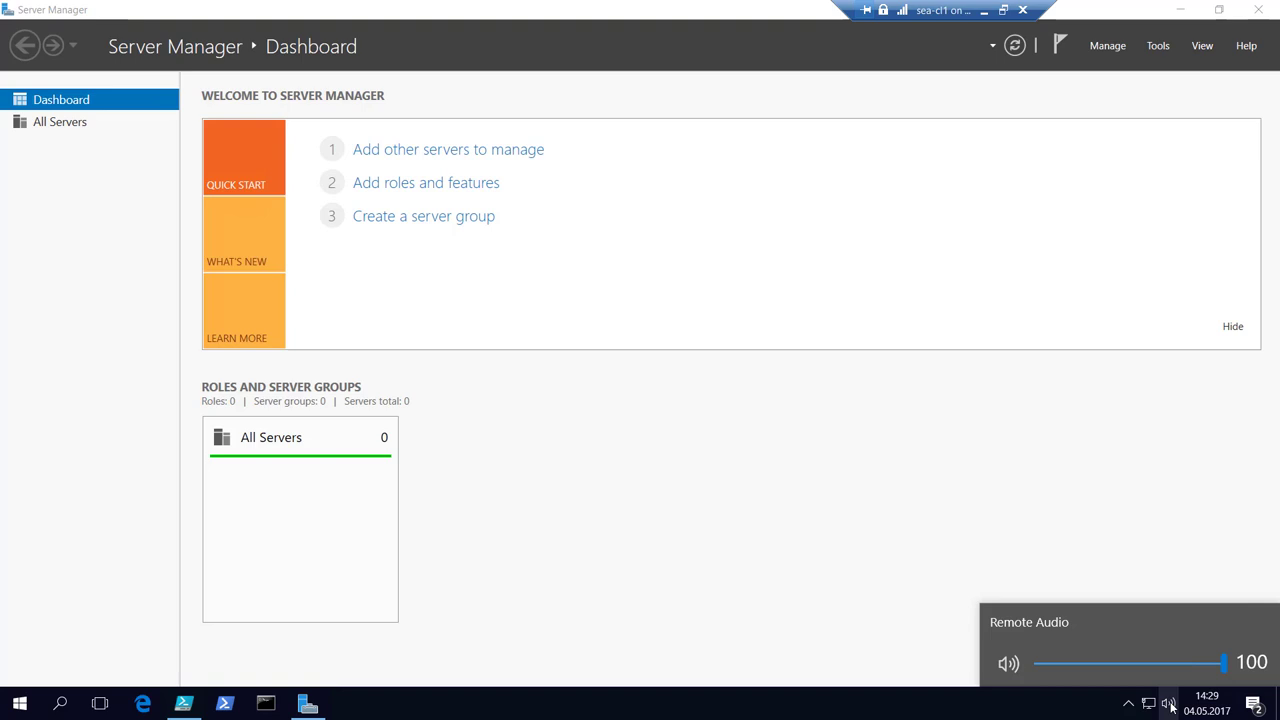
click(1025, 666)
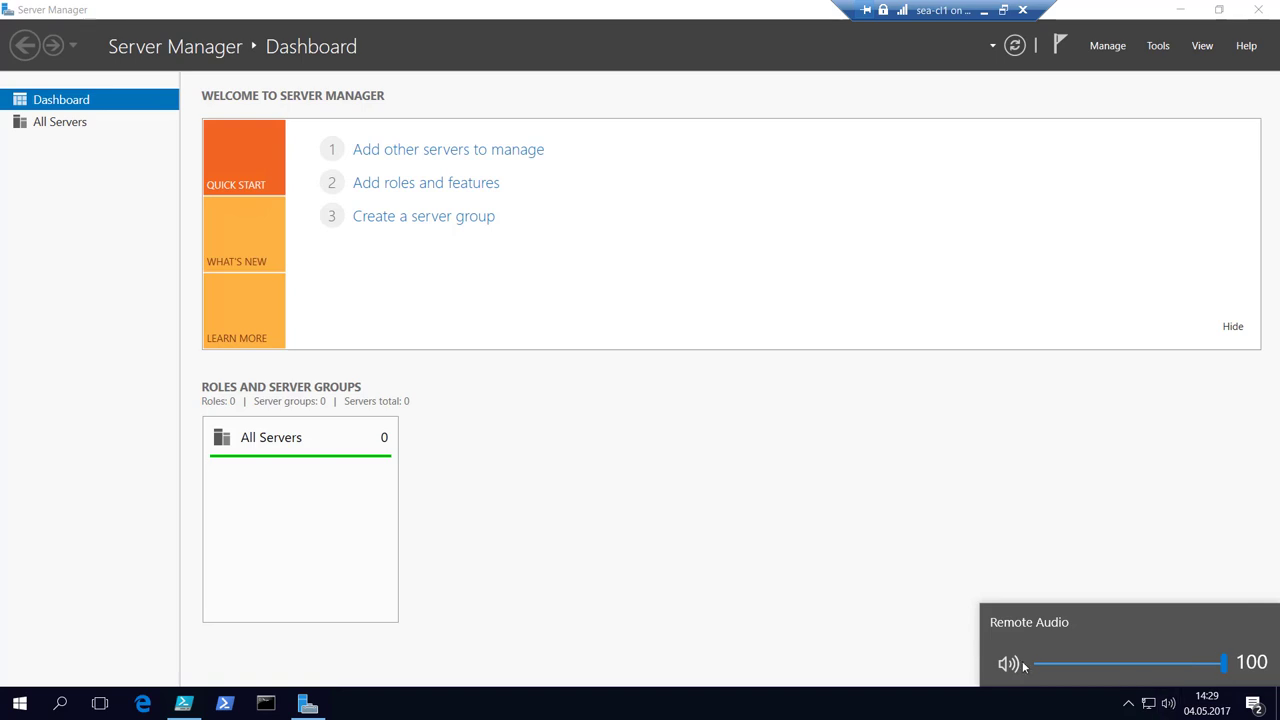
click(404, 189)
click(404, 189)
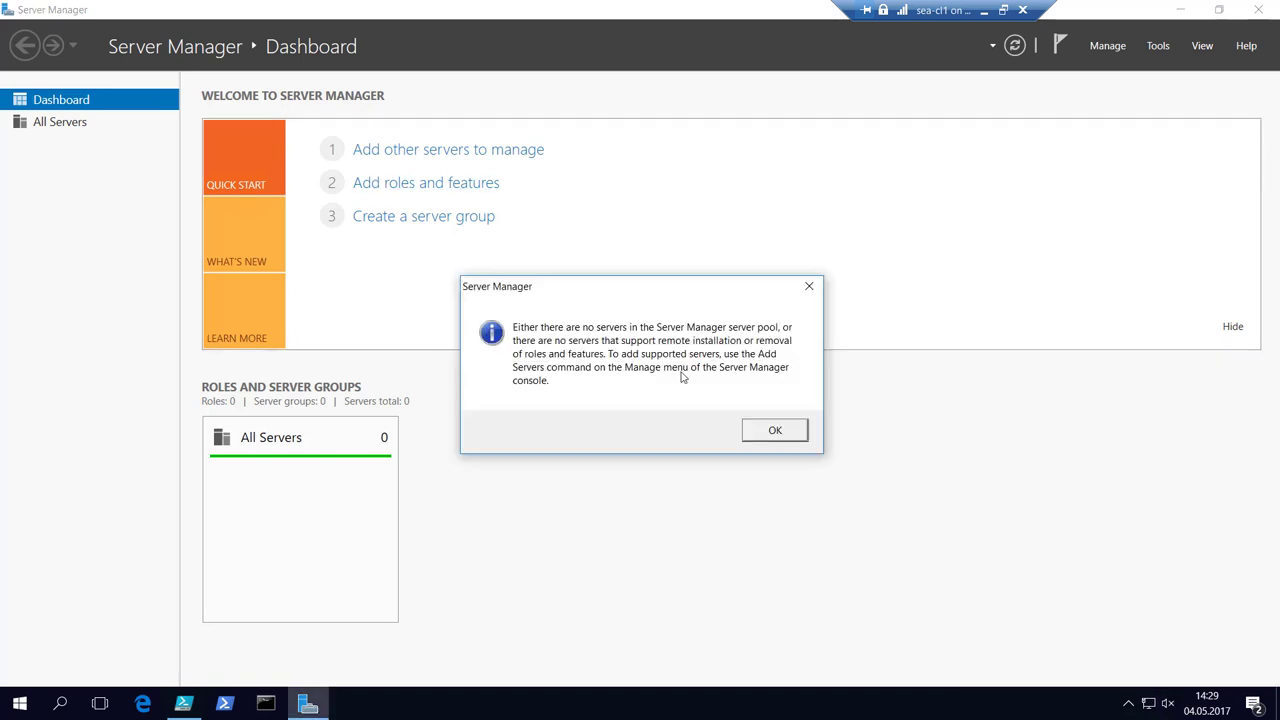
key(Return)
Find sea-sv2 in the directory and add it to the managed server pool.
click(454, 149)
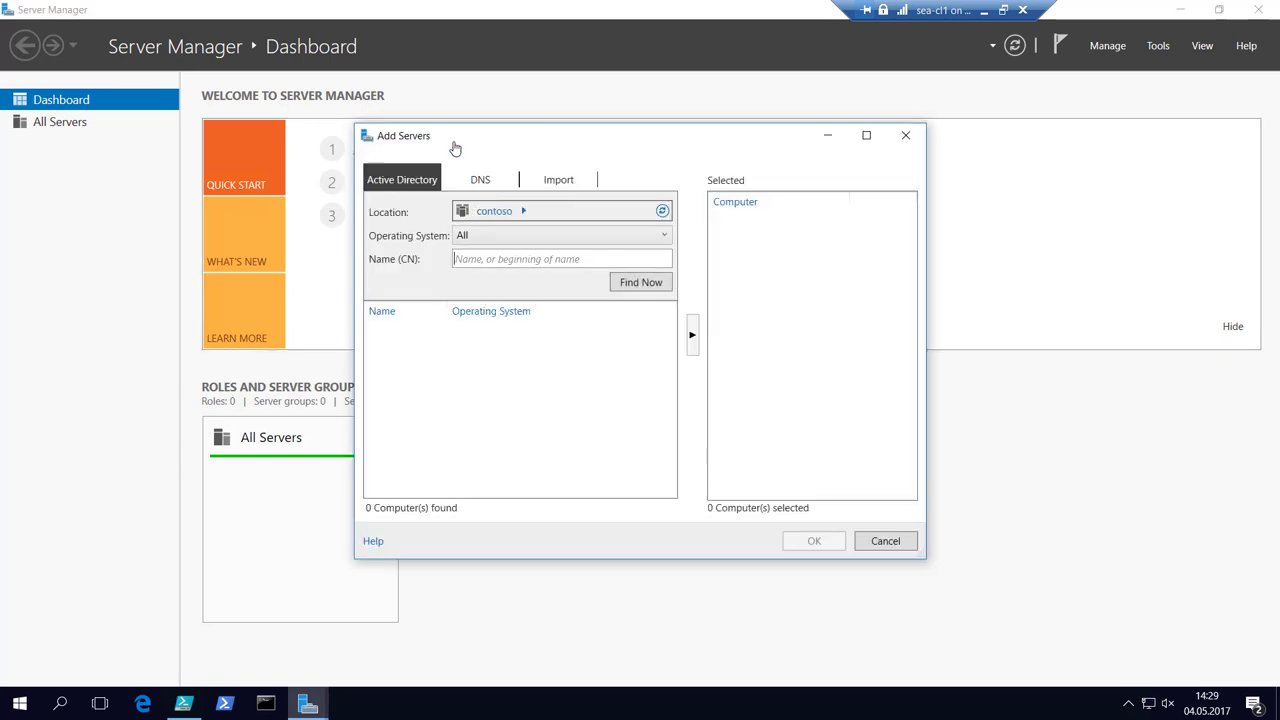
click(641, 289)
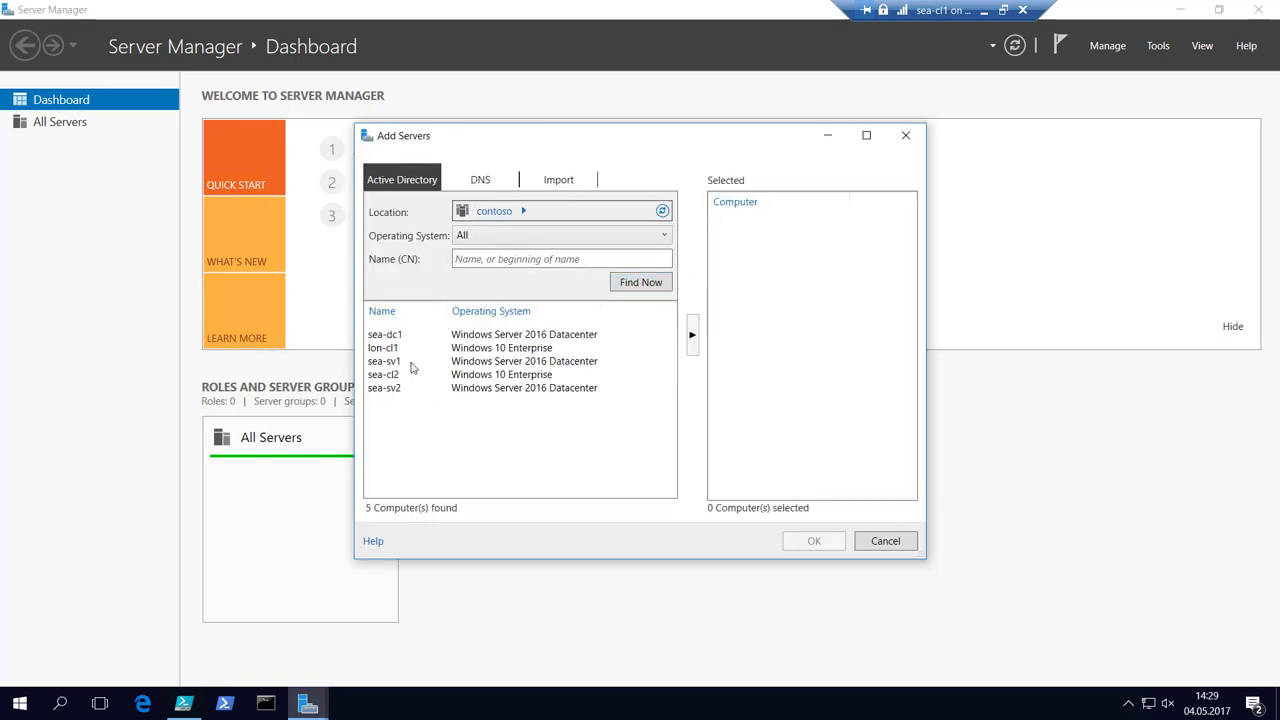
click(396, 388)
click(690, 339)
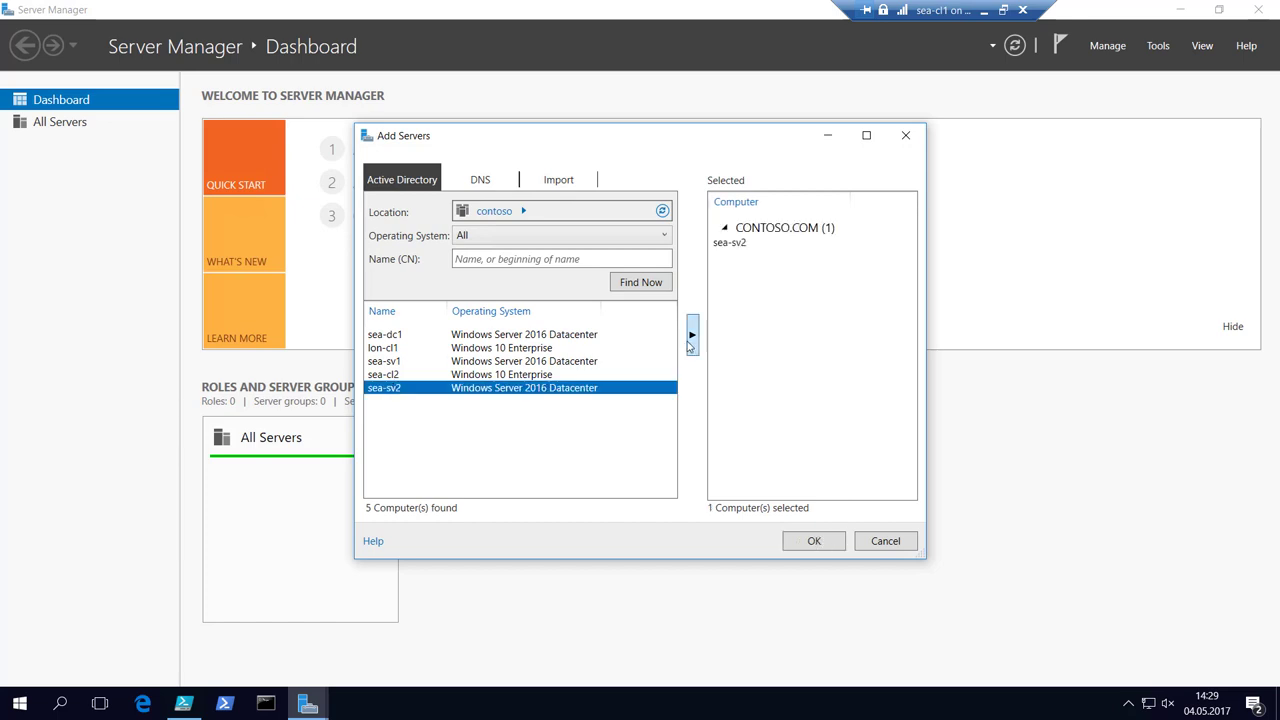
click(816, 541)
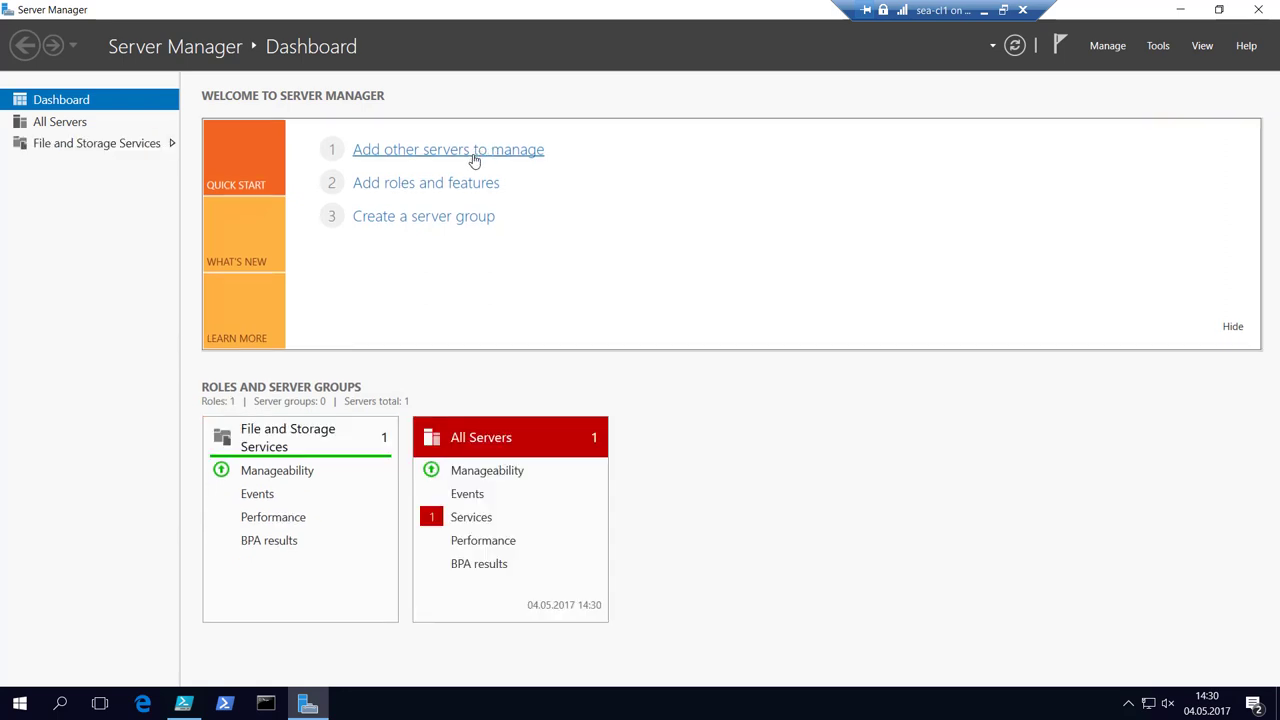
click(475, 160)
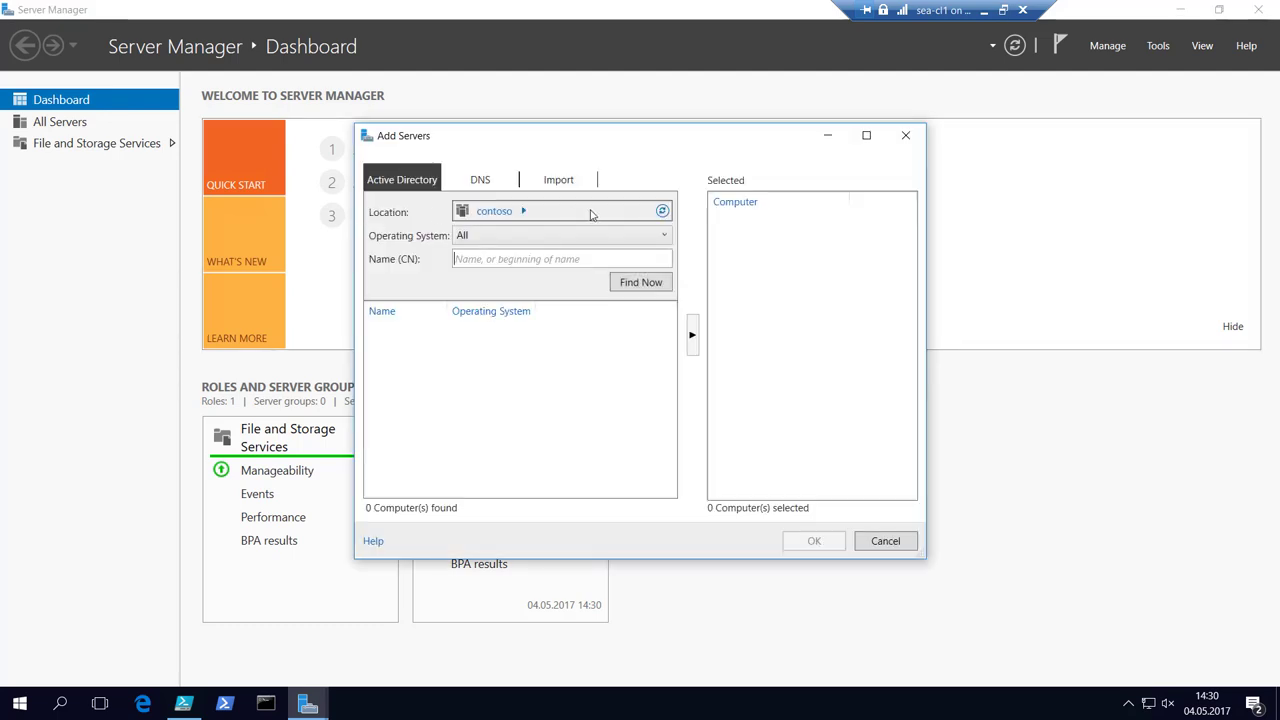
key(Escape)
click(440, 185)
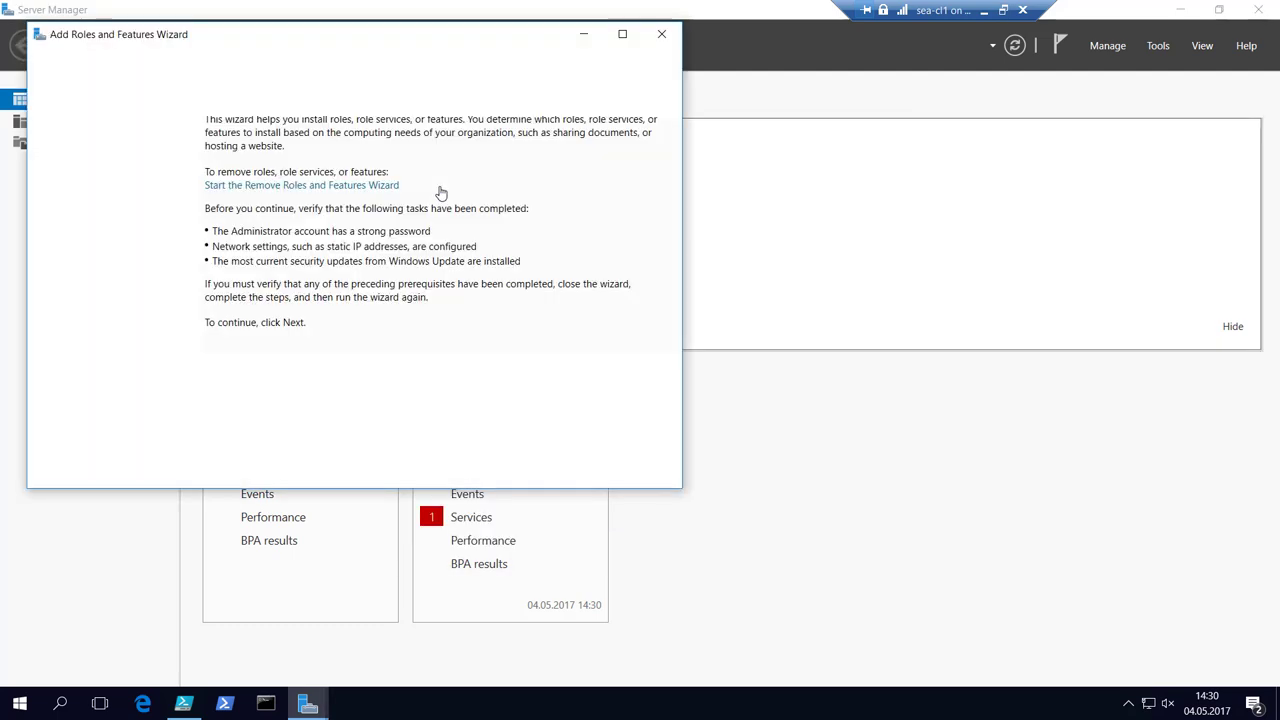
click(474, 471)
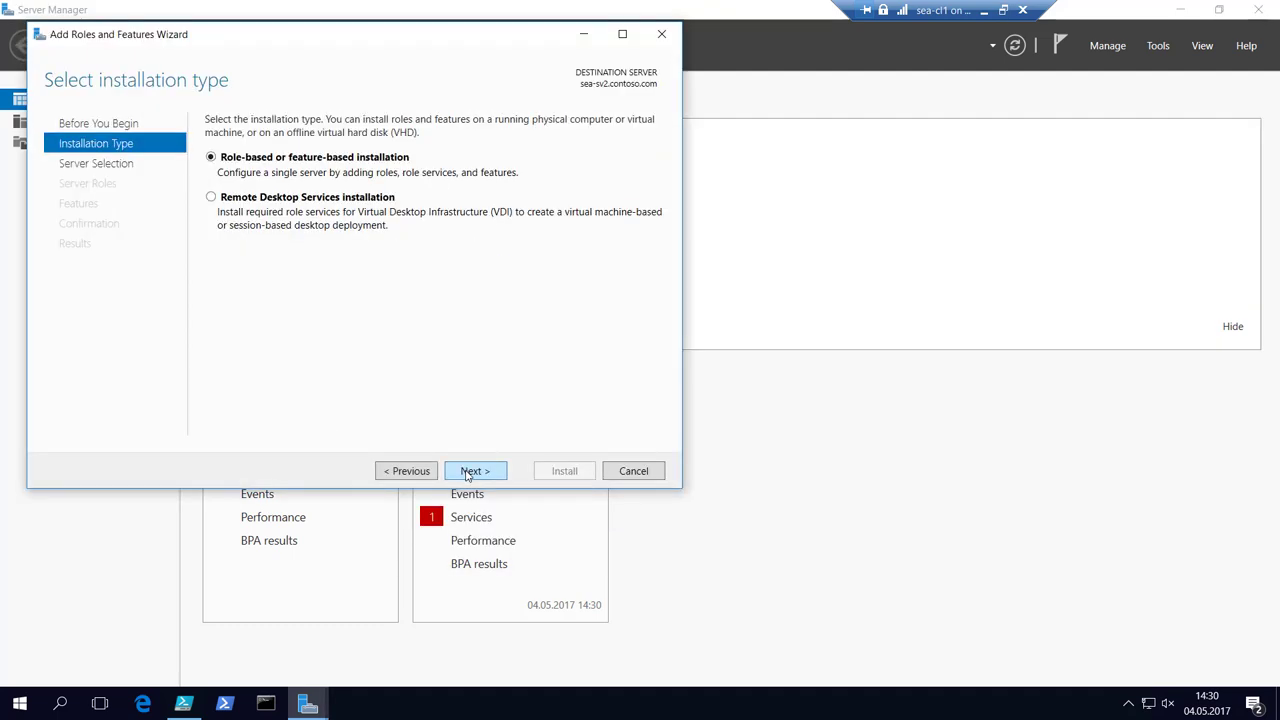
click(490, 471)
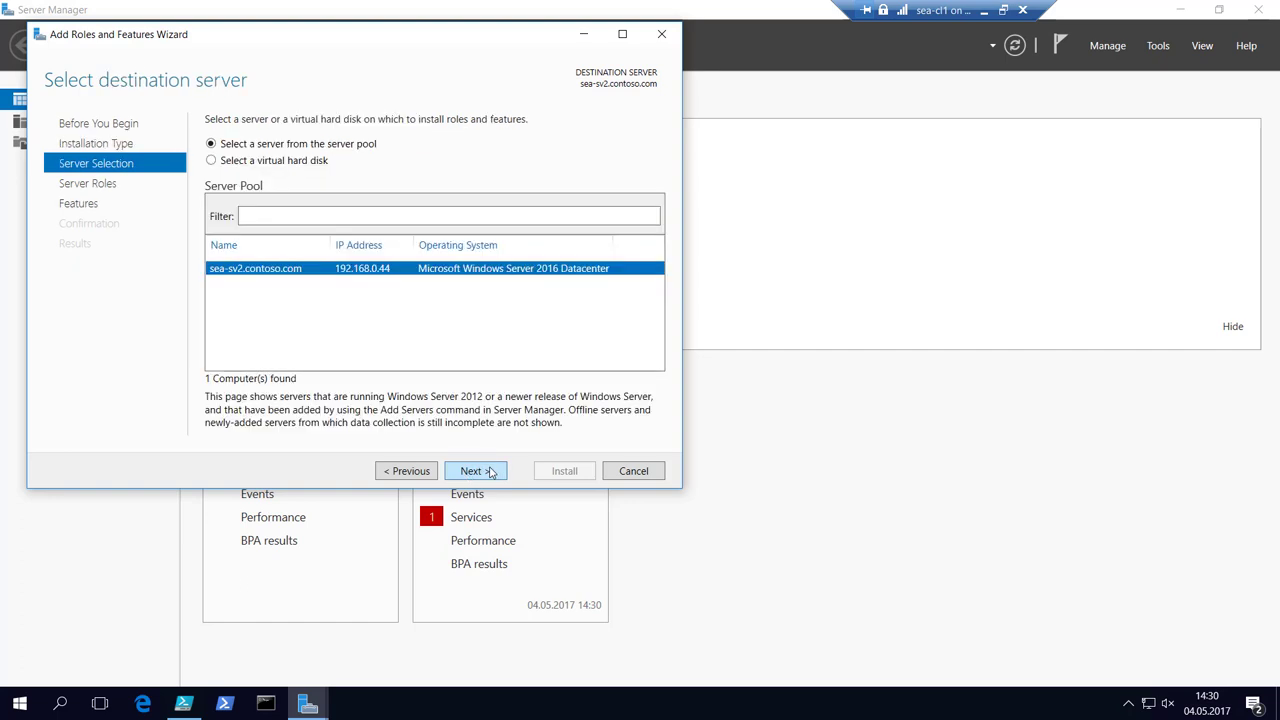
click(490, 471)
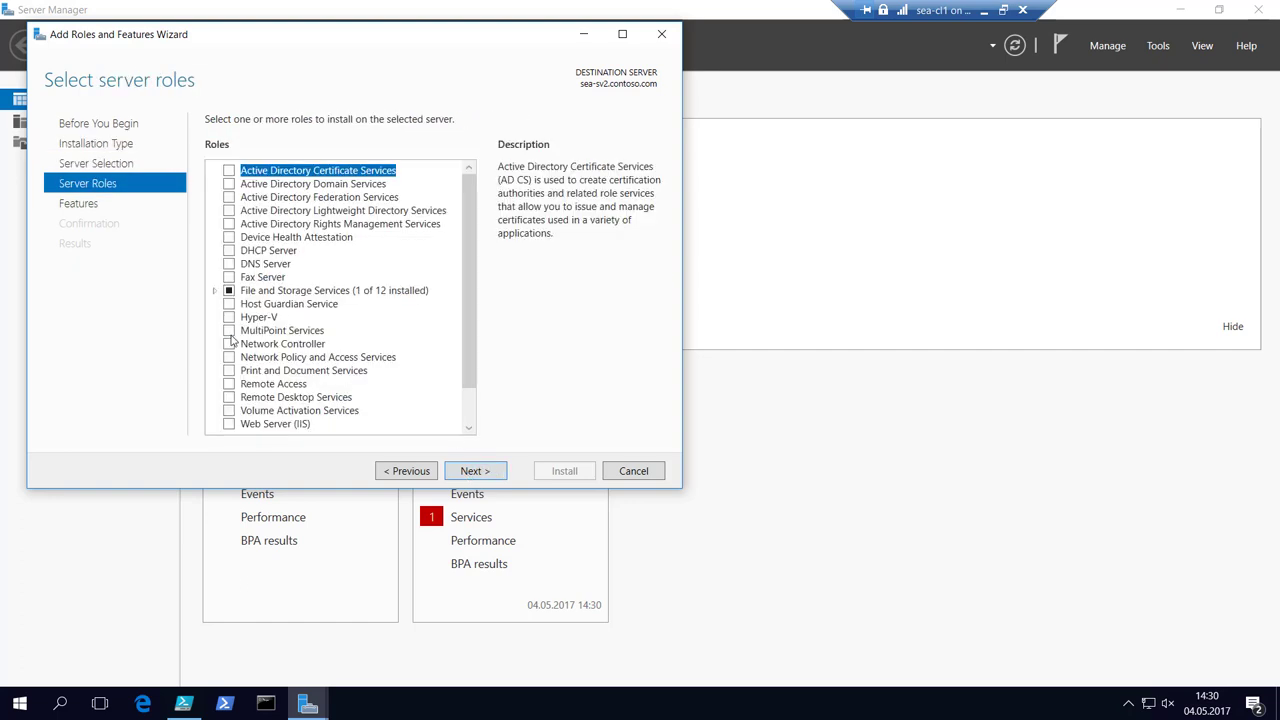
click(214, 290)
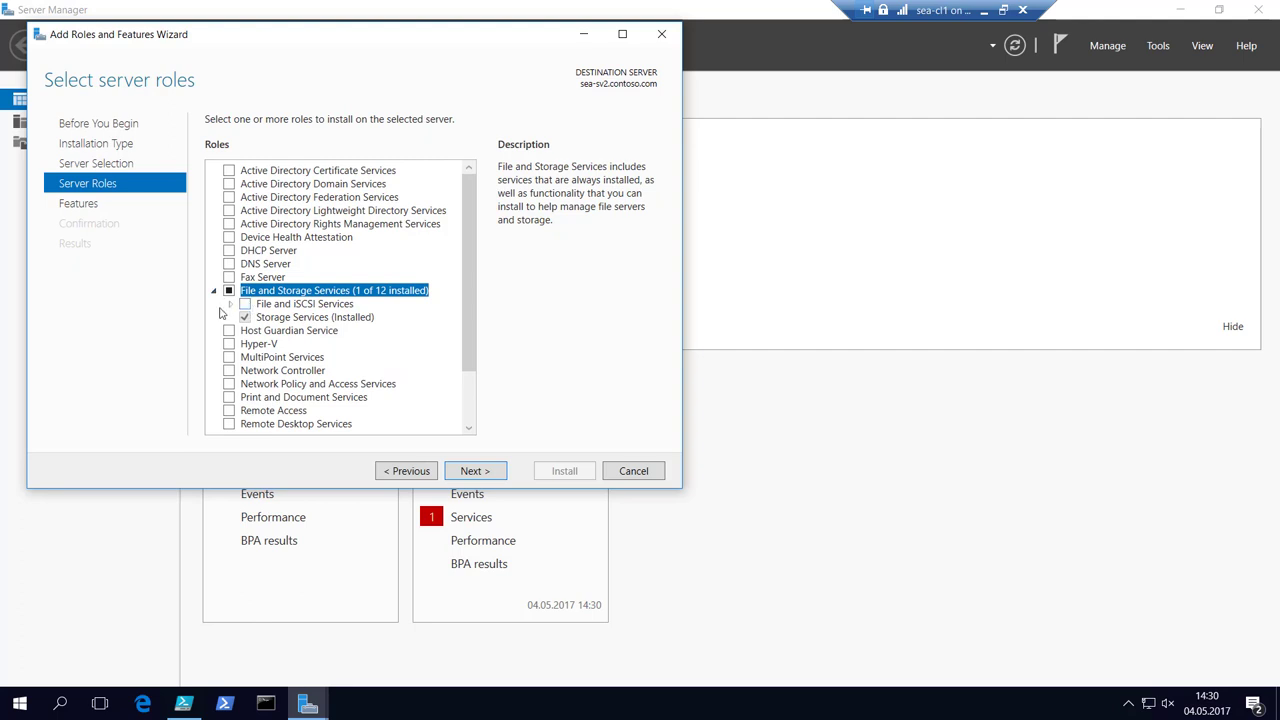
click(230, 304)
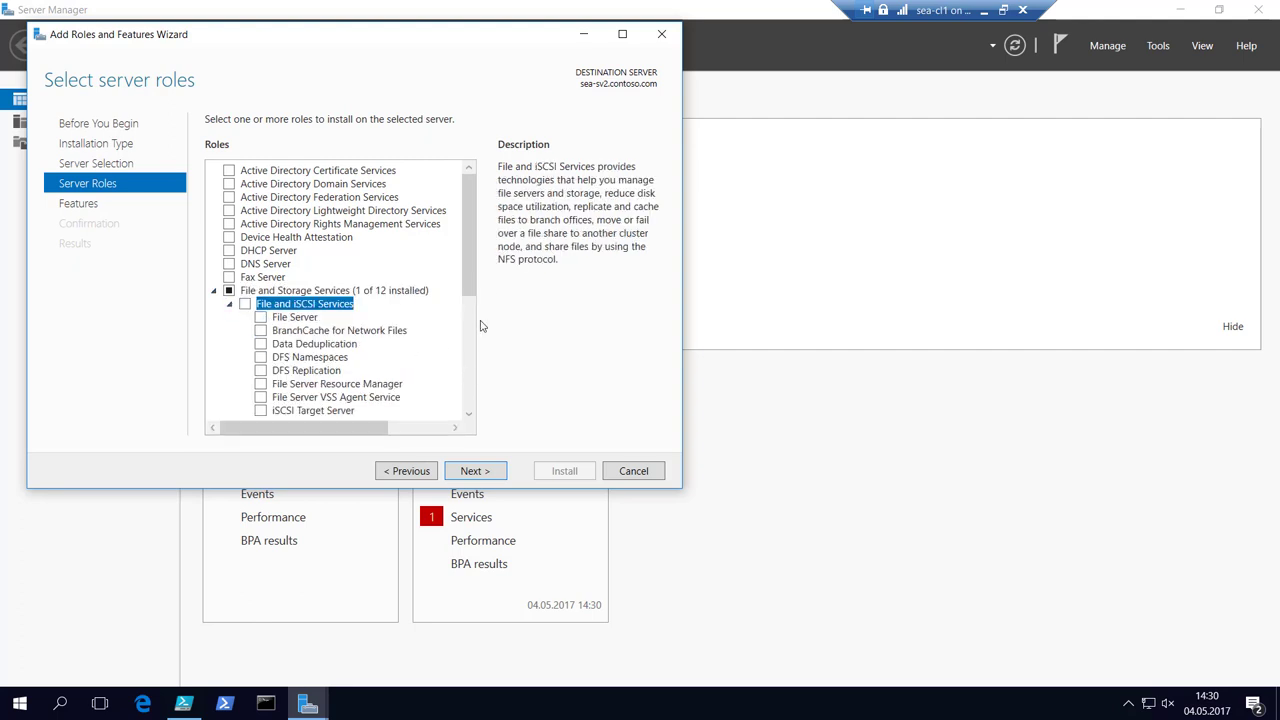
drag(472, 288, 472, 312)
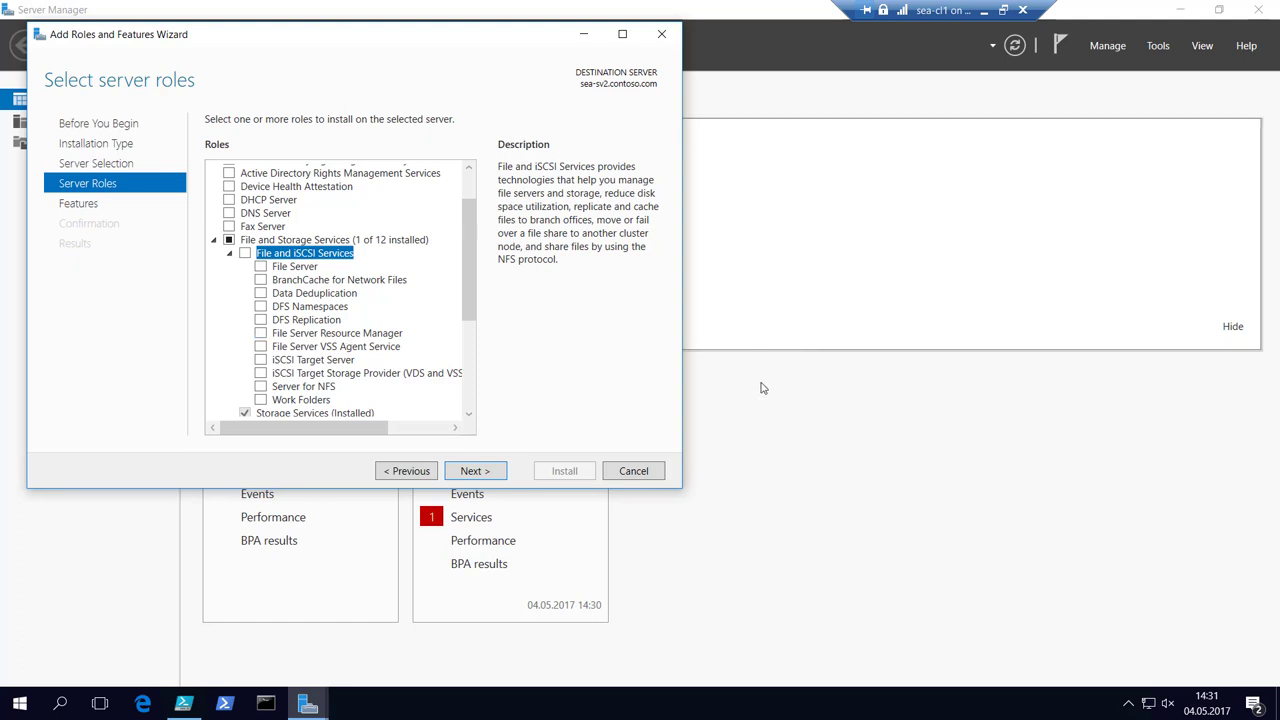
click(634, 471)
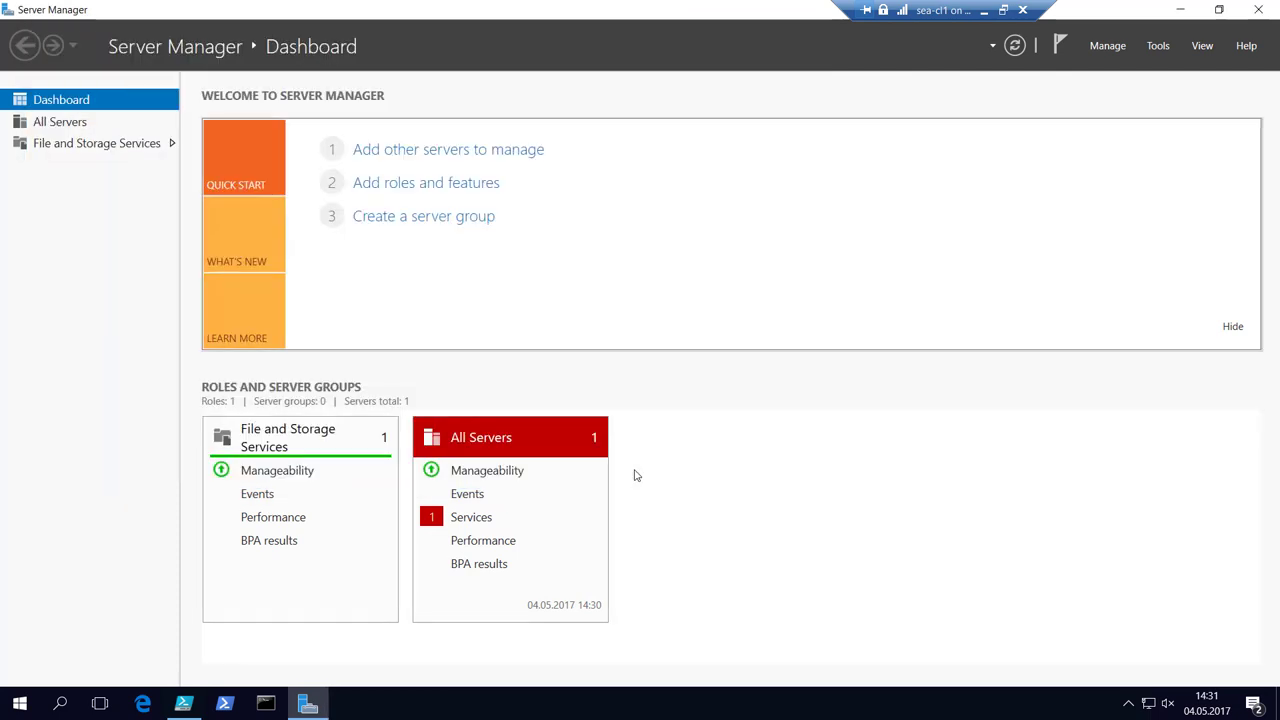
Close Server Manager and run the Get-WindowsFeature check against sea-sv2.
click(1261, 9)
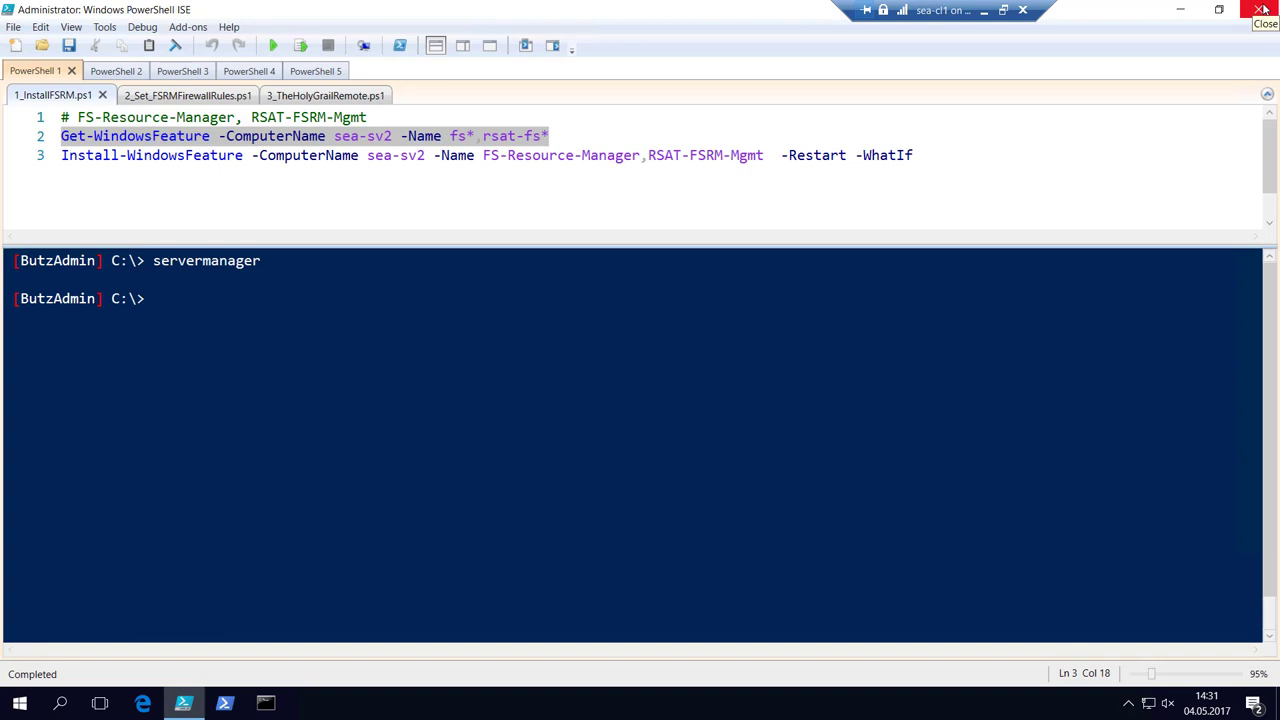
key(F8)
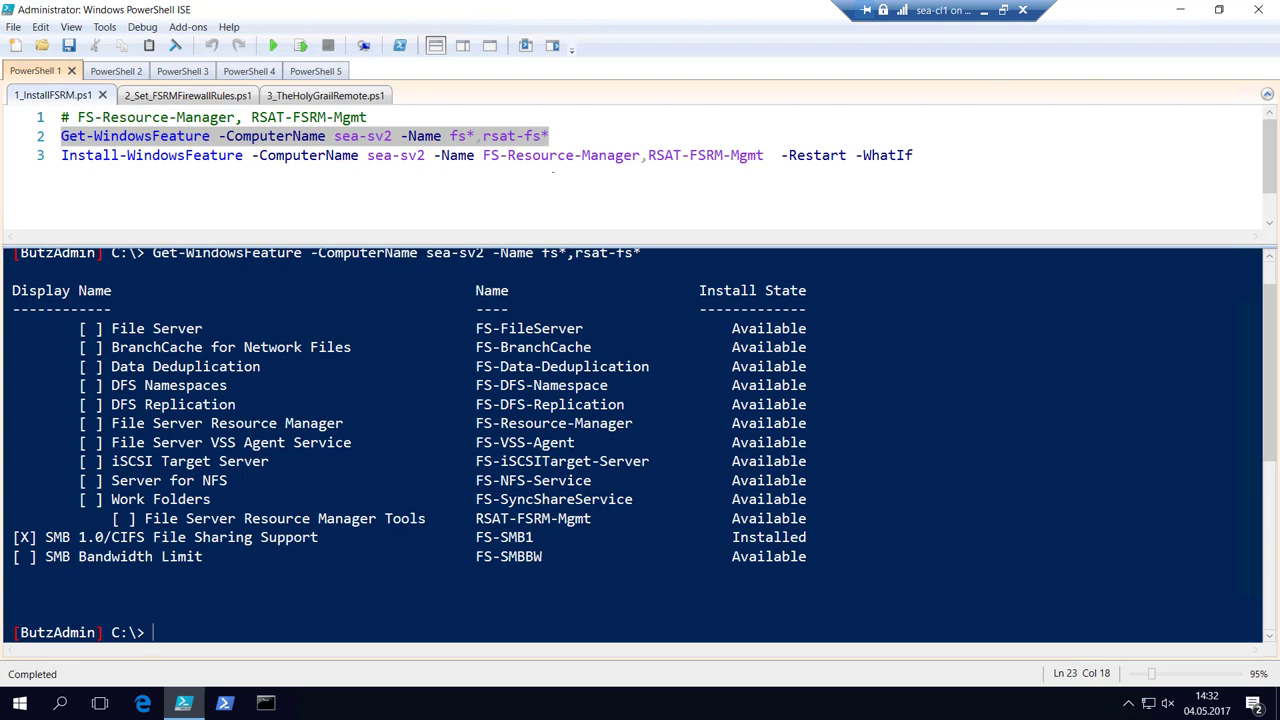
click(639, 158)
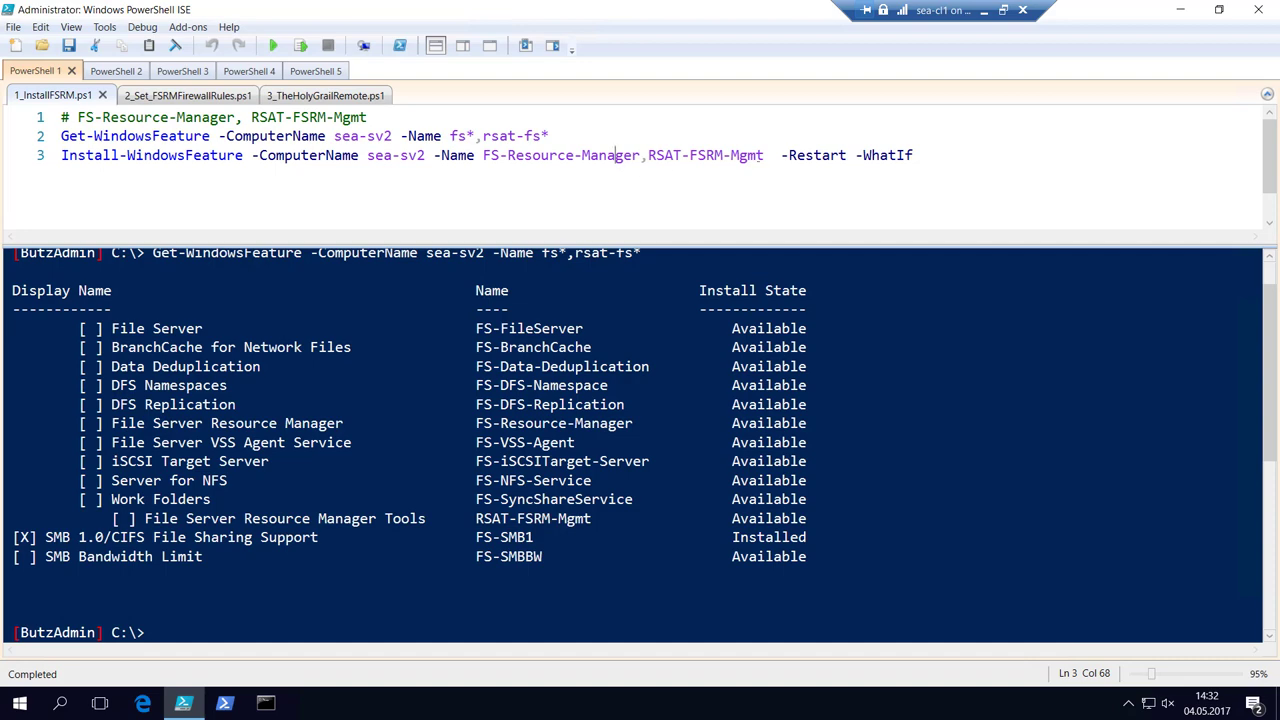
scroll(680, 162, up, 5)
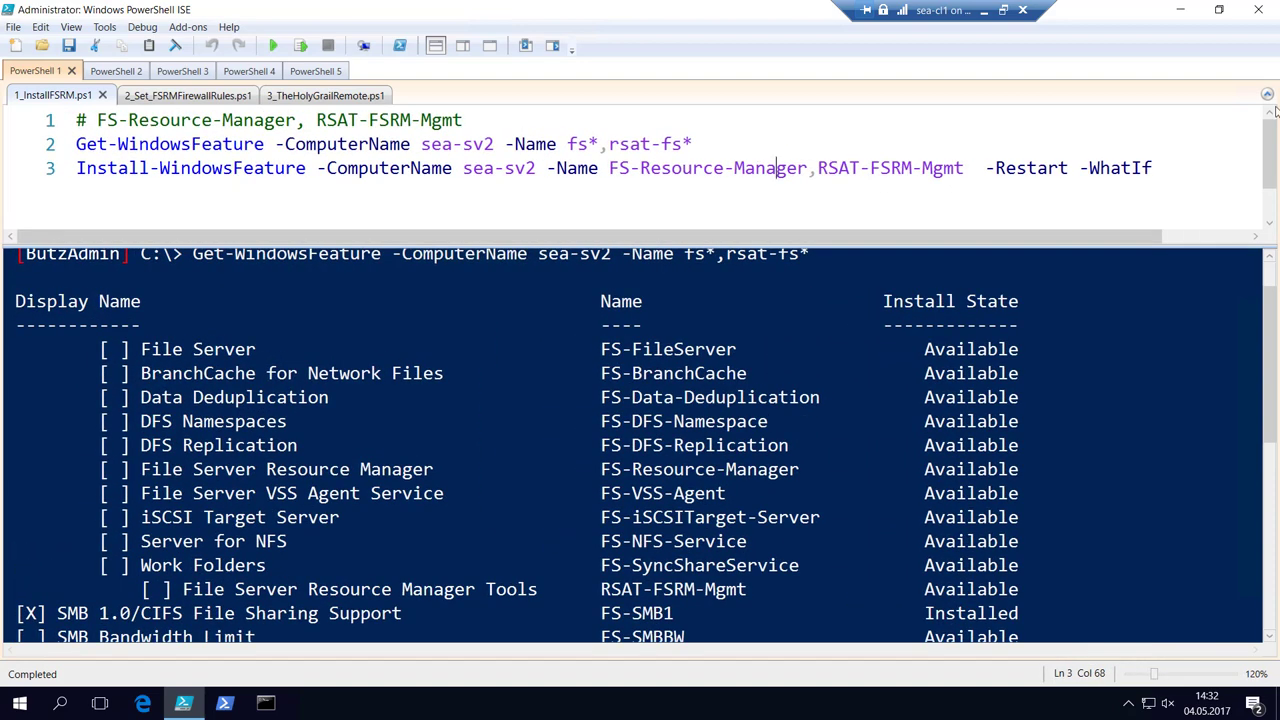
Select the FS-Resource-Manager and RSAT-FSRM-Mgmt feature names in line 3's install command.
drag(76, 168, 934, 168)
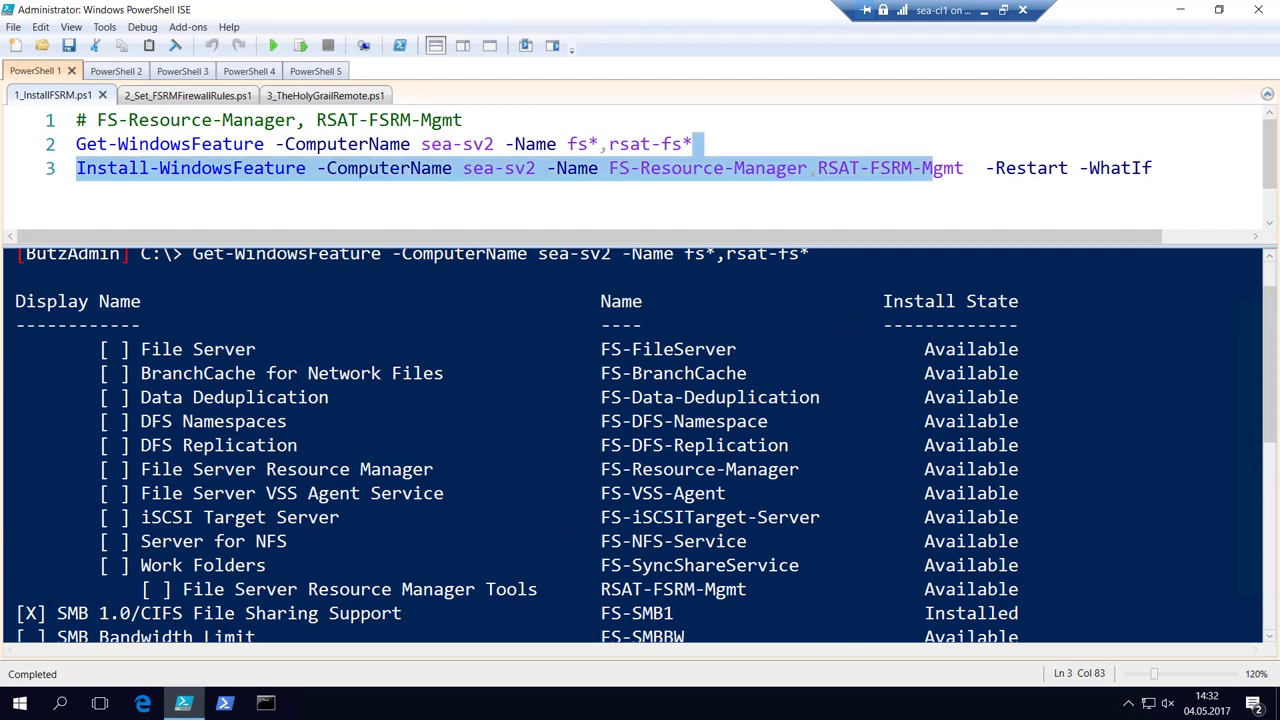
click(1037, 168)
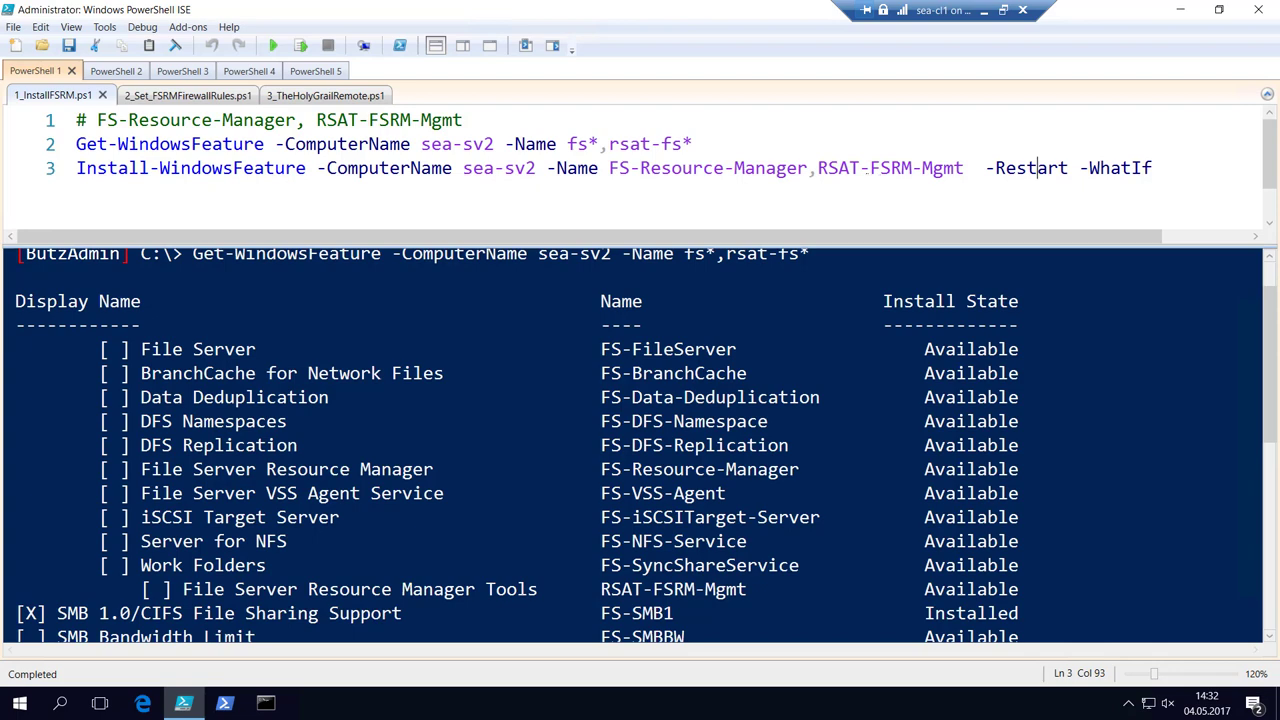
drag(840, 168, 818, 168)
key(shift+Left)
key(shift+Left)
key(shift+Left)
key(shift+Left)
key(shift+Left)
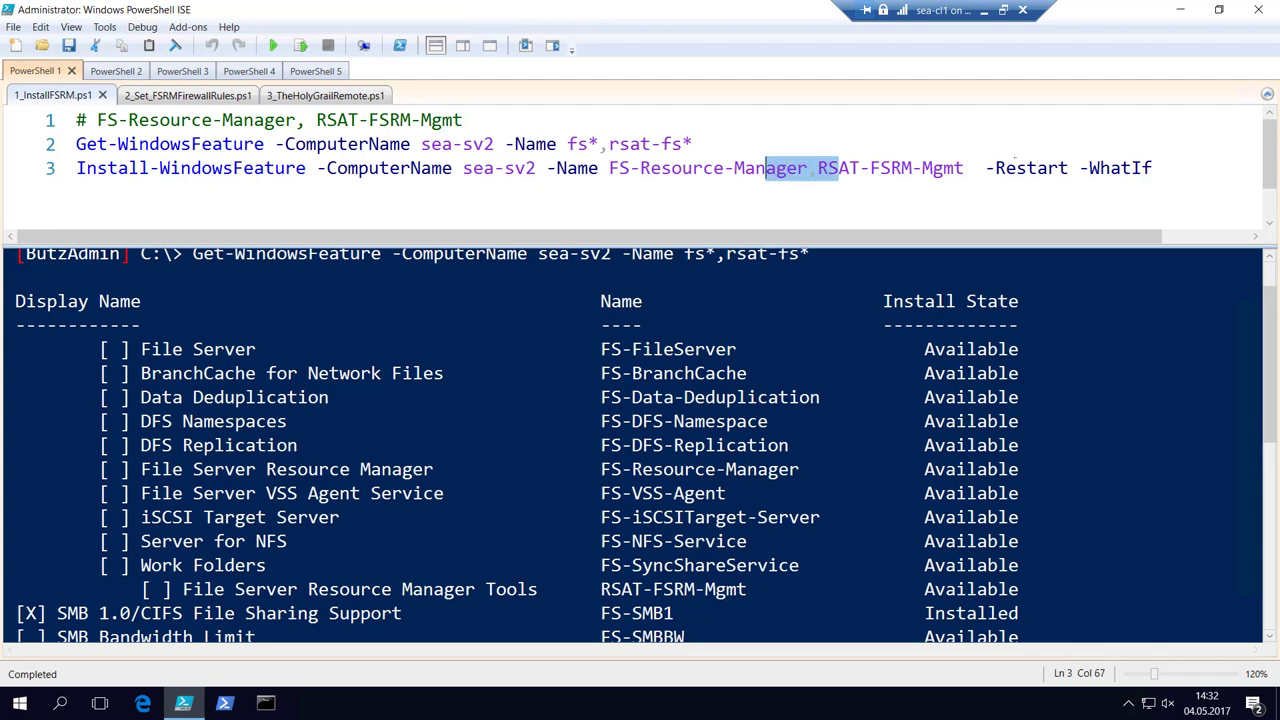
click(988, 148)
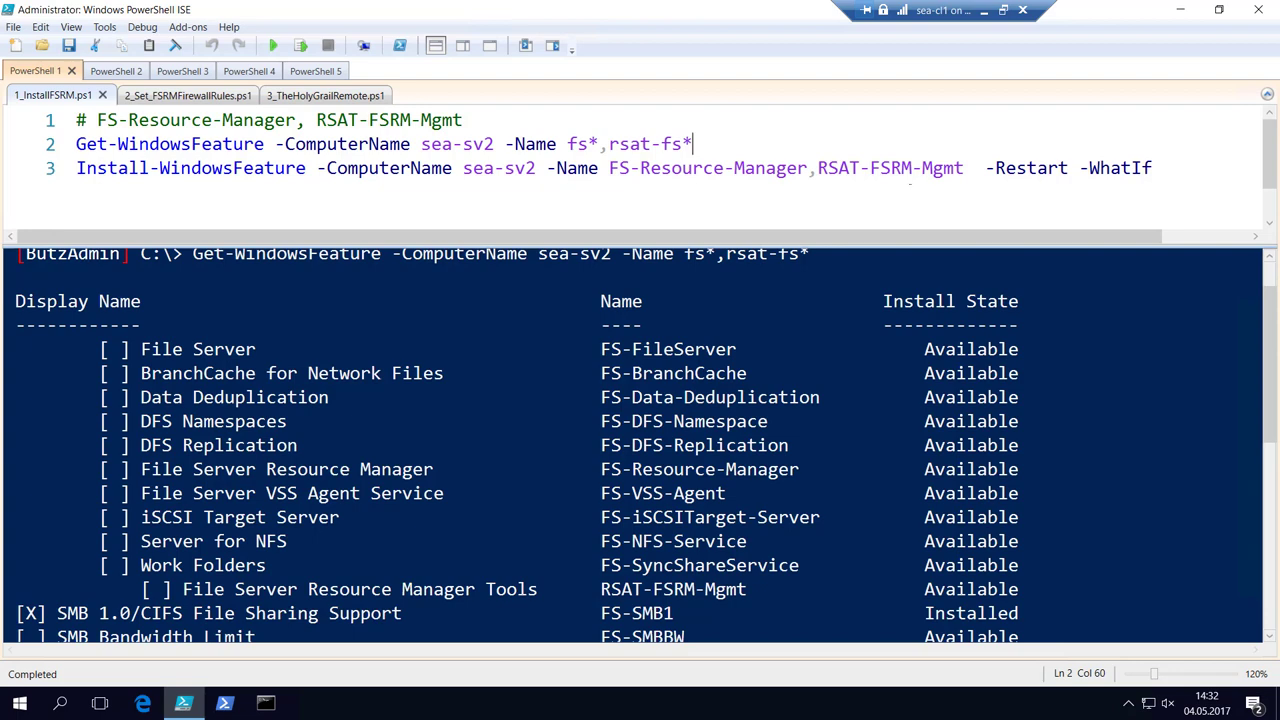
key(shift+Down)
key(Left)
key(Left)
key(Left)
key(Left)
key(Left)
key(Left)
key(Left)
key(Left)
key(shift+Right)
key(shift+Right)
key(shift+Right)
key(shift+Right)
key(shift+Right)
key(shift+Right)
key(shift+Right)
key(shift+Right)
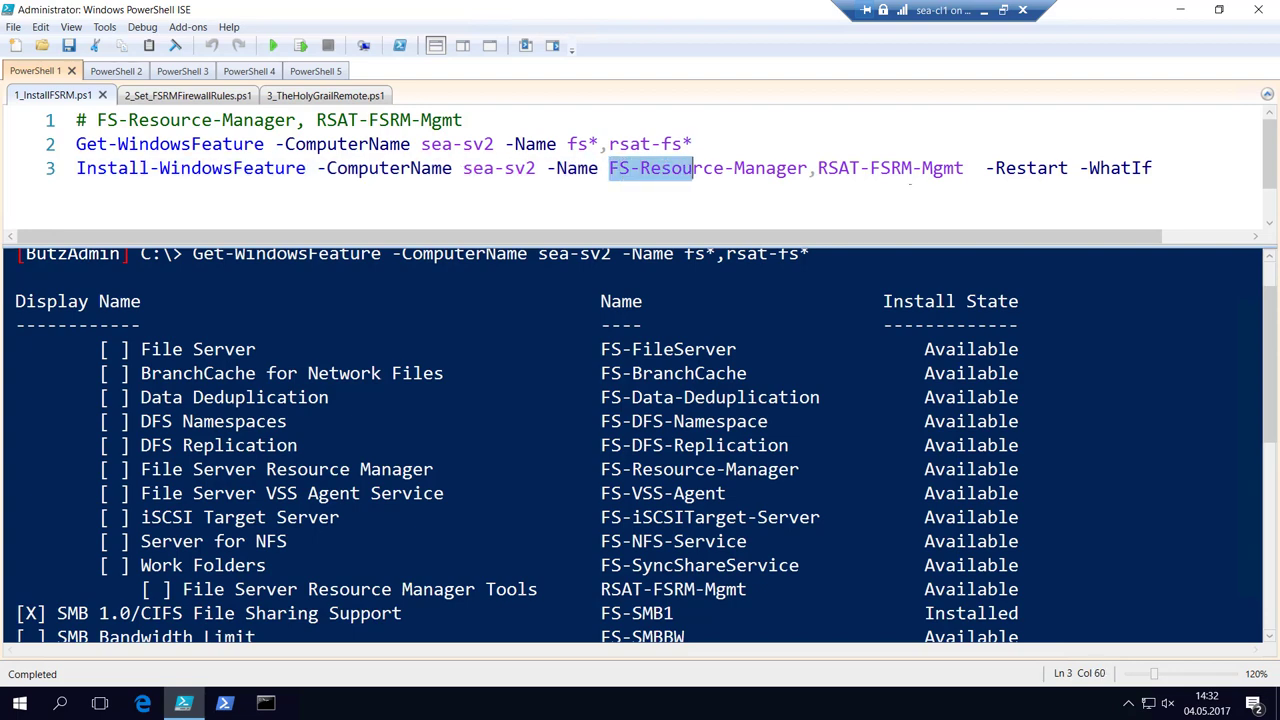
key(shift+Right)
key(shift+Right)
key(shift+Right)
key(shift+Right)
key(shift+Right)
key(shift+Right)
key(shift+Right)
key(shift+Right)
key(shift+Right)
key(shift+Right)
key(shift+Right)
key(shift+Right)
key(shift+Right)
key(shift+Right)
key(shift+Right)
key(shift+Right)
key(shift+Right)
key(shift+Right)
key(shift+Right)
key(shift+Right)
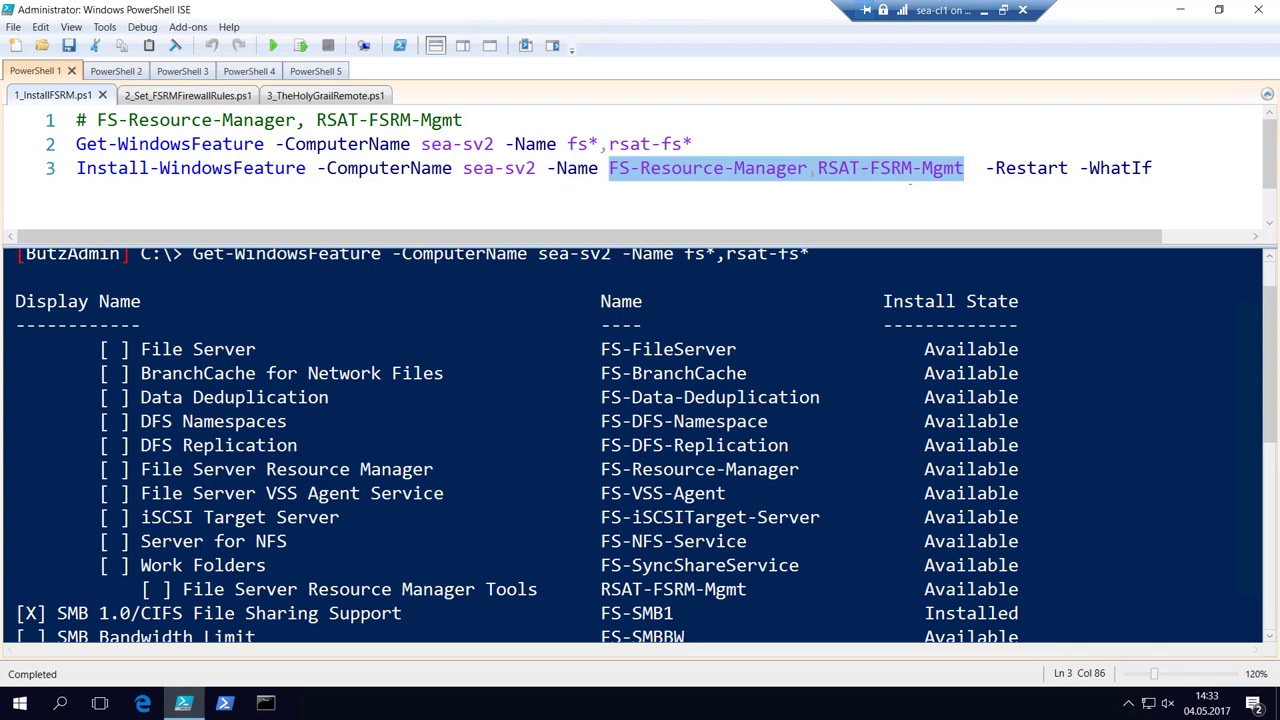
Run line 3's Install-WindowsFeature command with -WhatIf as a dry run on sea-sv2.
key(Right)
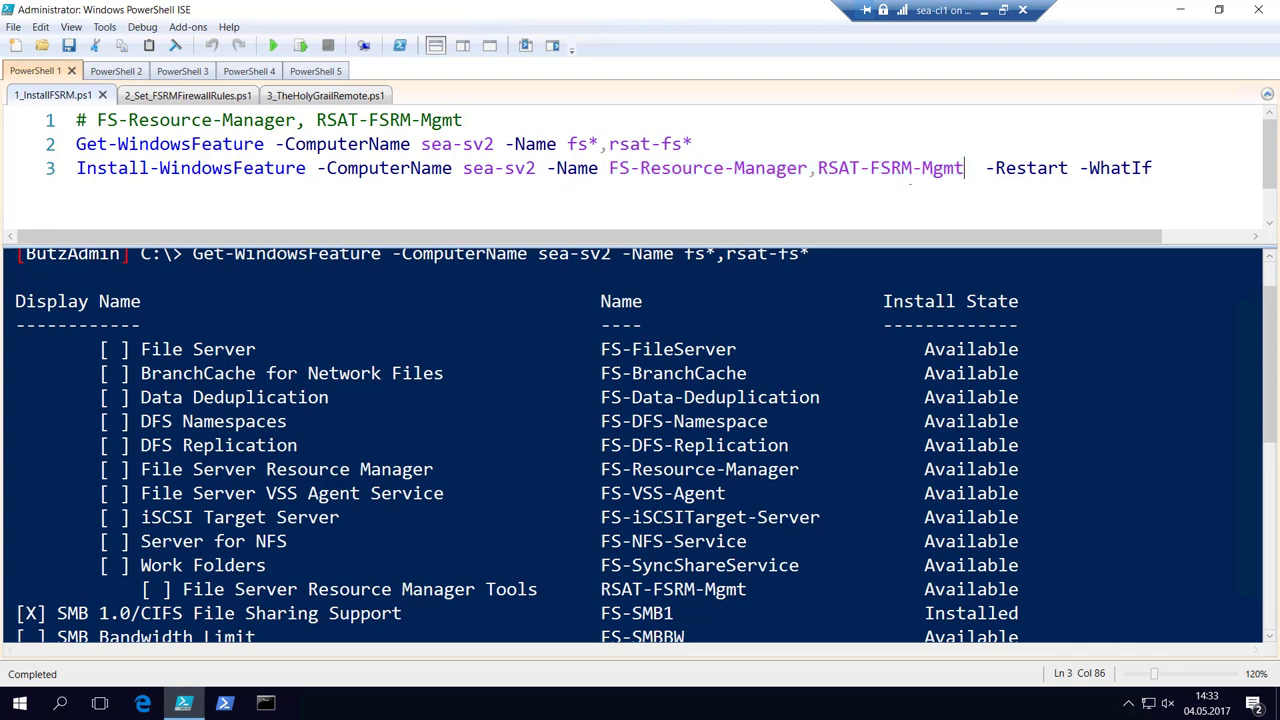
key(Up)
key(Down)
key(F8)
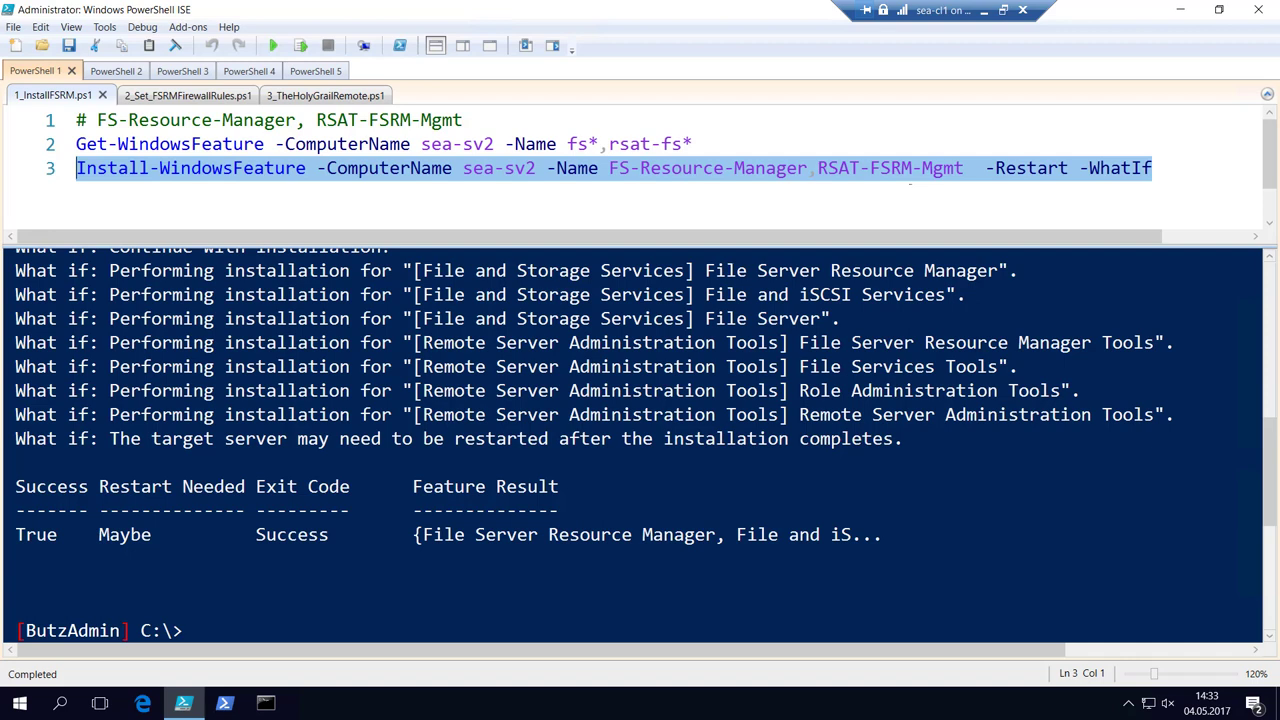
Comment out -WhatIf with '#' and run the FSRM install on sea-sv2 for real.
click(1068, 170)
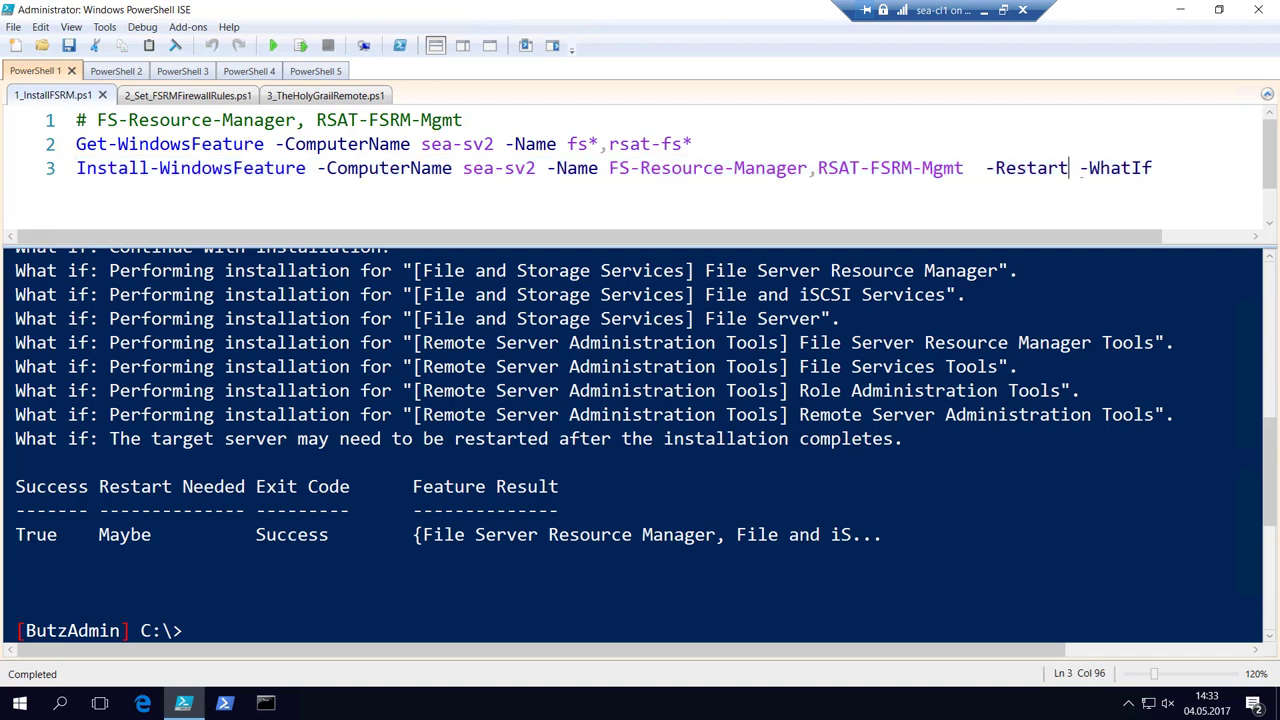
text(#)
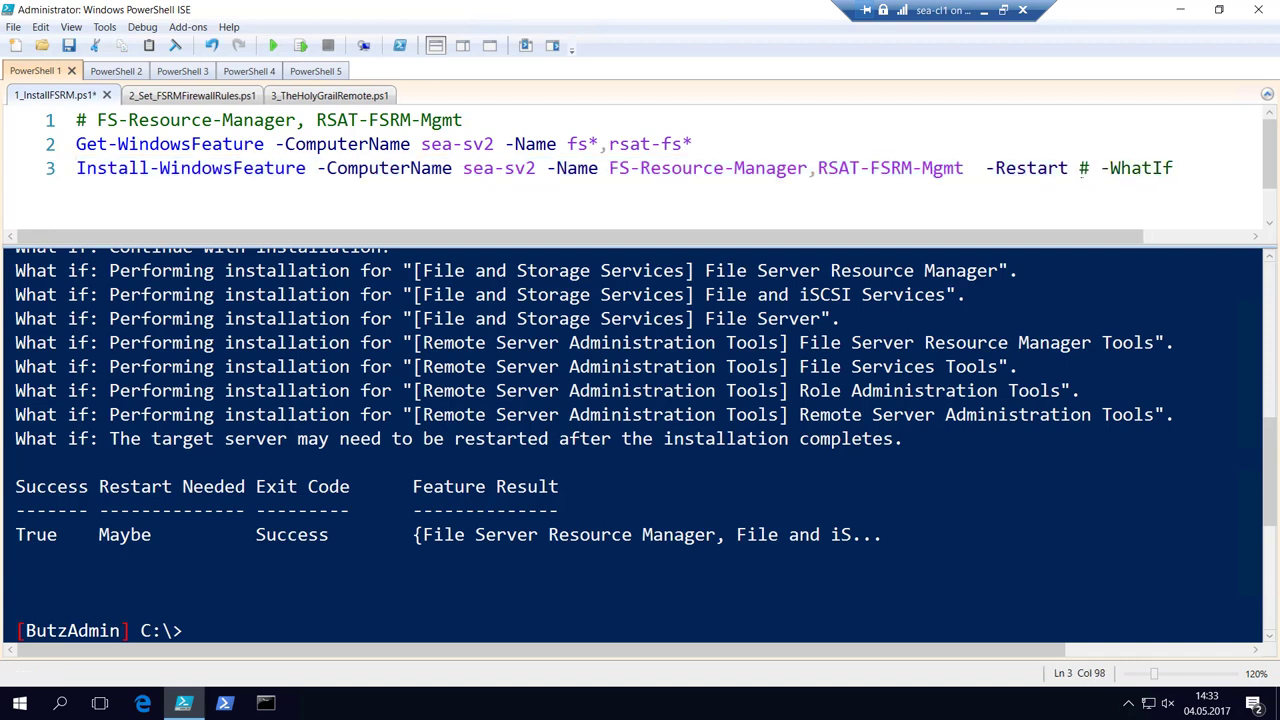
key(F8)
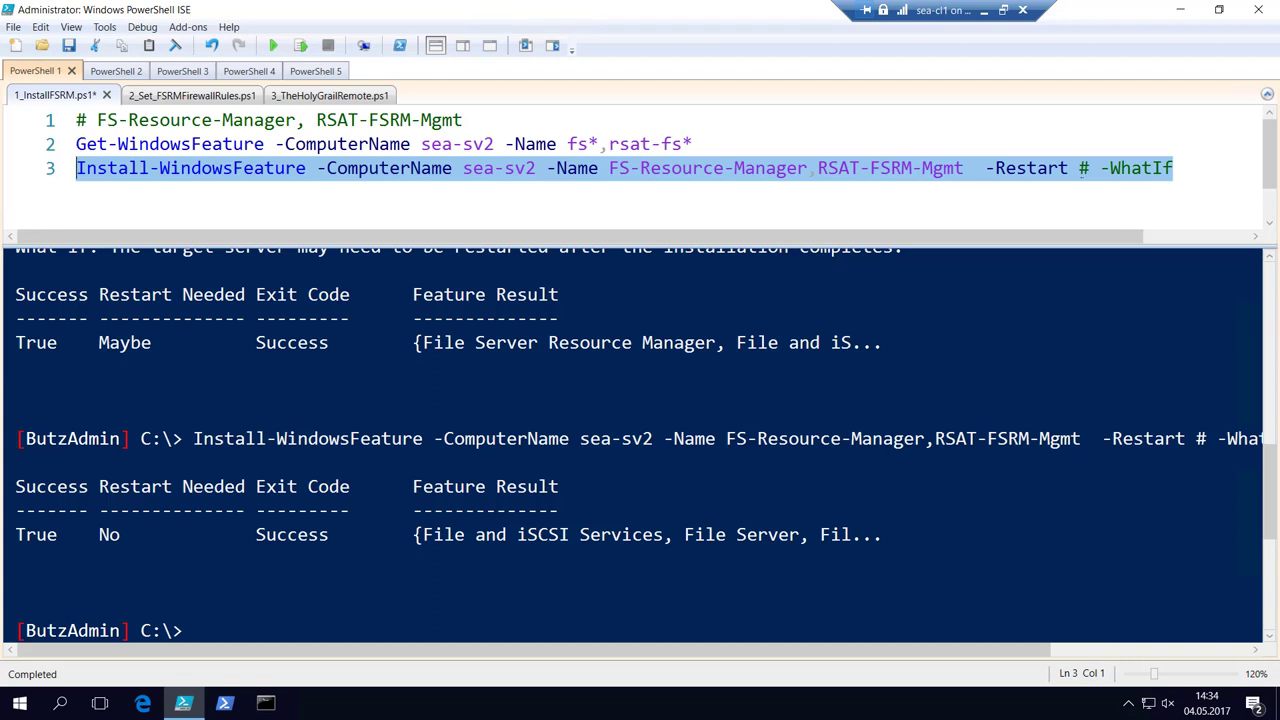
Relaunch Server Manager with servermanager from the console prompt.
click(200, 630)
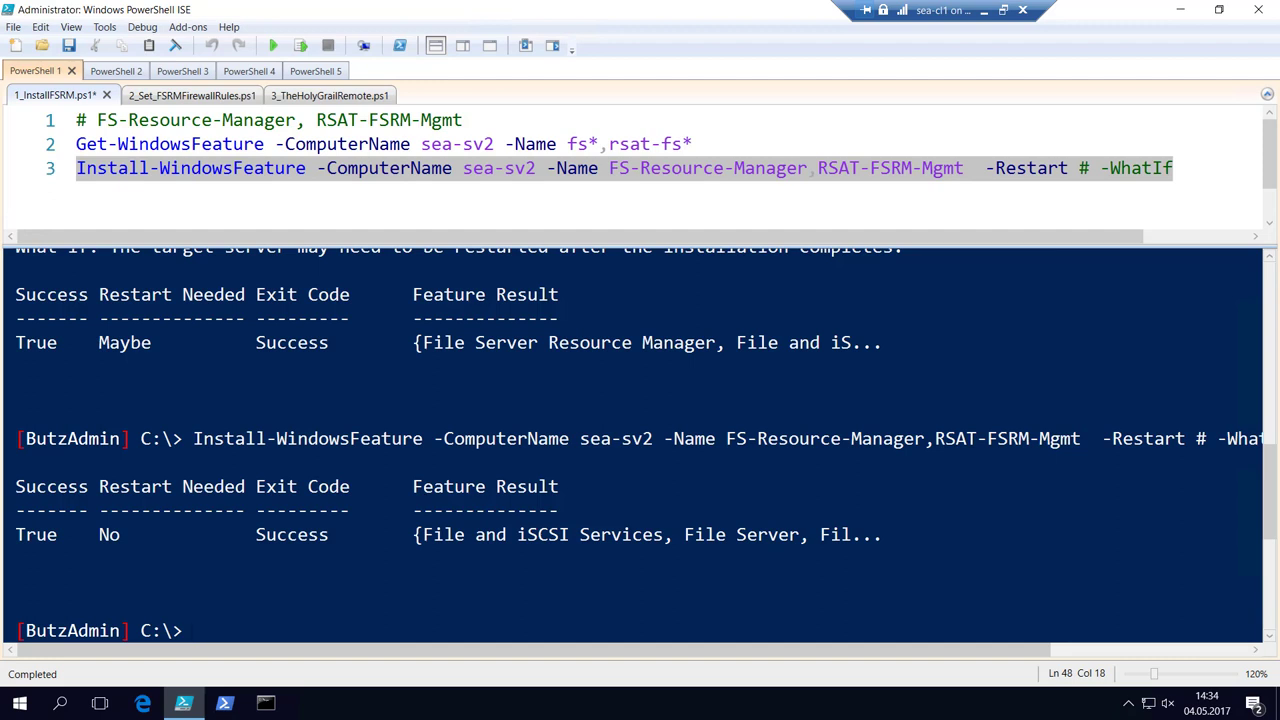
text(servermanager)
key(Return)
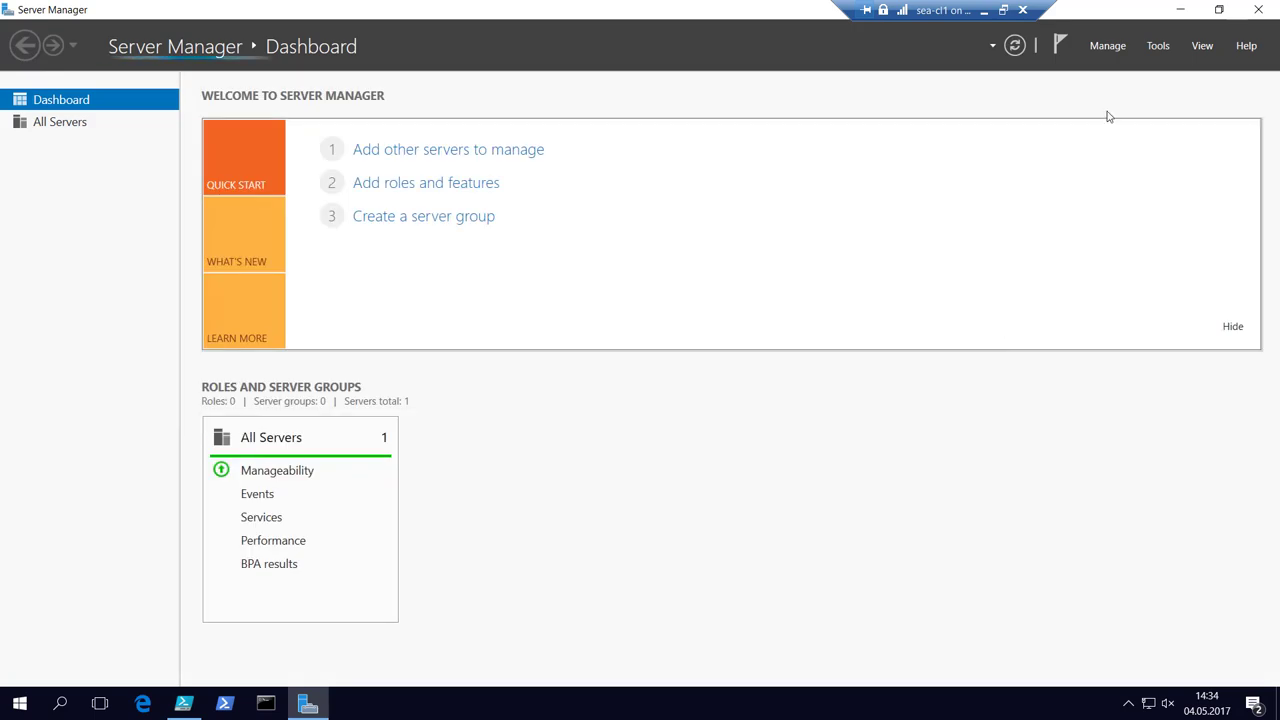
Launch File Server Resource Manager from Server Manager's Tools menu.
click(1156, 47)
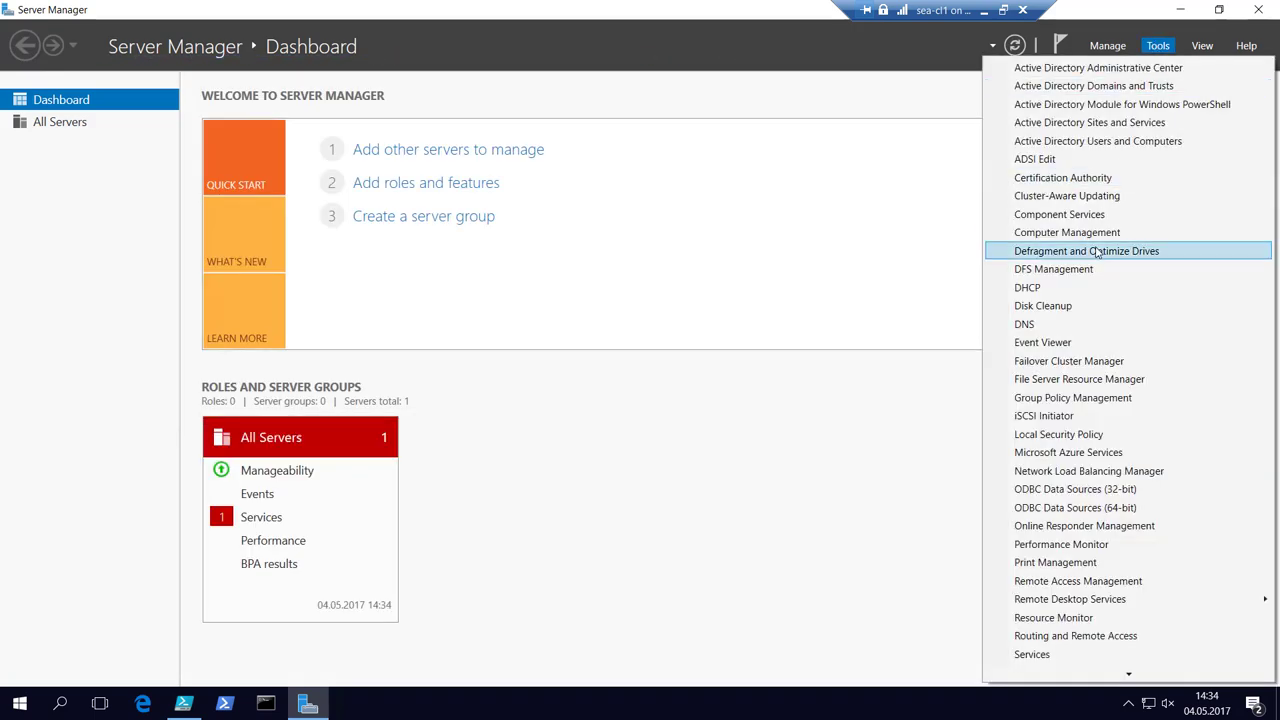
click(1072, 381)
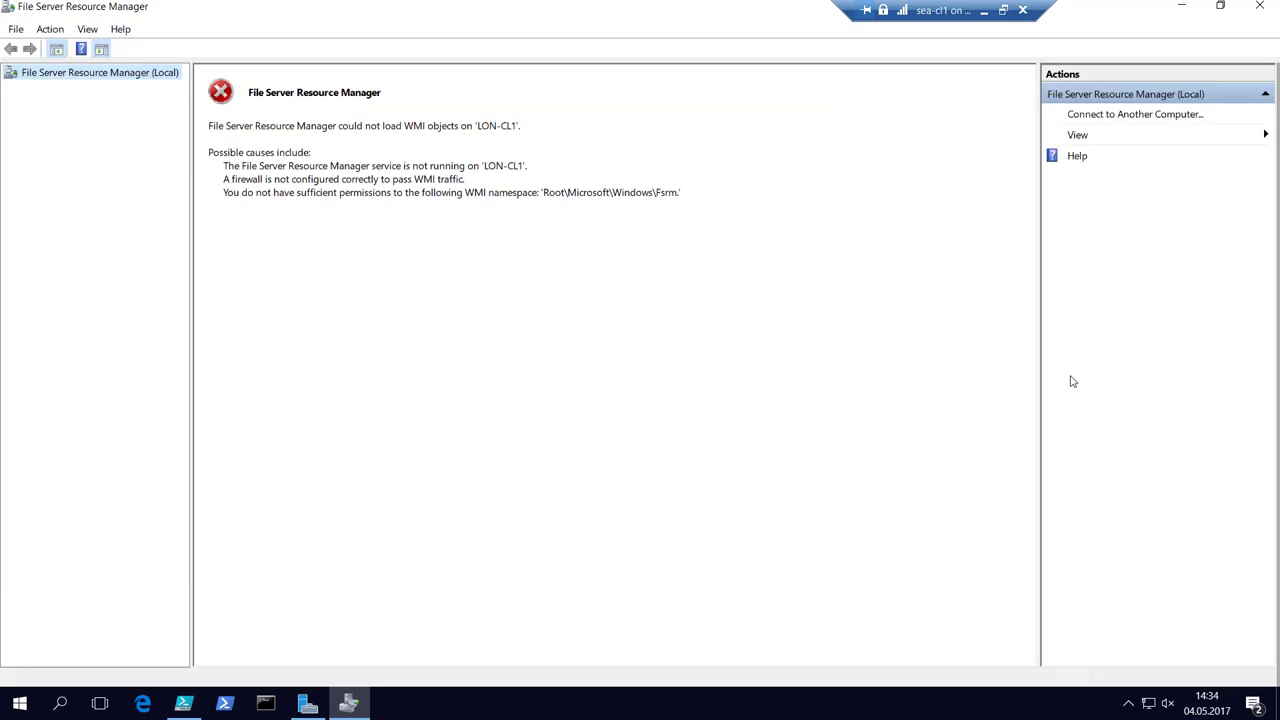
Connect File Server Resource Manager to the remote computer sea-sv2.
right_click(61, 79)
click(130, 84)
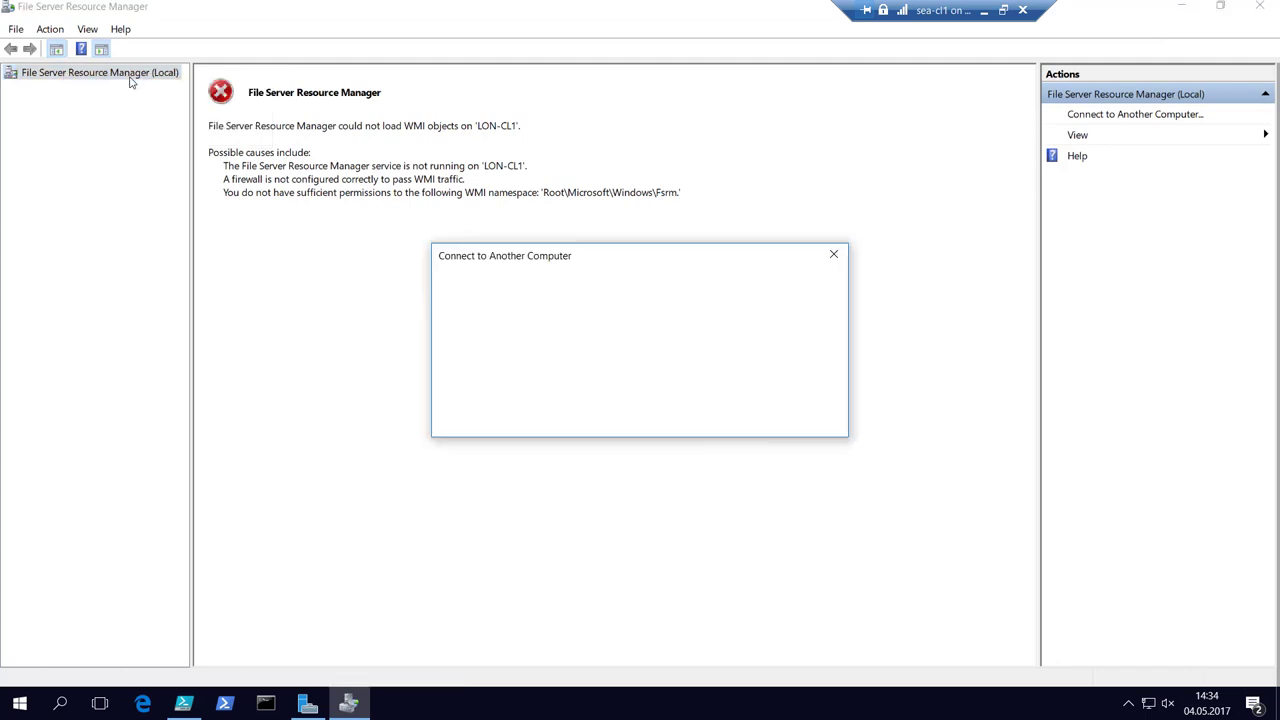
click(503, 347)
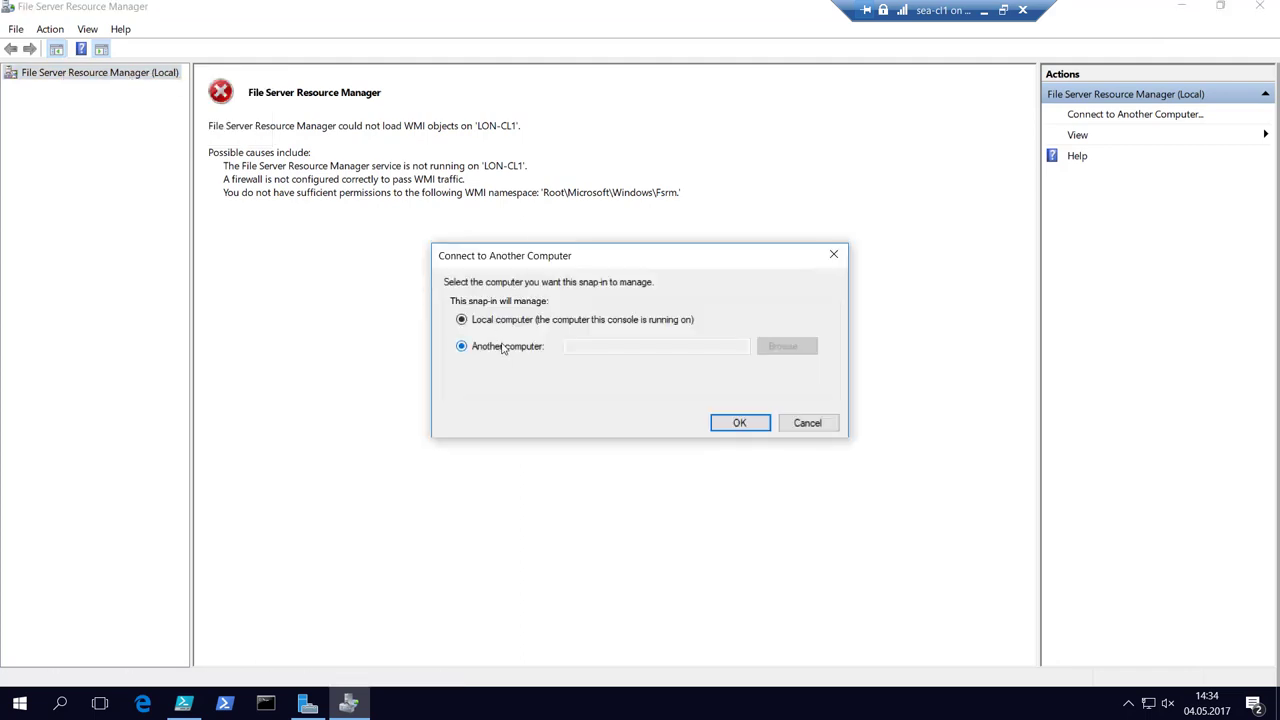
click(790, 345)
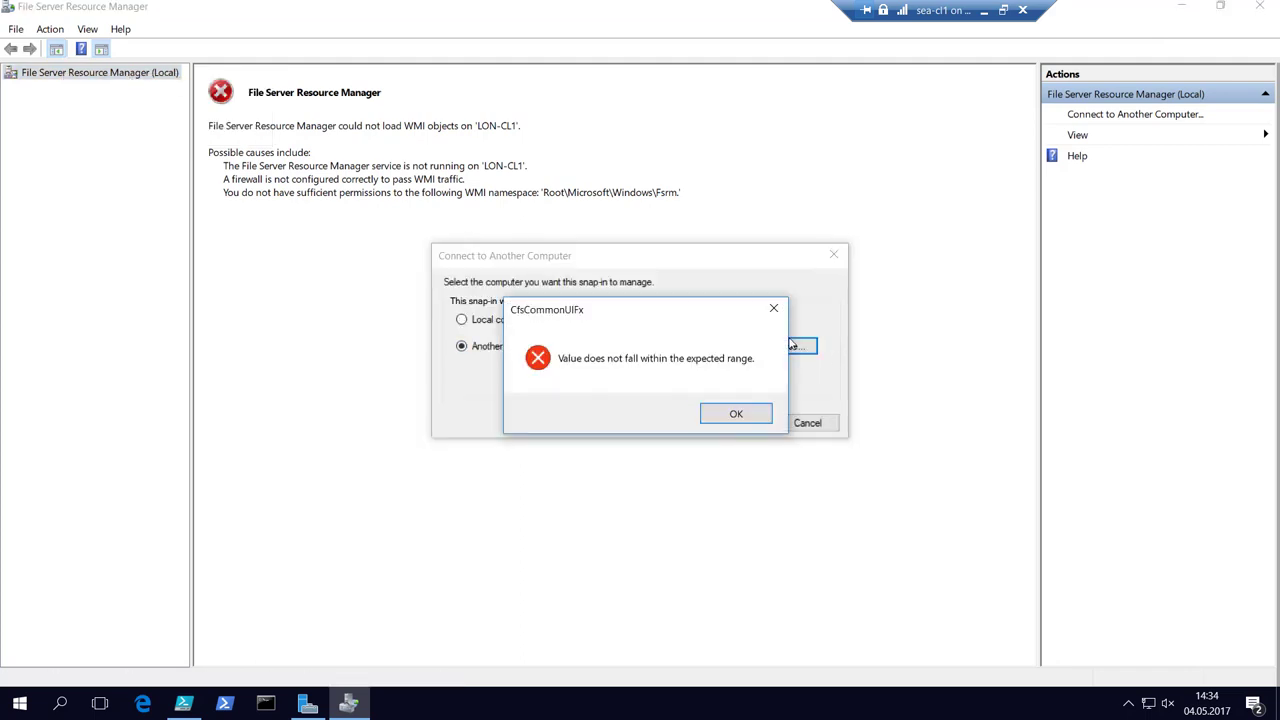
key(Return)
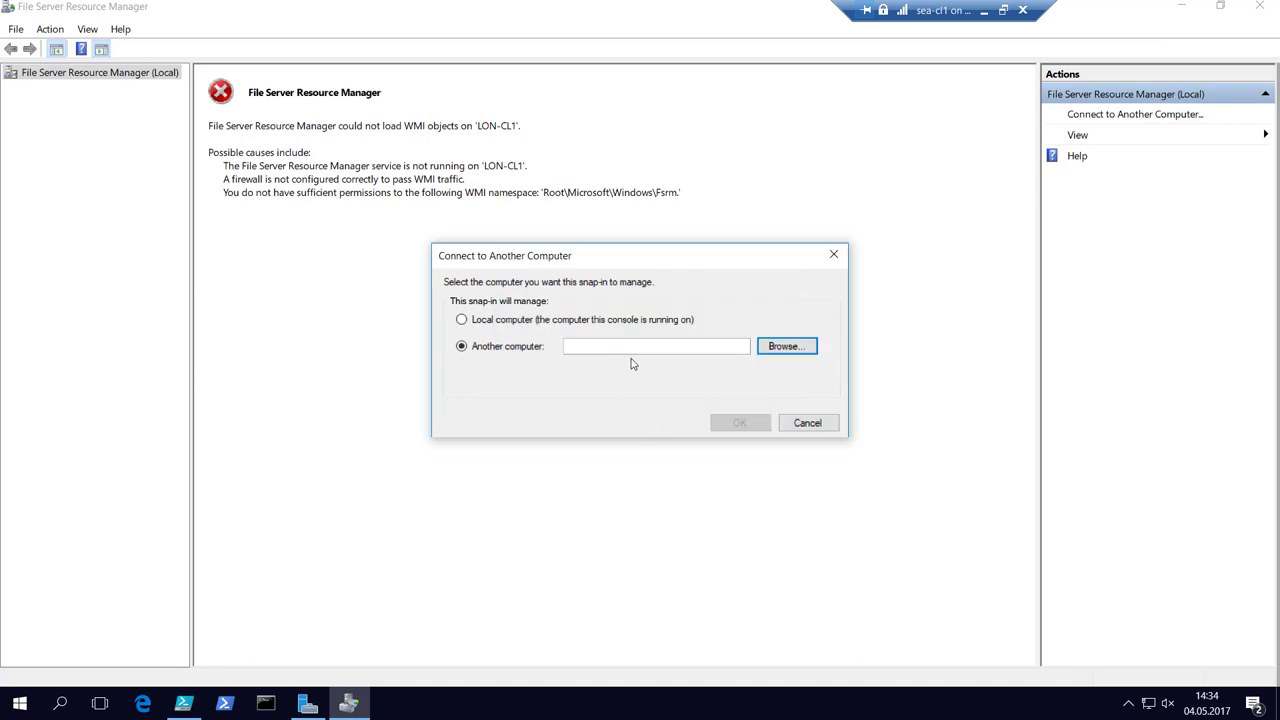
click(616, 347)
text(sea-)
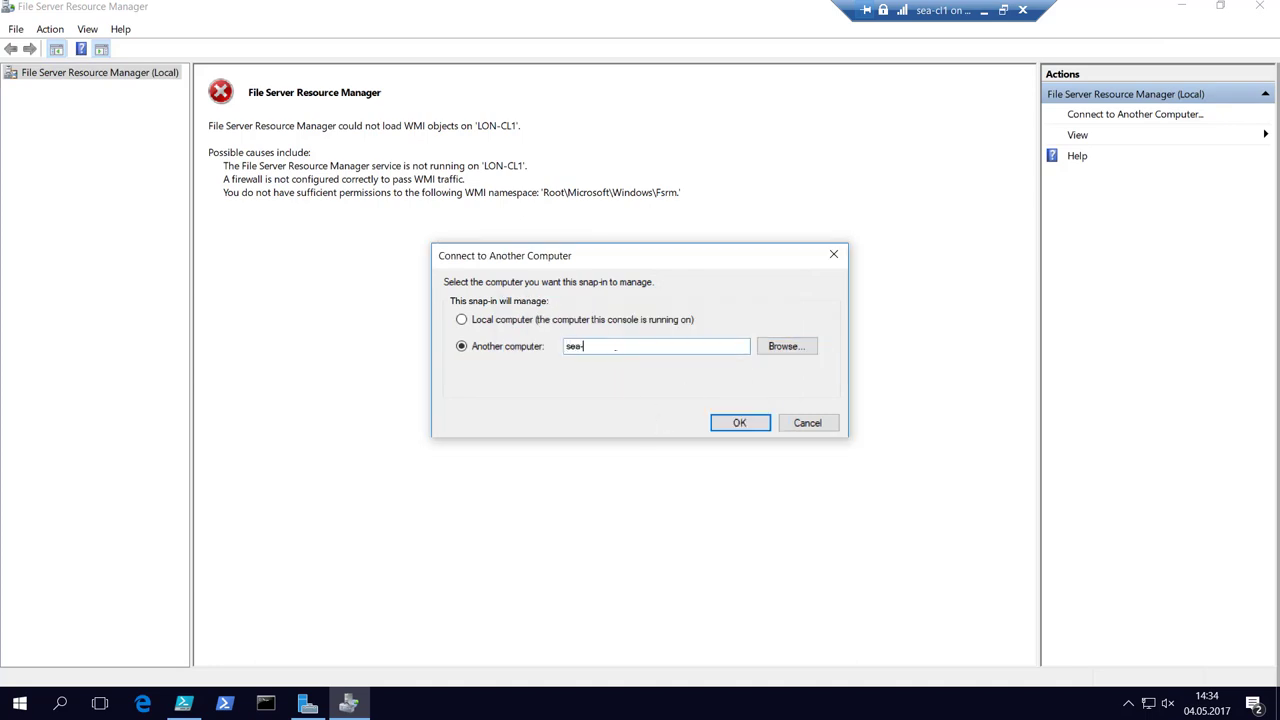
text(sv2)
click(740, 424)
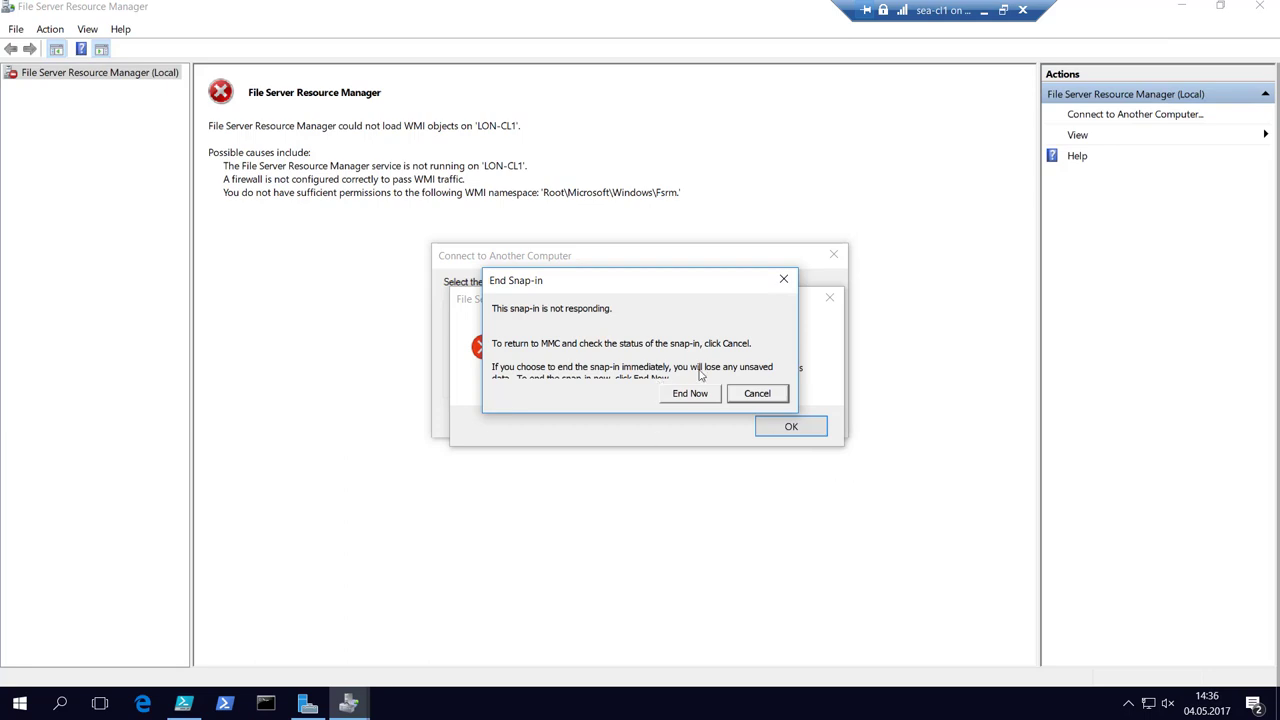
Dismiss the hung-connection and RPC server errors, cancel the connection, and close FSRM.
click(760, 396)
click(830, 298)
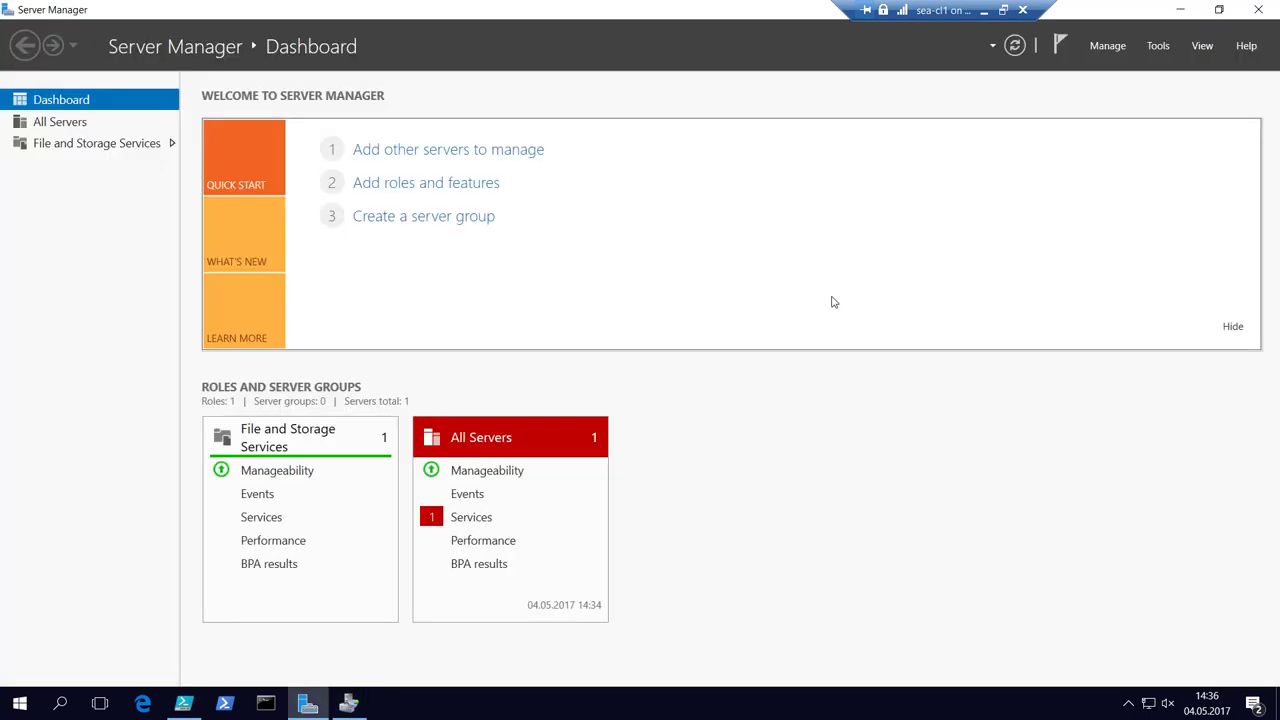
click(1180, 10)
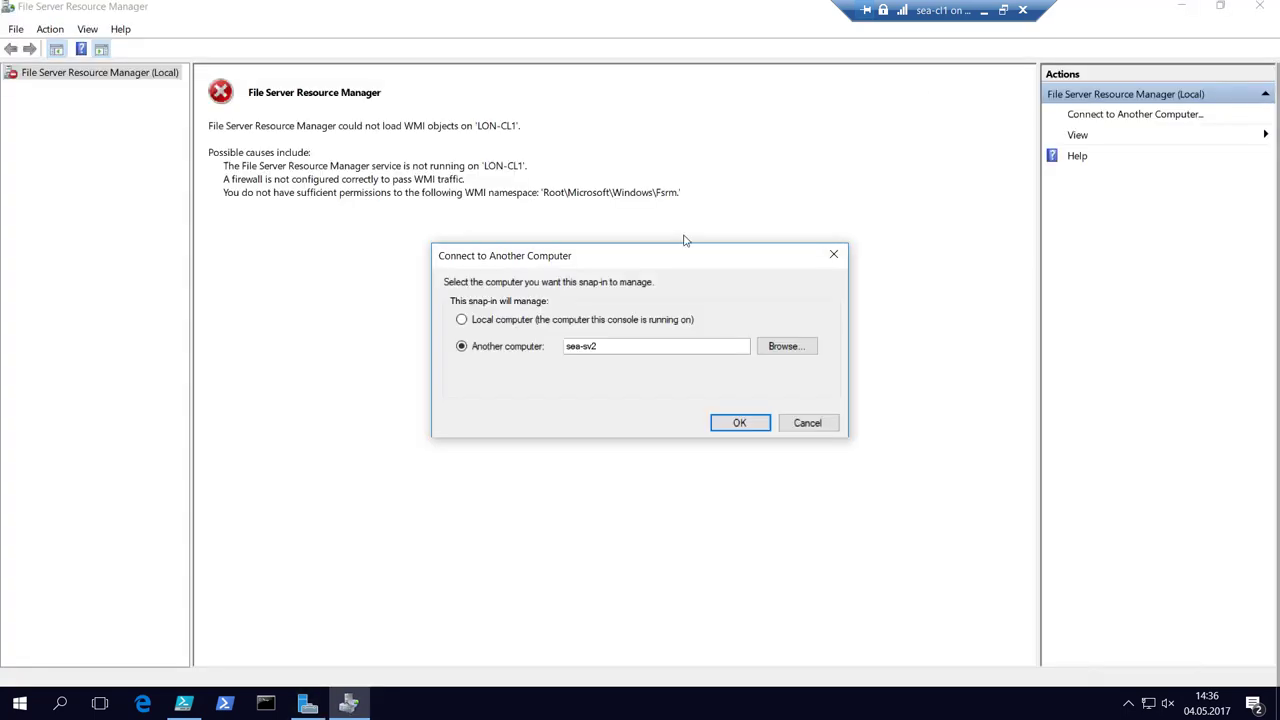
click(808, 422)
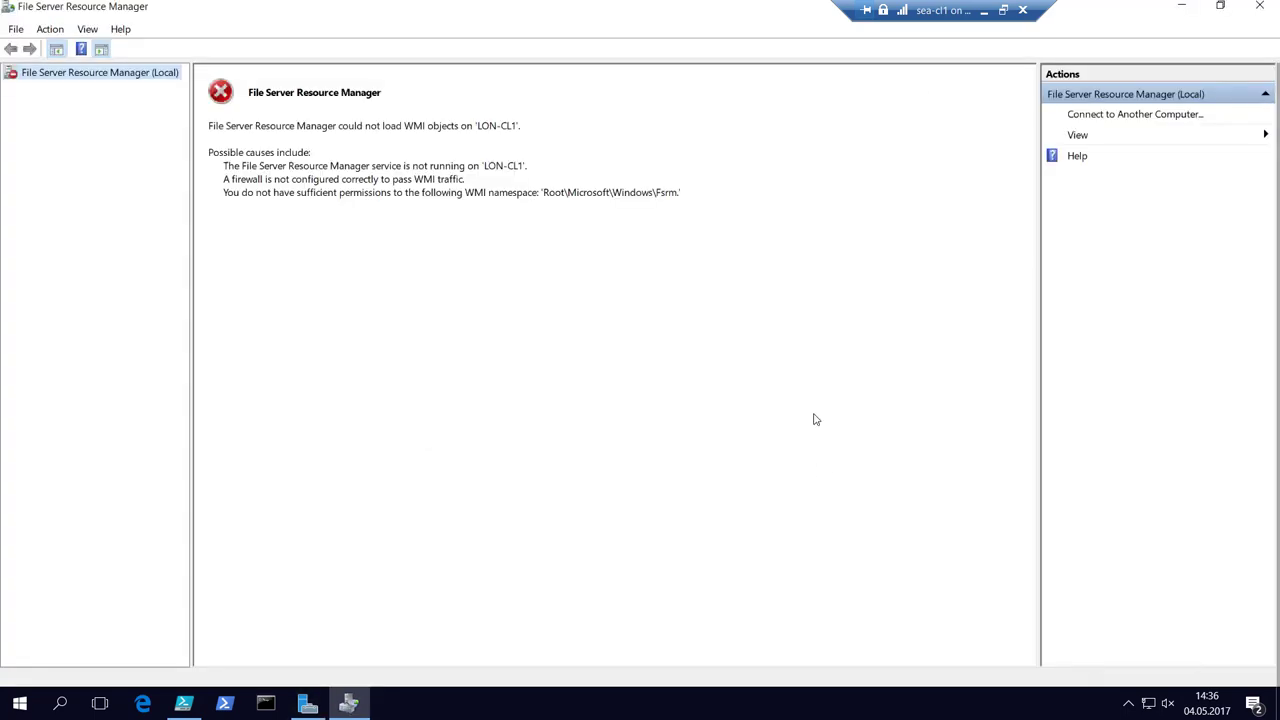
click(1258, 8)
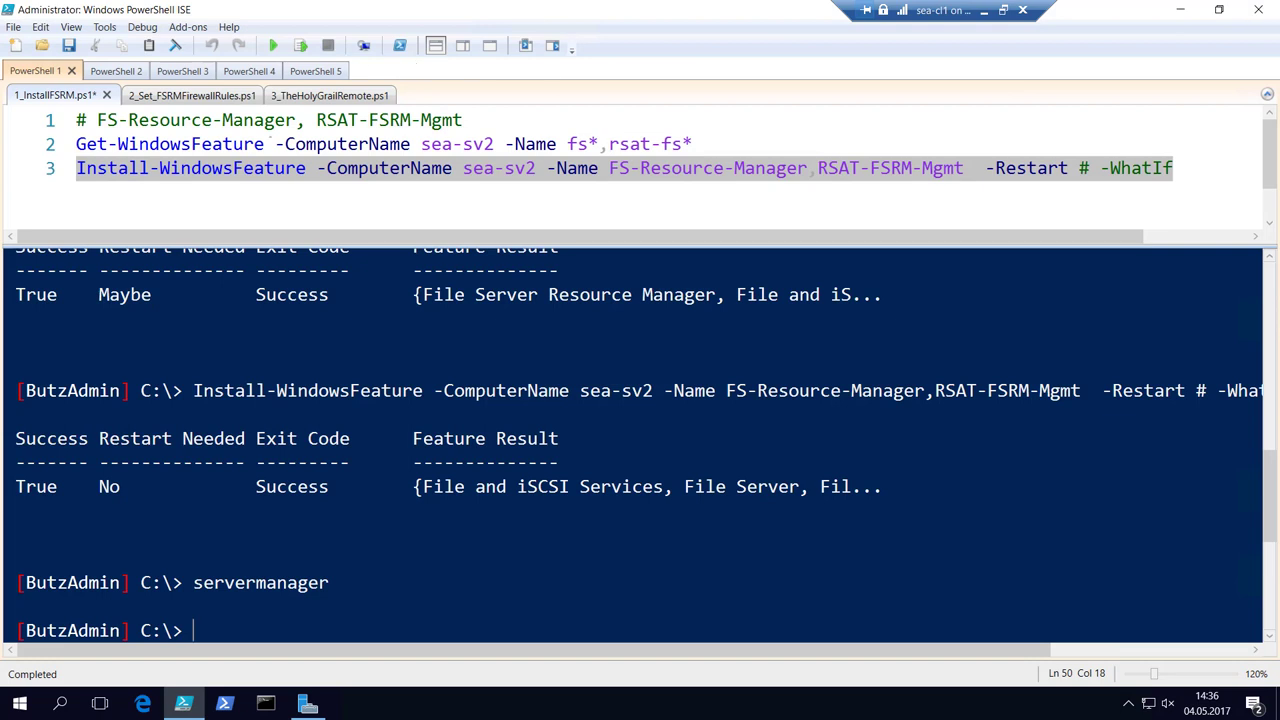
Switch to the 2_Set_FSRMFirewallRules.ps1 script.
click(184, 96)
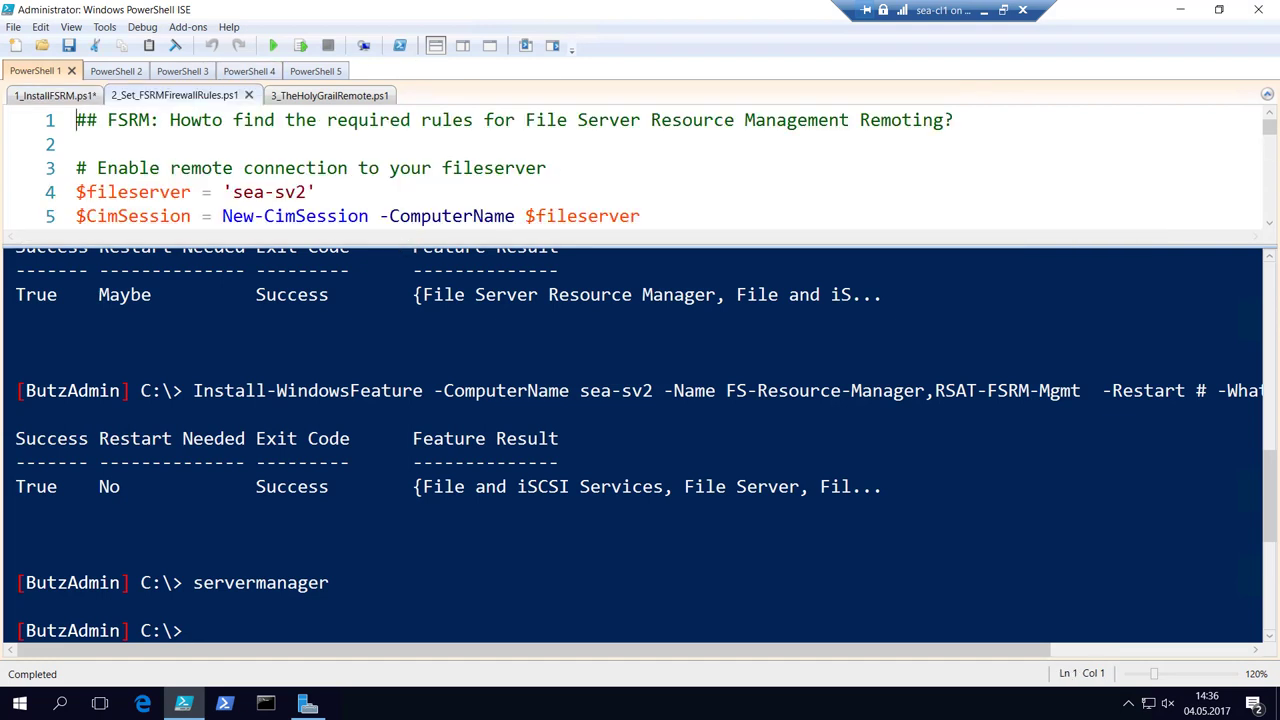
right_click(398, 264)
key(Escape)
Run lines 4 and 5 to set $fileserver to 'sea-sv2' and create the CIM session.
click(316, 192)
key(shift+Home)
key(F8)
key(Down)
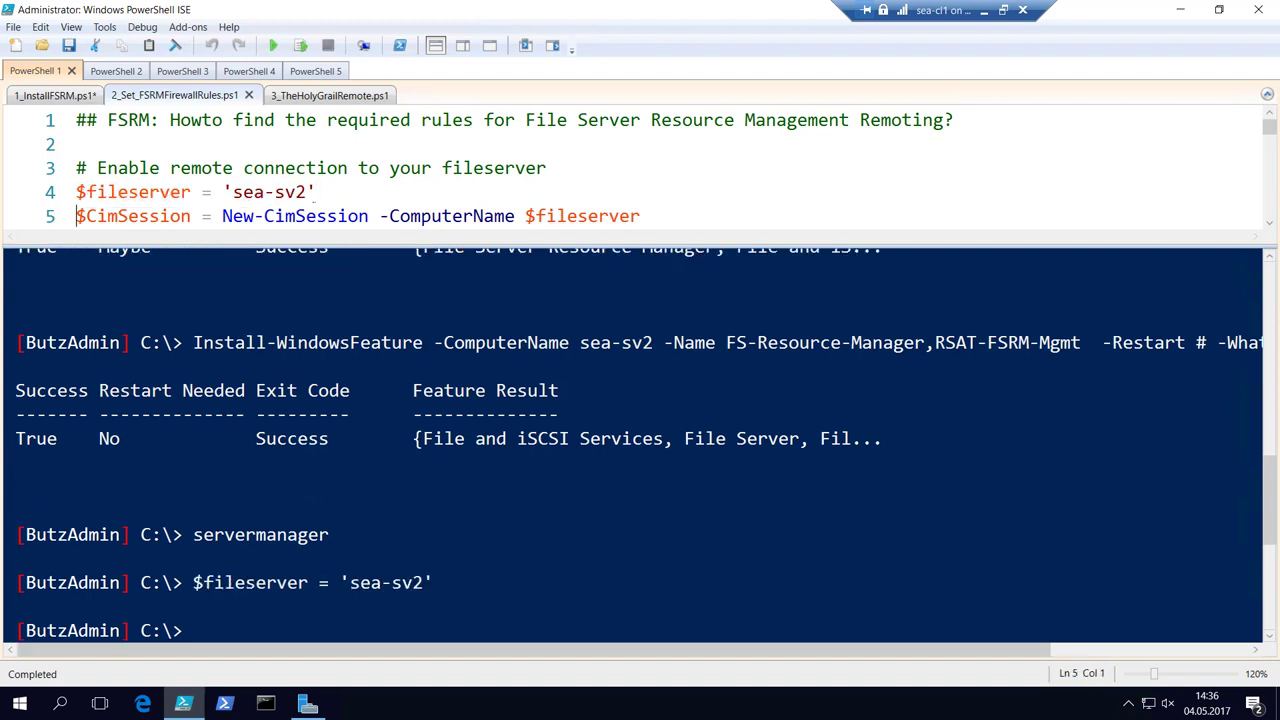
key(shift+End)
key(F8)
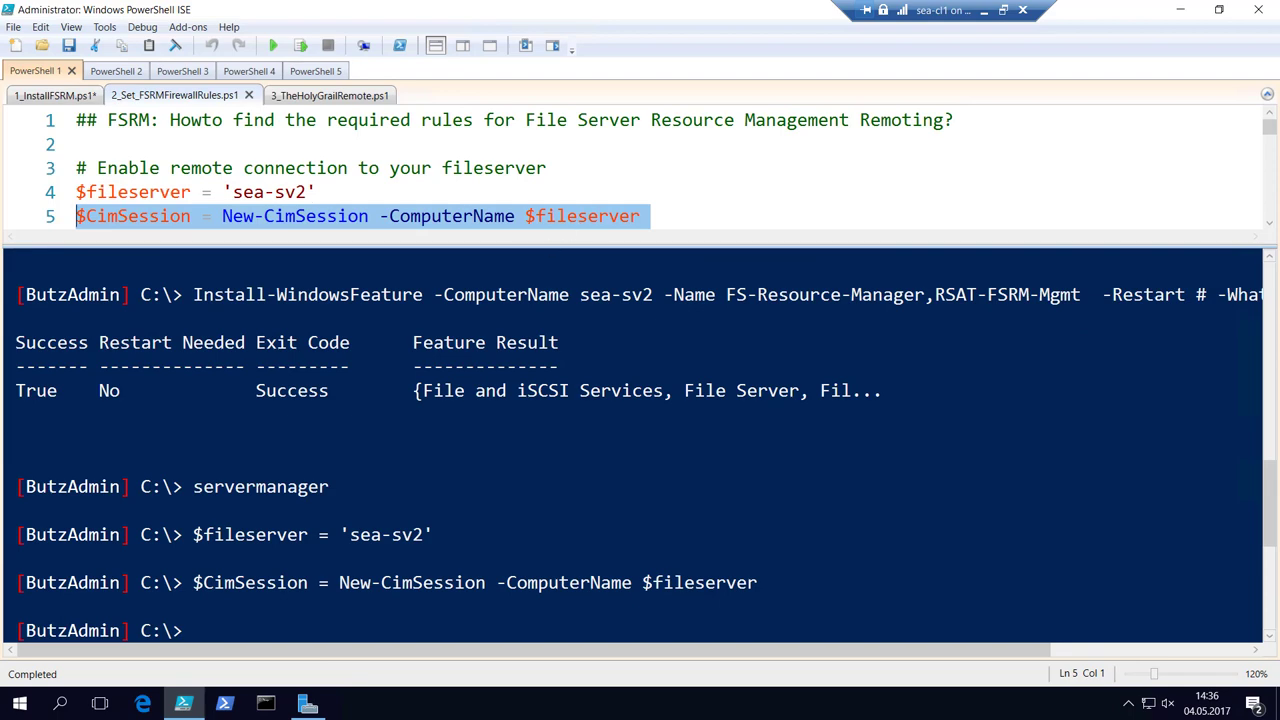
Enlarge the script pane and shrink the text to show lines 6–11.
click(534, 245)
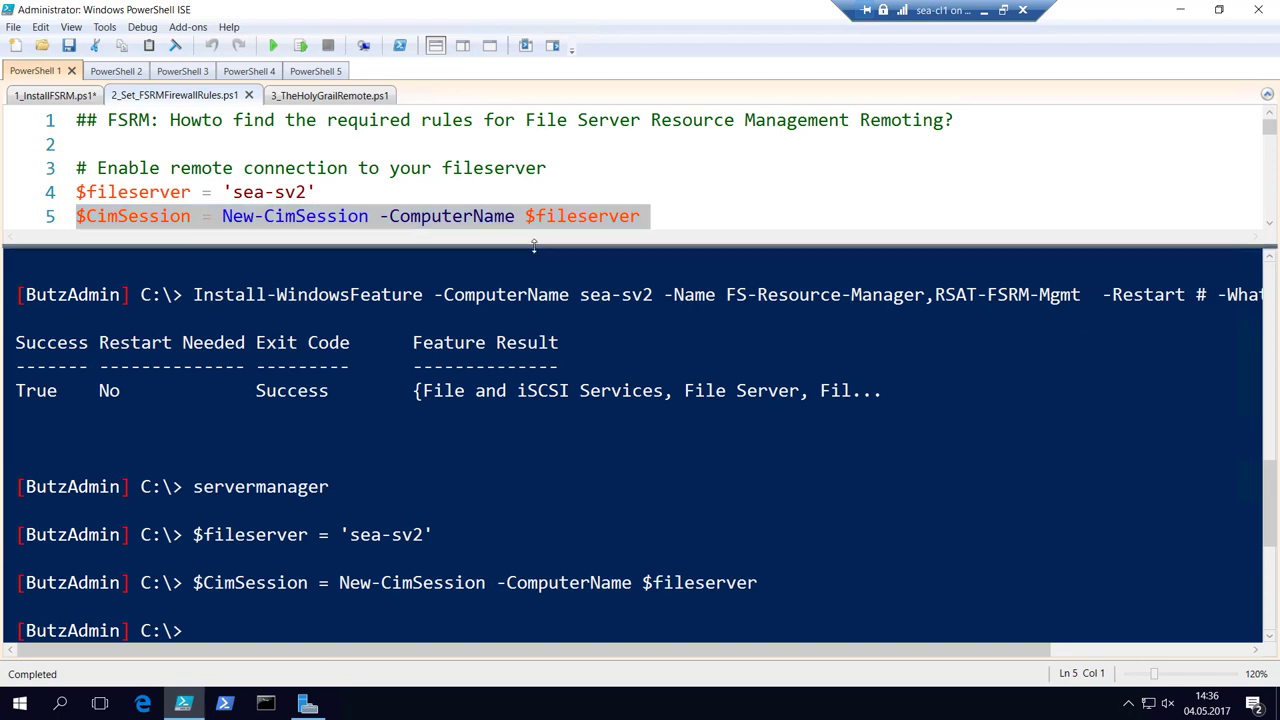
drag(534, 245, 534, 376)
click(358, 288)
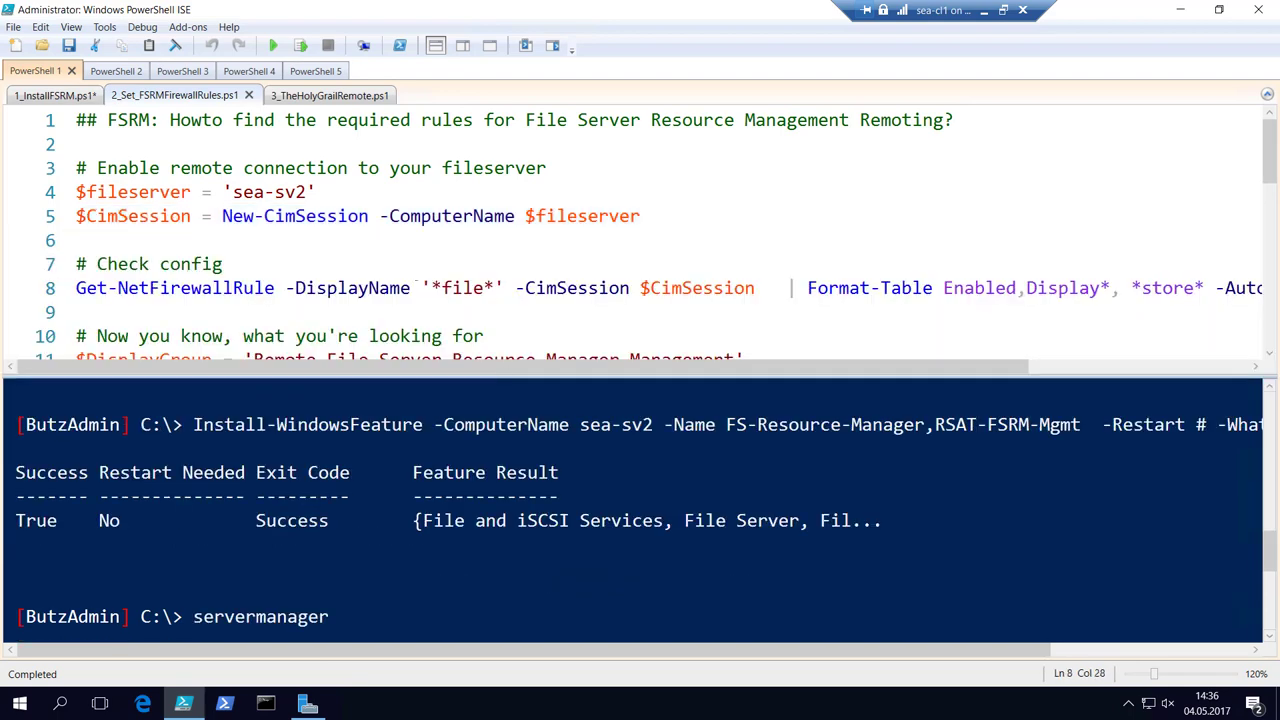
key(ctrl+minus)
key(ctrl+minus)
key(F8)
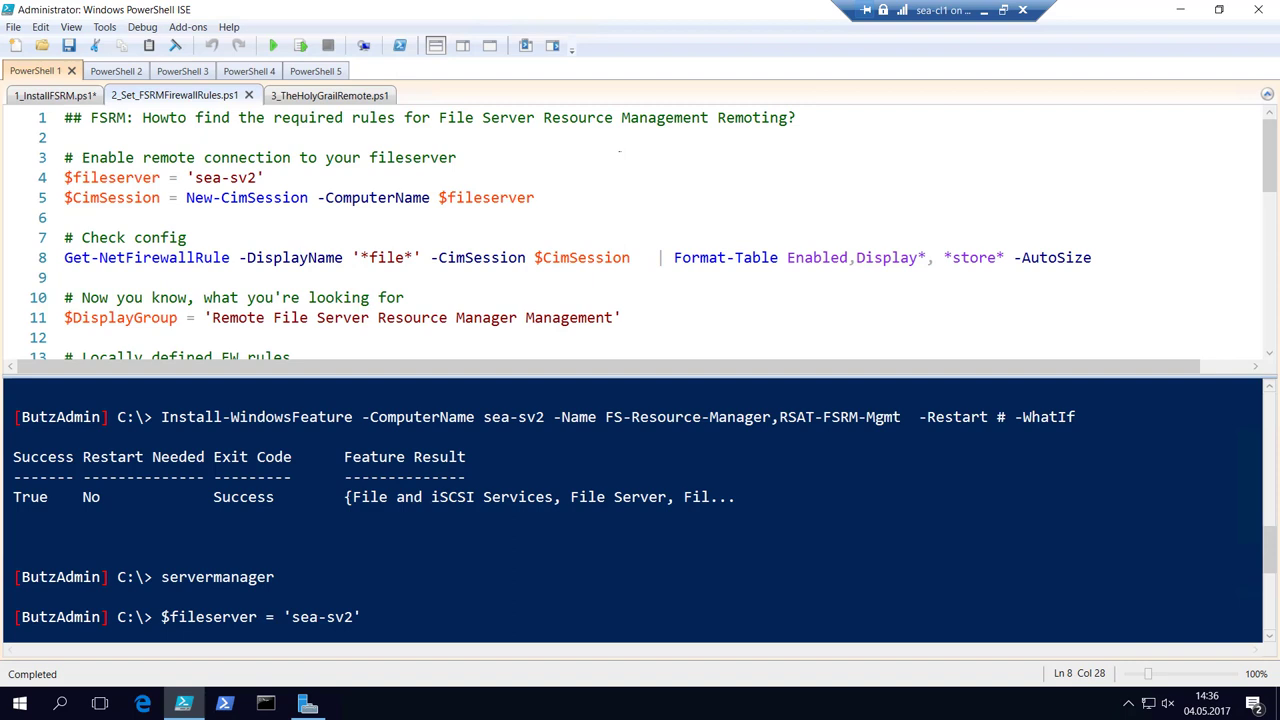
Re-create the CIM session to sea-sv2 from the top of the script.
click(661, 146)
key(Up)
key(F8)
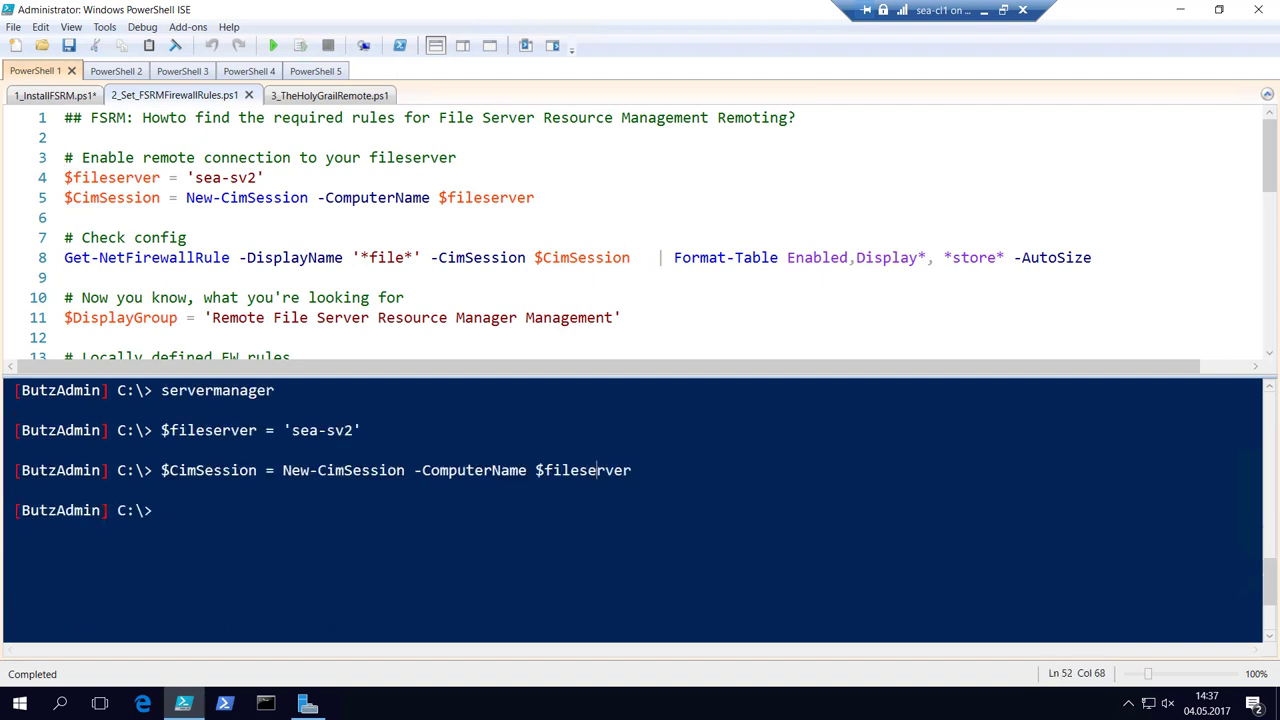
key(Return)
key(Return)
key(Return)
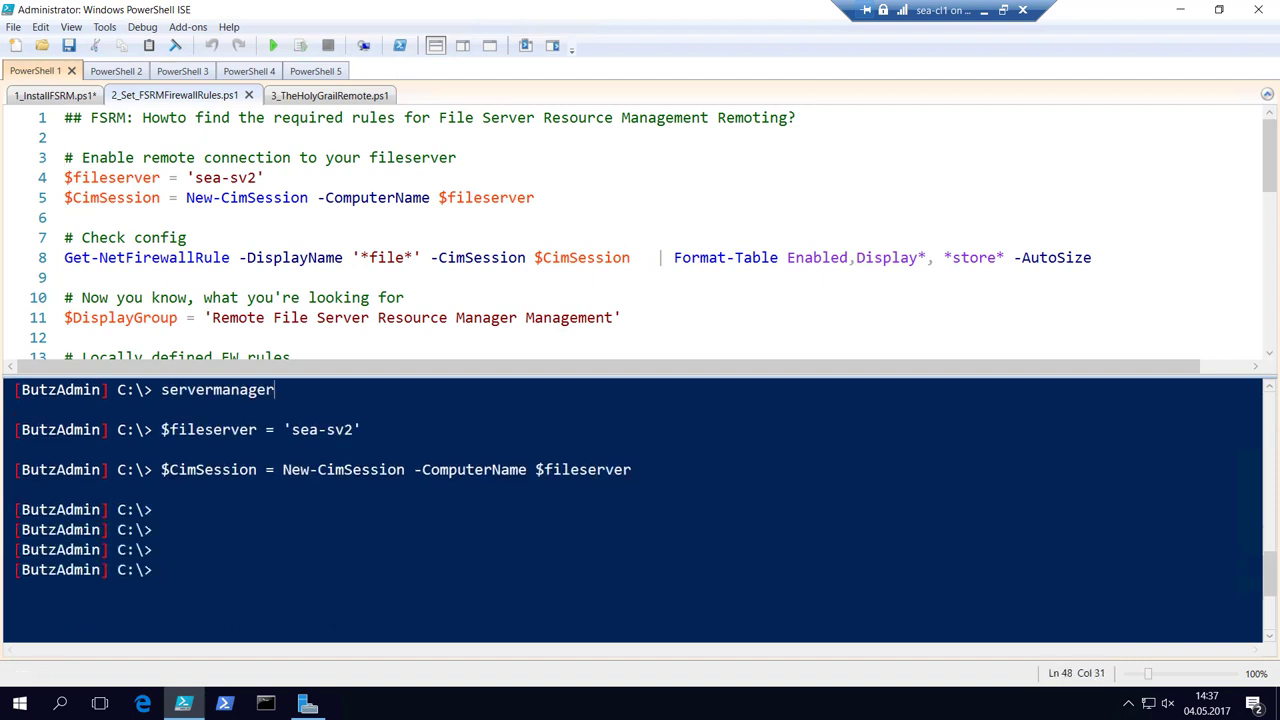
click(279, 399)
click(292, 357)
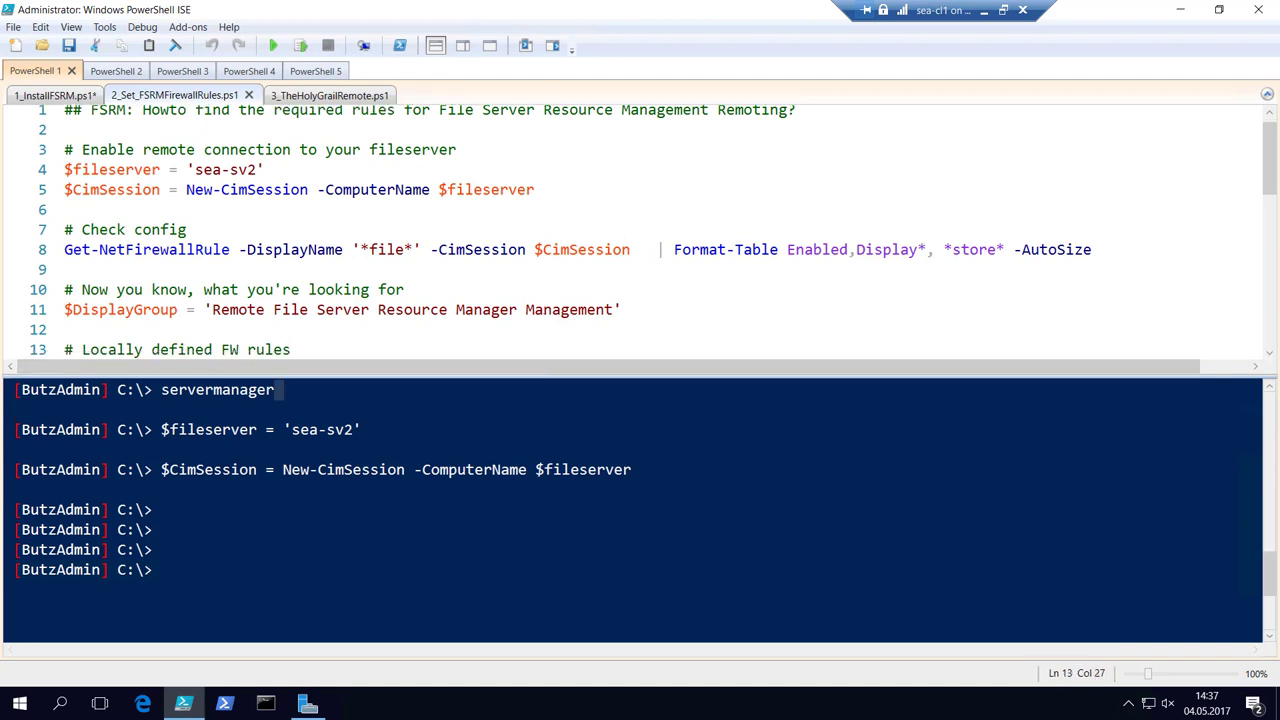
Run line 8's Get-NetFirewallRule '*file*' query against sea-sv2 and review the output.
drag(535, 189, 64, 189)
click(603, 238)
drag(534, 249, 64, 269)
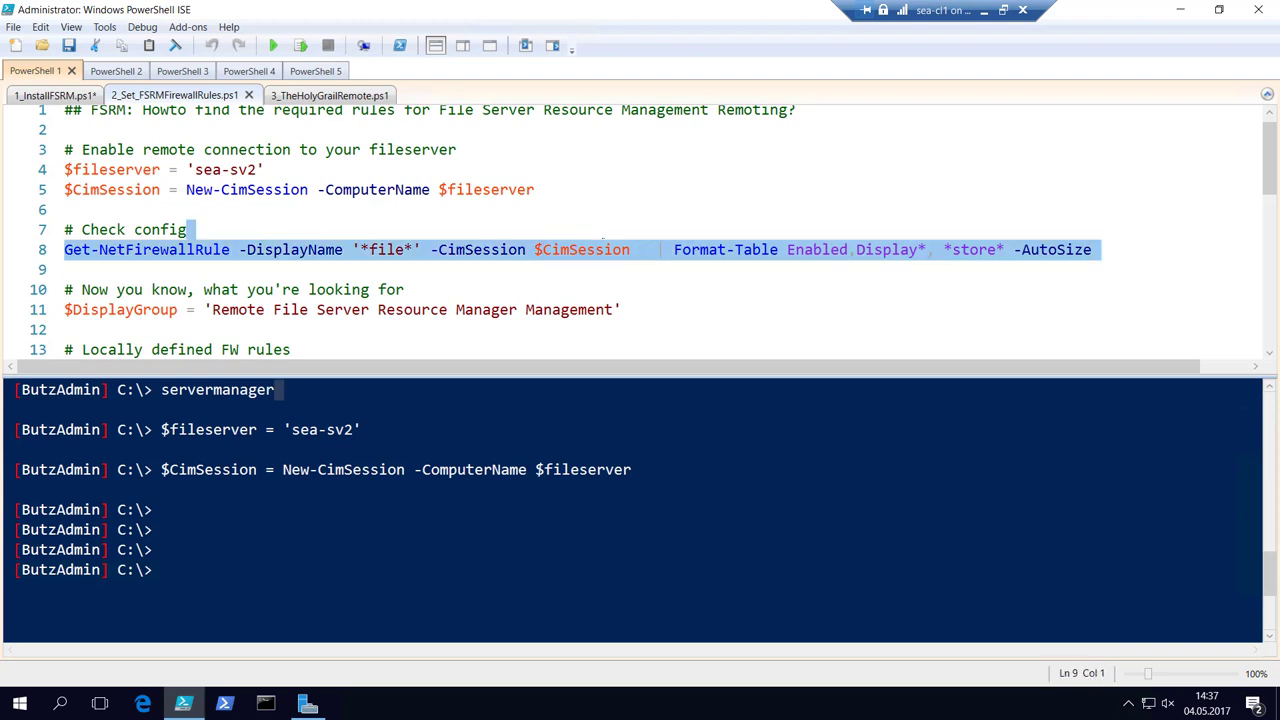
key(F8)
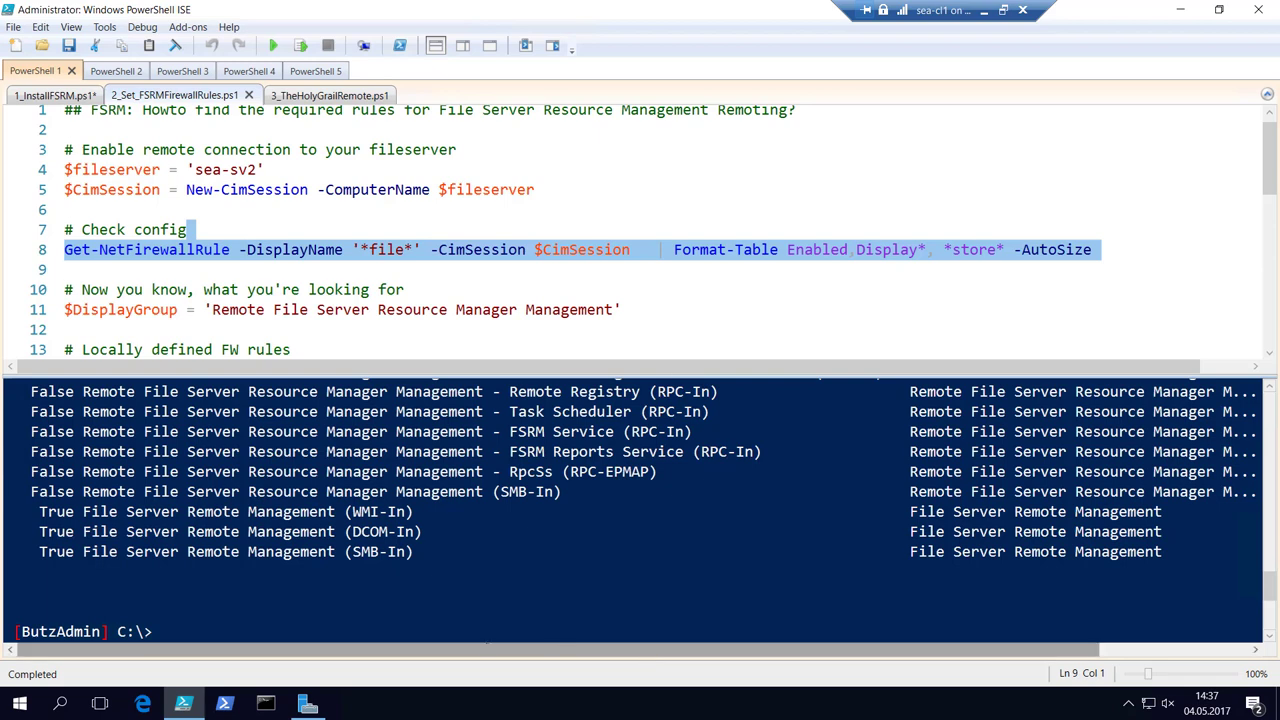
scroll(640, 500, up, 3)
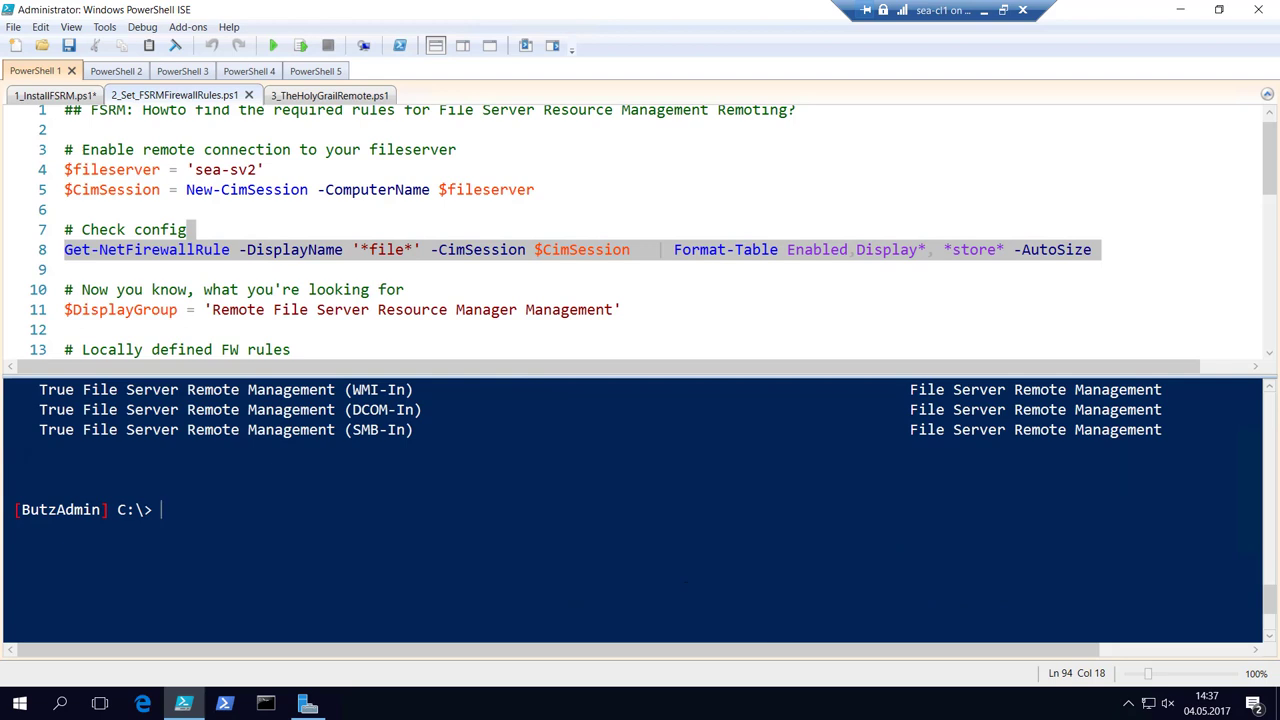
text(servermanager)
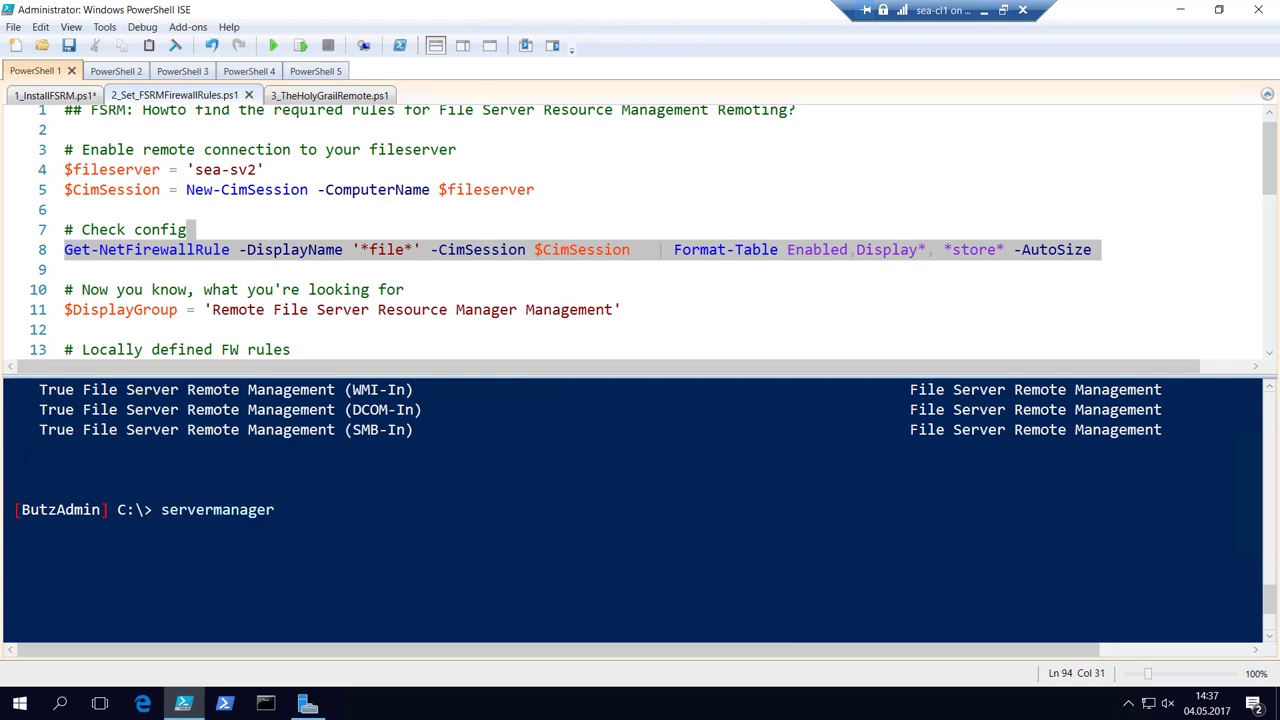
Run line 11's $DisplayGroup assignment and line 14's group rule query on sea-sv2.
click(510, 210)
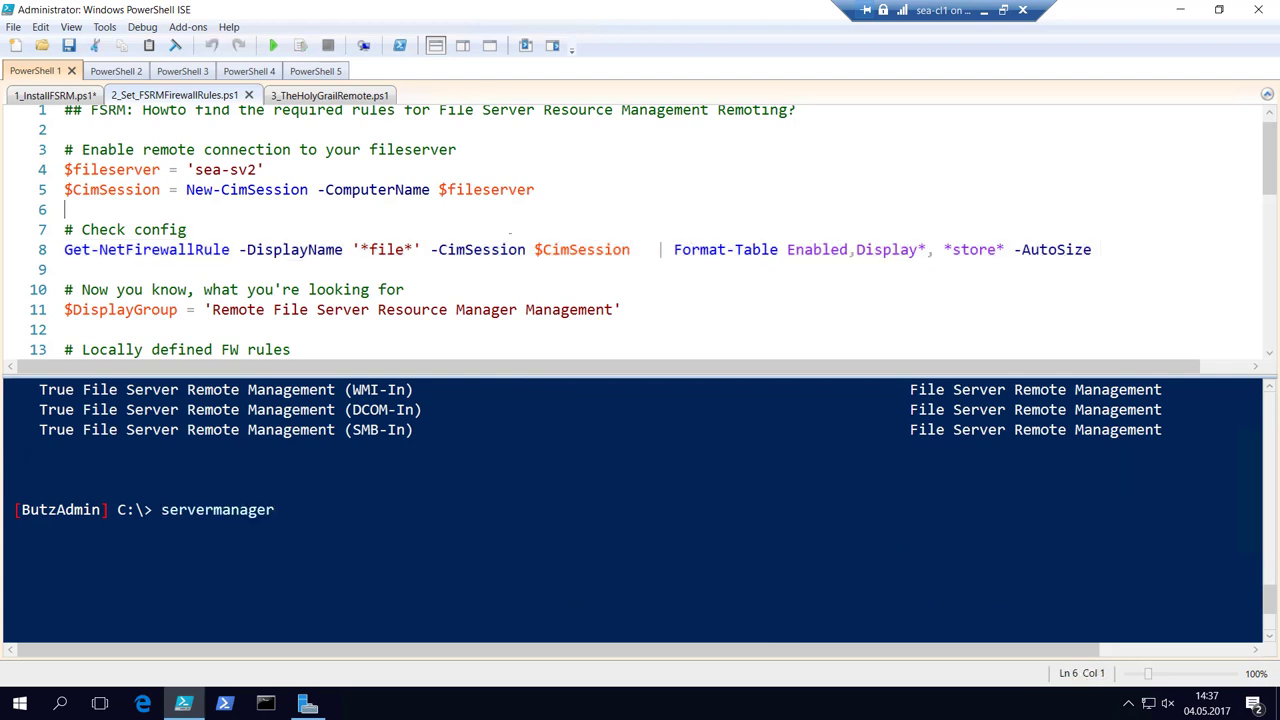
key(Down)
key(Down)
key(Down)
key(Down)
key(Down)
key(shift+Down)
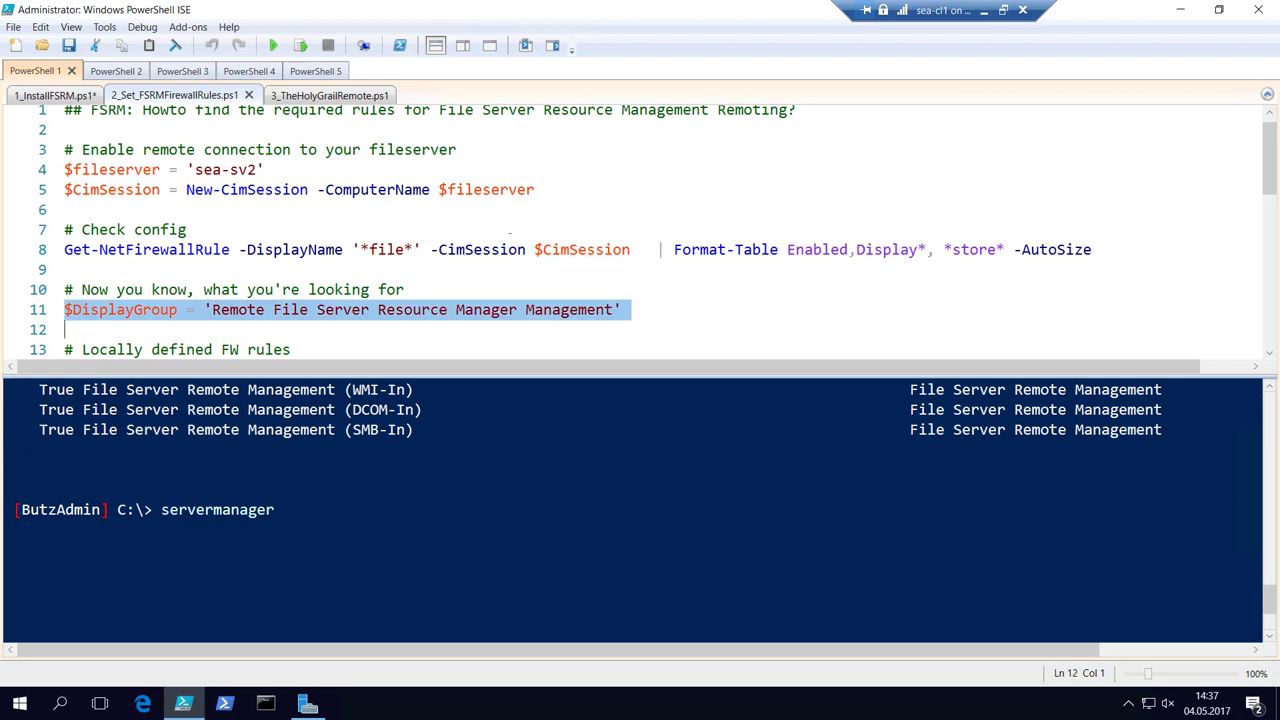
key(F8)
key(Down)
key(Down)
key(Down)
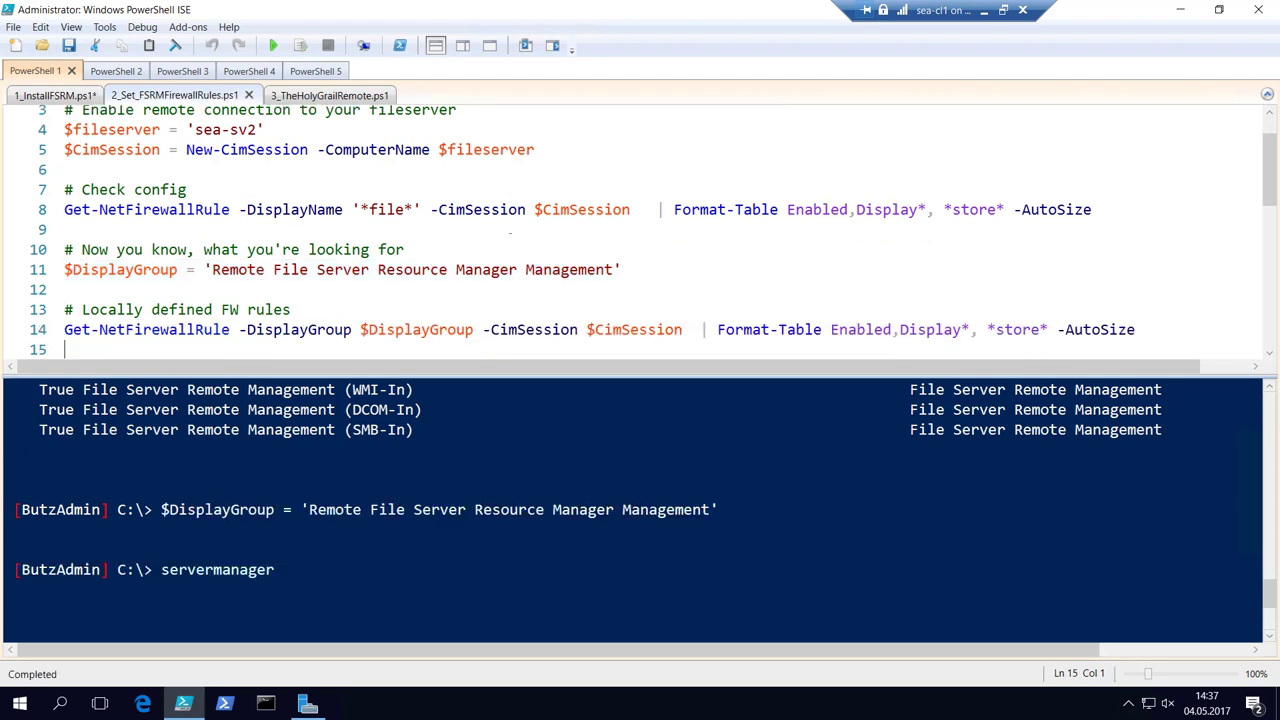
key(Up)
key(F8)
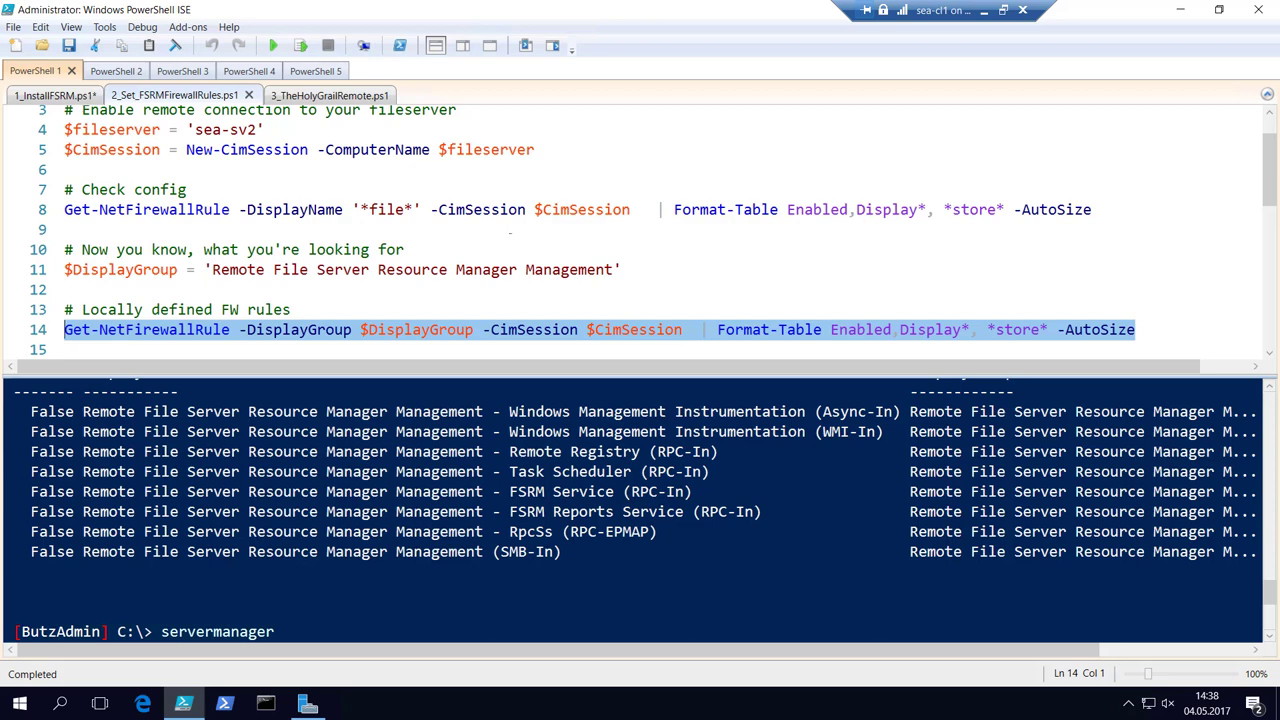
Delete '-CimSession $CimSession' from line 14's Get-NetFirewallRule query.
key(Down)
key(Down)
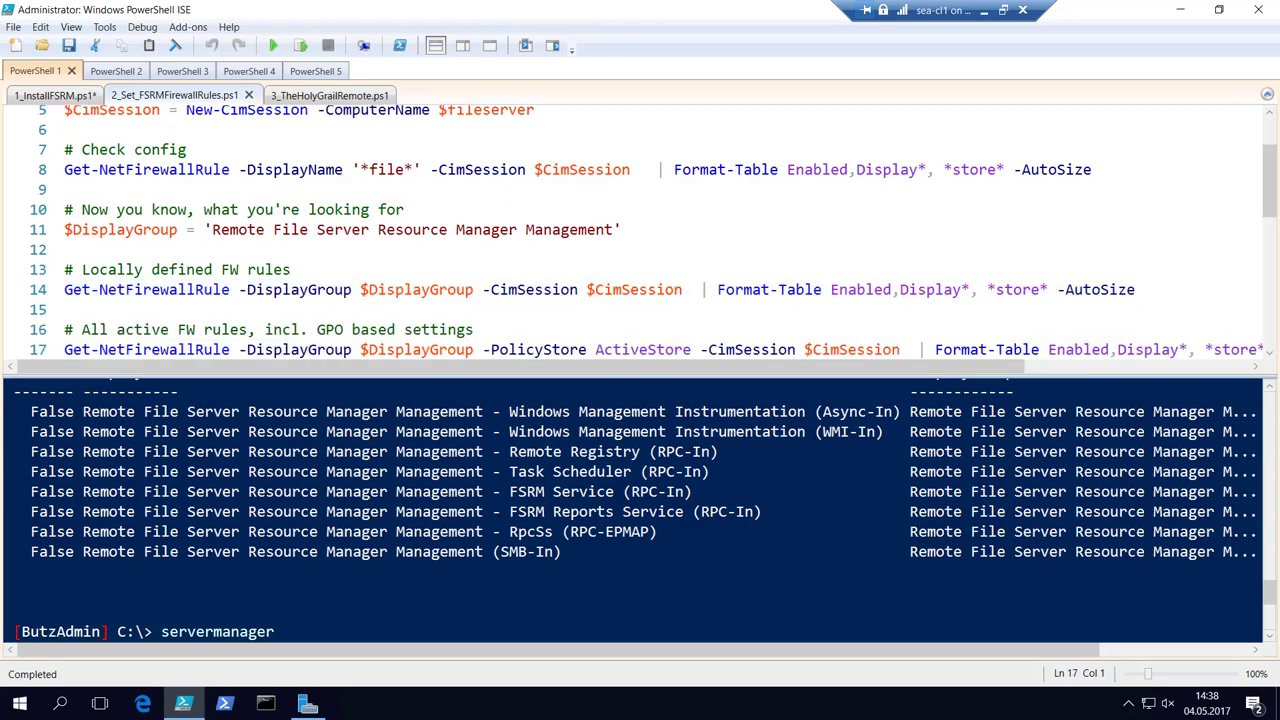
key(Down)
key(Up)
key(Up)
key(Up)
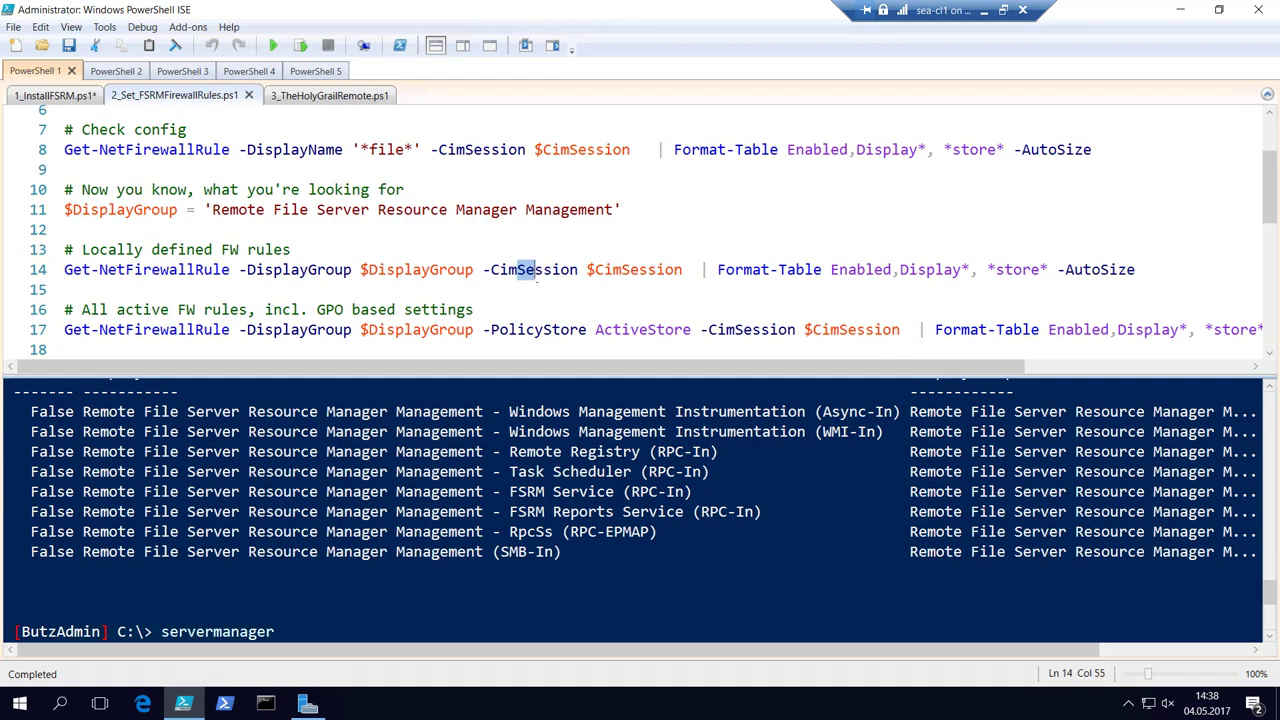
drag(484, 270, 690, 287)
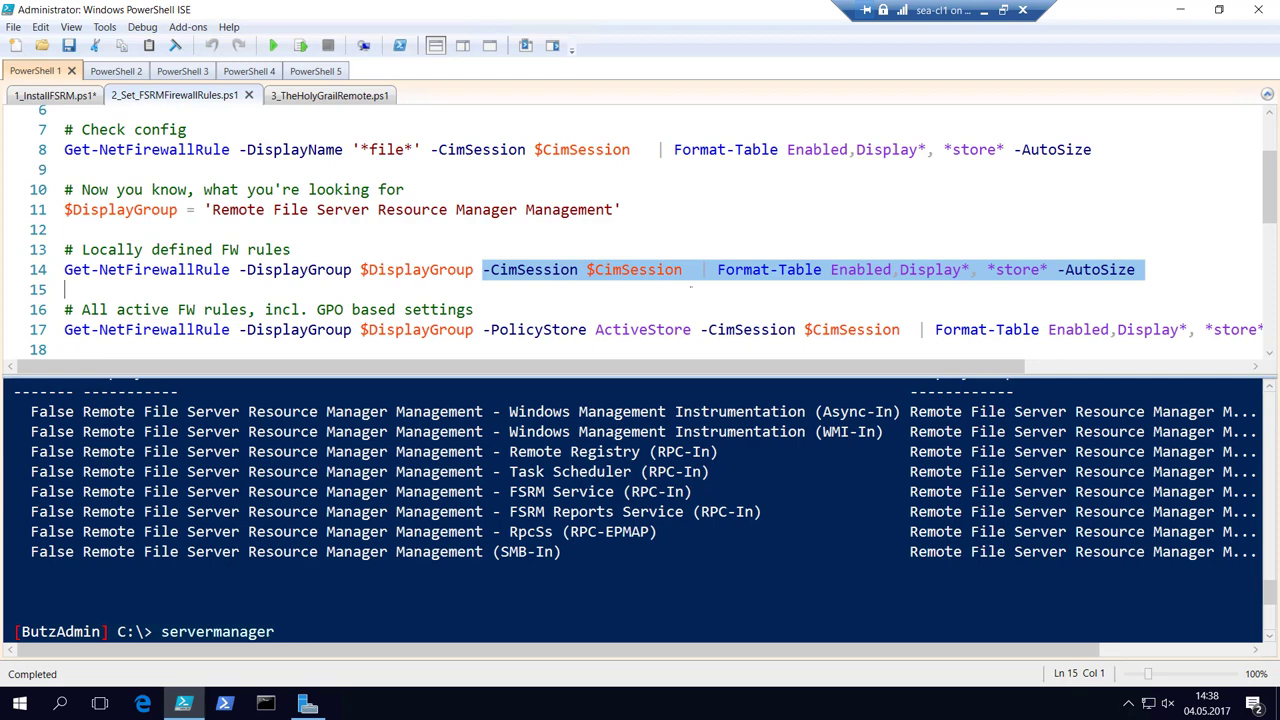
key(Delete)
key(ctrl+z)
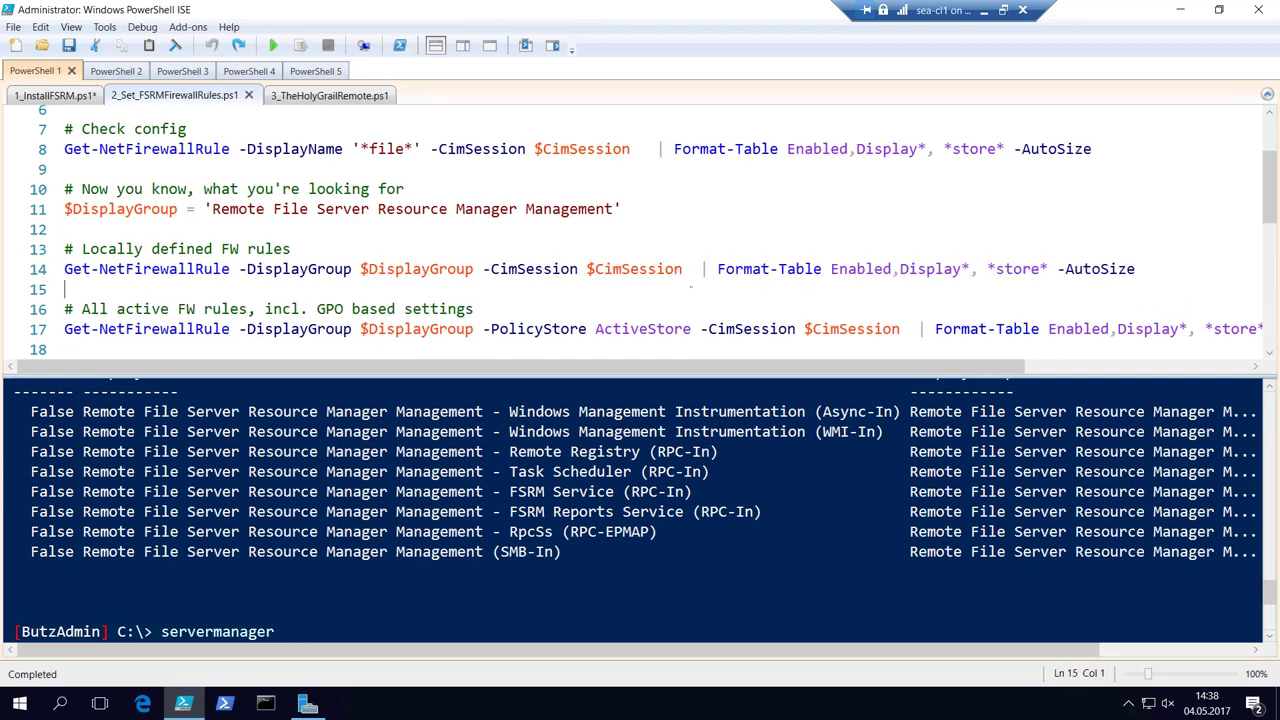
key(Left)
click(106, 269)
key(Right)
key(Right)
key(Right)
key(Right)
key(Right)
key(Right)
key(Right)
key(Right)
key(Right)
key(Right)
key(Right)
key(Right)
key(Right)
key(Right)
key(Right)
key(Right)
key(Right)
key(Right)
key(Right)
key(Right)
key(Right)
key(shift+Right)
key(shift+Right)
key(shift+Right)
key(shift+Right)
key(shift+Right)
key(shift+Right)
key(shift+Right)
key(shift+Right)
key(shift+Right)
key(shift+Right)
key(shift+Right)
key(shift+Right)
key(shift+Right)
key(shift+Right)
key(shift+Right)
key(shift+Right)
key(shift+Right)
key(shift+Right)
key(shift+Right)
key(shift+Right)
key(shift+Right)
key(shift+Right)
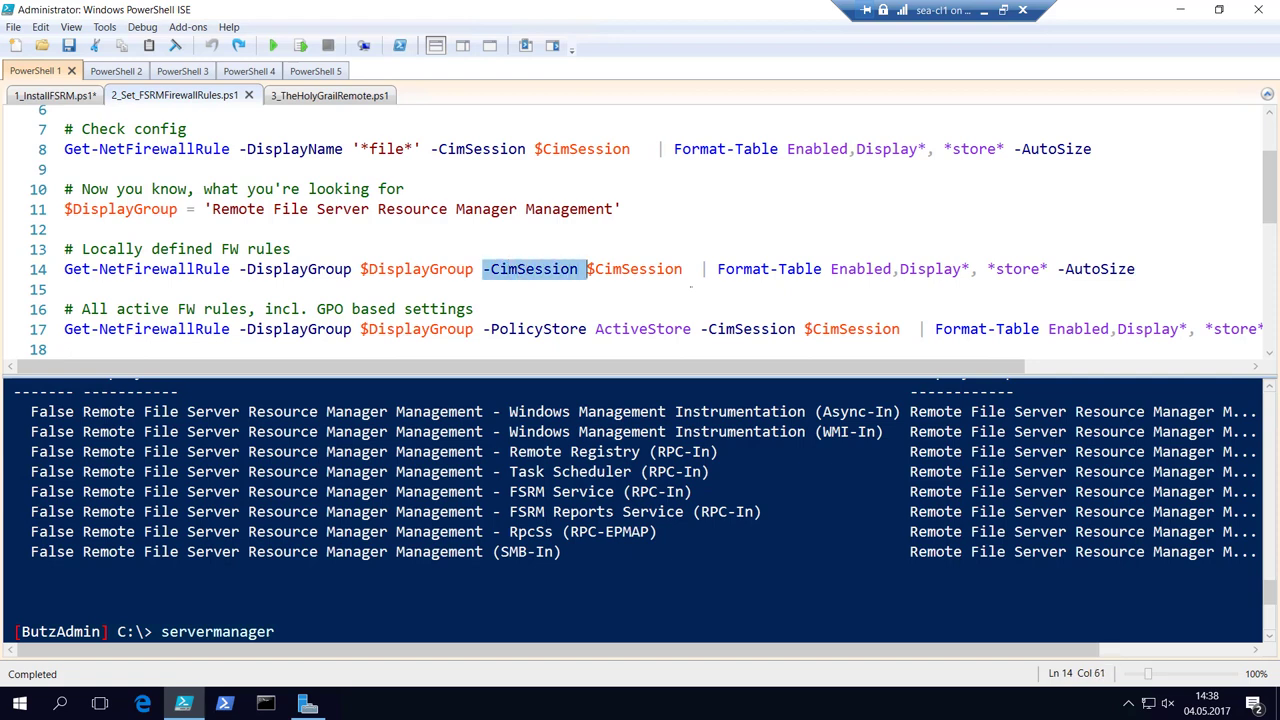
key(shift+Right)
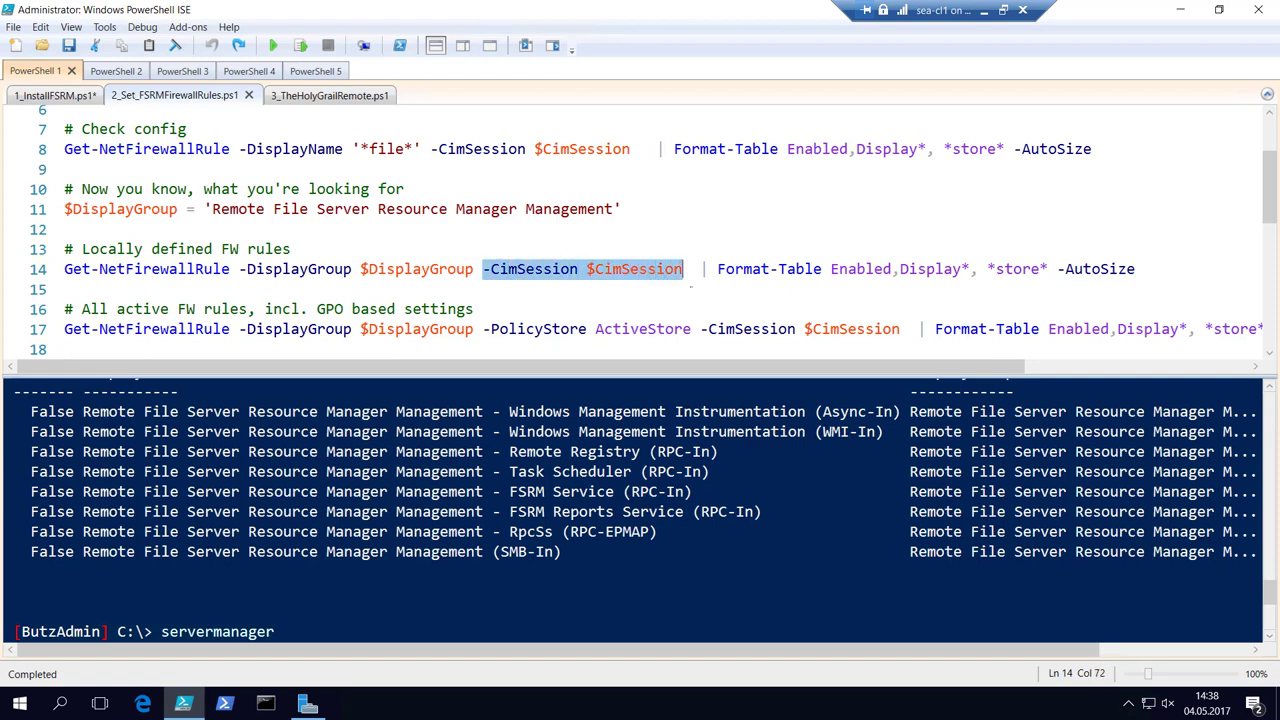
key(Delete)
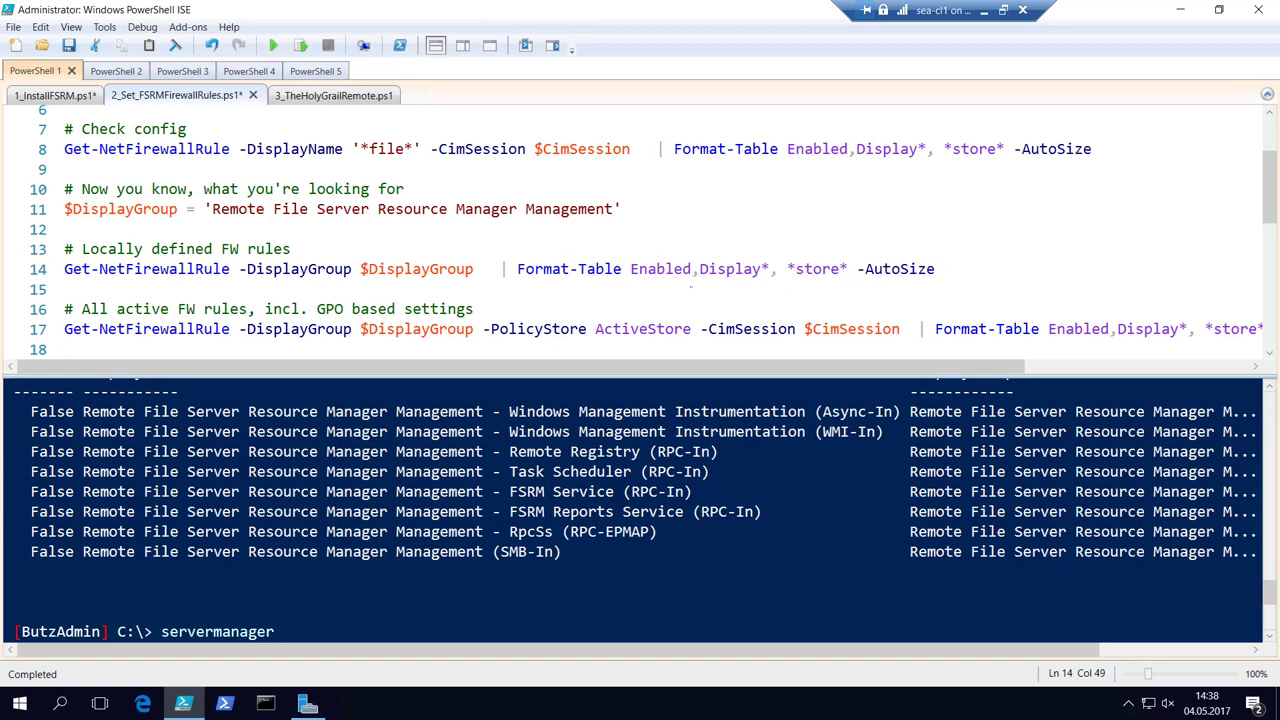
Run line 14 locally (no matching rules), restore -CimSession $CimSession, and clear the console prompt.
key(F8)
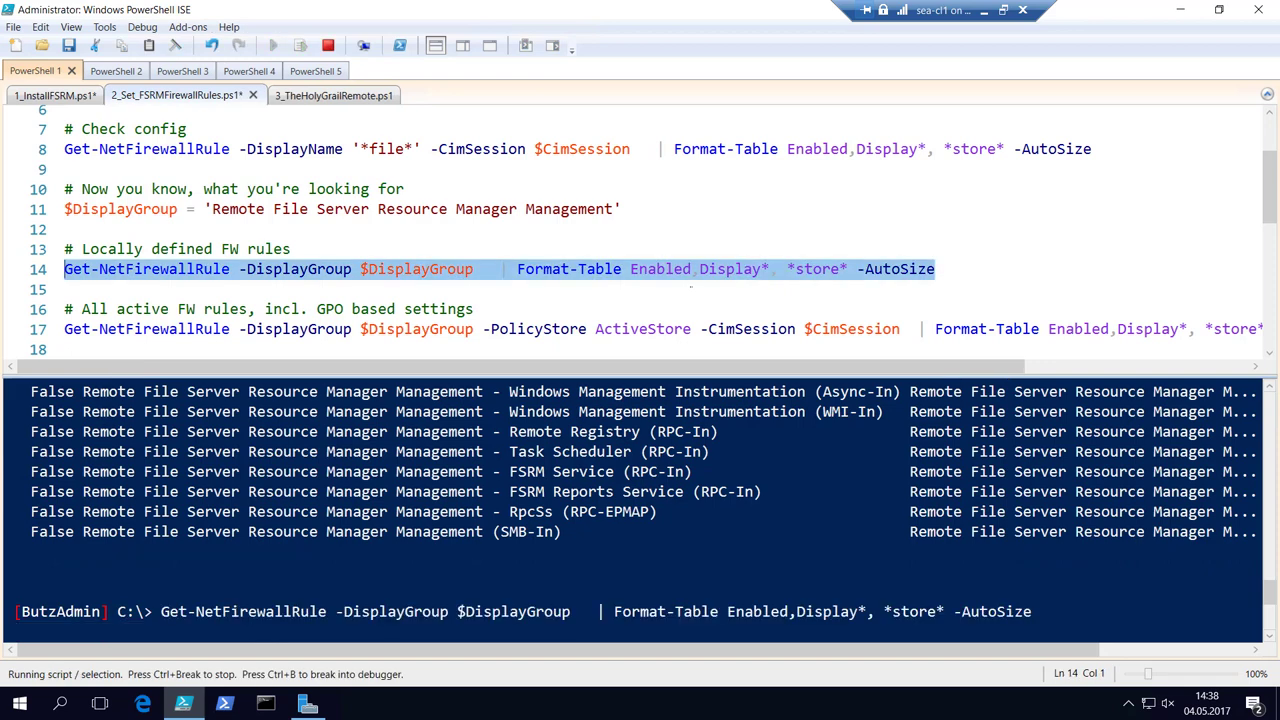
text(servermanager)
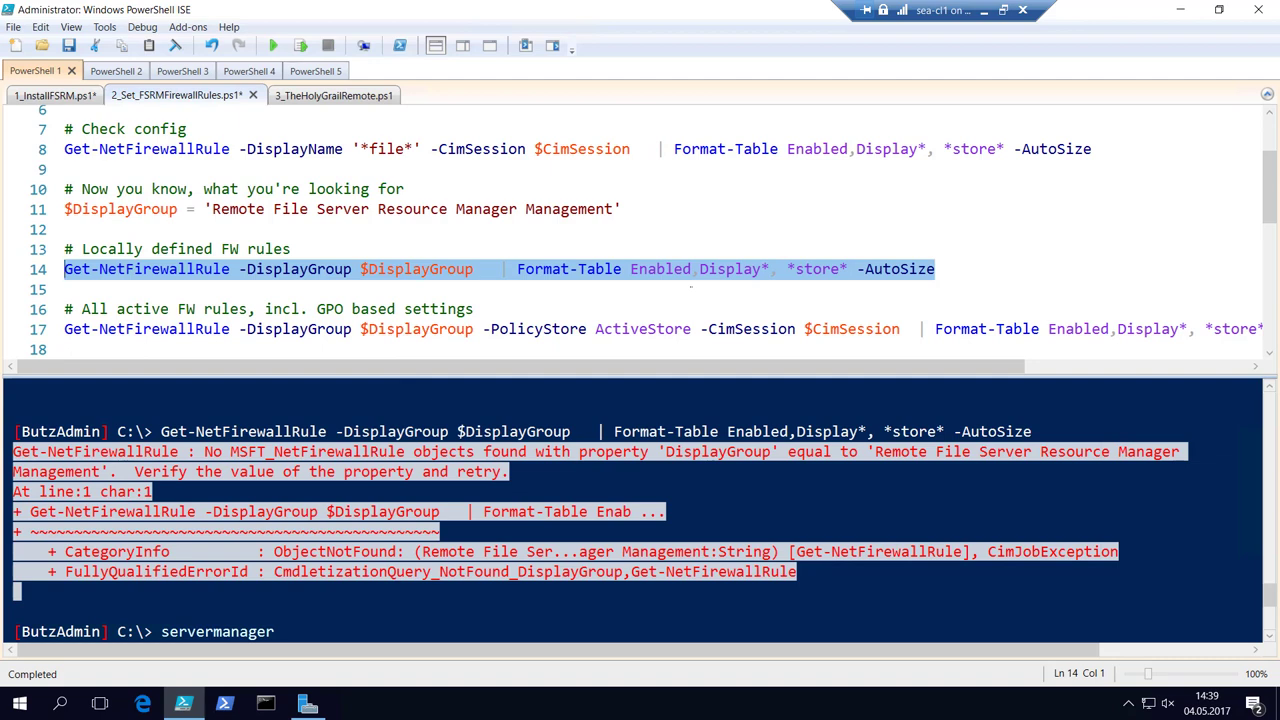
key(ctrl+z)
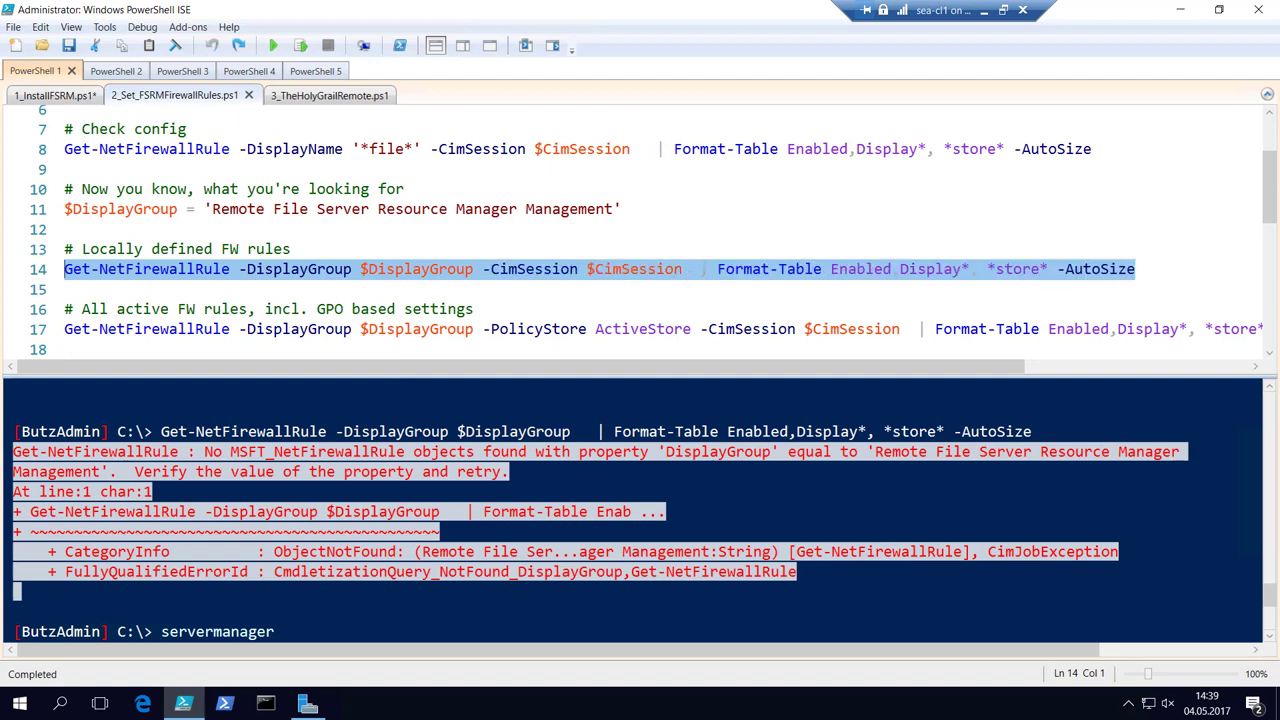
click(275, 631)
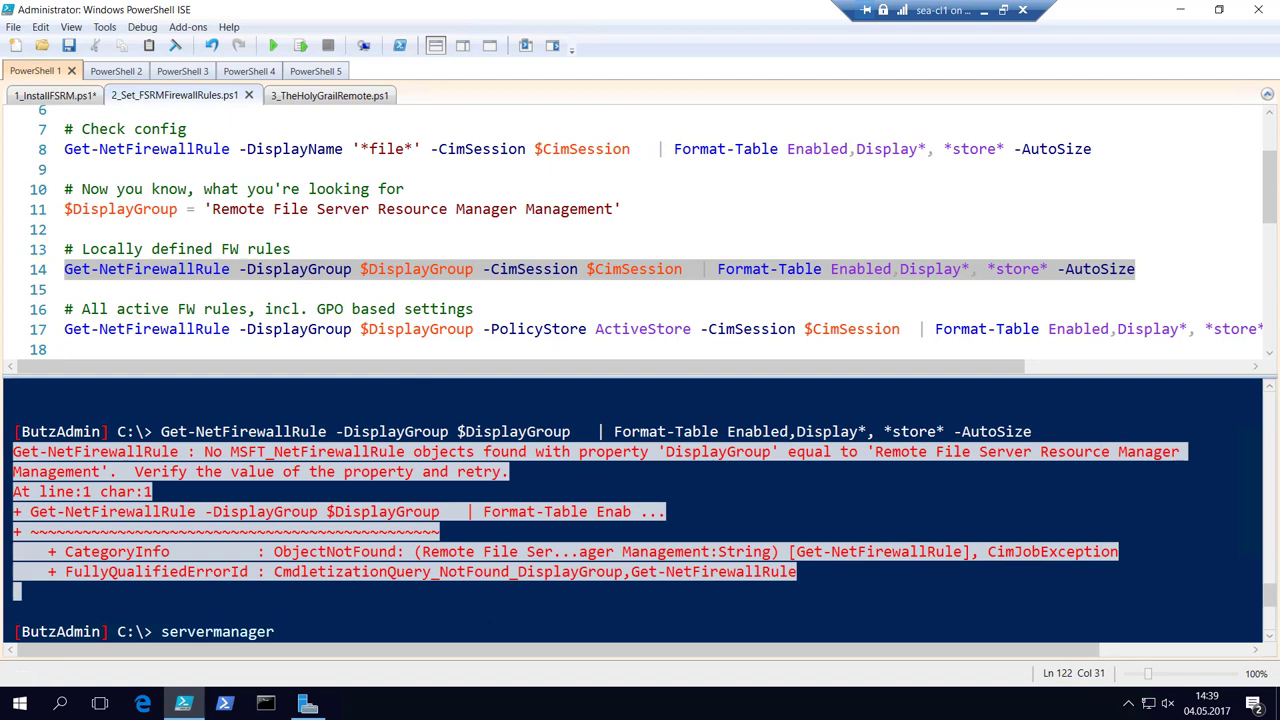
key(Escape)
Launch gpmc.msc full screen and expand the forest down to contoso.com's Group Policy Objects.
text(gpmc.msc)
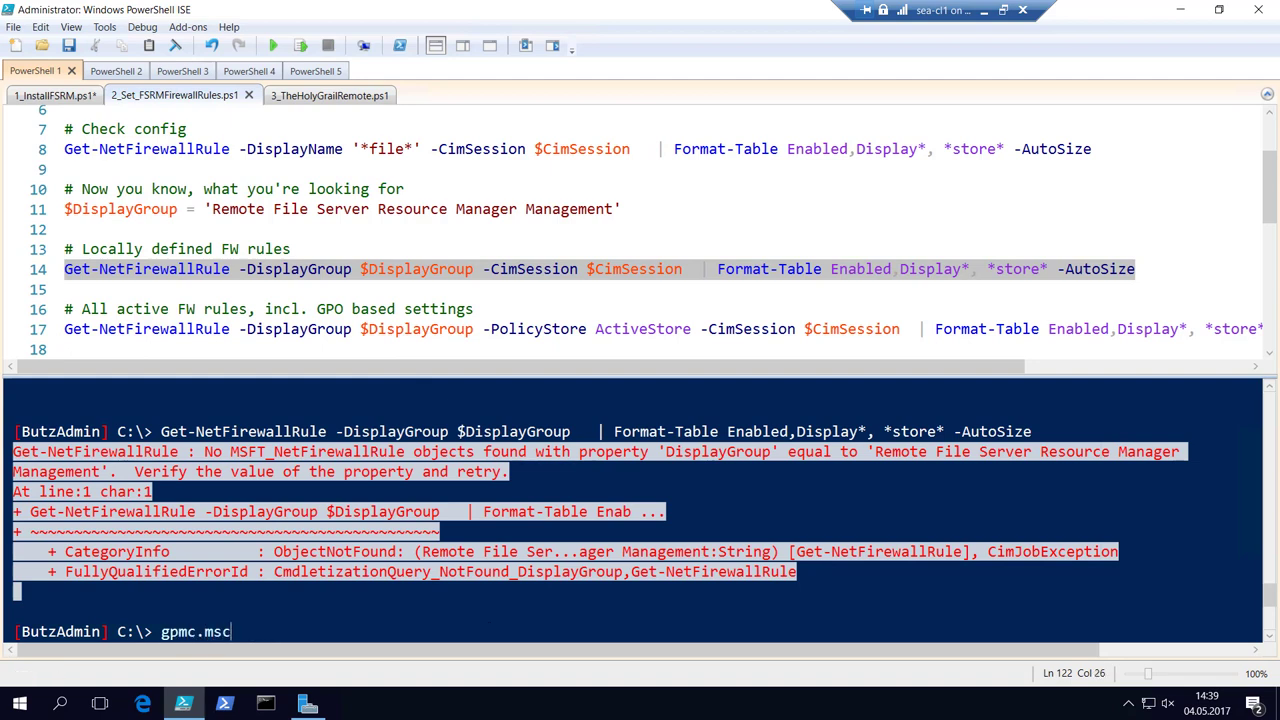
key(Return)
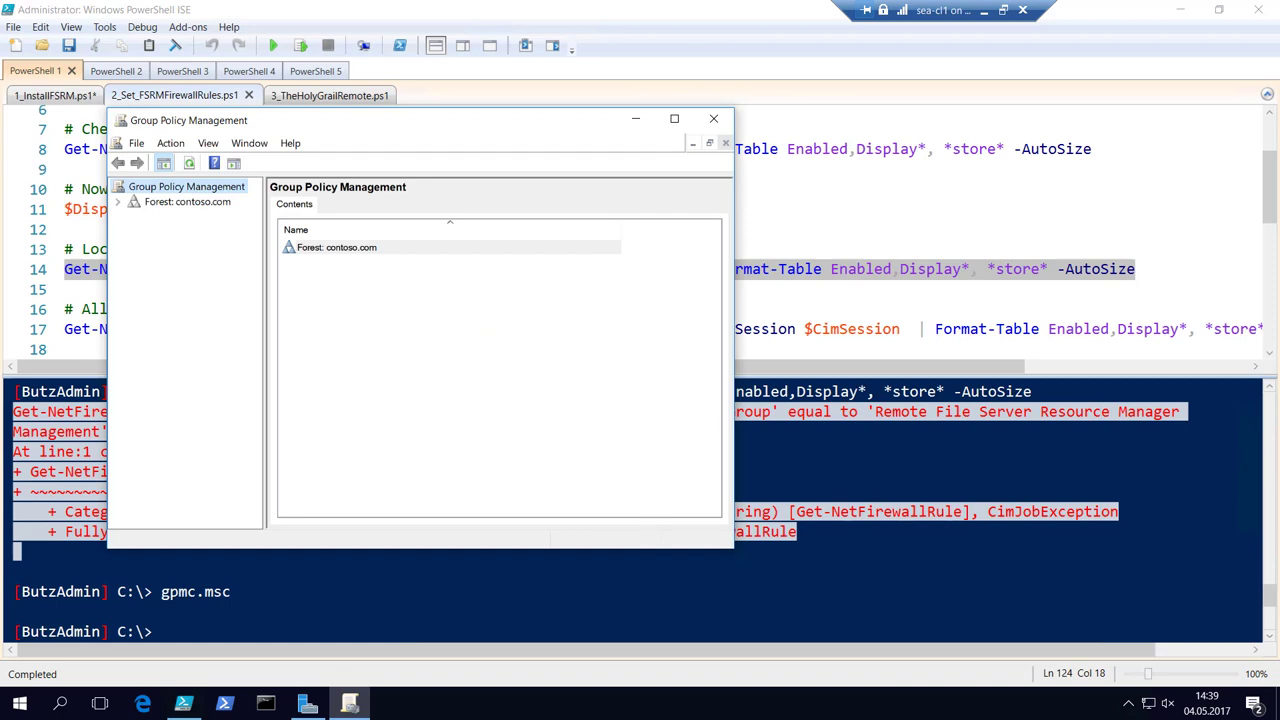
key(alt+Tab)
right_click(645, 525)
key(alt+Tab)
click(674, 119)
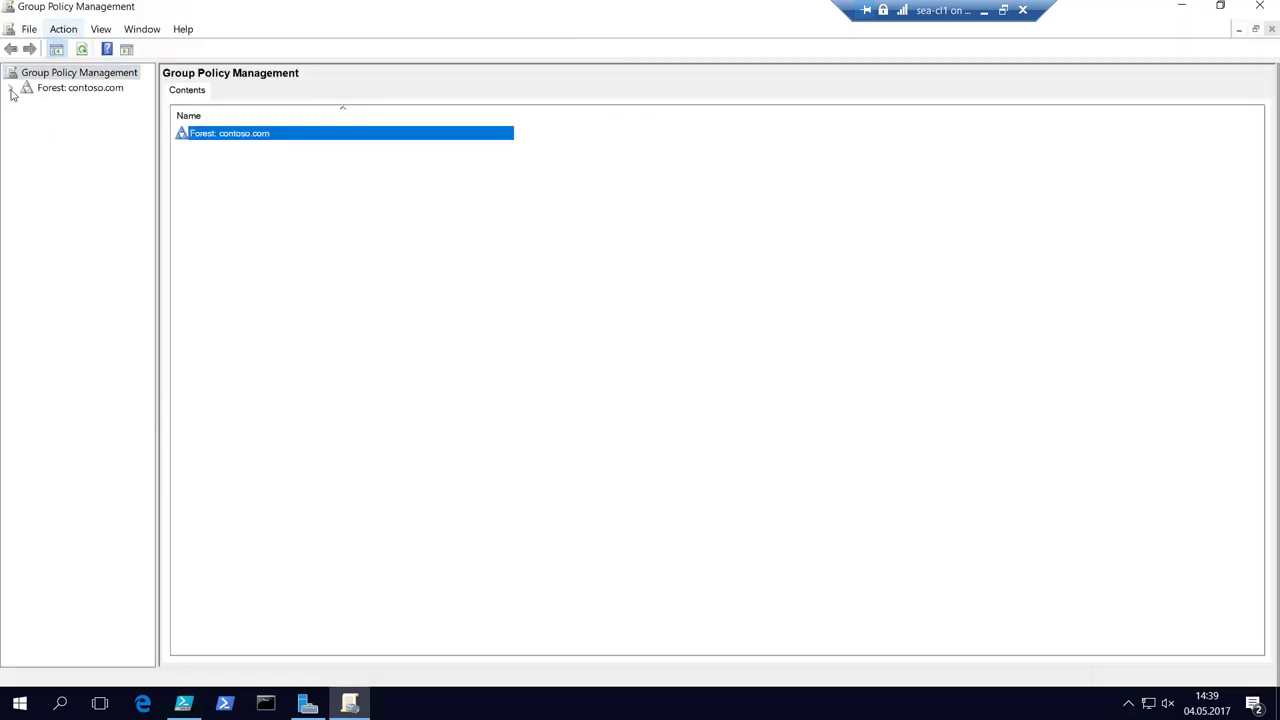
double_click(56, 90)
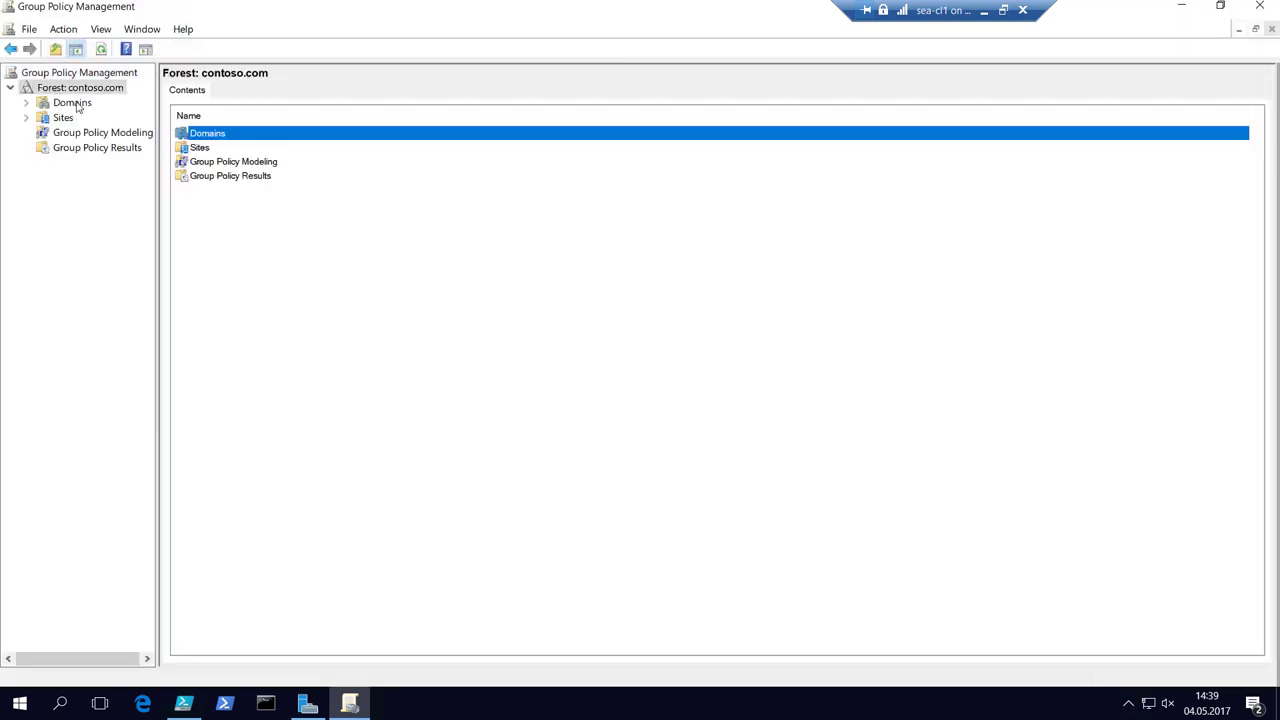
double_click(78, 104)
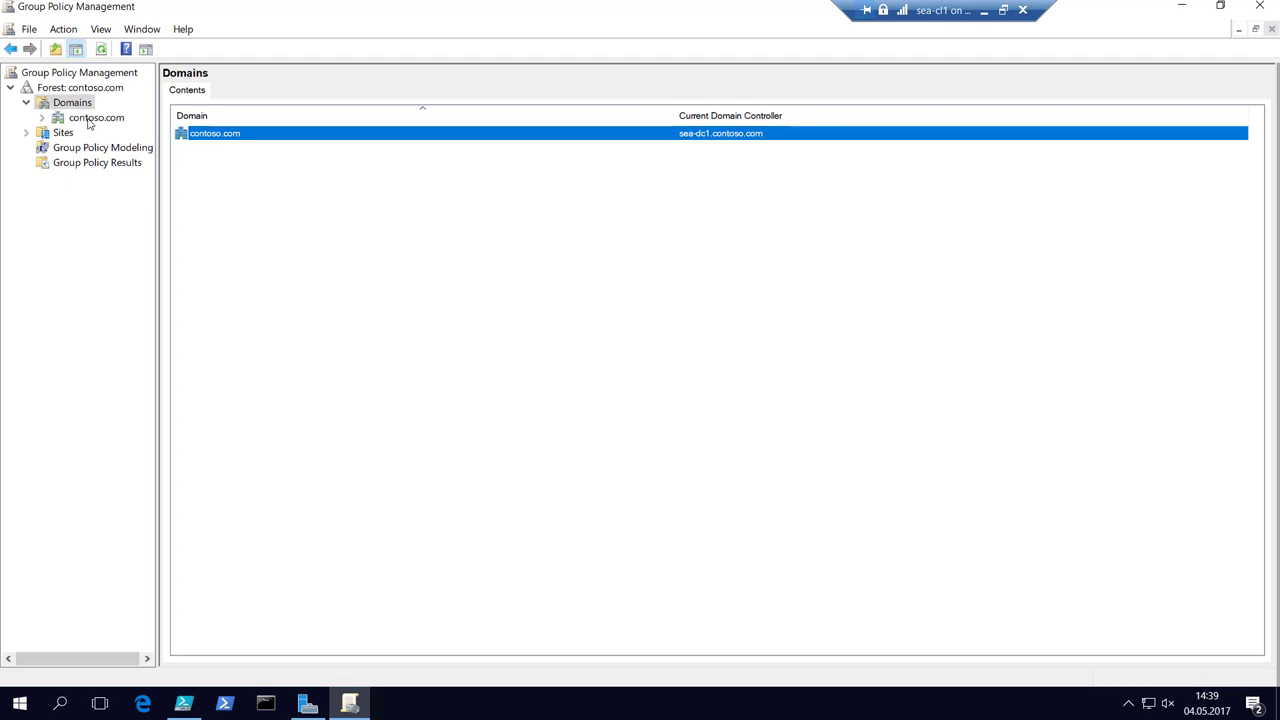
double_click(88, 119)
double_click(88, 119)
double_click(88, 119)
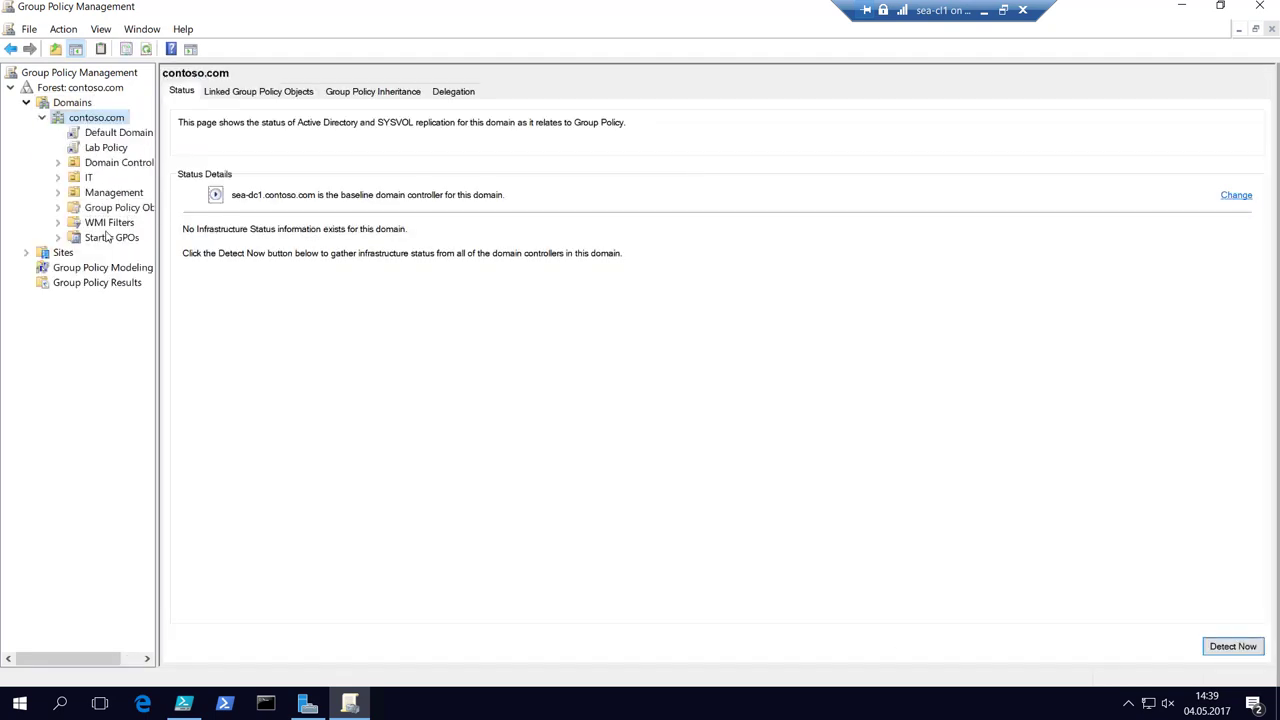
double_click(131, 208)
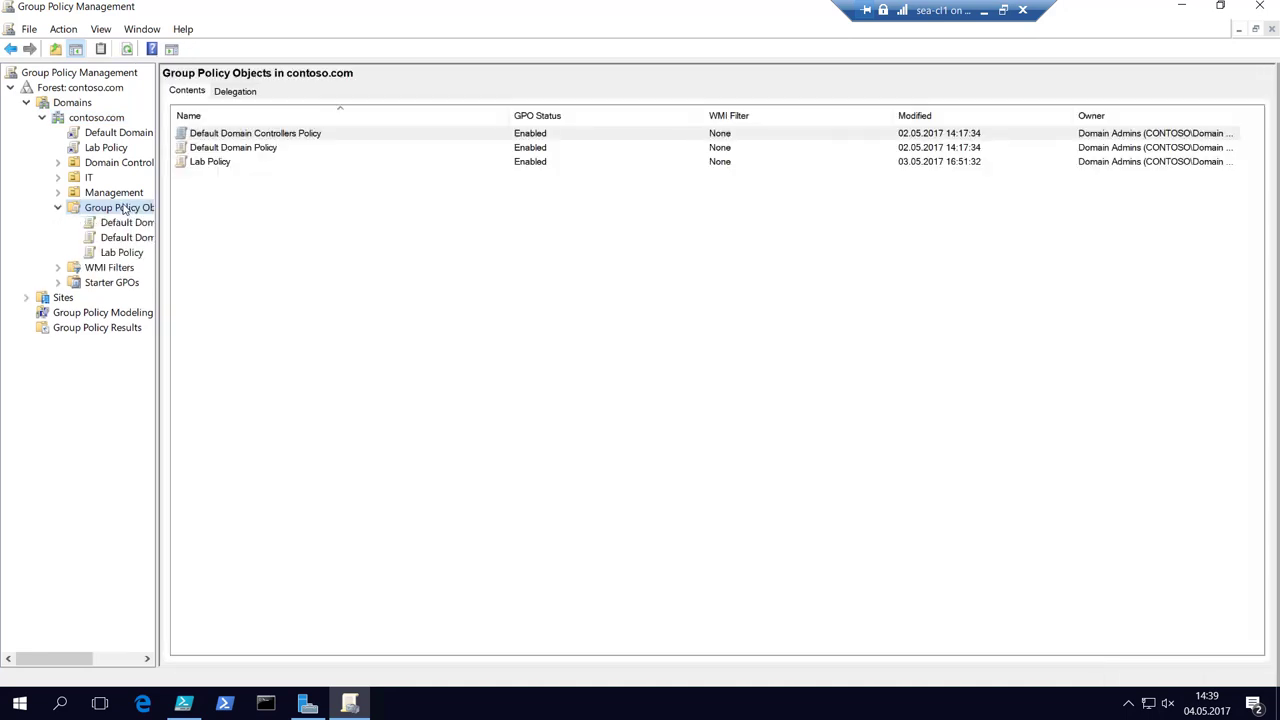
Create a new GPO named 'FSRM Policy' and open it for editing.
right_click(119, 210)
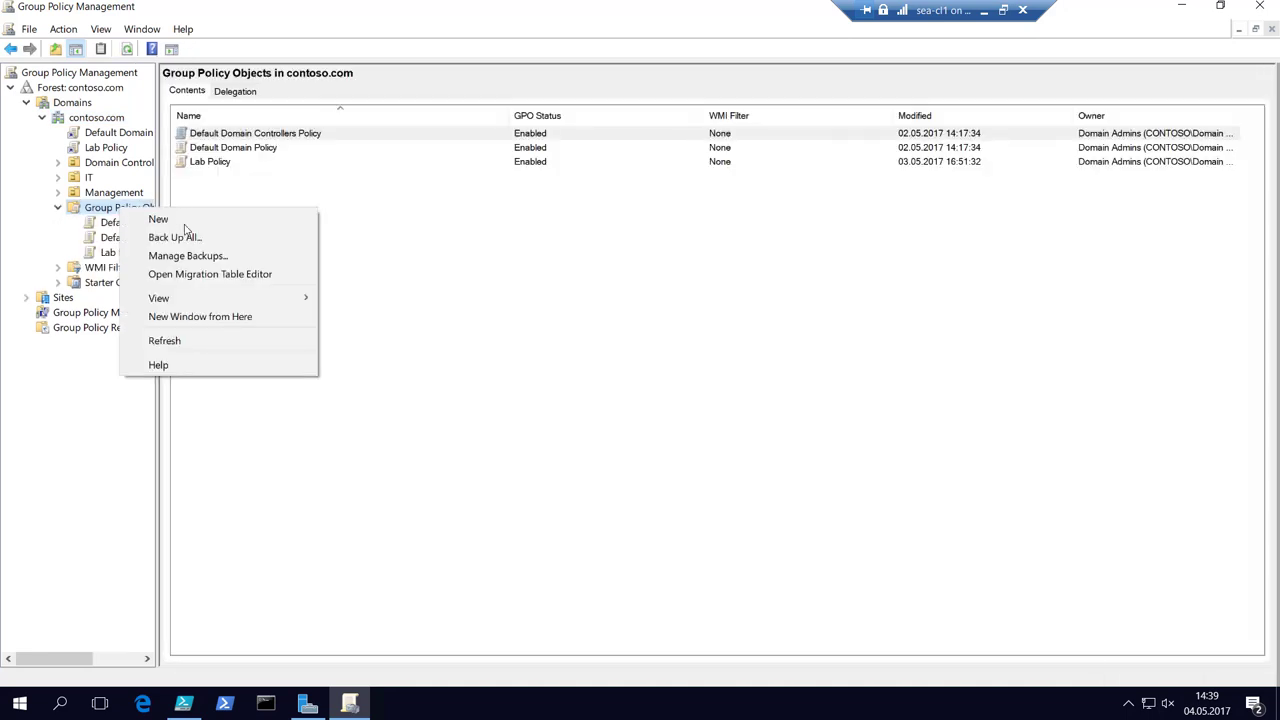
click(178, 220)
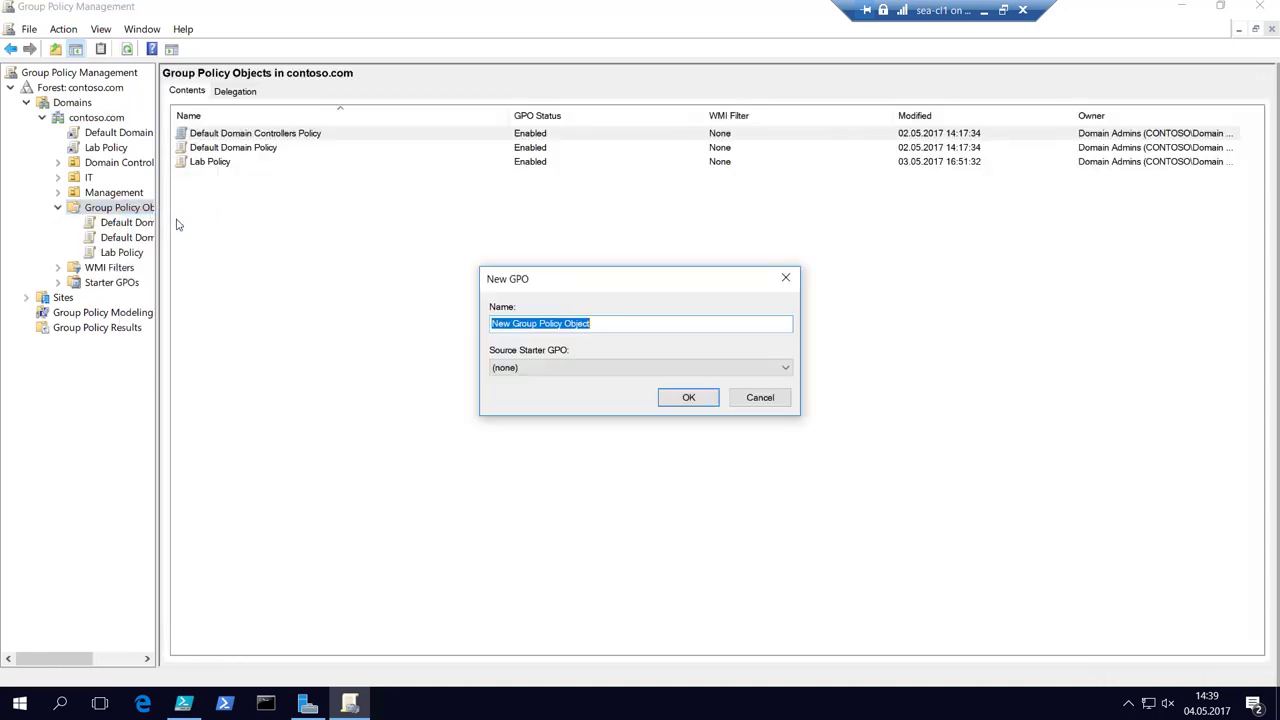
text(FS)
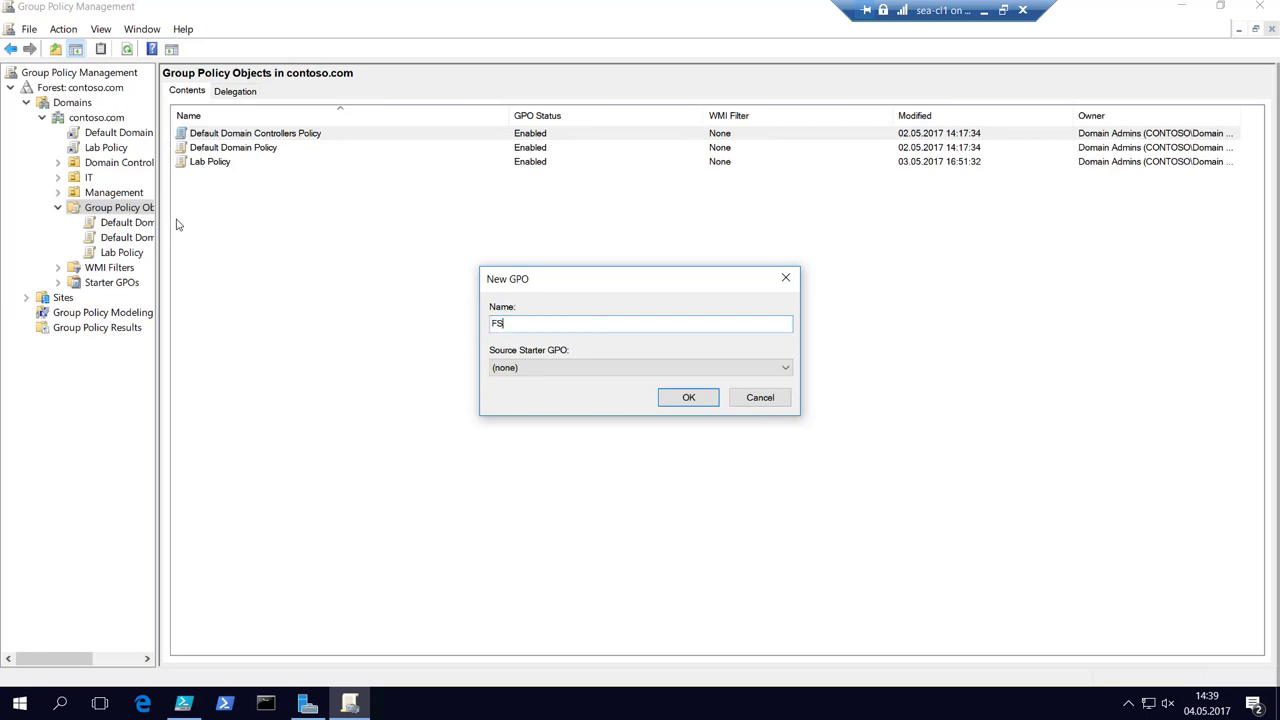
text(RM Policy)
key(Return)
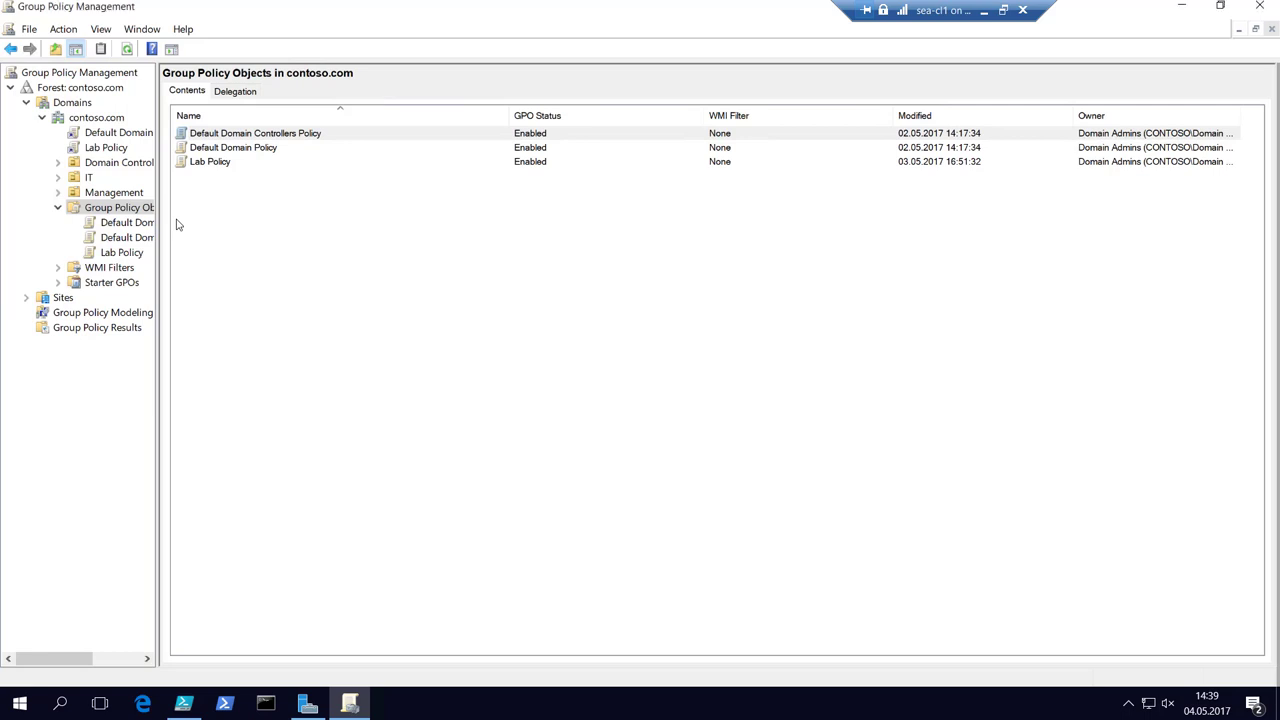
click(248, 175)
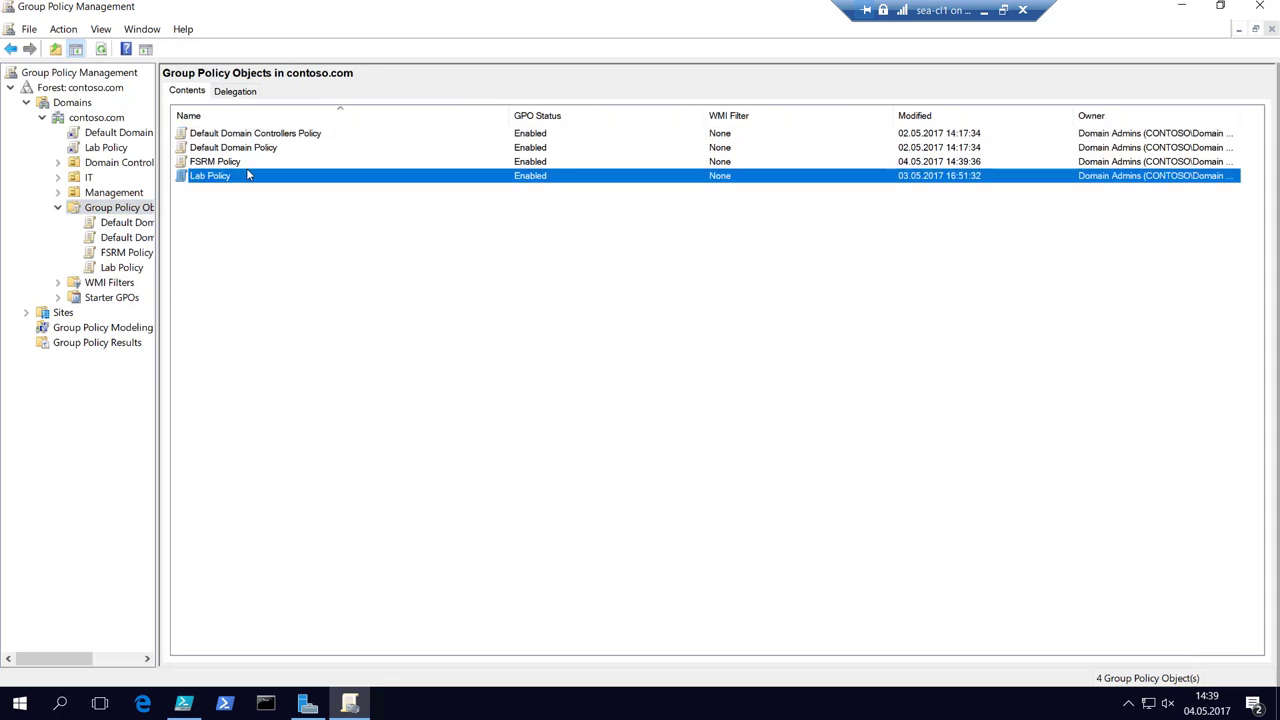
right_click(228, 164)
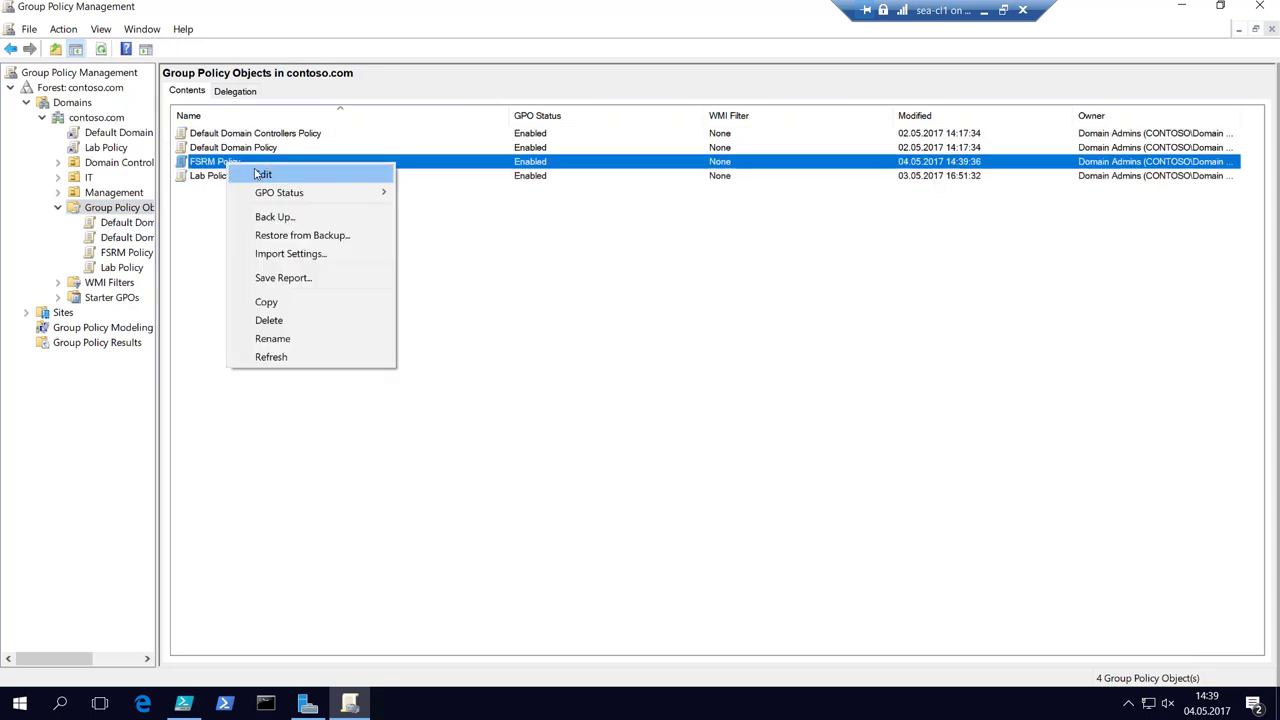
click(256, 174)
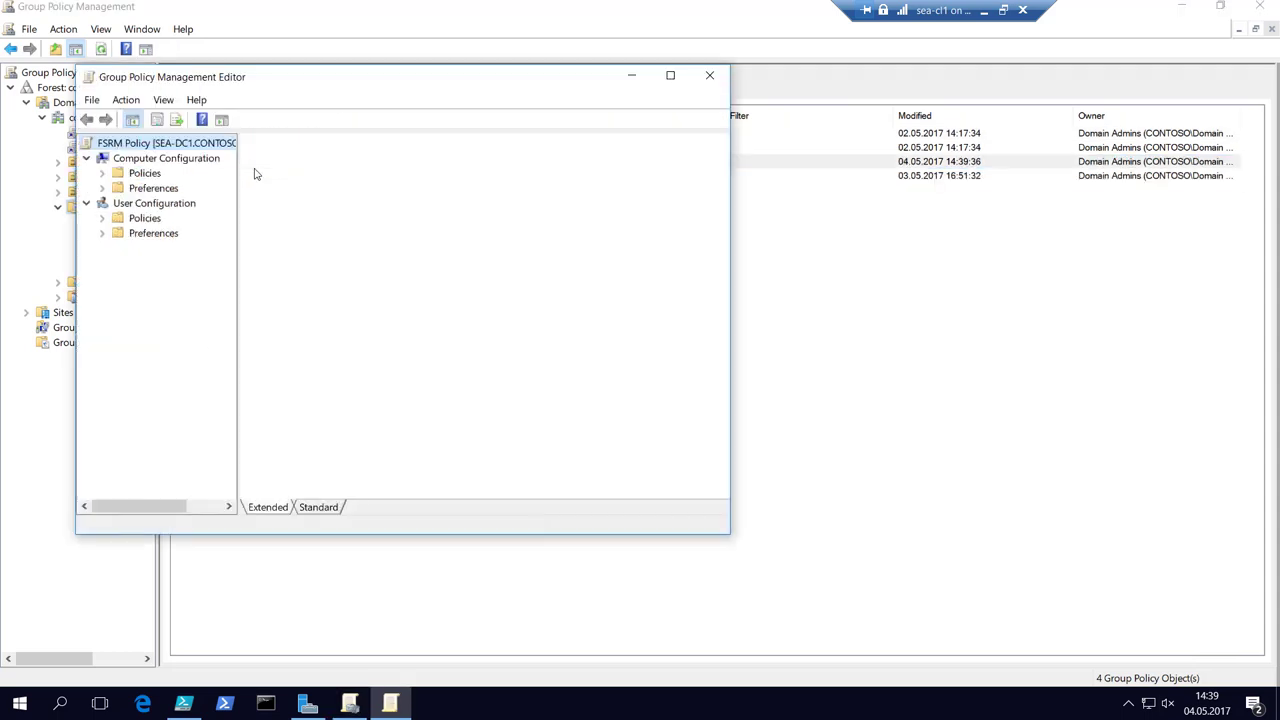
Maximize the policy editor and expand Windows Settings down to Security Settings and Local Policies.
double_click(477, 80)
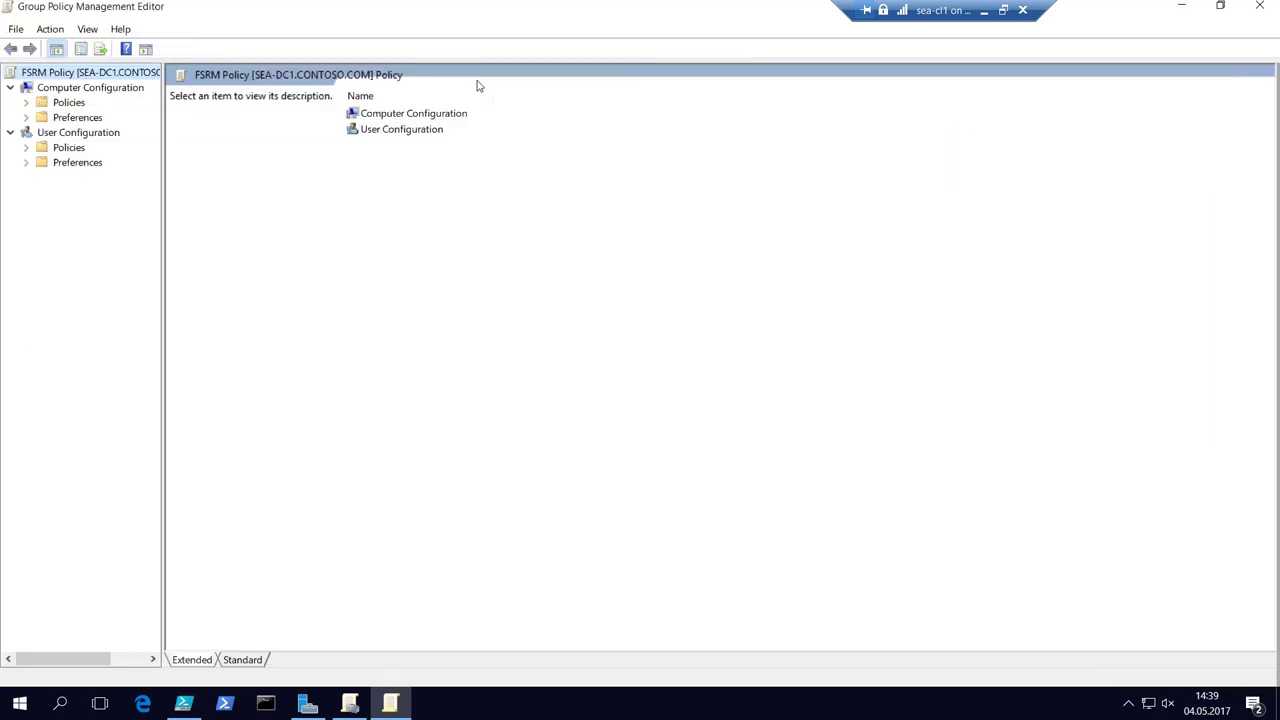
click(26, 102)
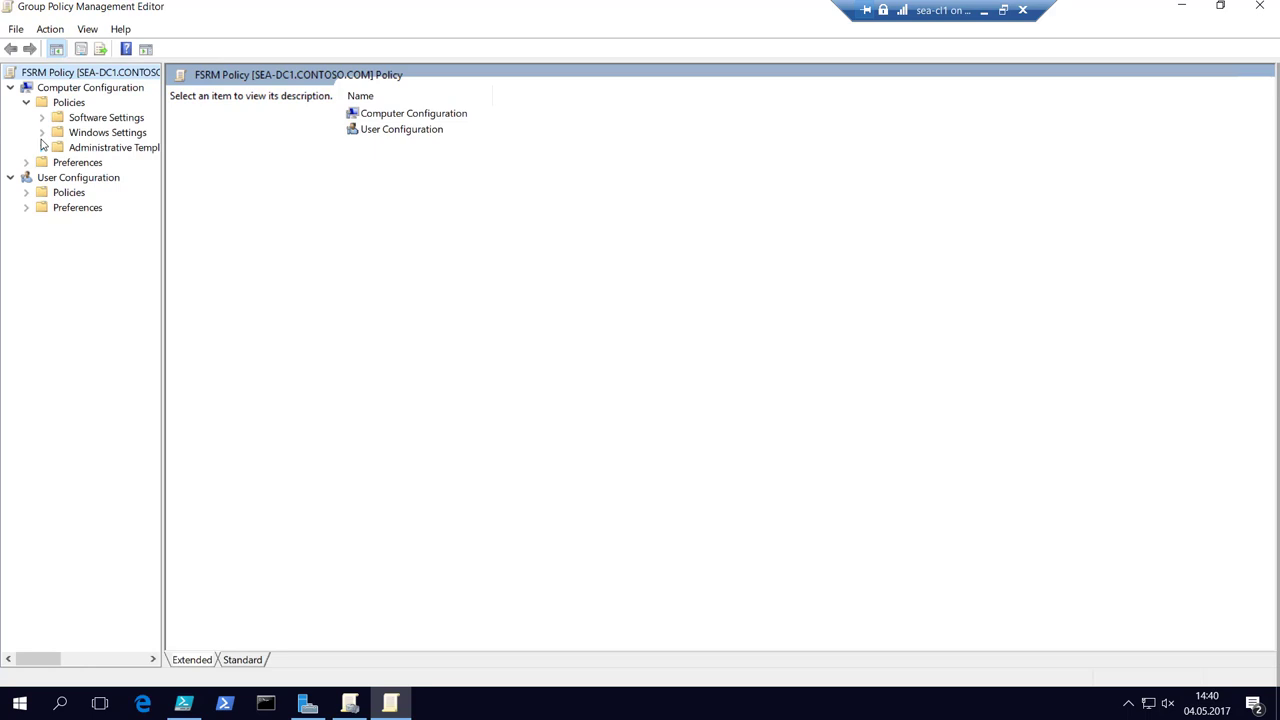
click(41, 148)
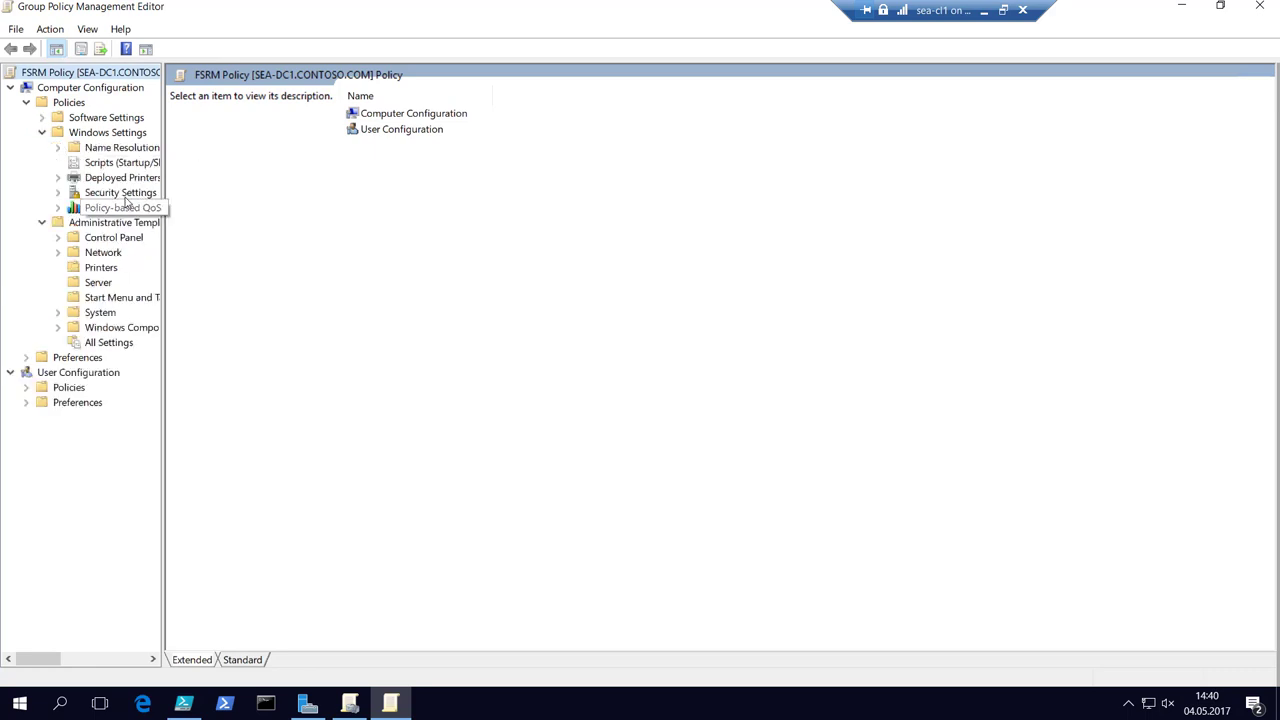
click(125, 194)
double_click(127, 194)
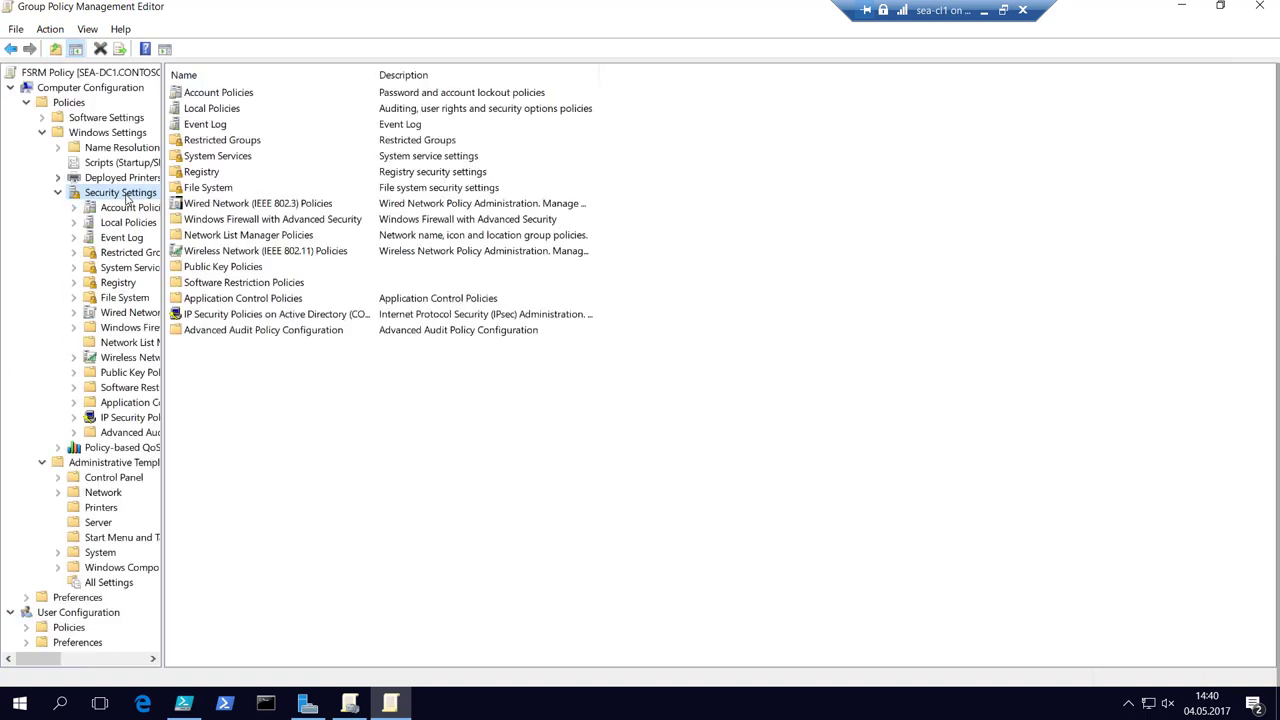
double_click(127, 224)
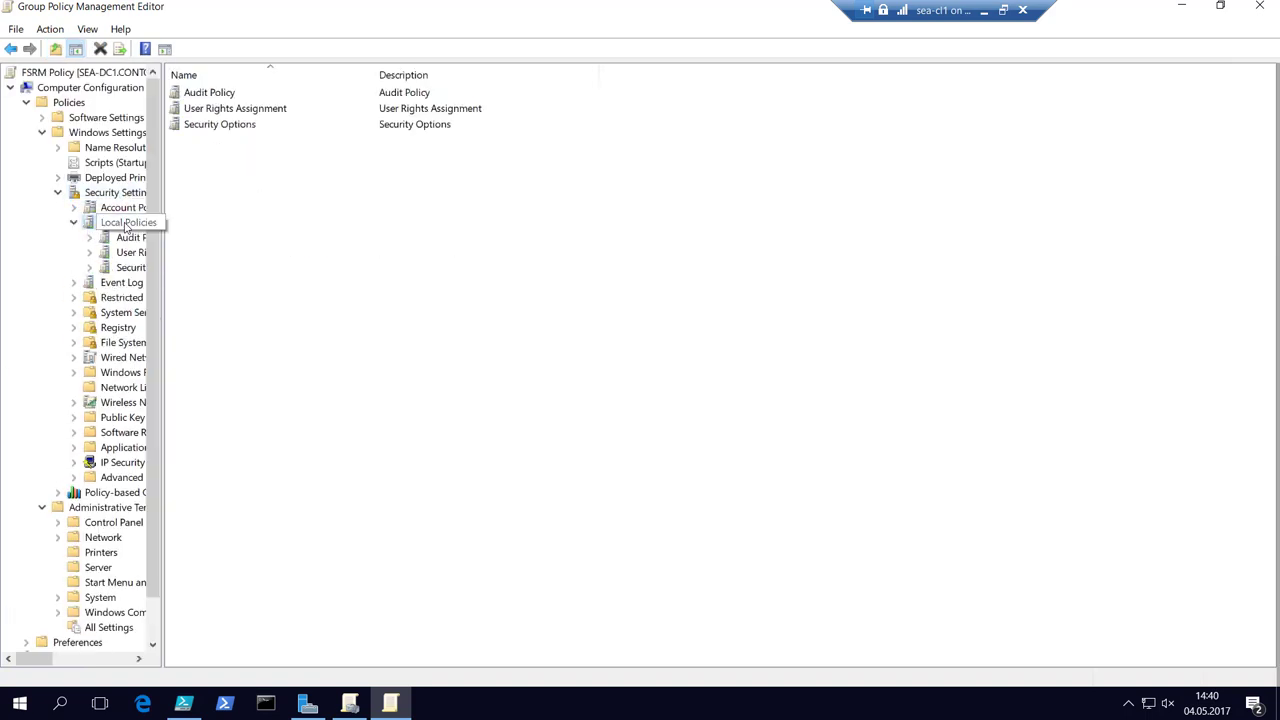
drag(165, 266, 307, 270)
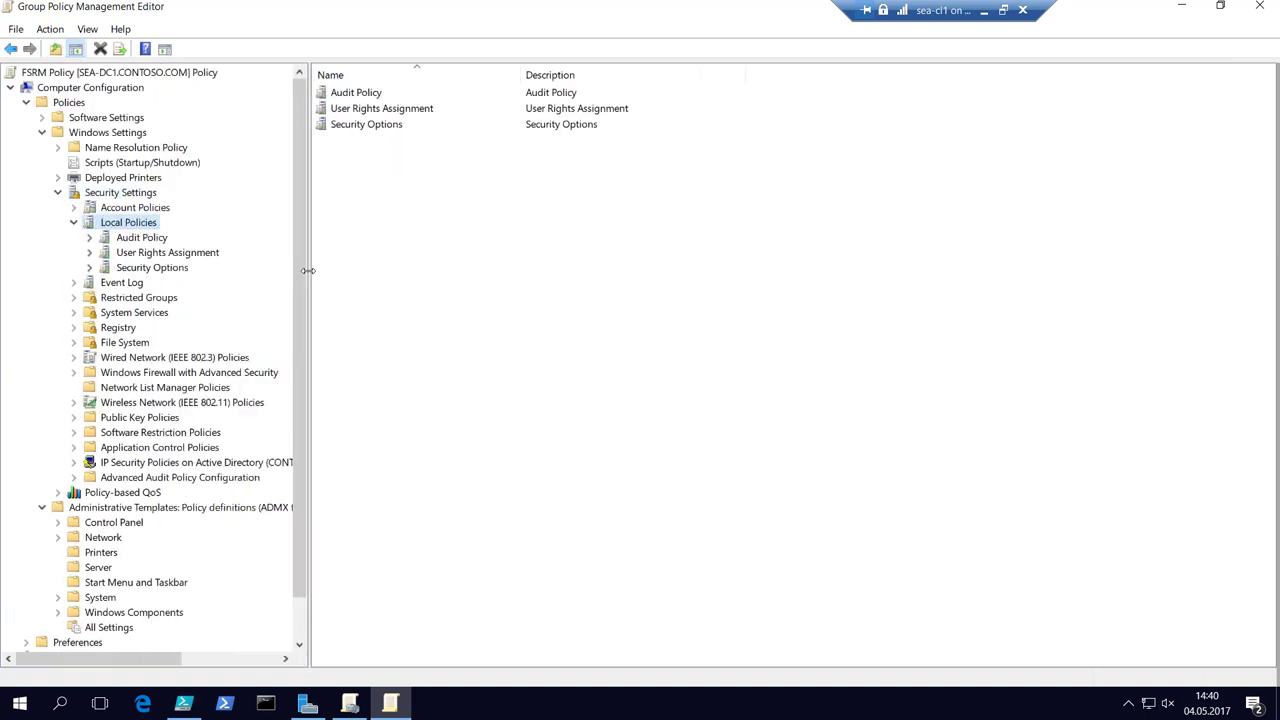
click(163, 268)
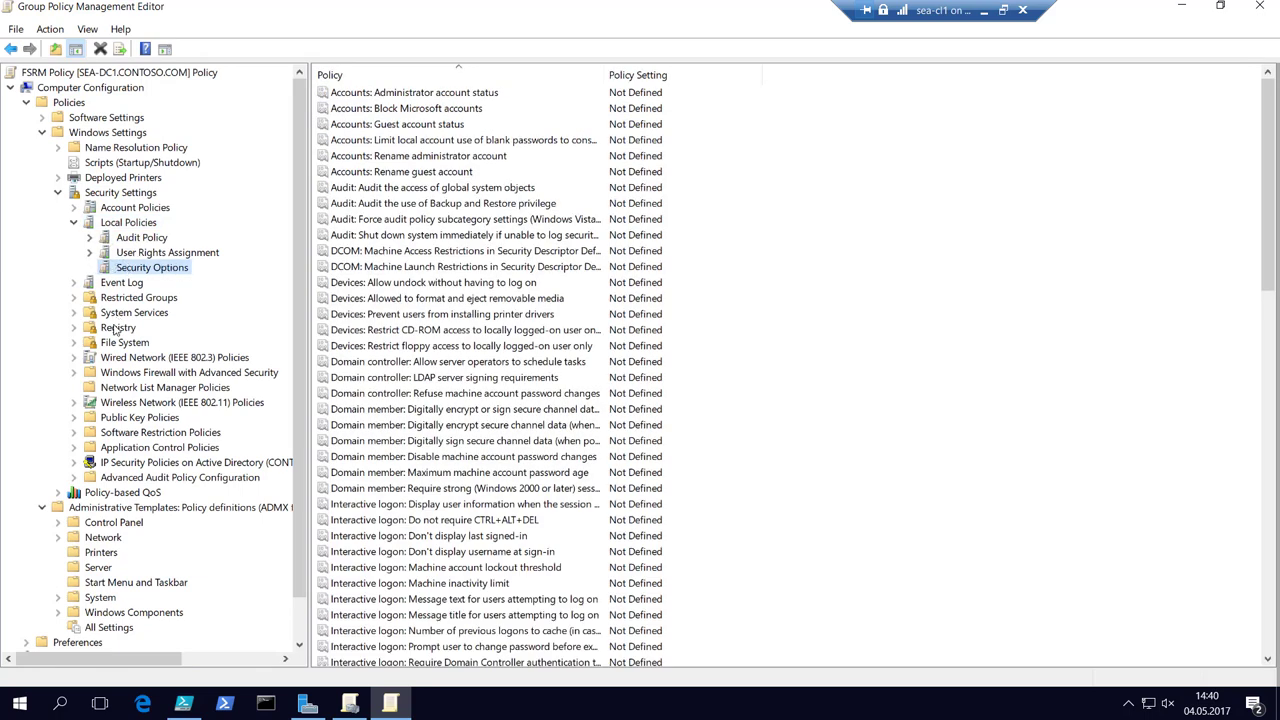
Expand Windows Firewall with Advanced Security and select its empty Inbound Rules.
click(145, 375)
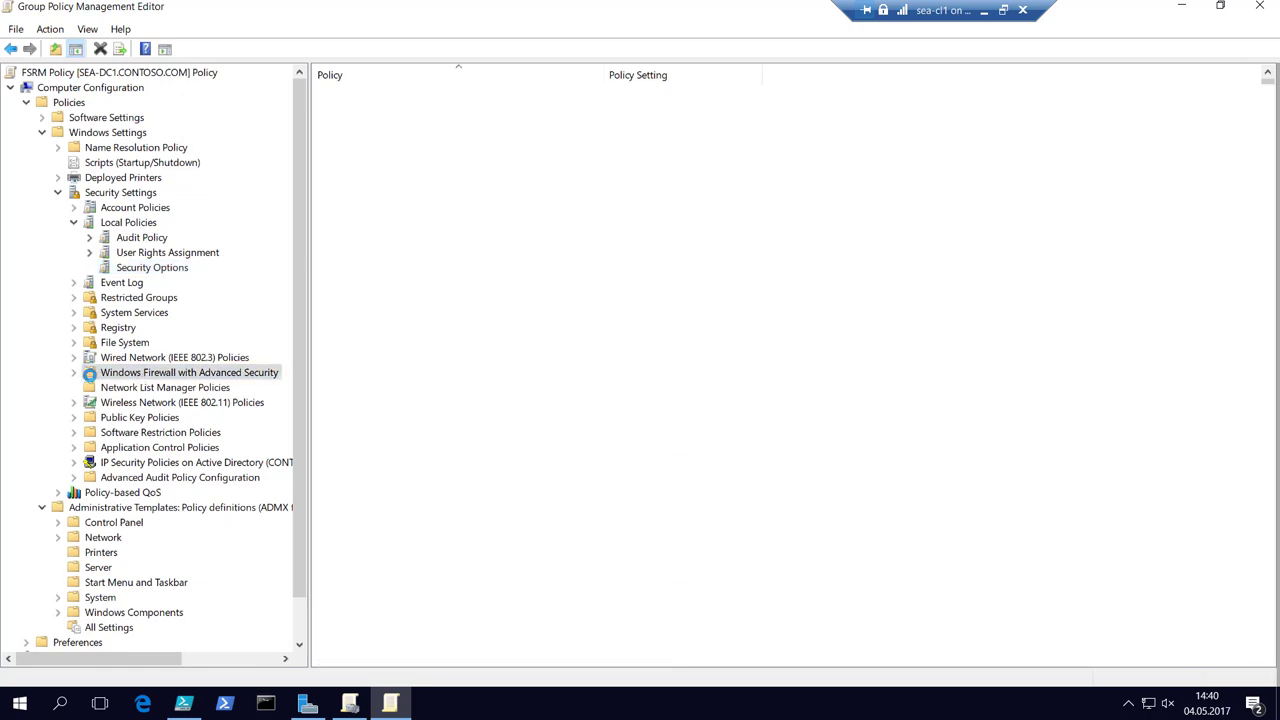
click(73, 372)
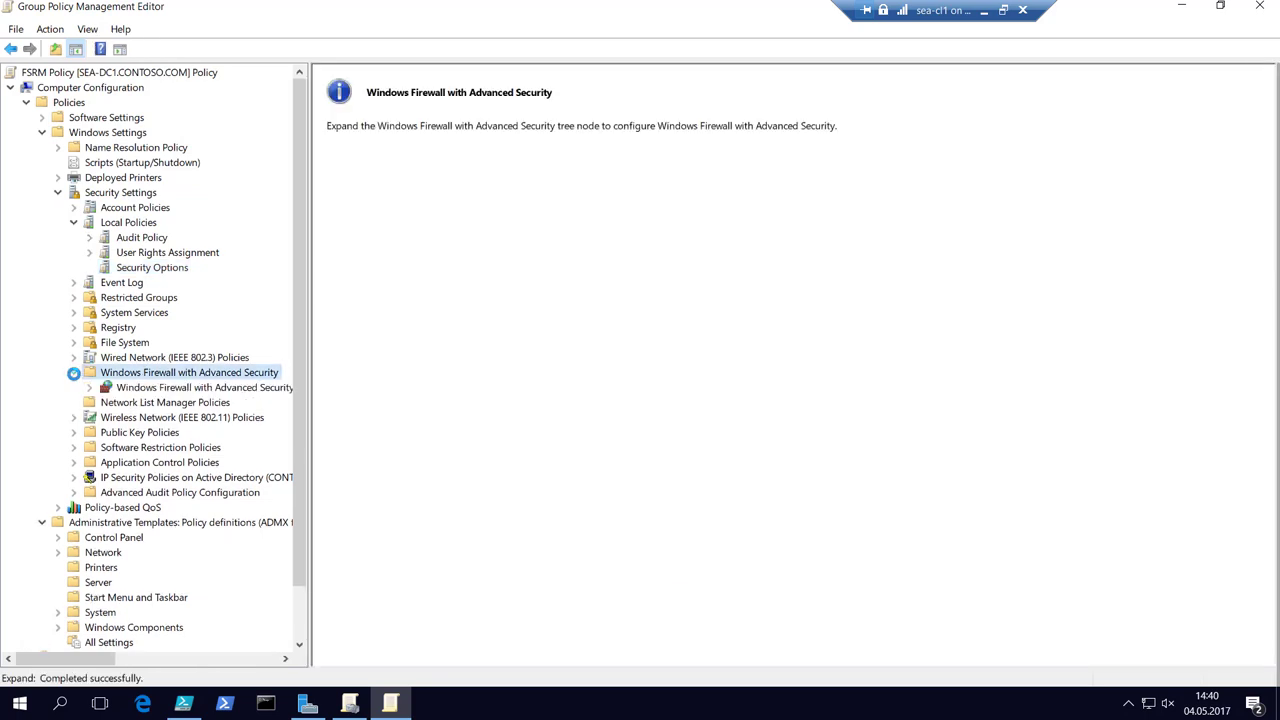
double_click(163, 389)
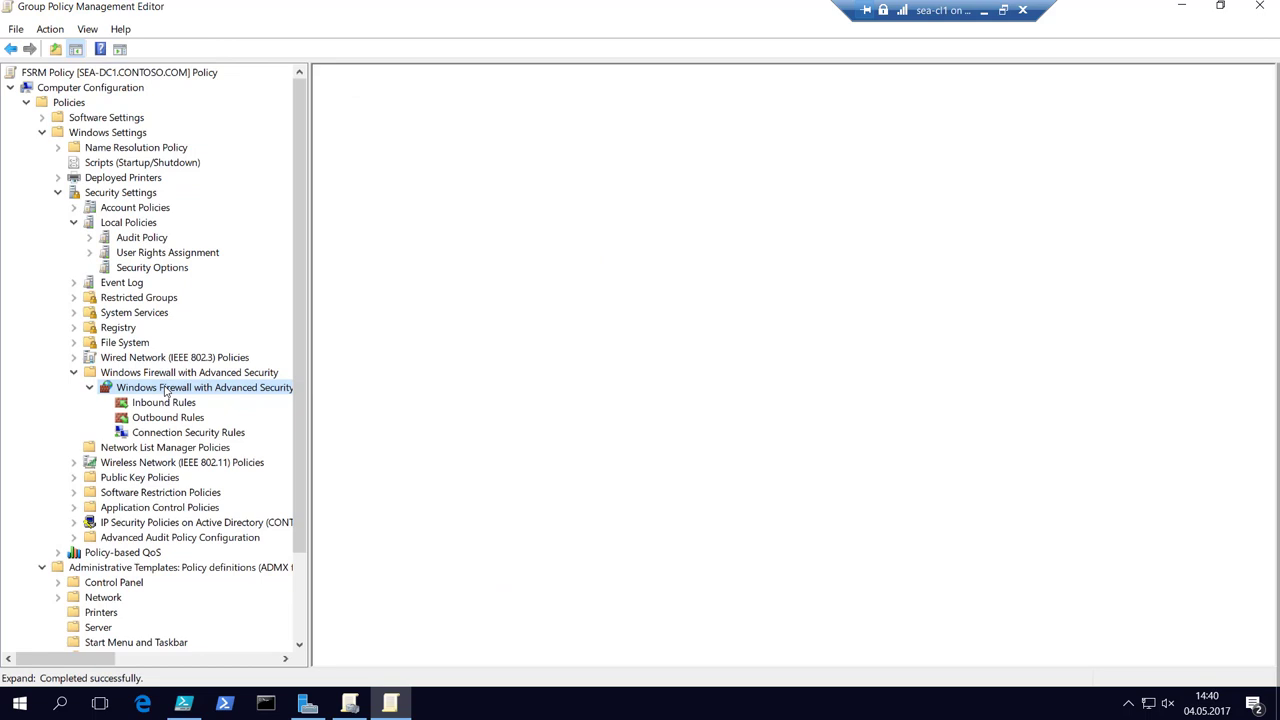
click(157, 404)
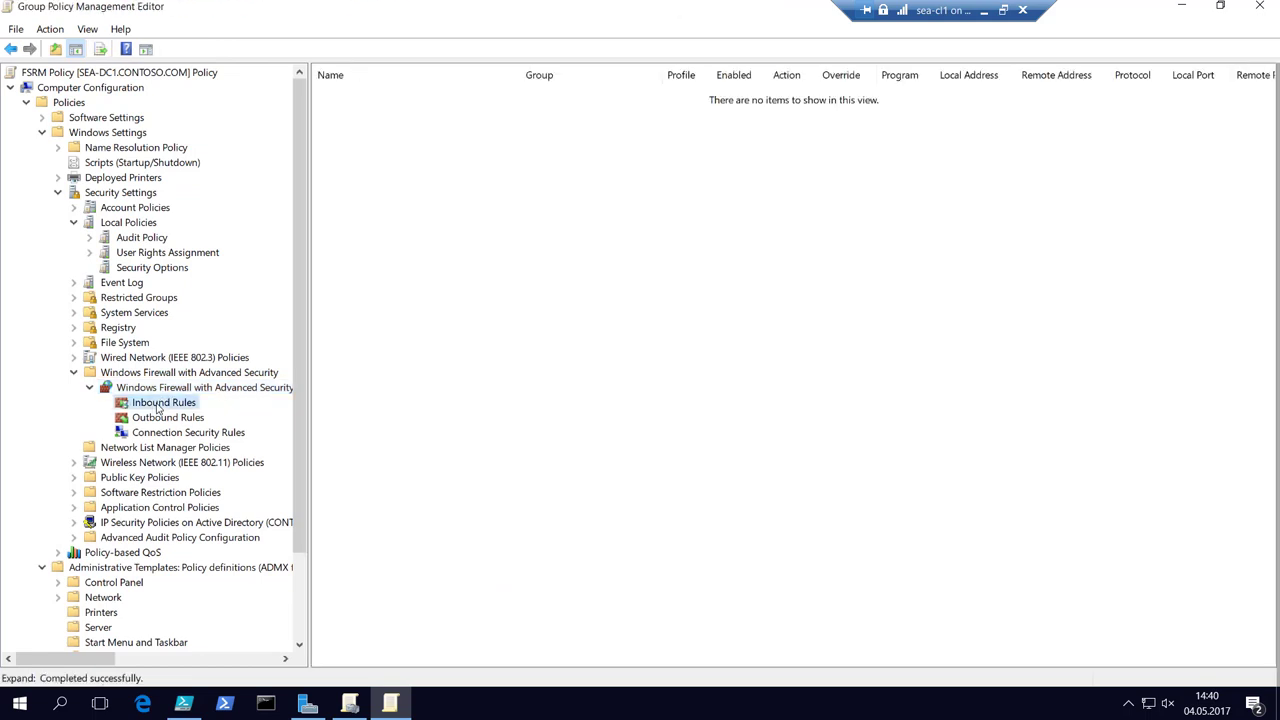
right_click(157, 405)
Start a new inbound rule, choose the Predefined rule type and drop down its group list.
click(227, 424)
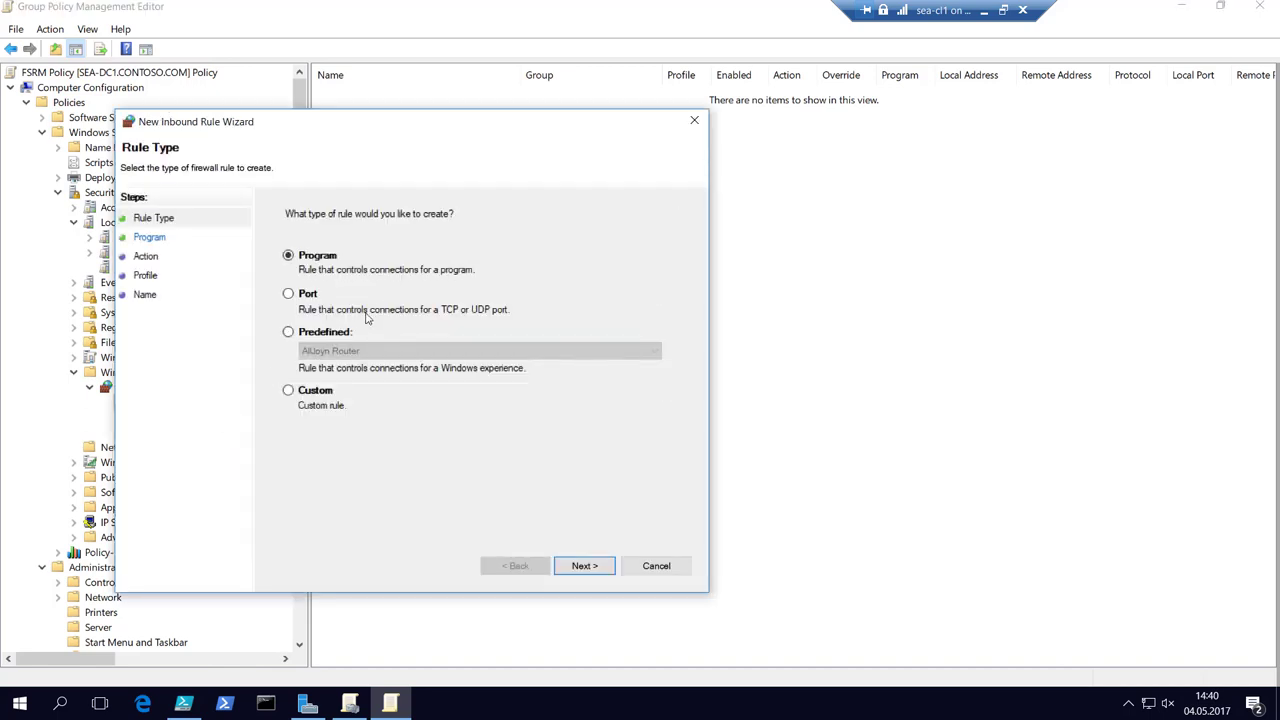
click(305, 338)
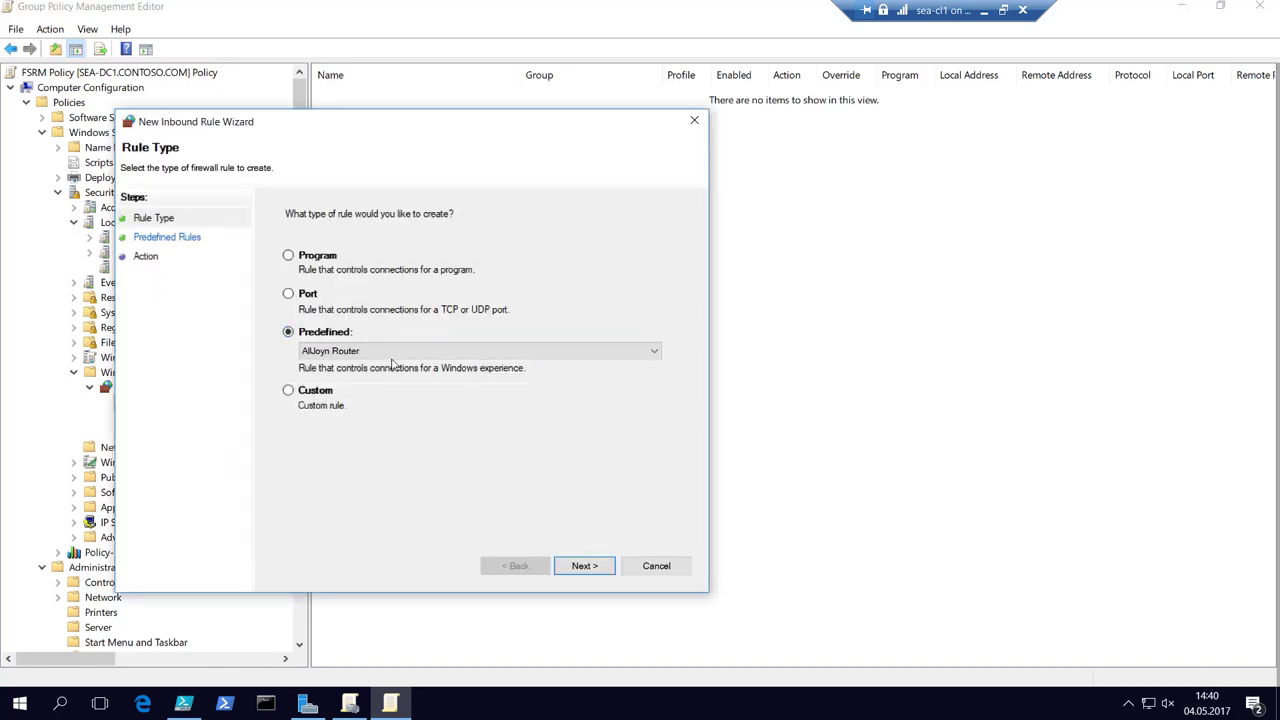
click(398, 354)
drag(652, 466, 652, 521)
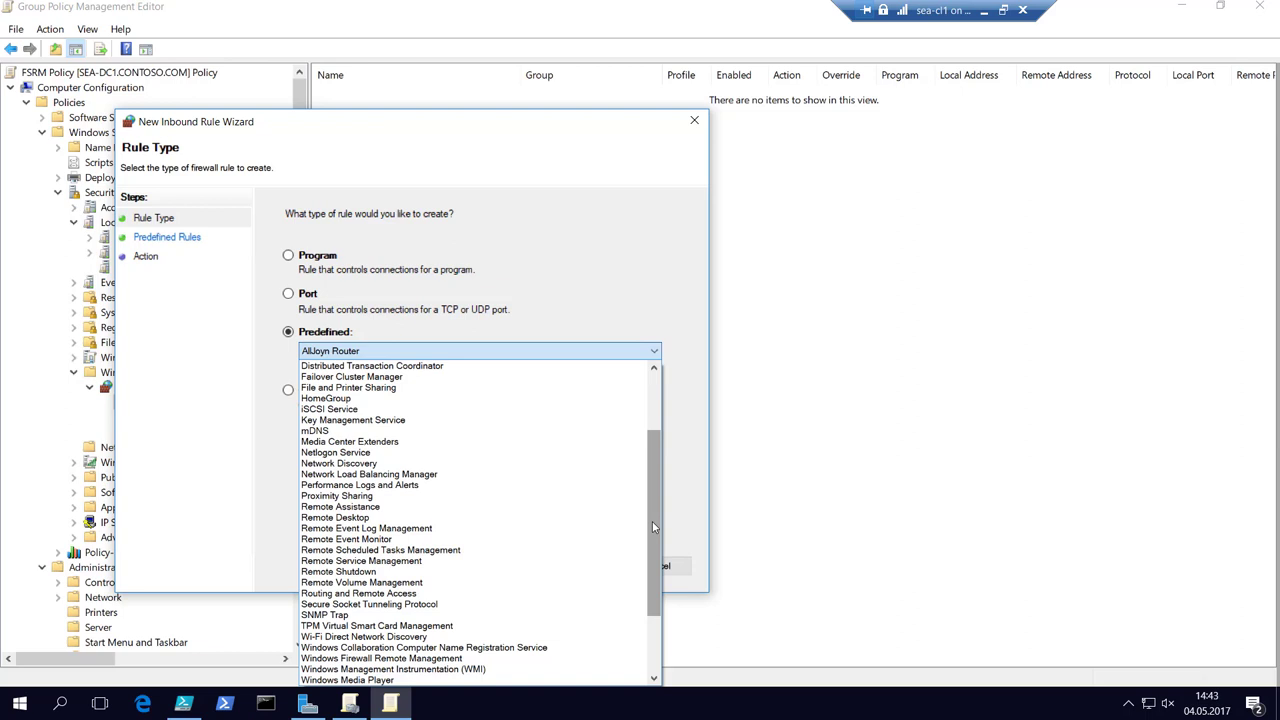
Cancel the New Inbound Rule Wizard, exit the full-screen VM view, and return to the slideshow.
scroll(653, 542, down, 3)
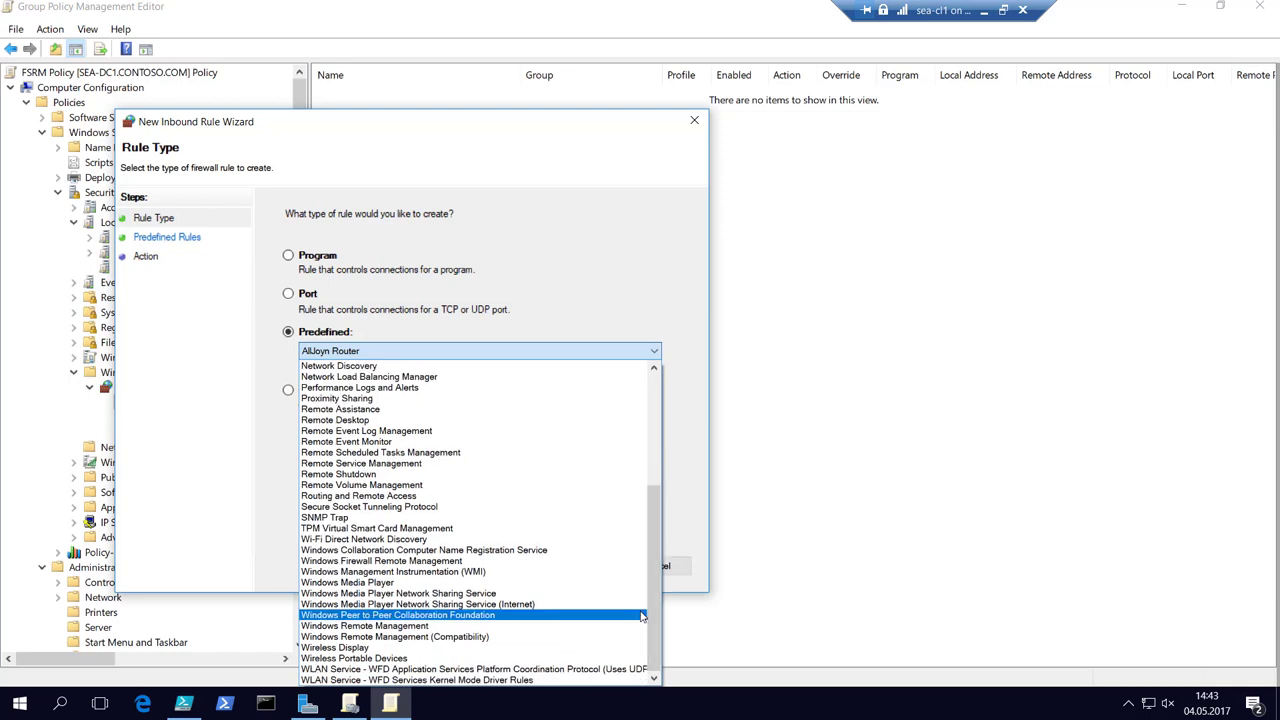
key(Escape)
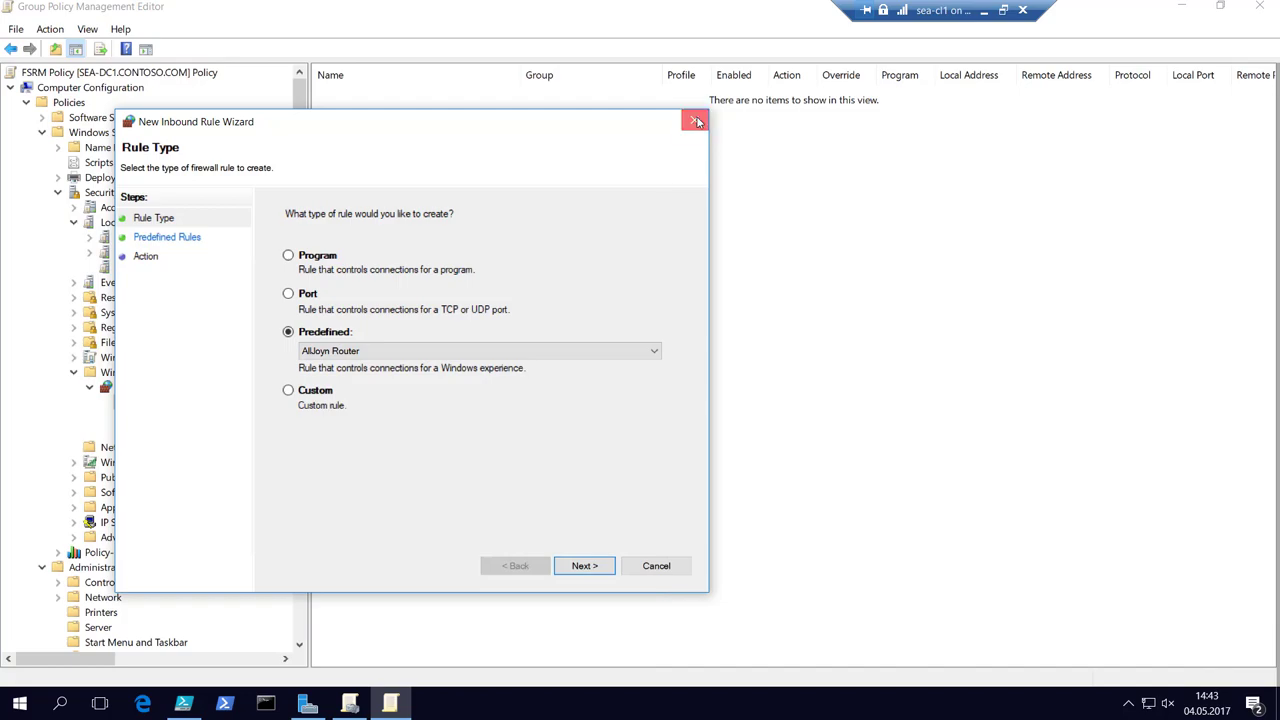
click(697, 121)
click(1003, 10)
key(alt+Tab)
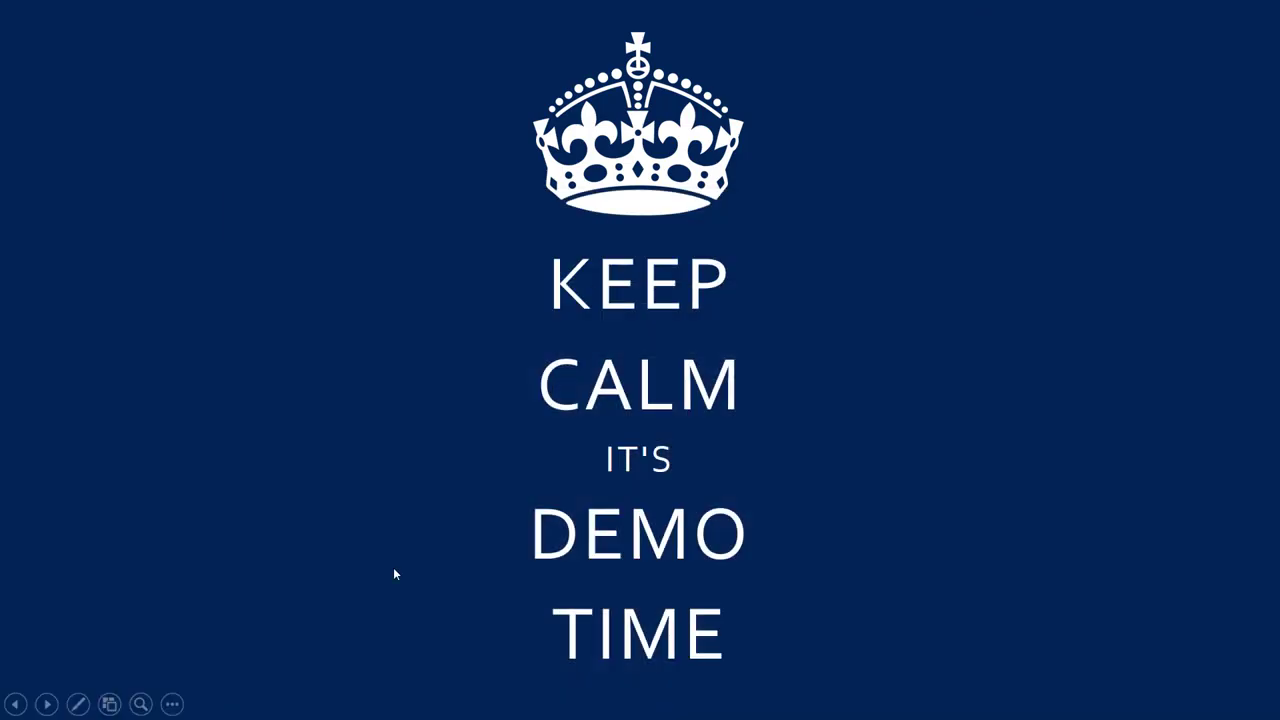
key(super)
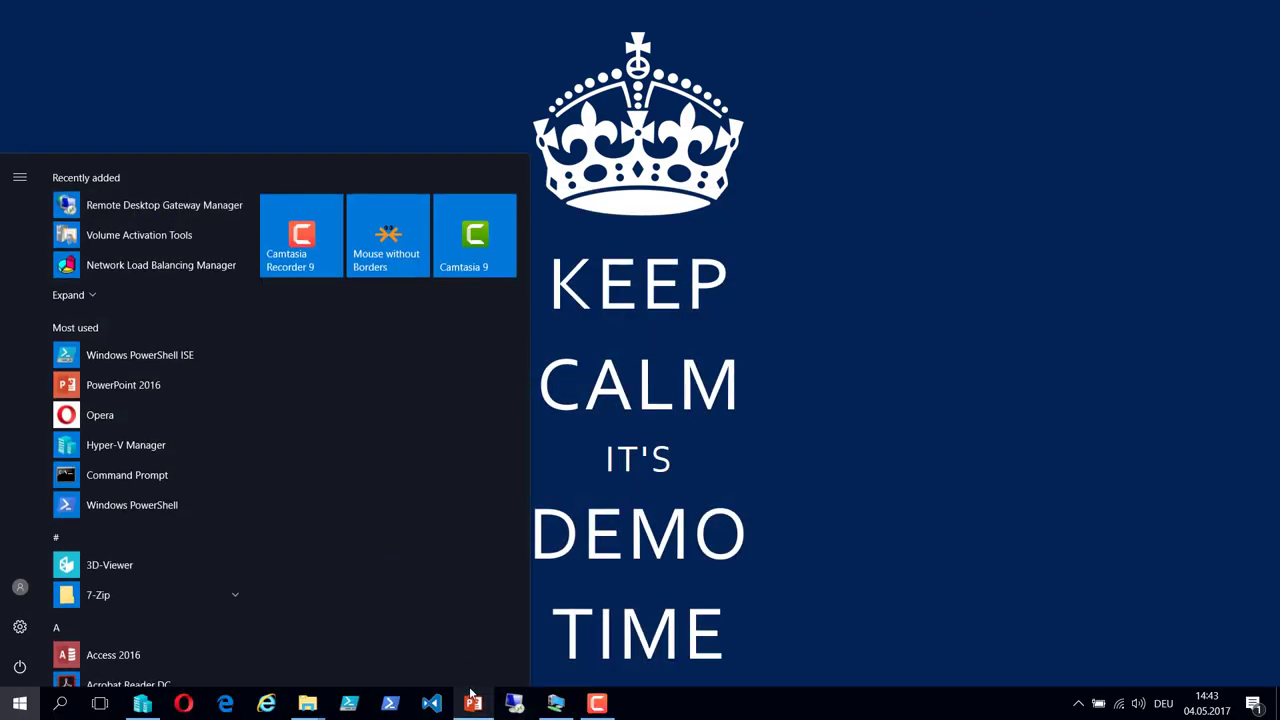
Connect to the sea-sv2 virtual machine from Hyper-V Manager at full-screen display size.
click(145, 708)
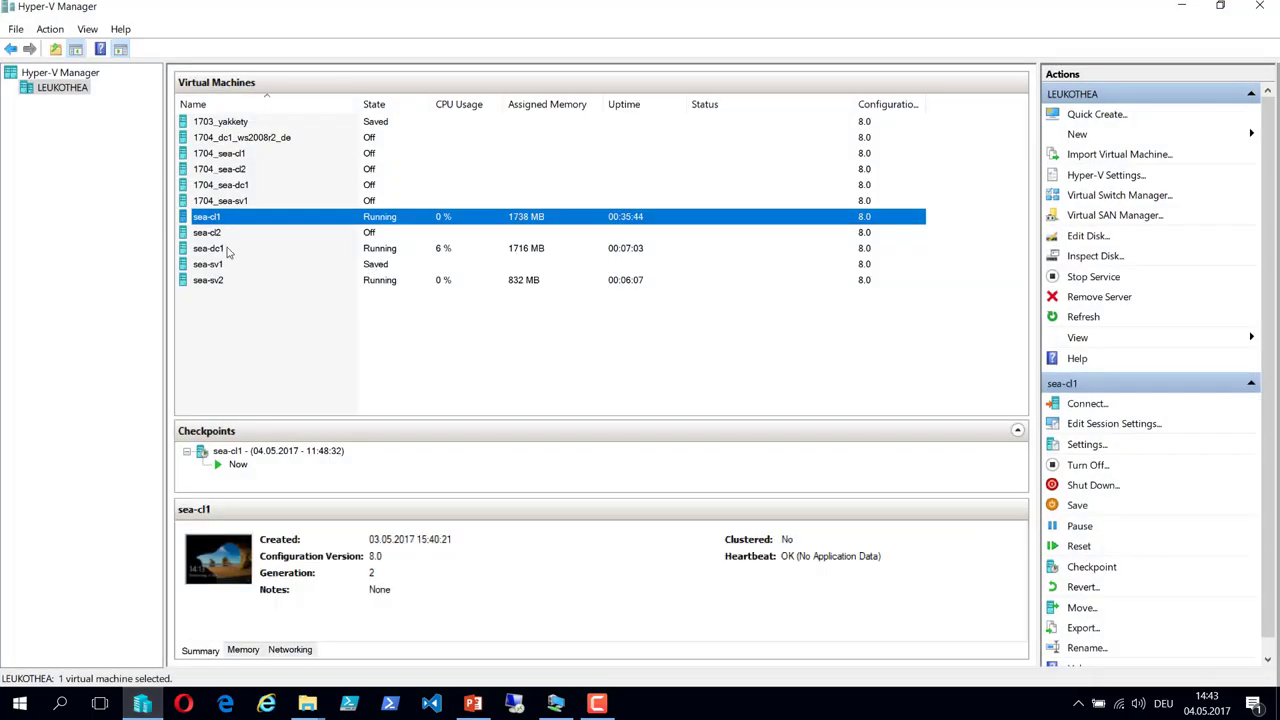
click(228, 250)
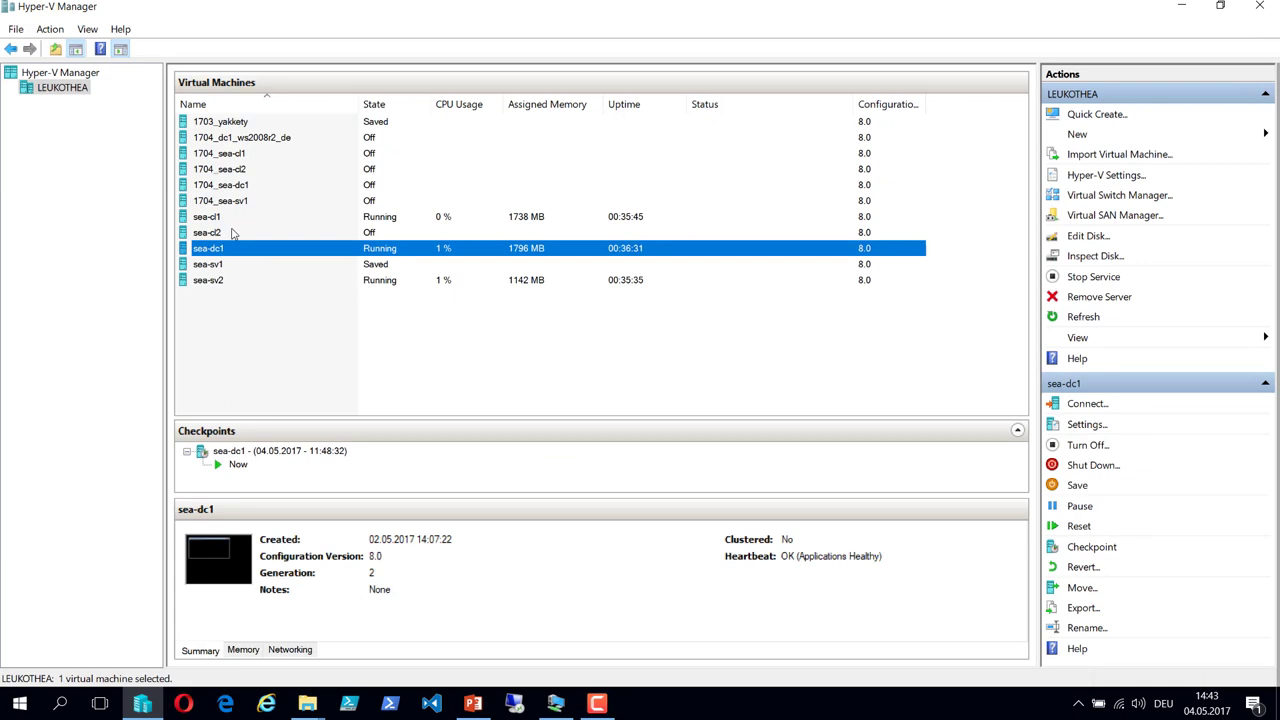
click(210, 281)
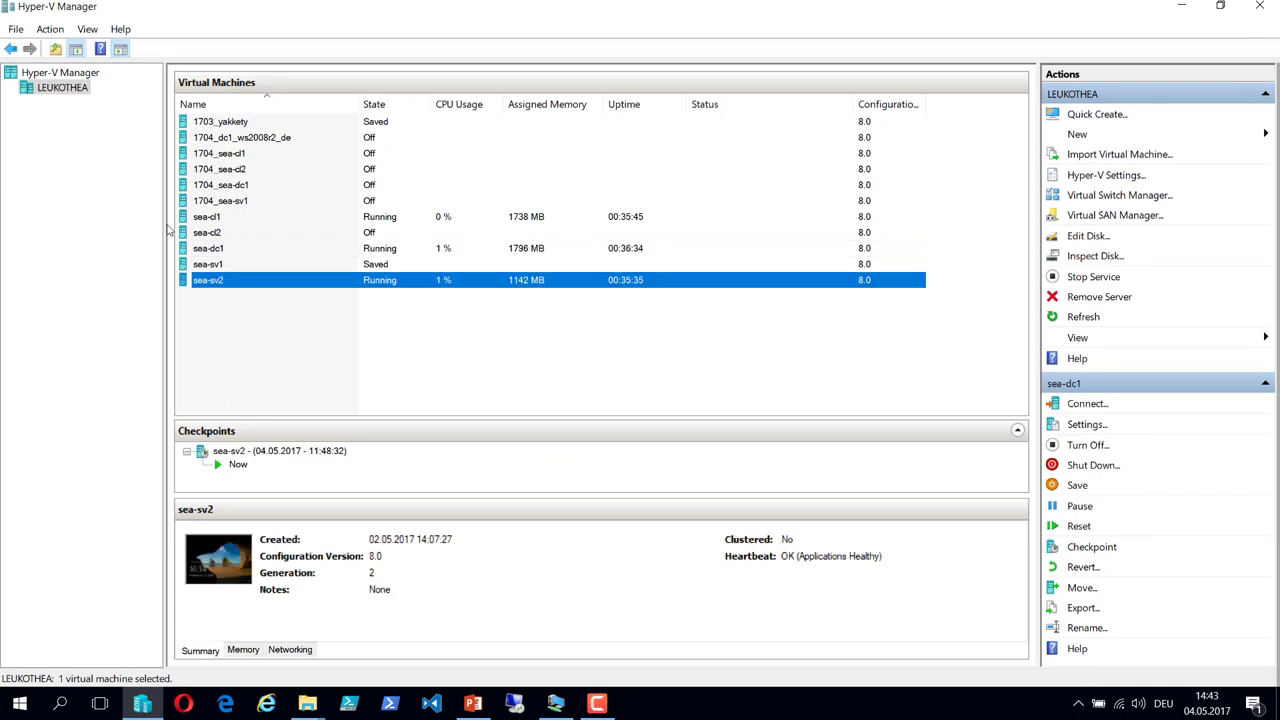
key(Return)
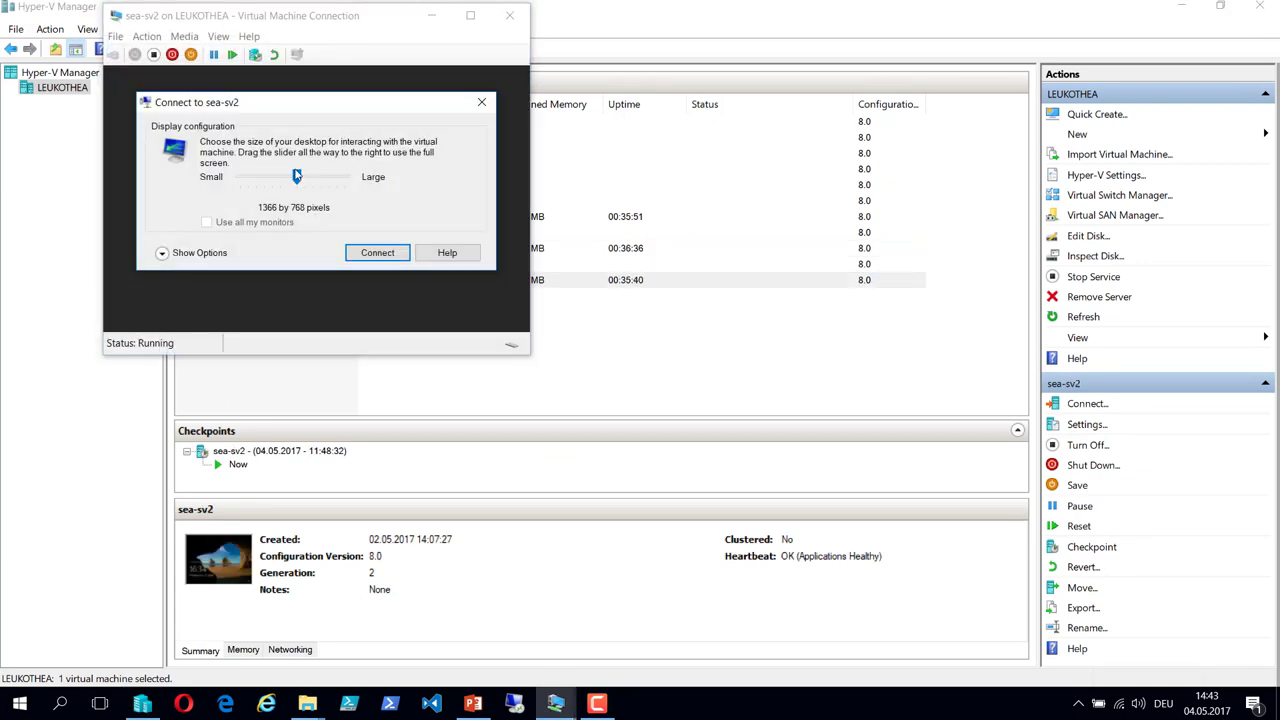
drag(296, 176, 426, 205)
click(372, 253)
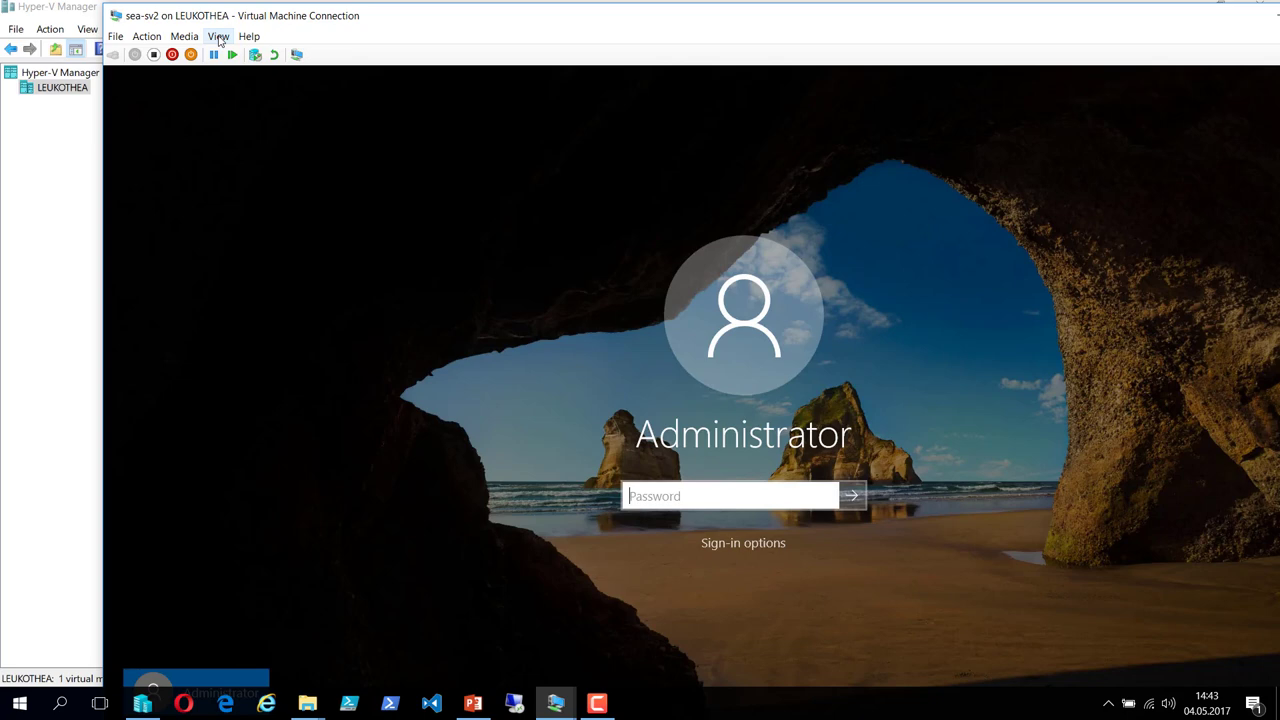
Switch the sea-sv2 console to full screen and attempt an Other user sign-in, dismissing the error.
click(218, 38)
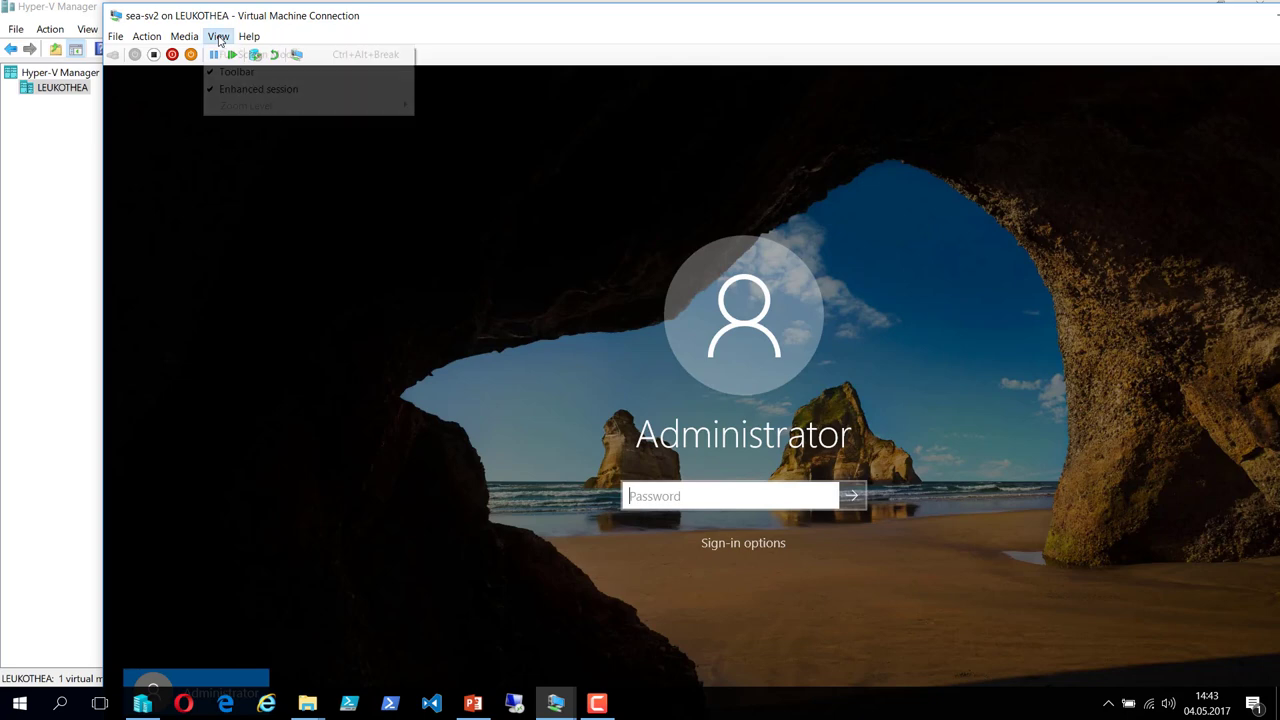
click(225, 51)
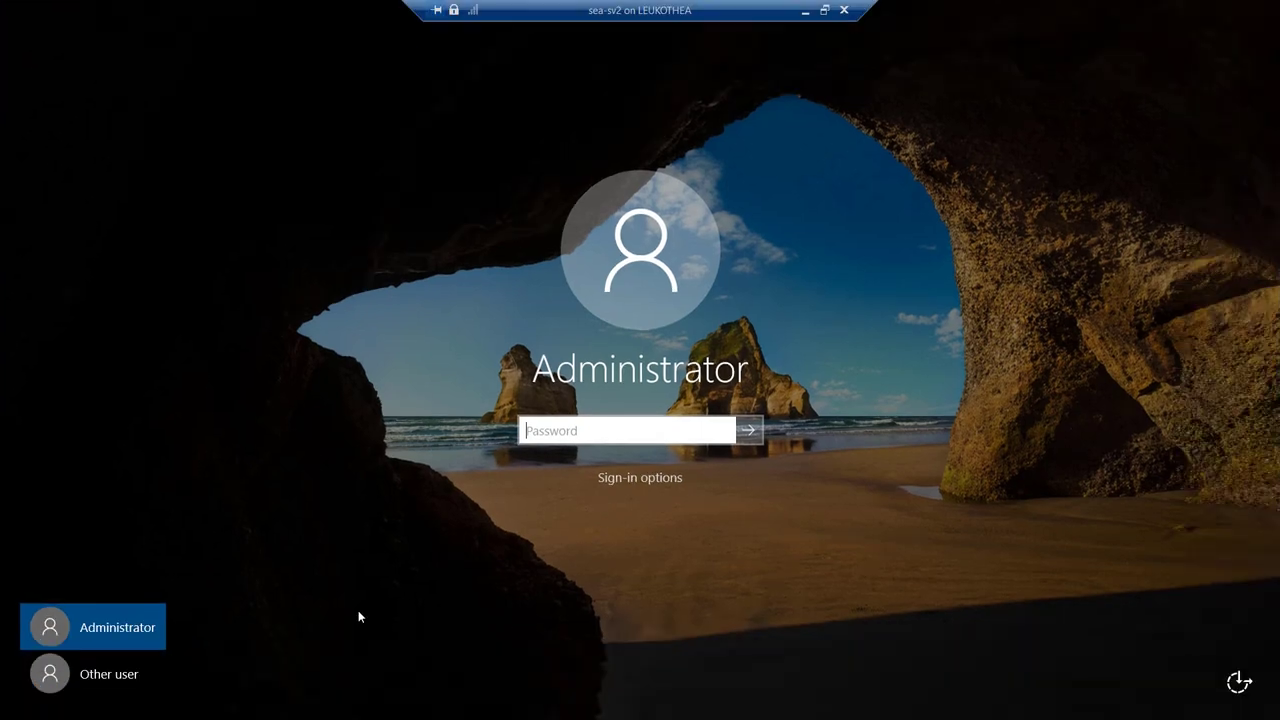
click(134, 676)
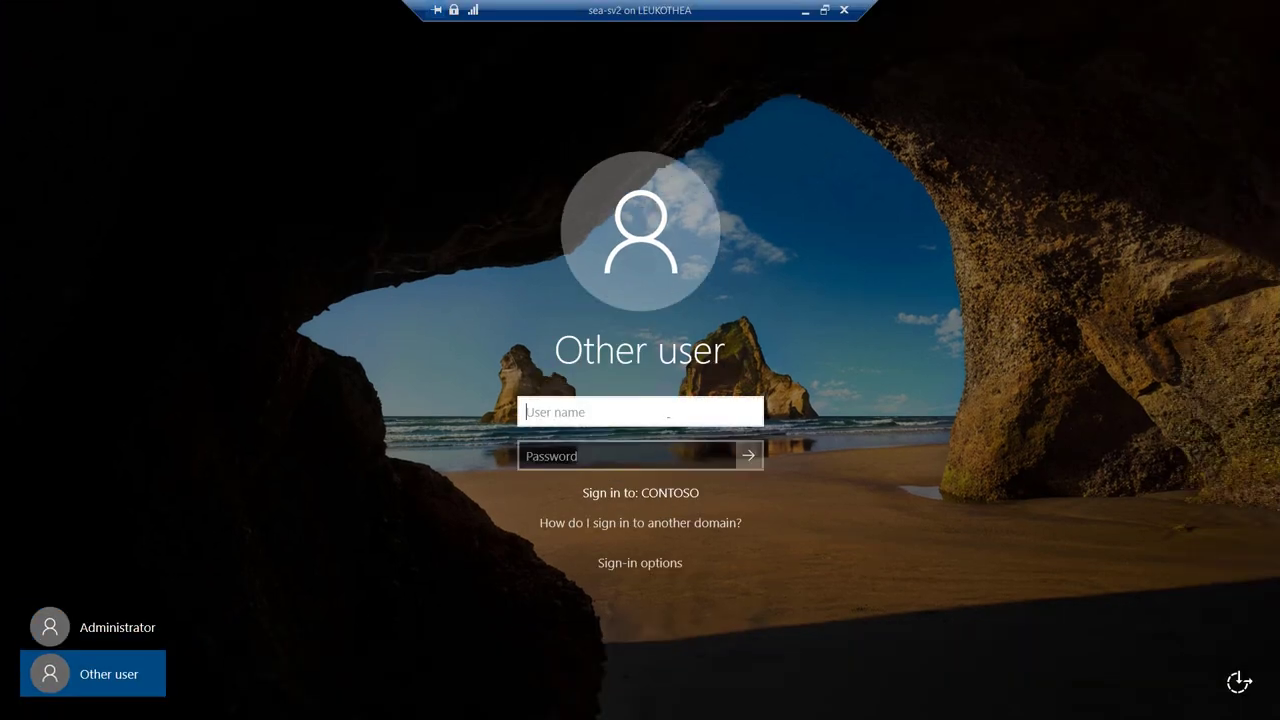
key(Tab)
text(Pa55w.rd)
key(Return)
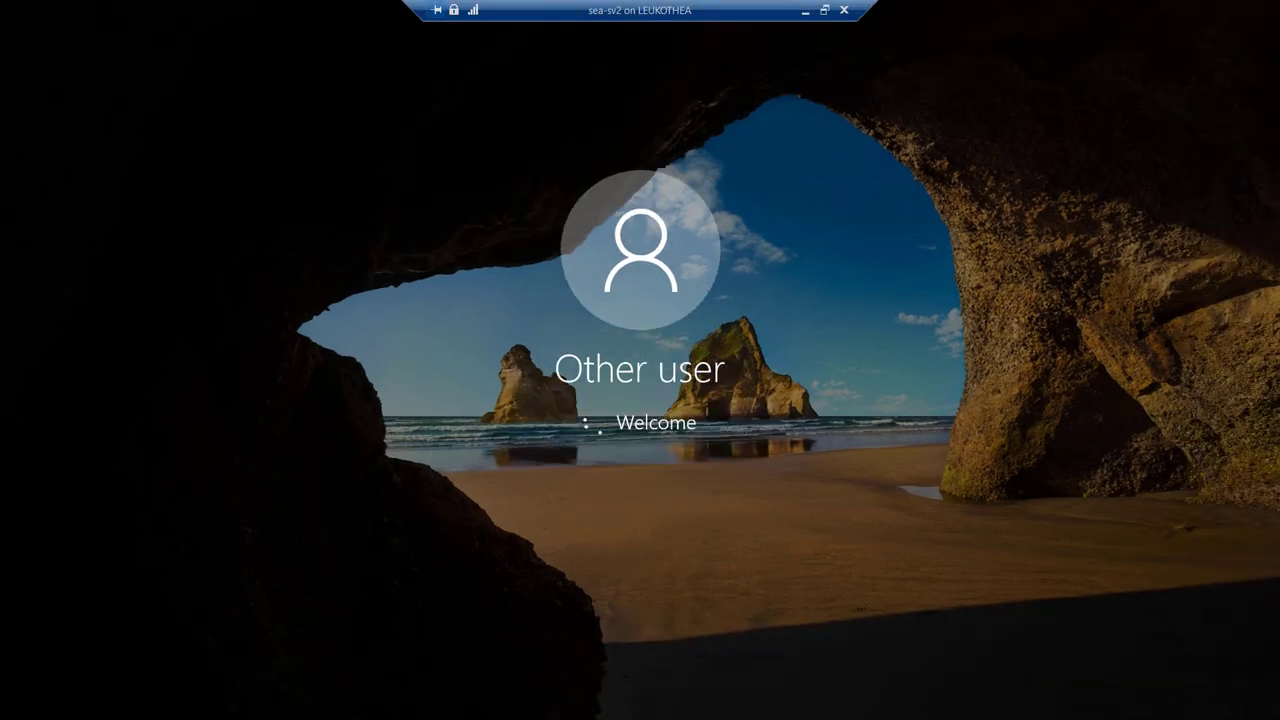
key(Return)
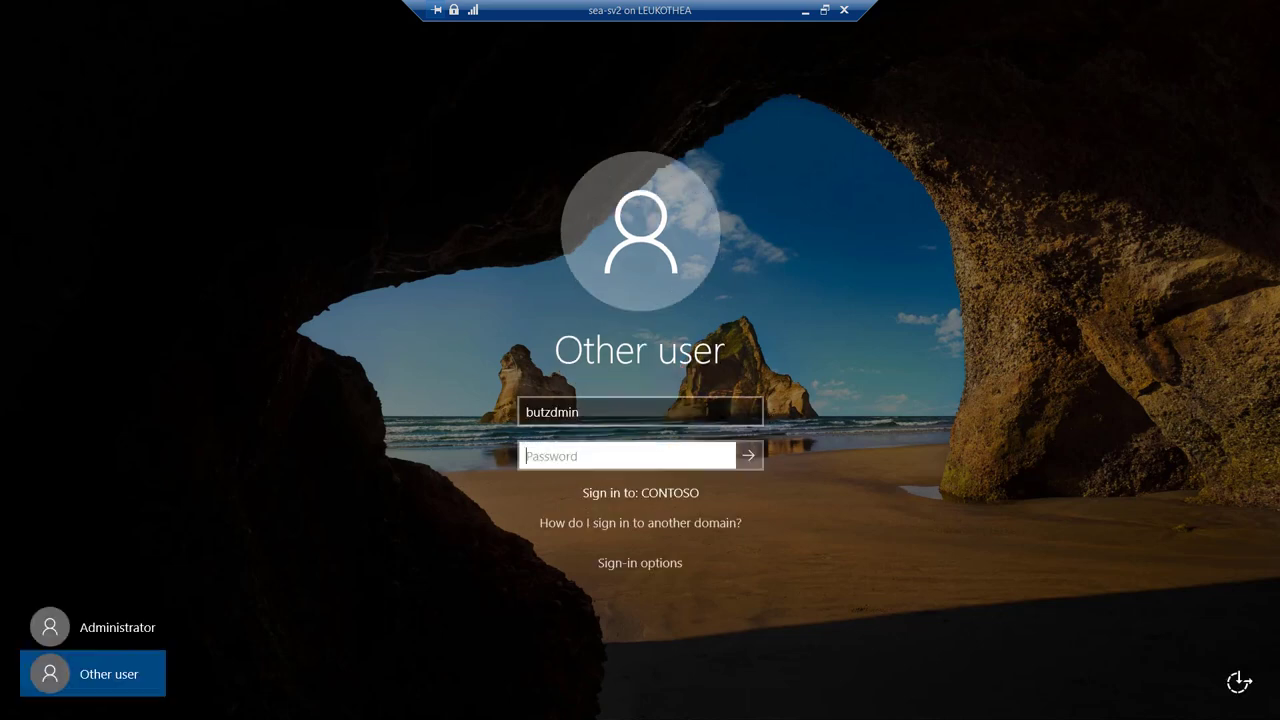
Correct the user name to the domain admin account, enter its password, and sign in.
key(shift+Tab)
key(Home)
text(butzadmin)
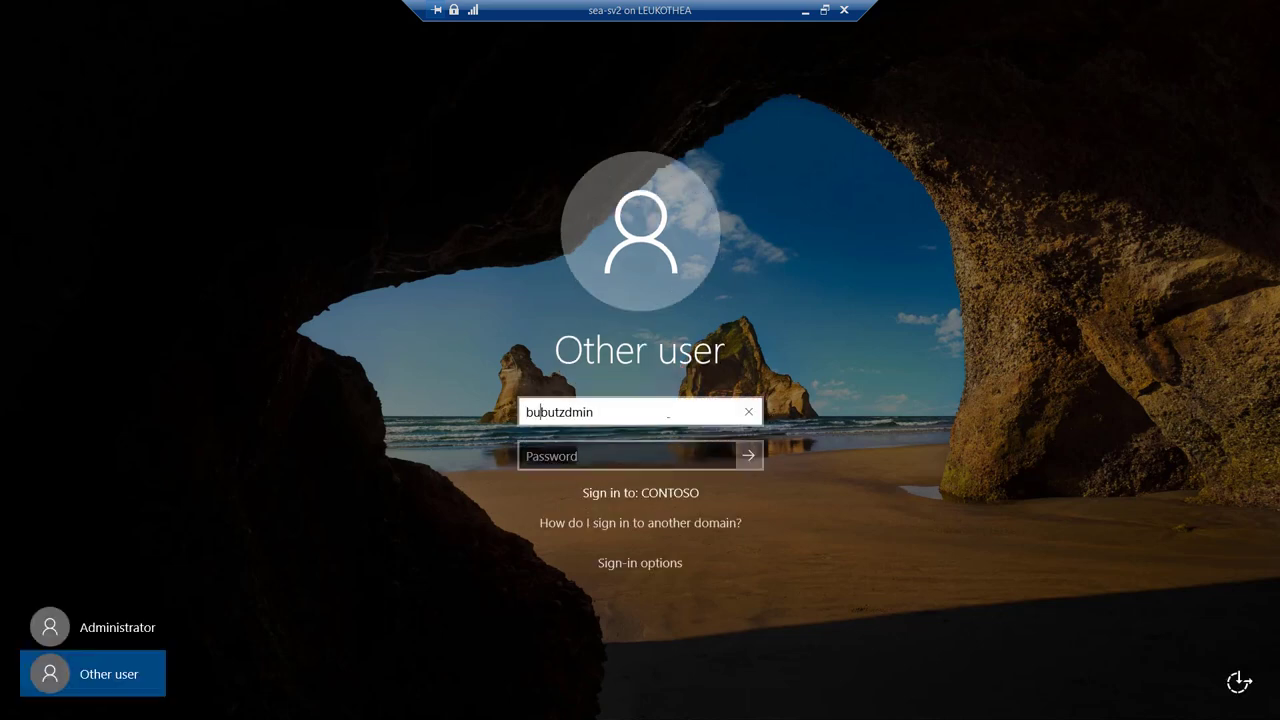
key(shift+Right)
key(shift+Right)
key(shift+Right)
key(shift+Right)
key(shift+Right)
key(shift+Right)
key(shift+Right)
key(shift+Right)
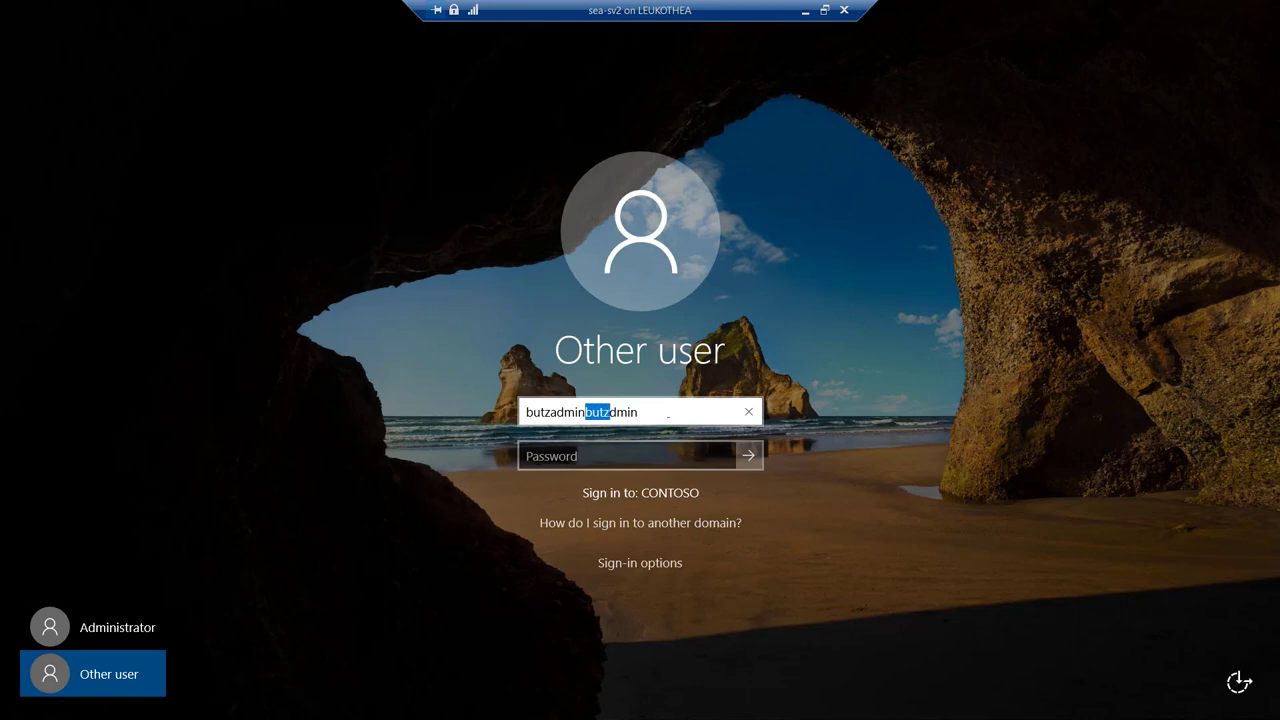
key(Delete)
key(Tab)
text(Pa$$w0rd)
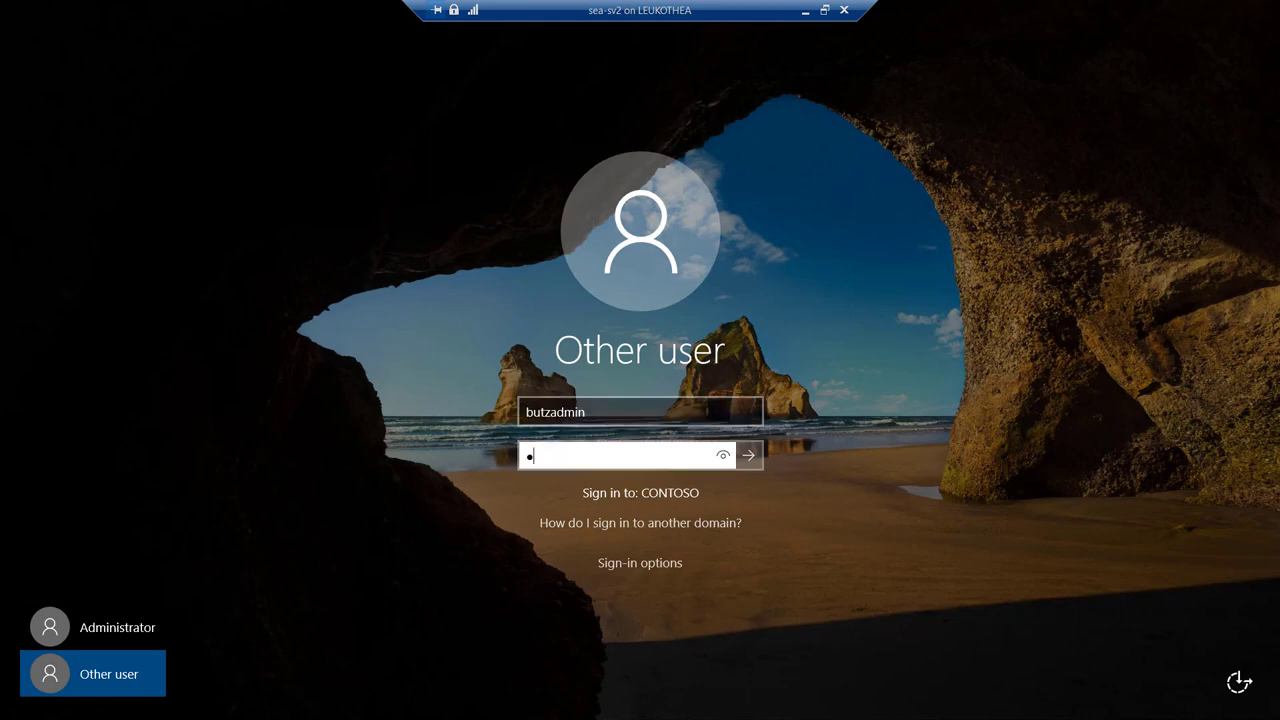
key(Return)
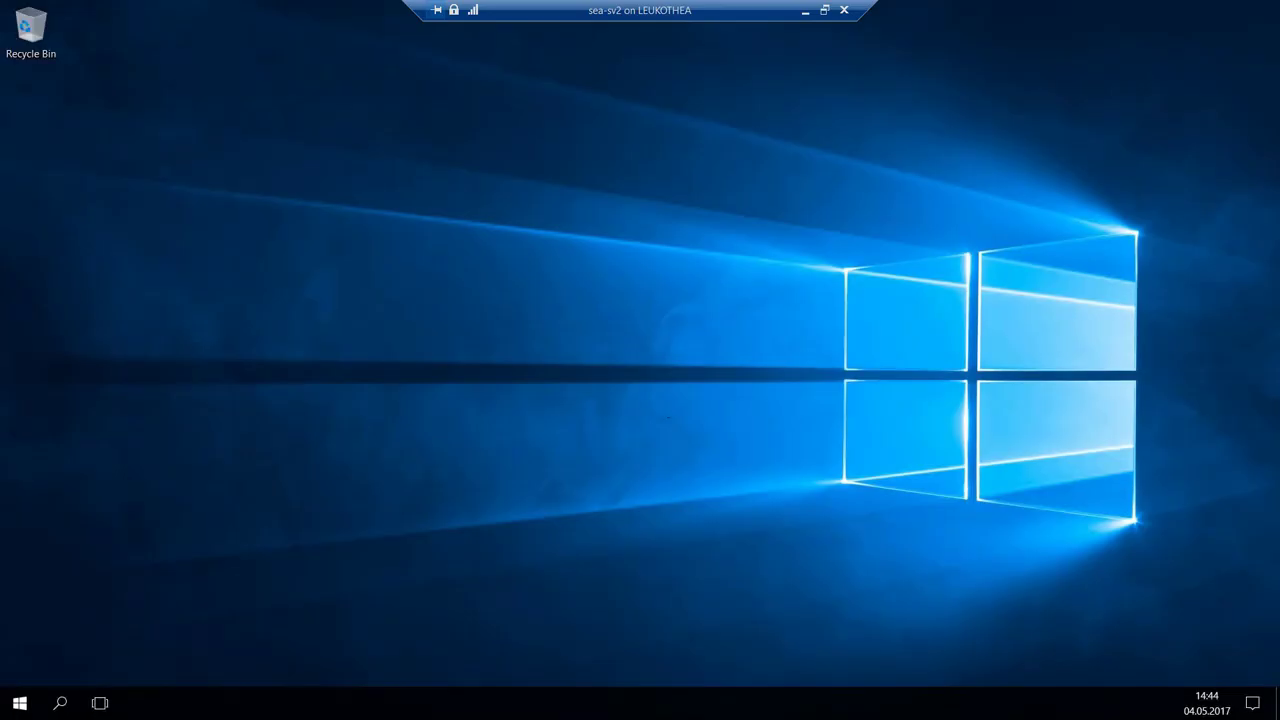
Try running the policy console (gpedit.msc) from Run, dismiss the 'cannot find' error, and close Run.
key(super+r)
text(go)
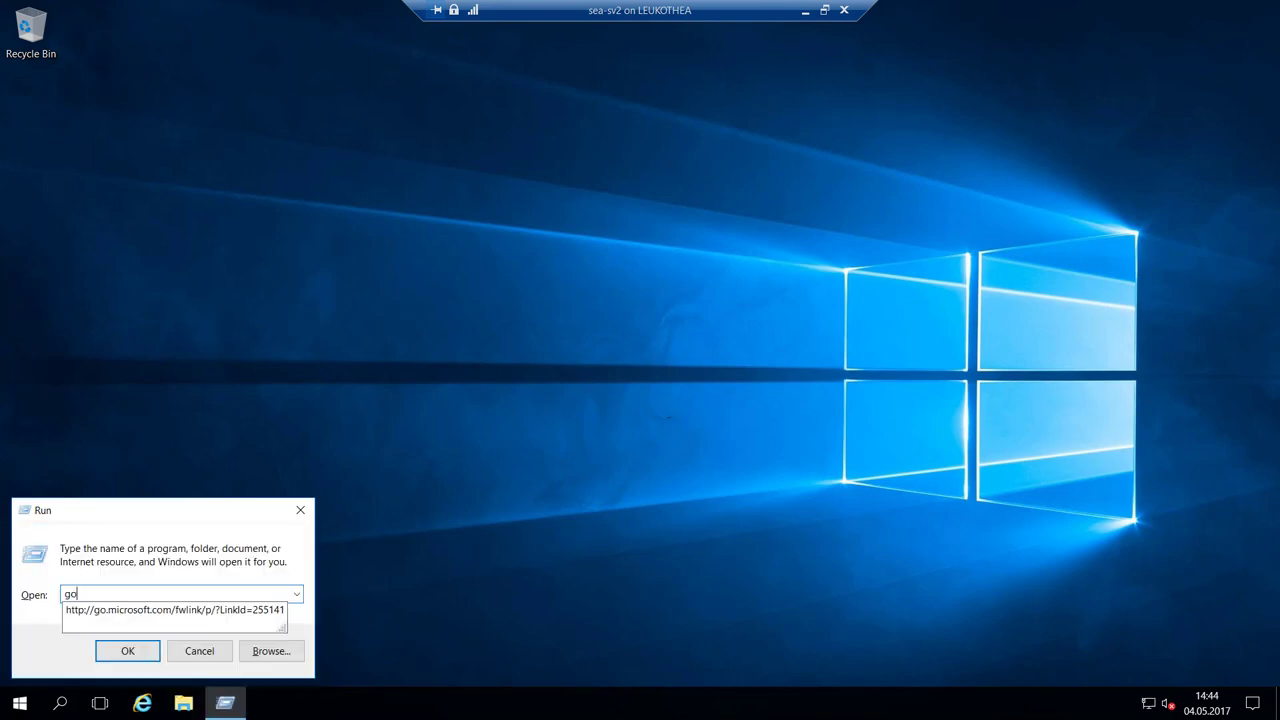
key(BackSpace)
text(pedit)
key(BackSpace)
key(BackSpace)
key(BackSpace)
key(BackSpace)
key(BackSpace)
text(pedit.msc)
key(Return)
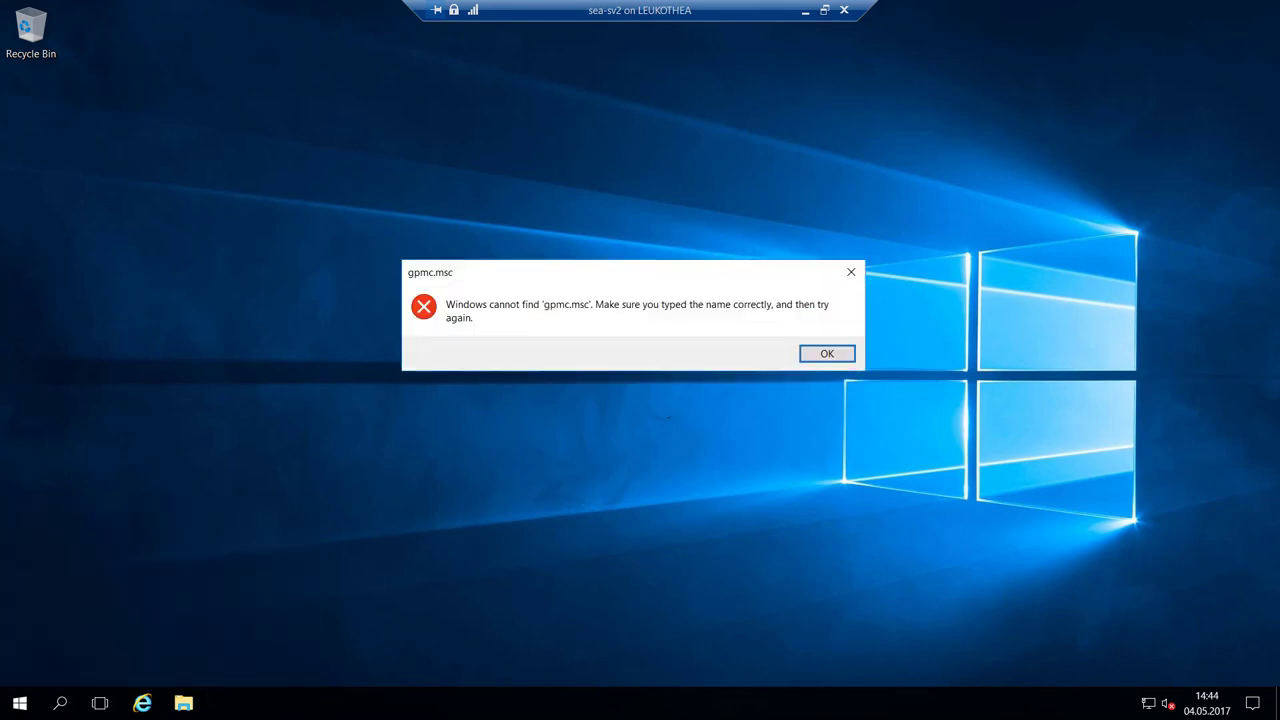
key(Return)
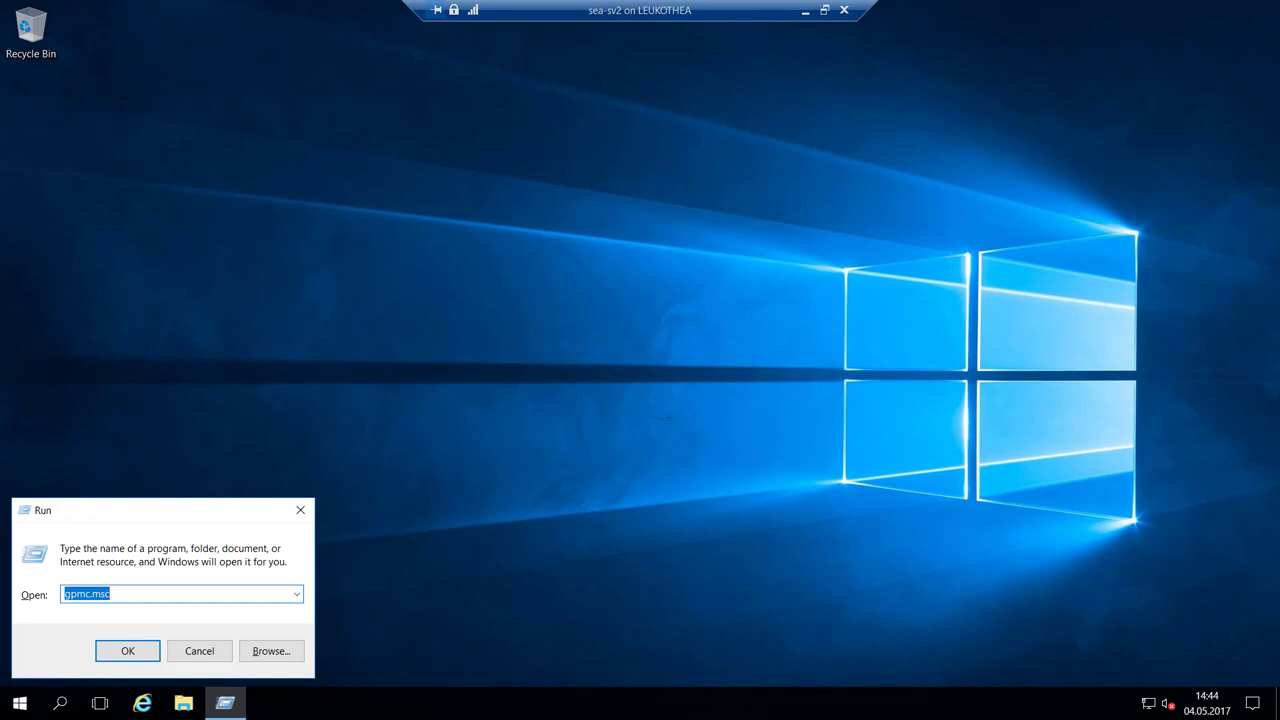
key(Escape)
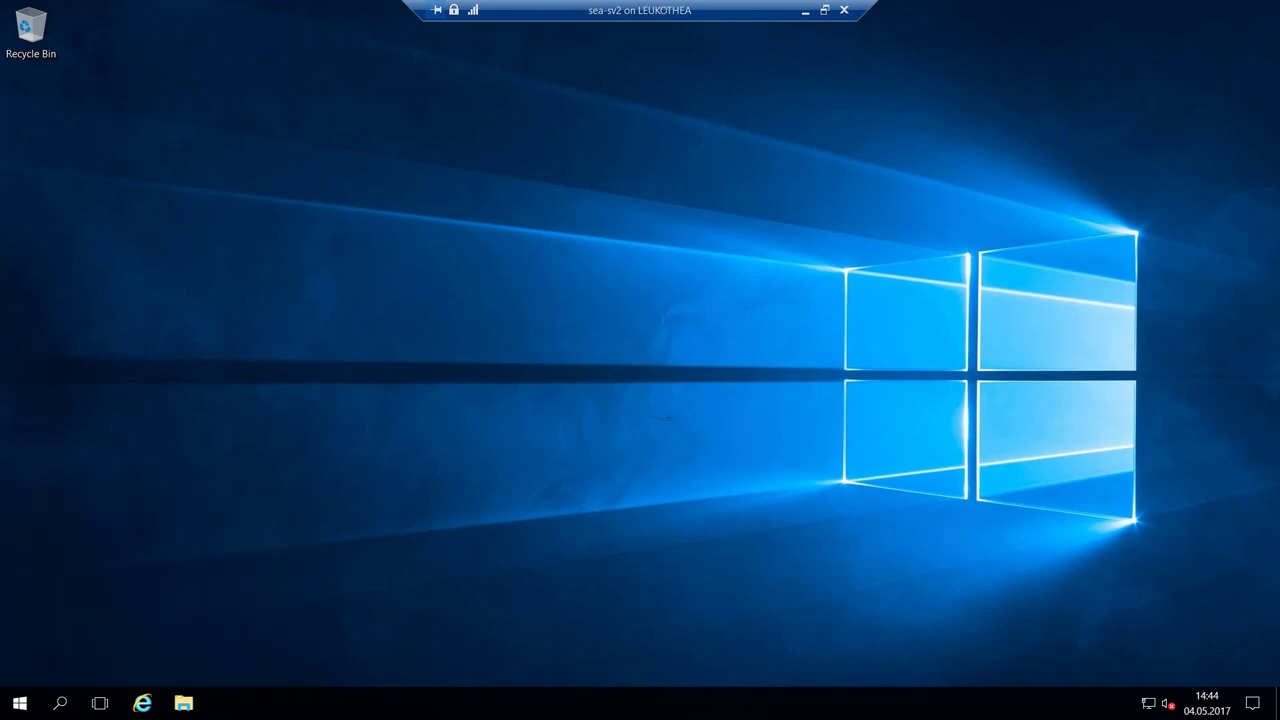
key(super)
key(super)
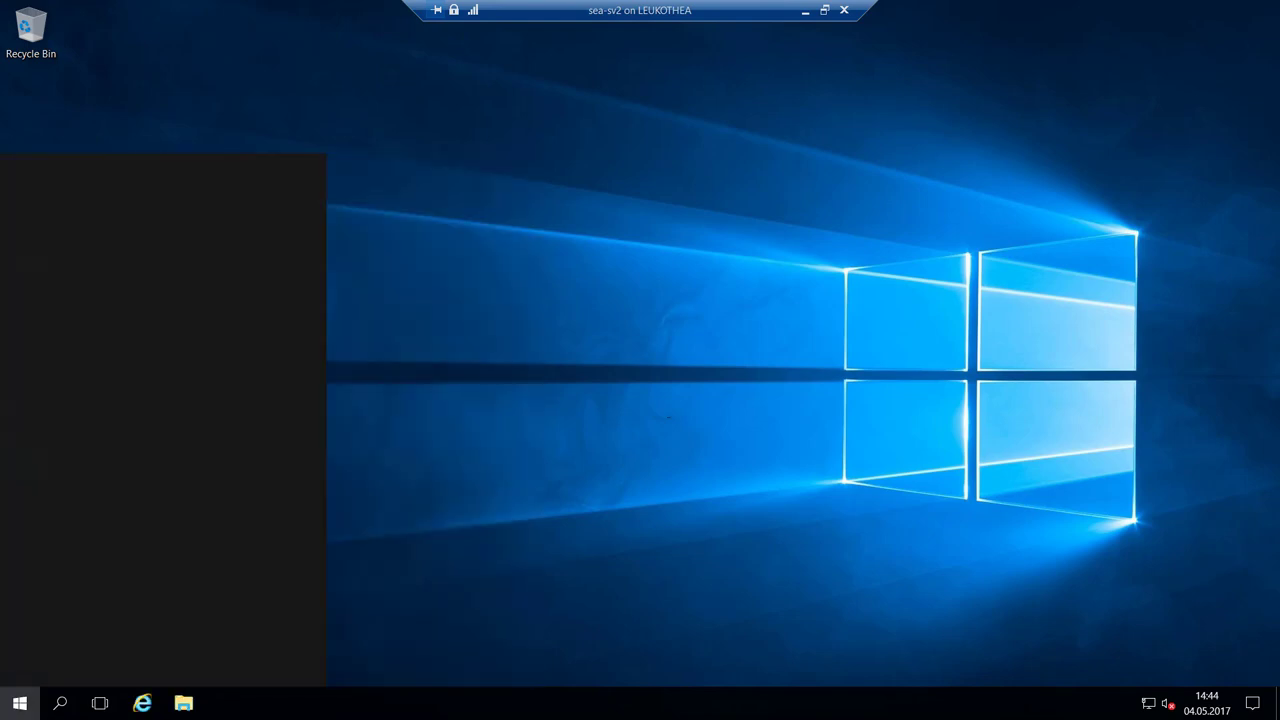
Open Server Manager maximized and run Add Roles and Features targeting sea-sv2.contoso.com.
text(server)
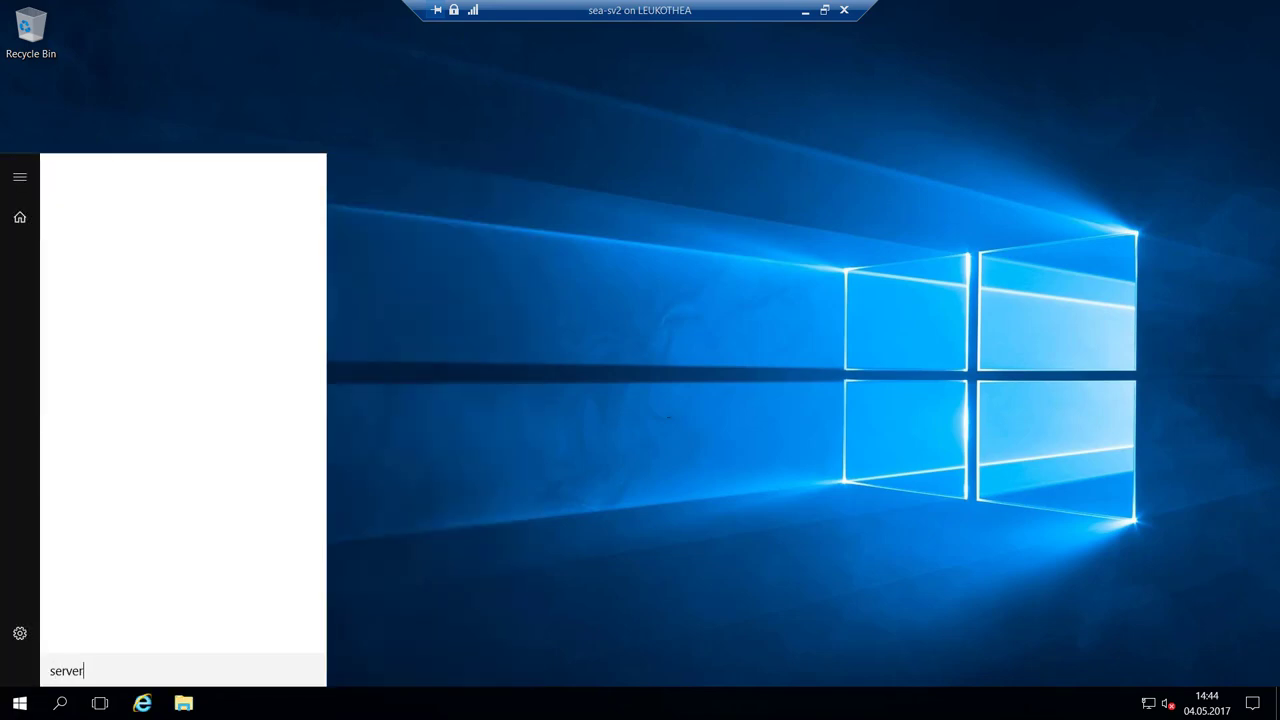
text(manager)
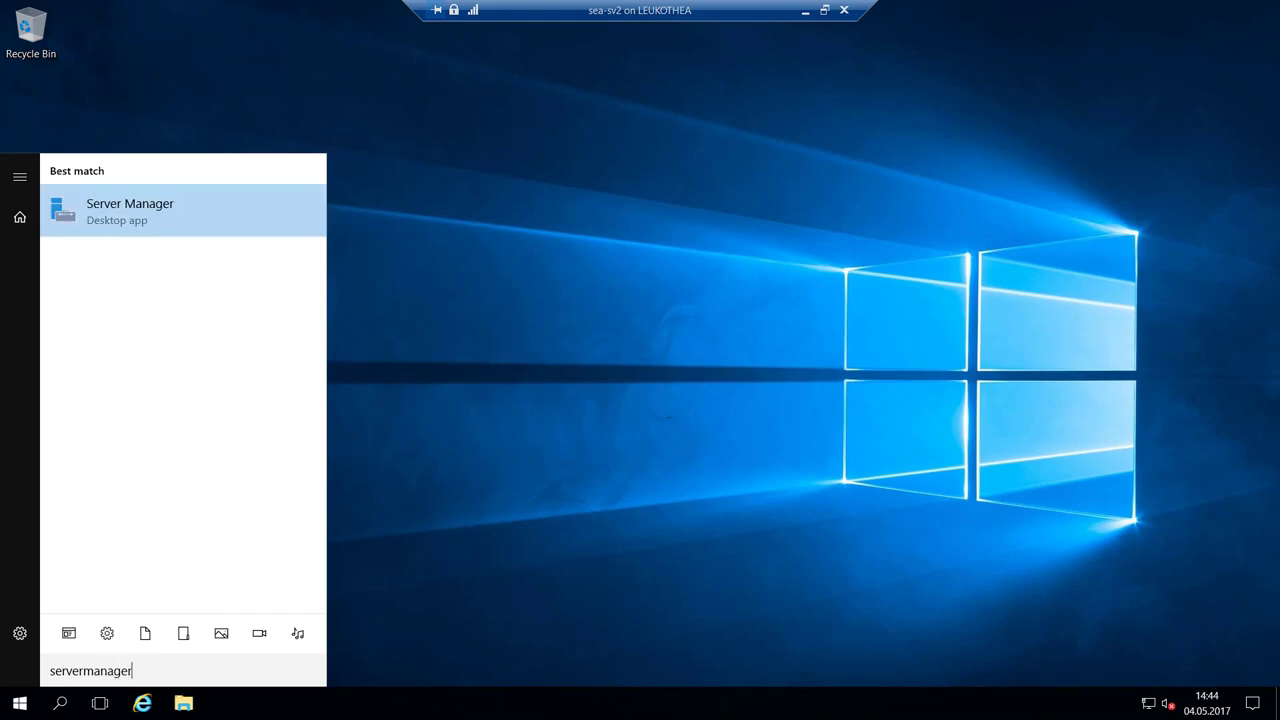
key(Return)
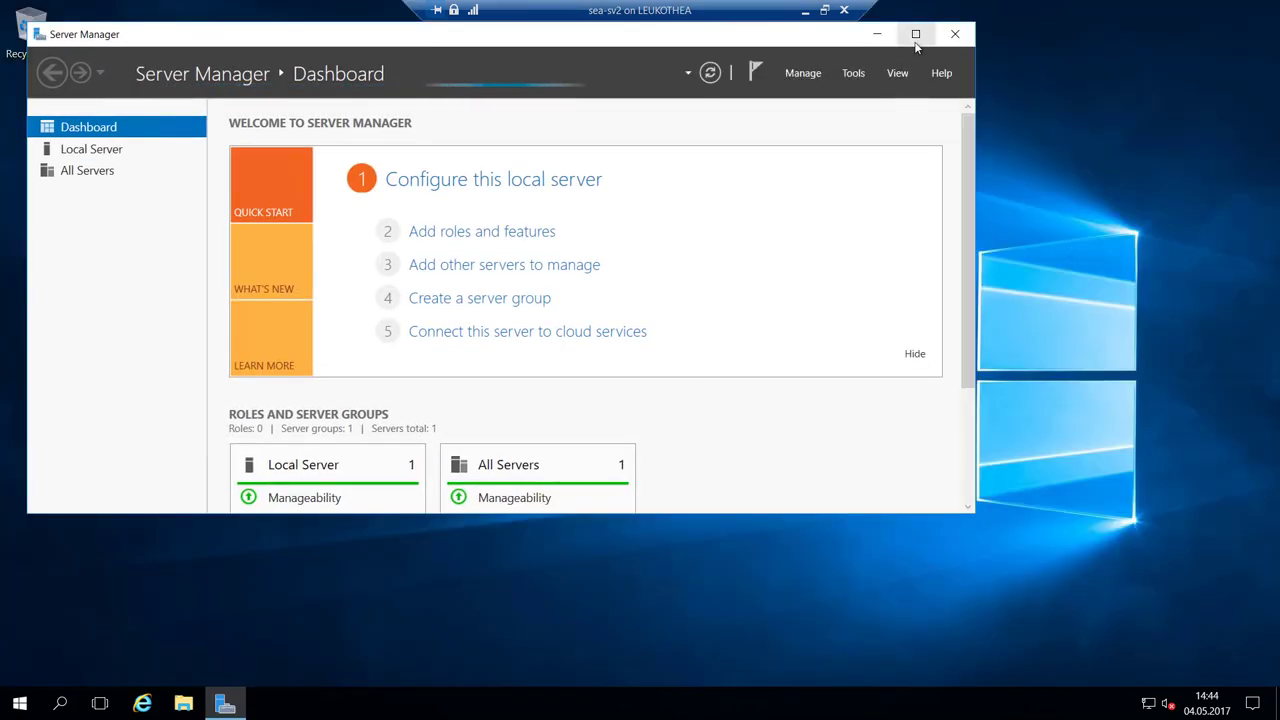
click(917, 32)
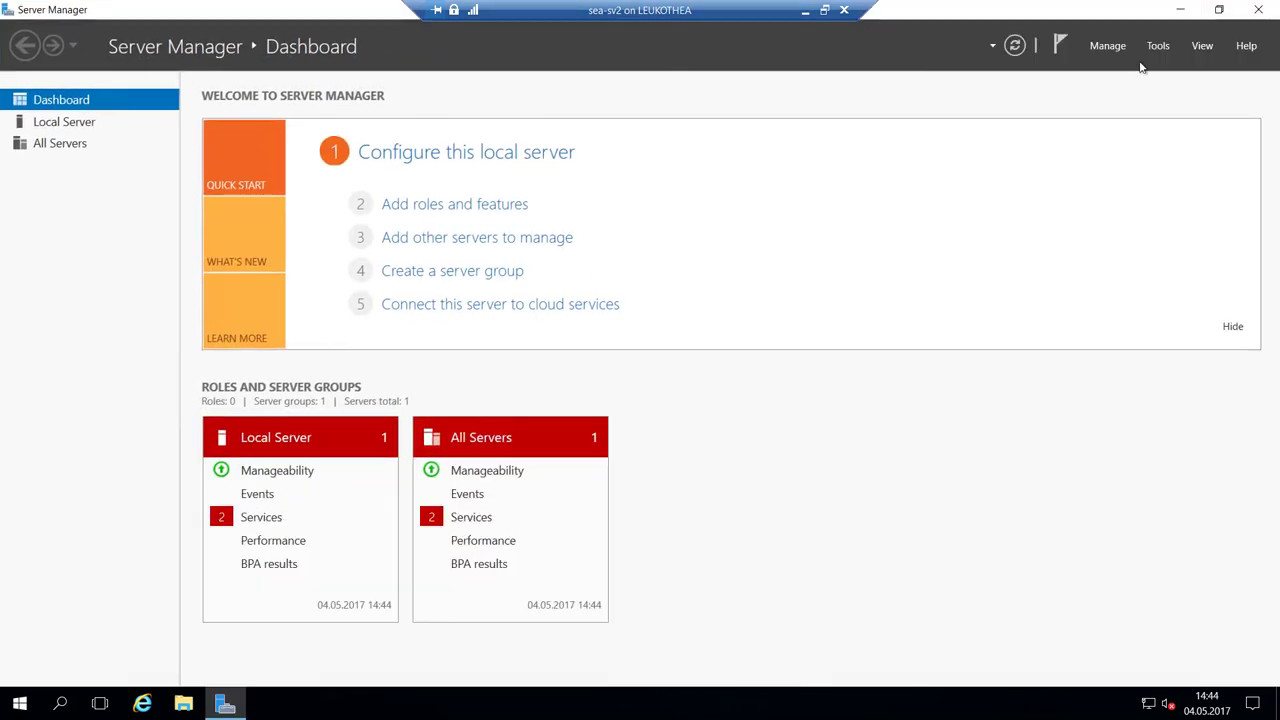
click(465, 205)
click(498, 495)
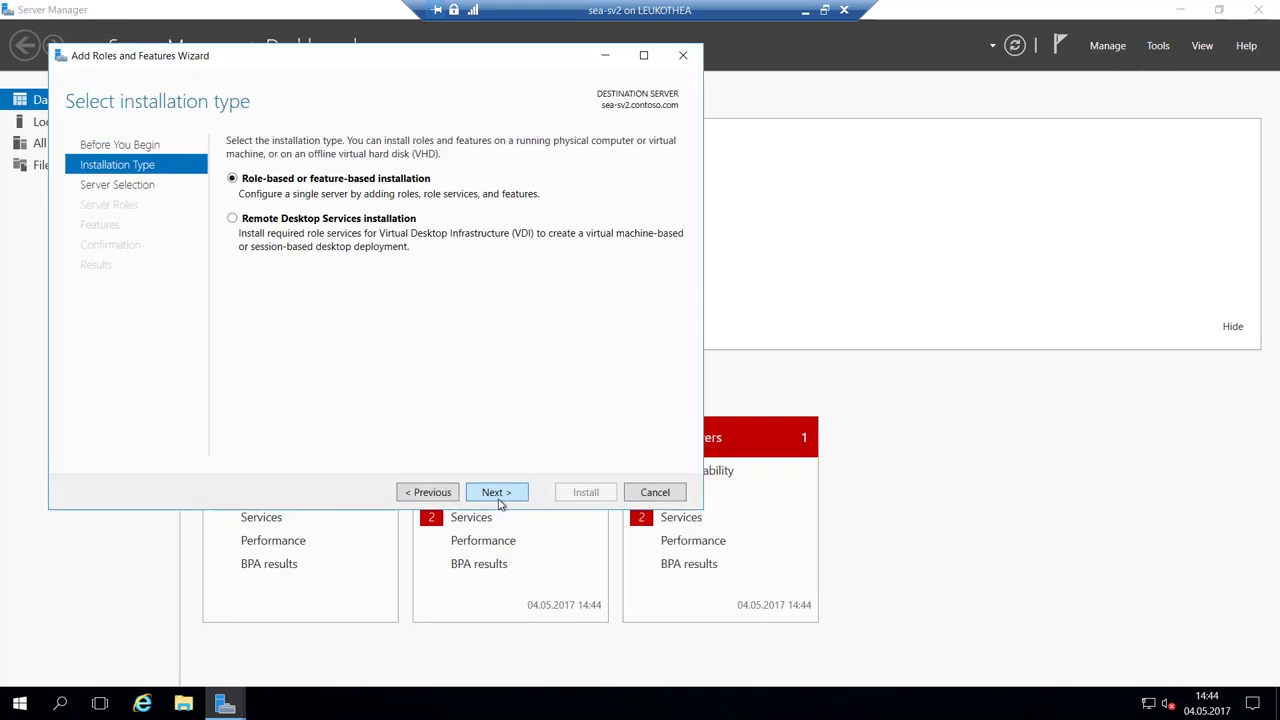
click(501, 490)
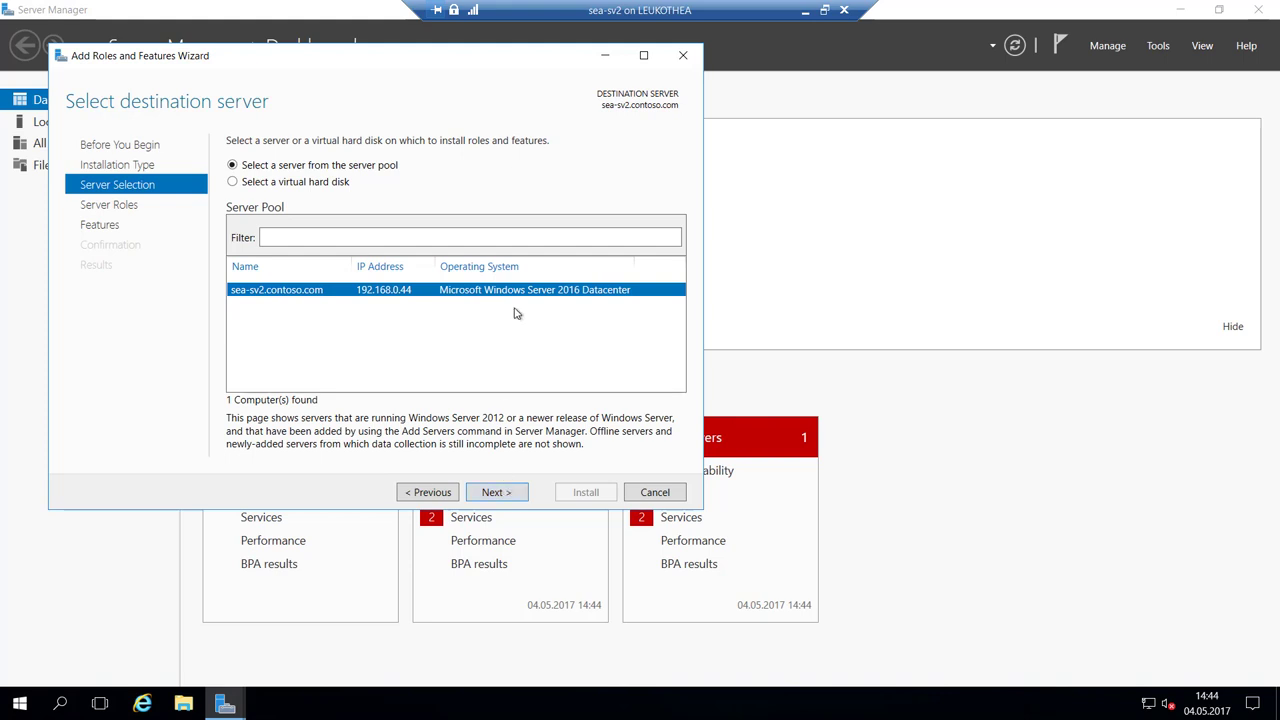
click(491, 490)
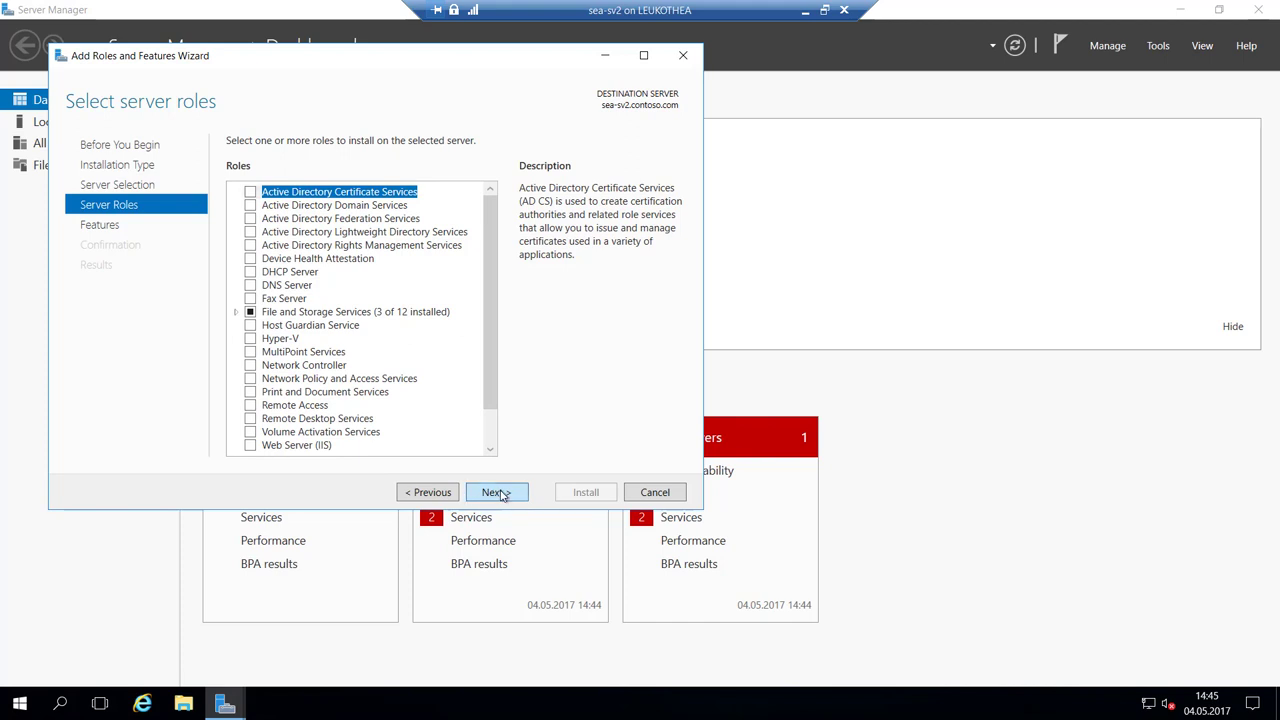
Tick the Group Policy Management feature and start its installation.
click(500, 492)
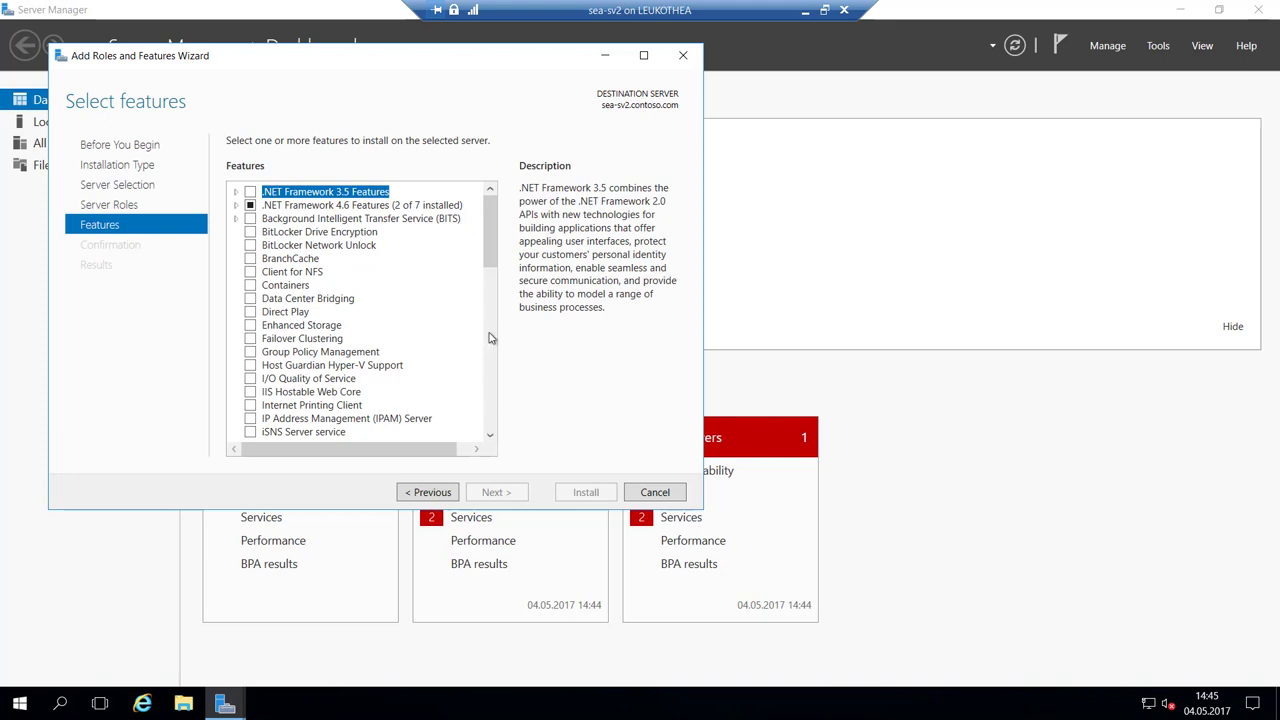
click(250, 363)
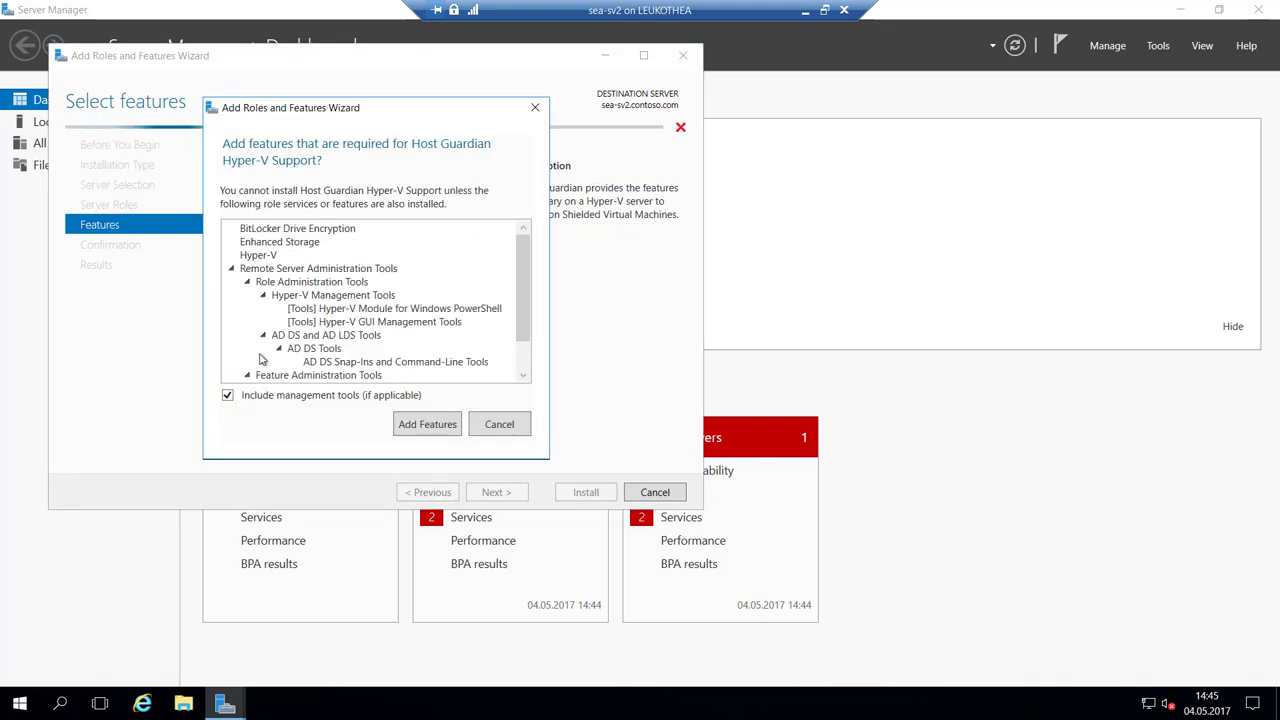
key(Escape)
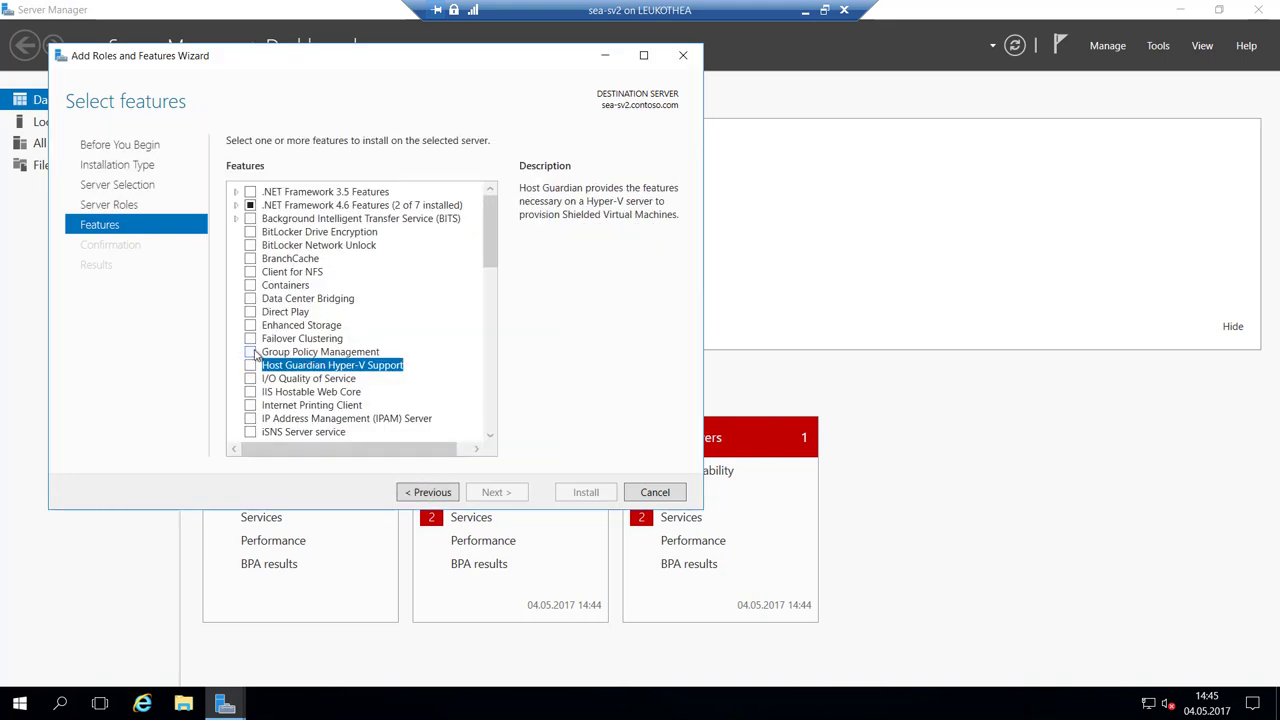
click(250, 352)
click(502, 495)
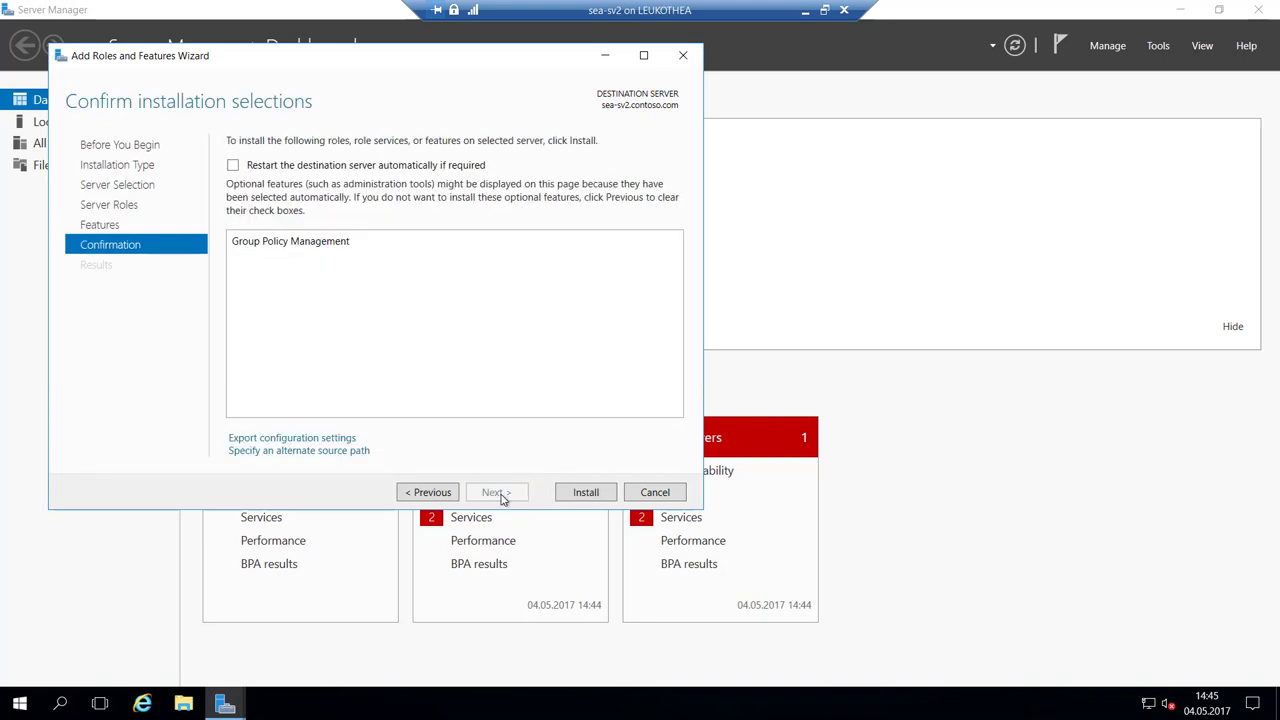
click(587, 493)
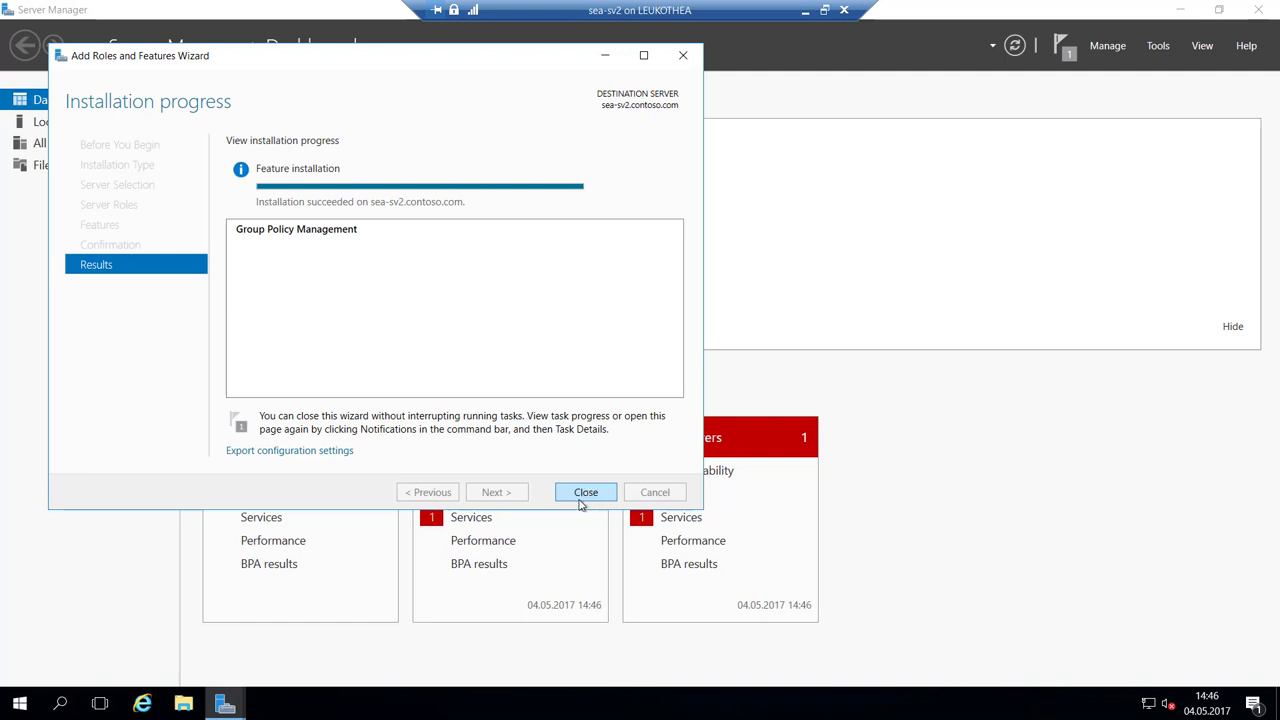
Close the completed Add Roles and Features Wizard to return to the Dashboard.
click(586, 493)
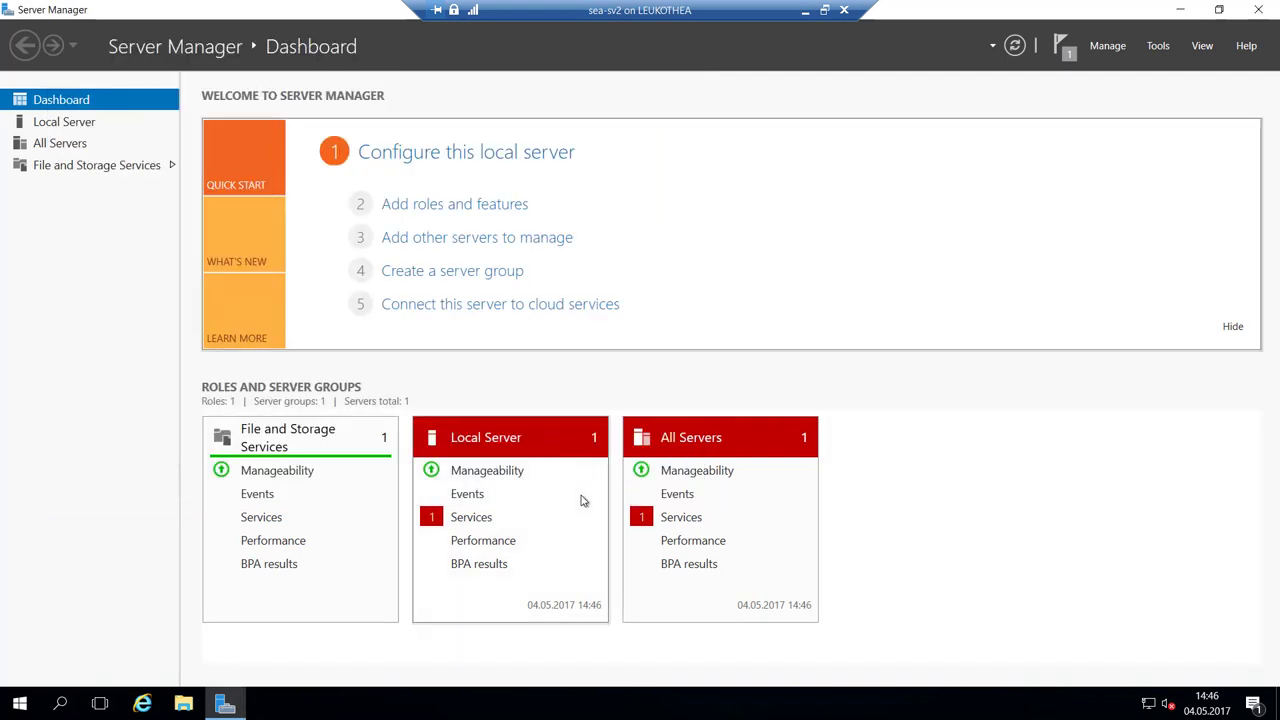
Close Server Manager and launch gpmc.msc from the Run prompt.
click(1157, 46)
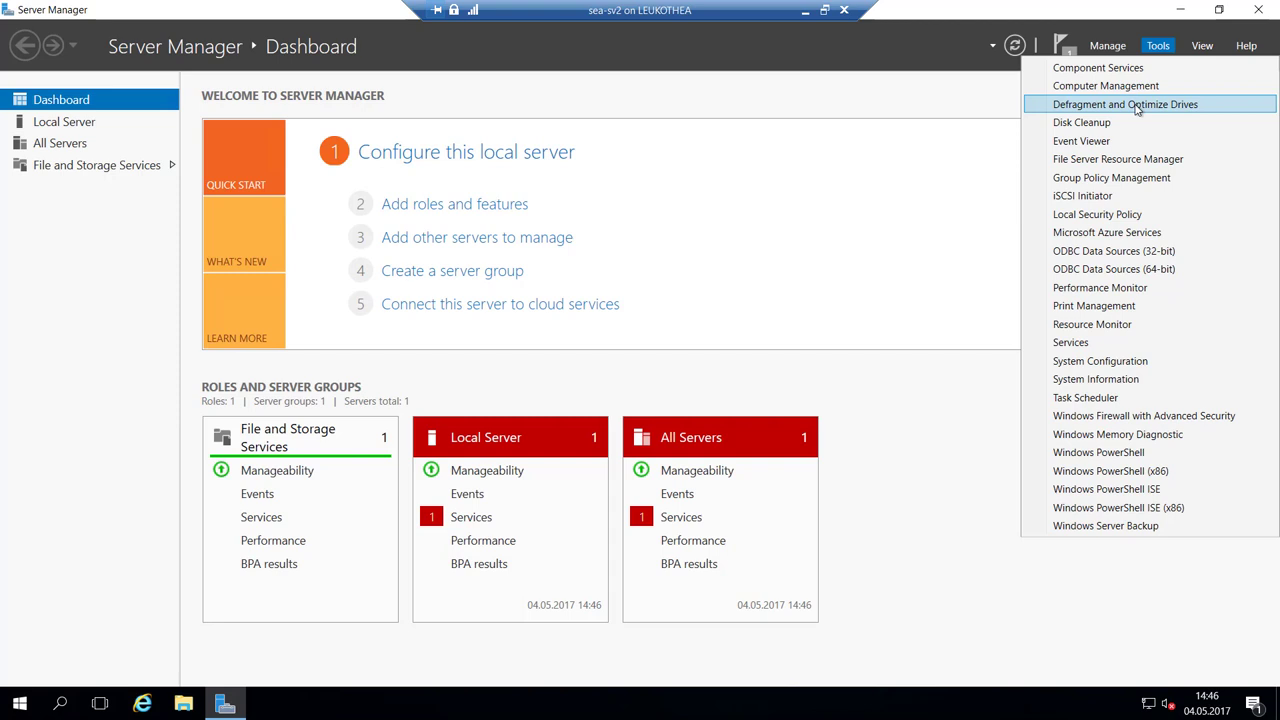
click(970, 183)
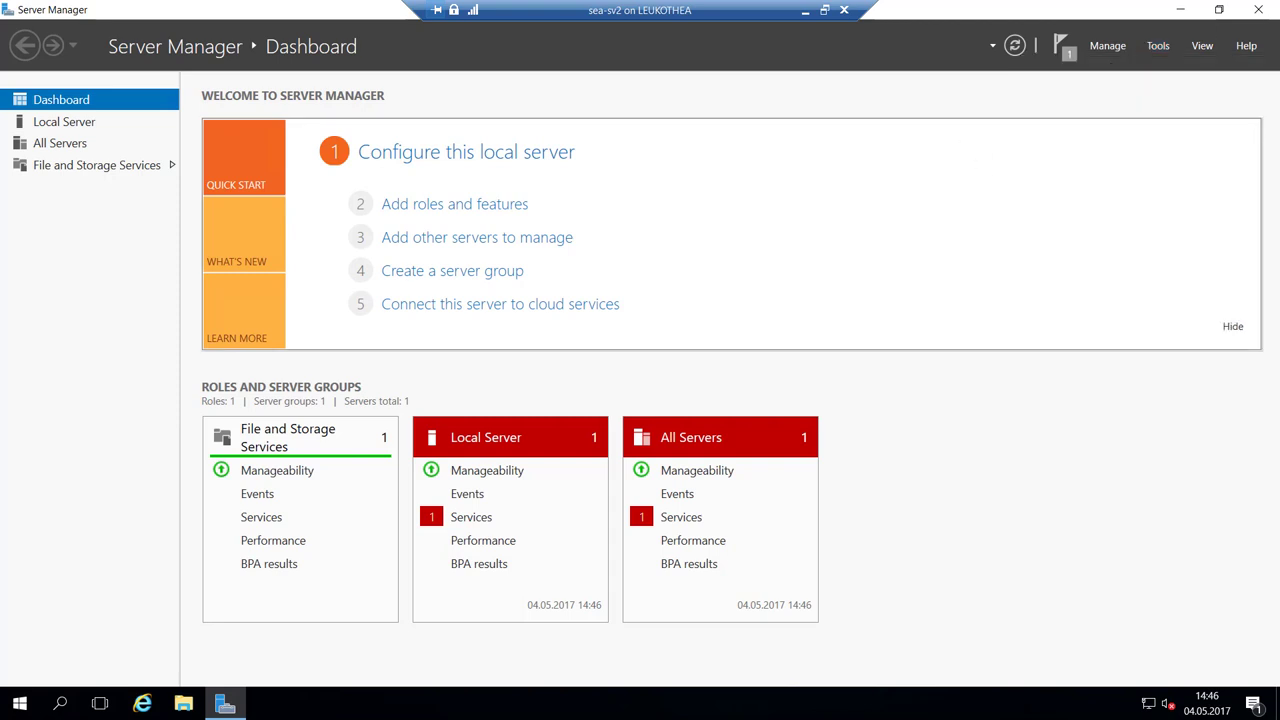
click(1275, 12)
key(super+r)
text(gpm)
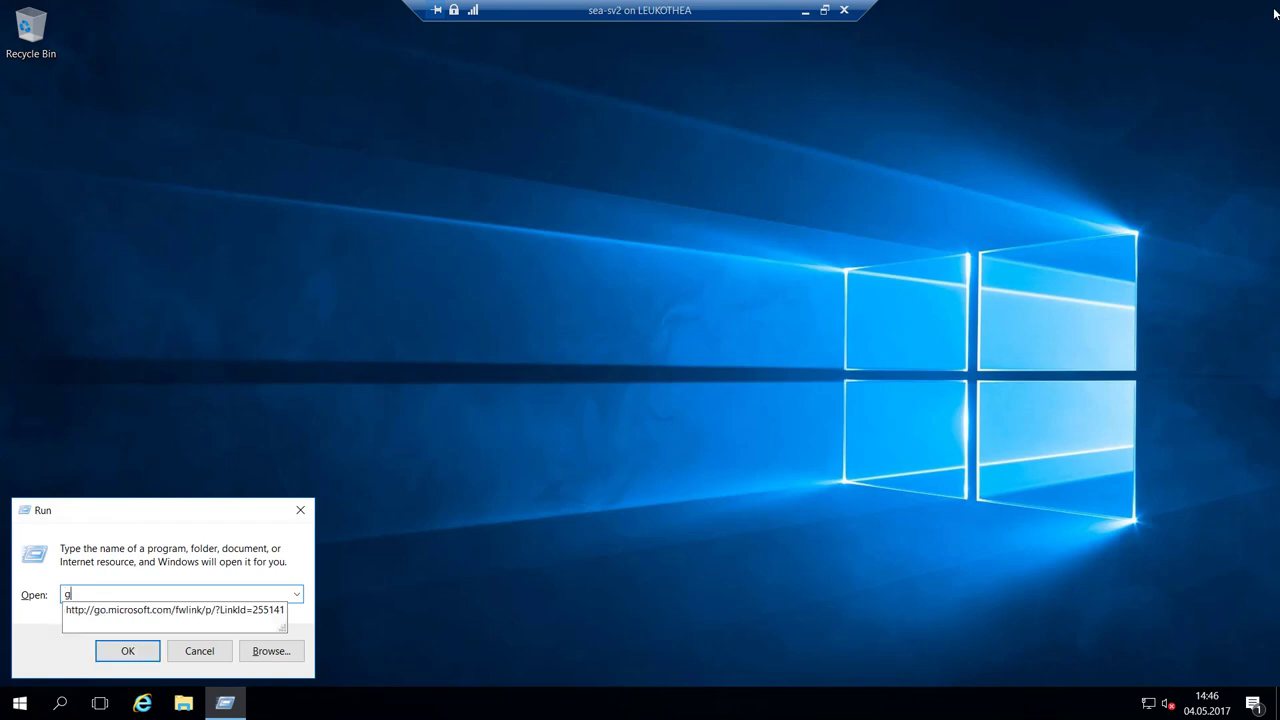
text(c.msc)
key(Return)
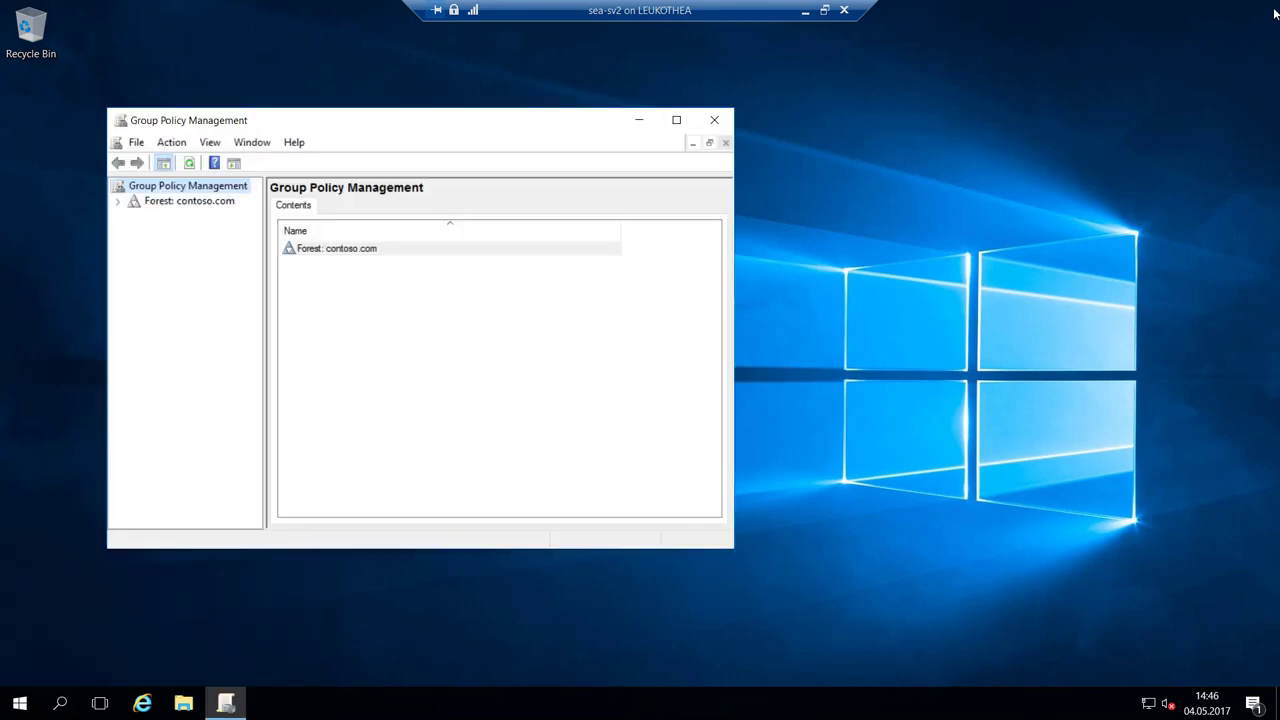
Expand contoso.com's Group Policy Objects and open FSRM Policy in the editor.
double_click(177, 201)
double_click(305, 125)
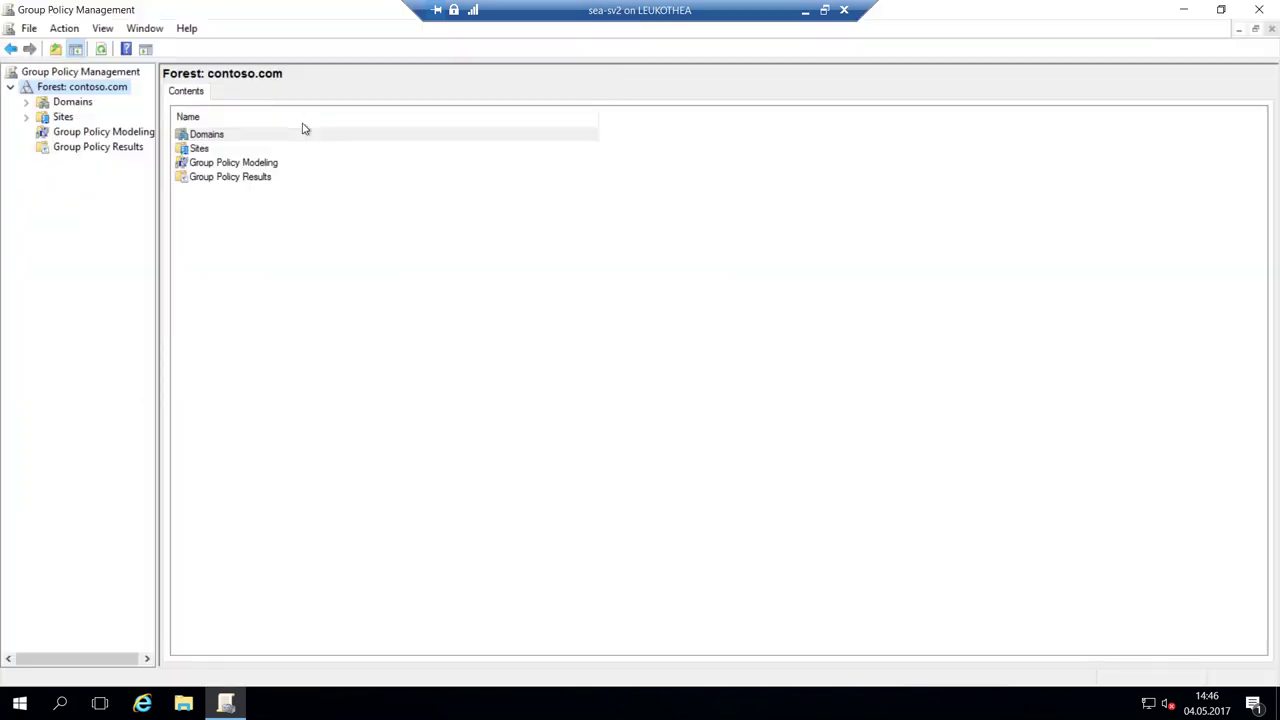
click(27, 103)
click(42, 117)
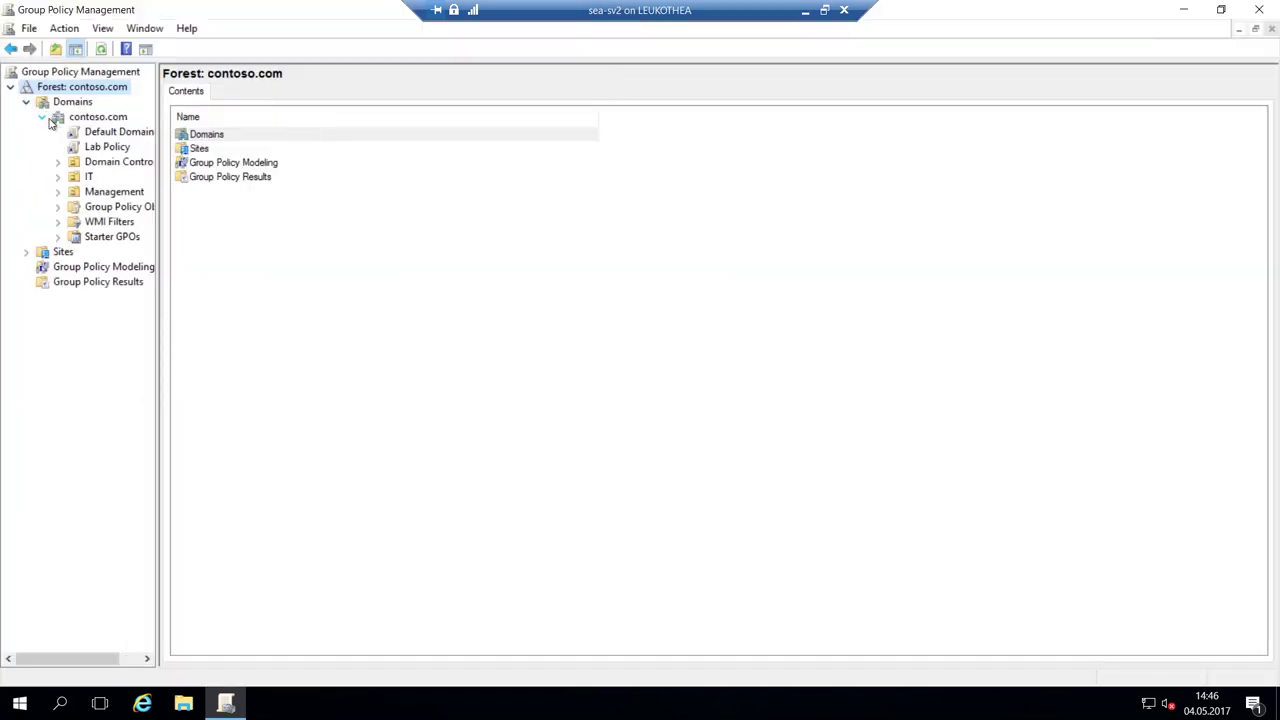
click(116, 207)
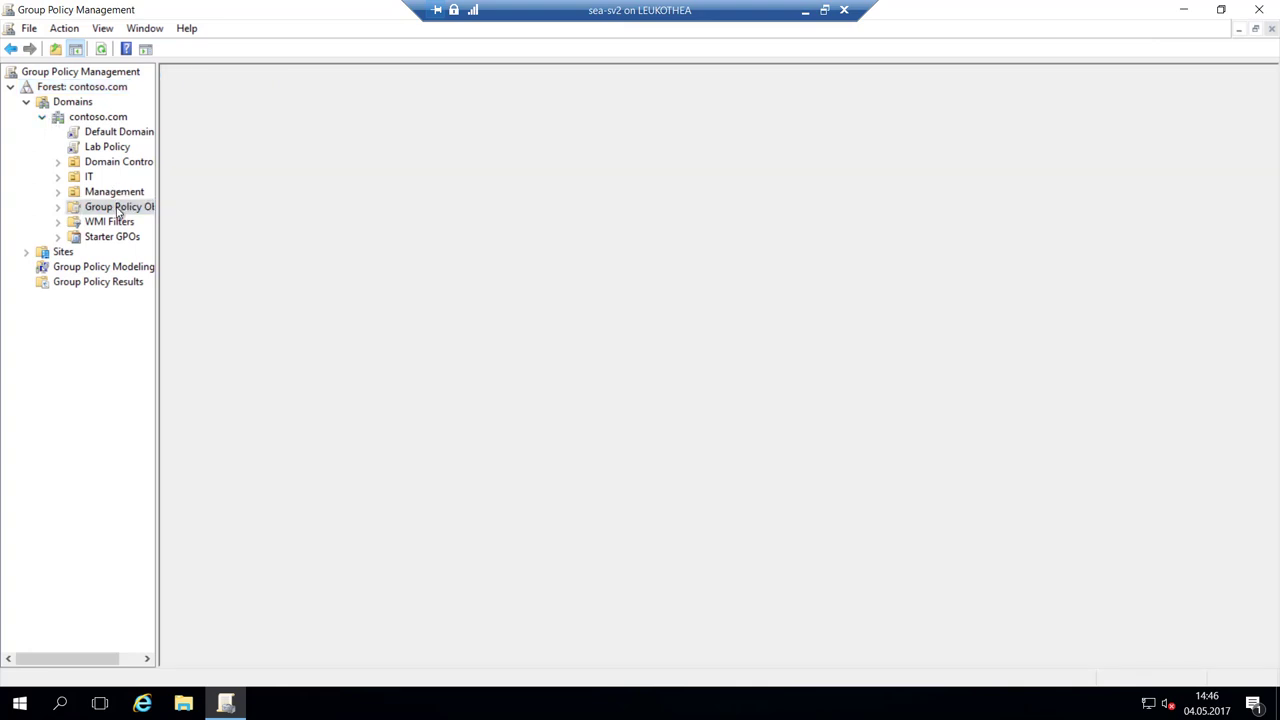
right_click(217, 165)
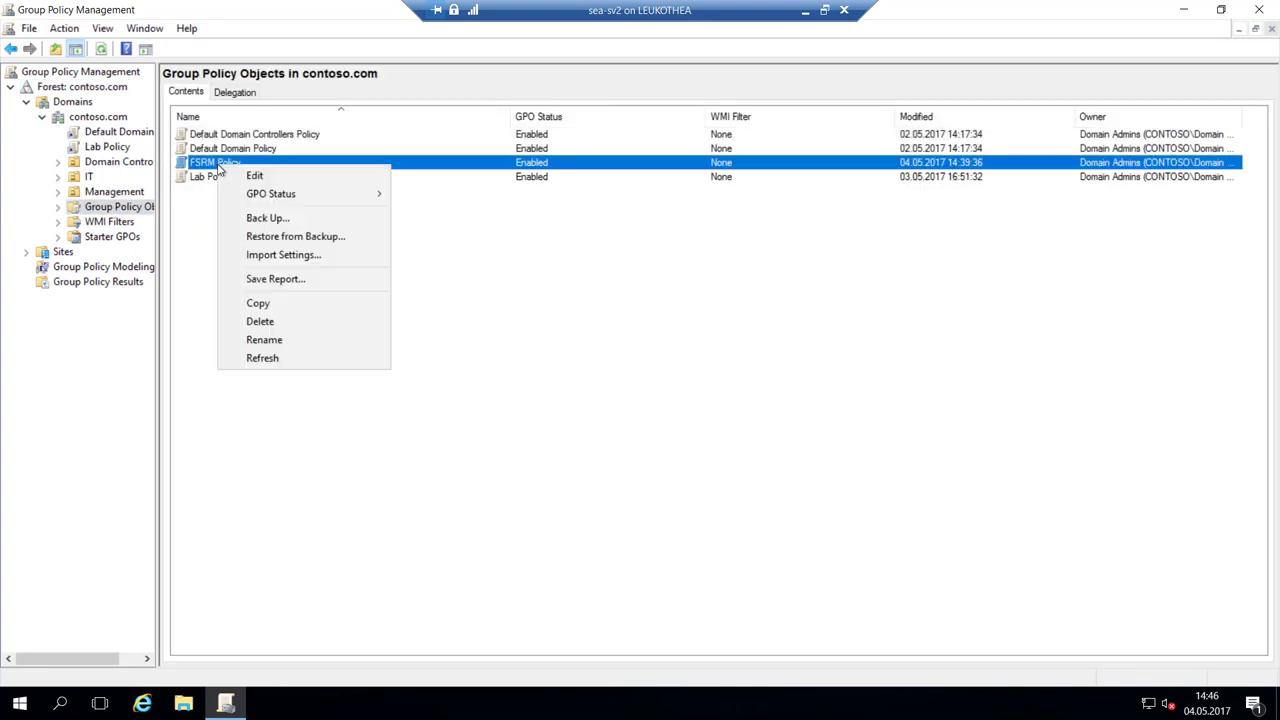
click(290, 178)
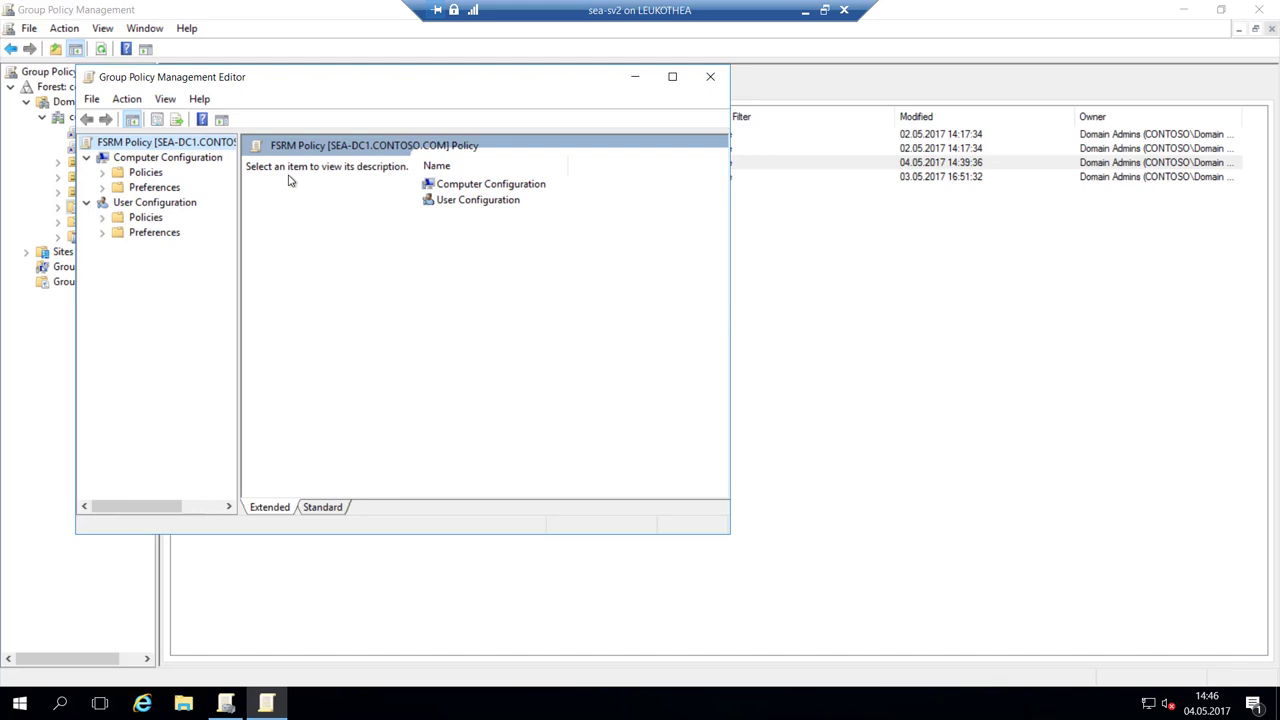
Maximize the editor and expand Computer Configuration > Windows Settings > Security Settings.
click(672, 77)
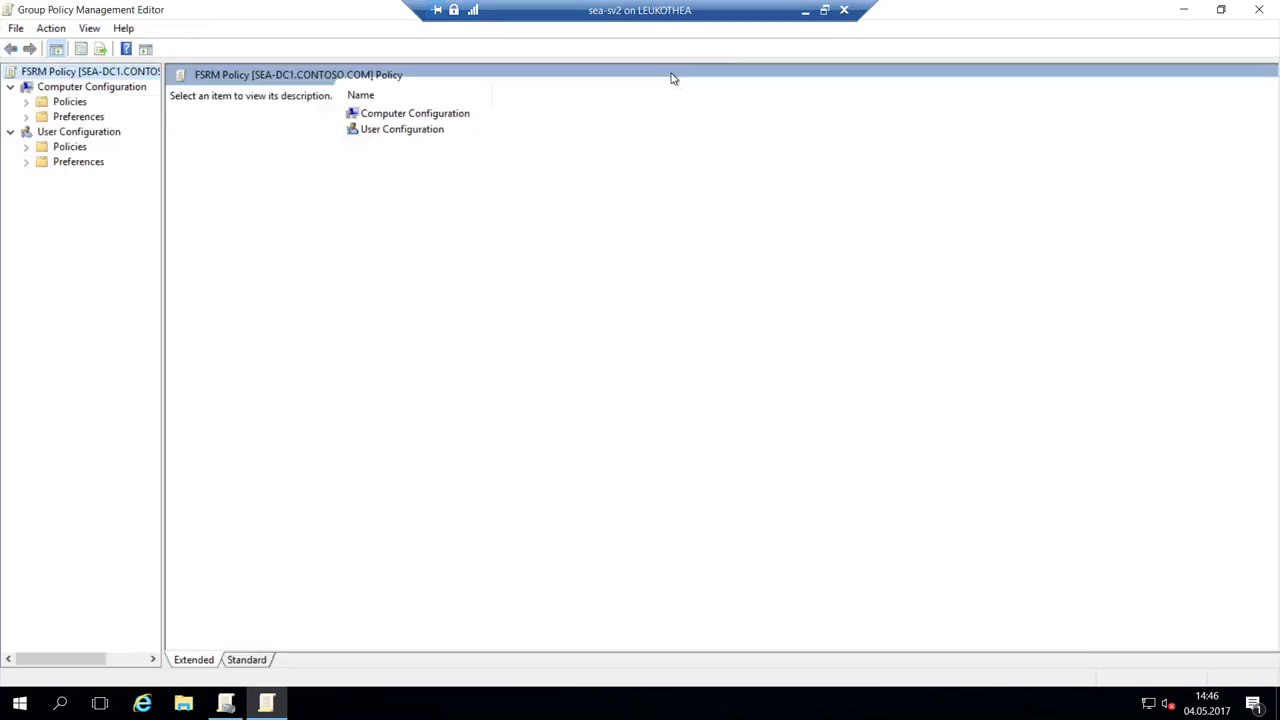
double_click(40, 104)
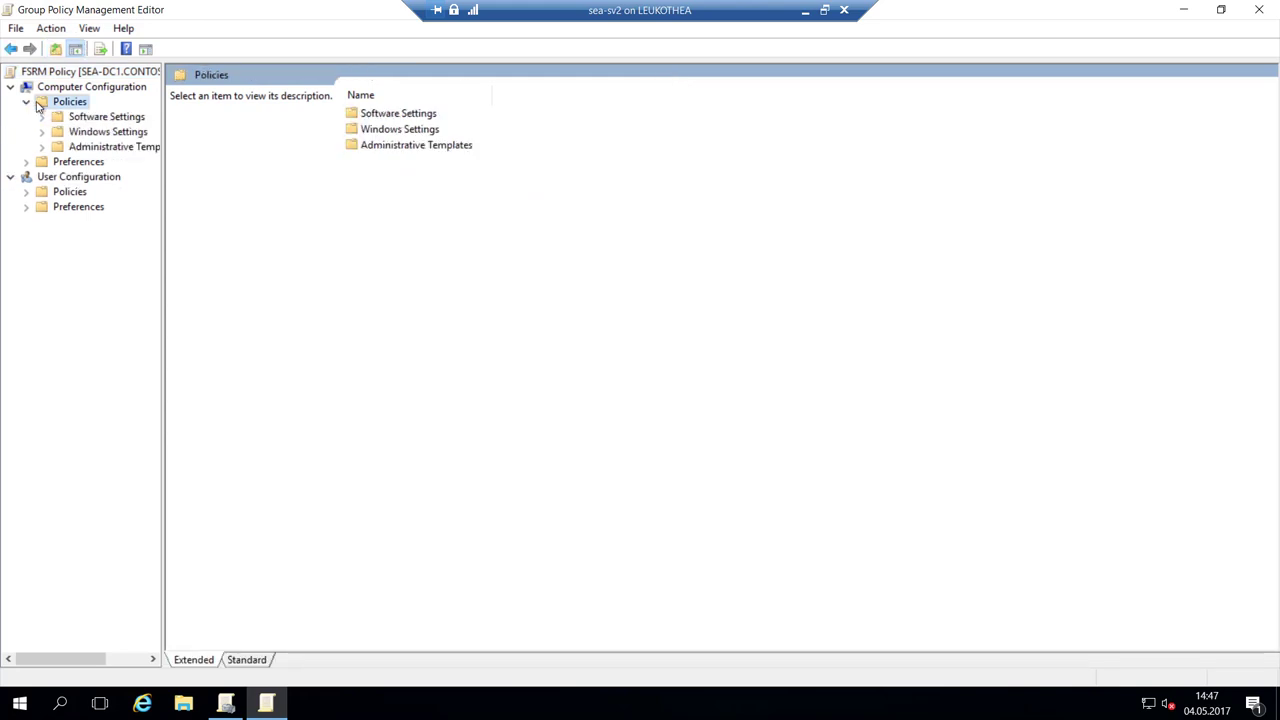
click(92, 134)
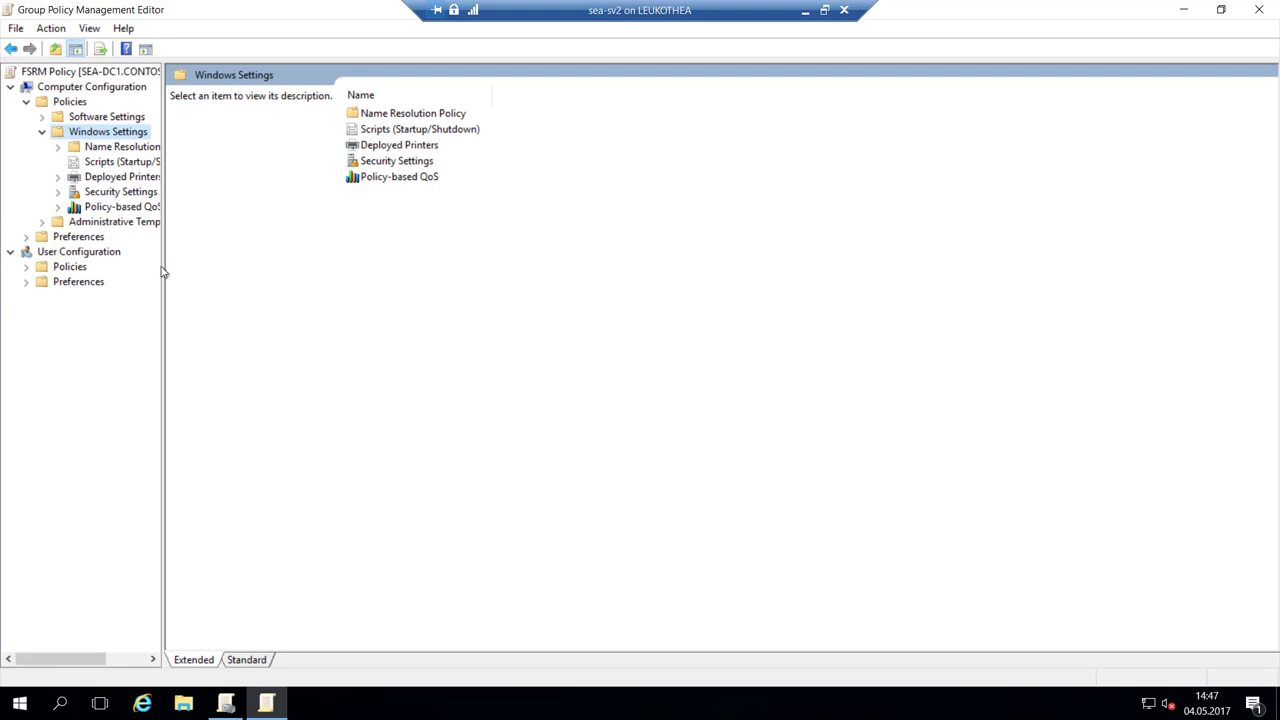
drag(163, 263, 224, 263)
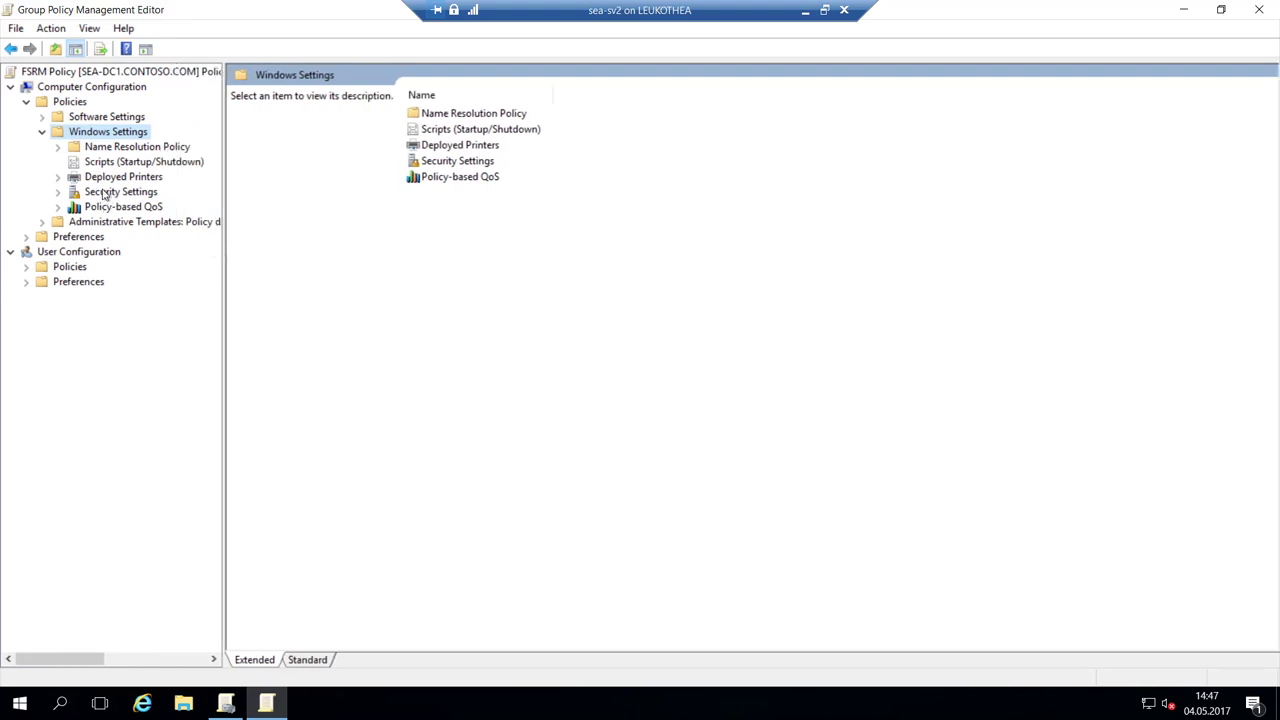
click(104, 193)
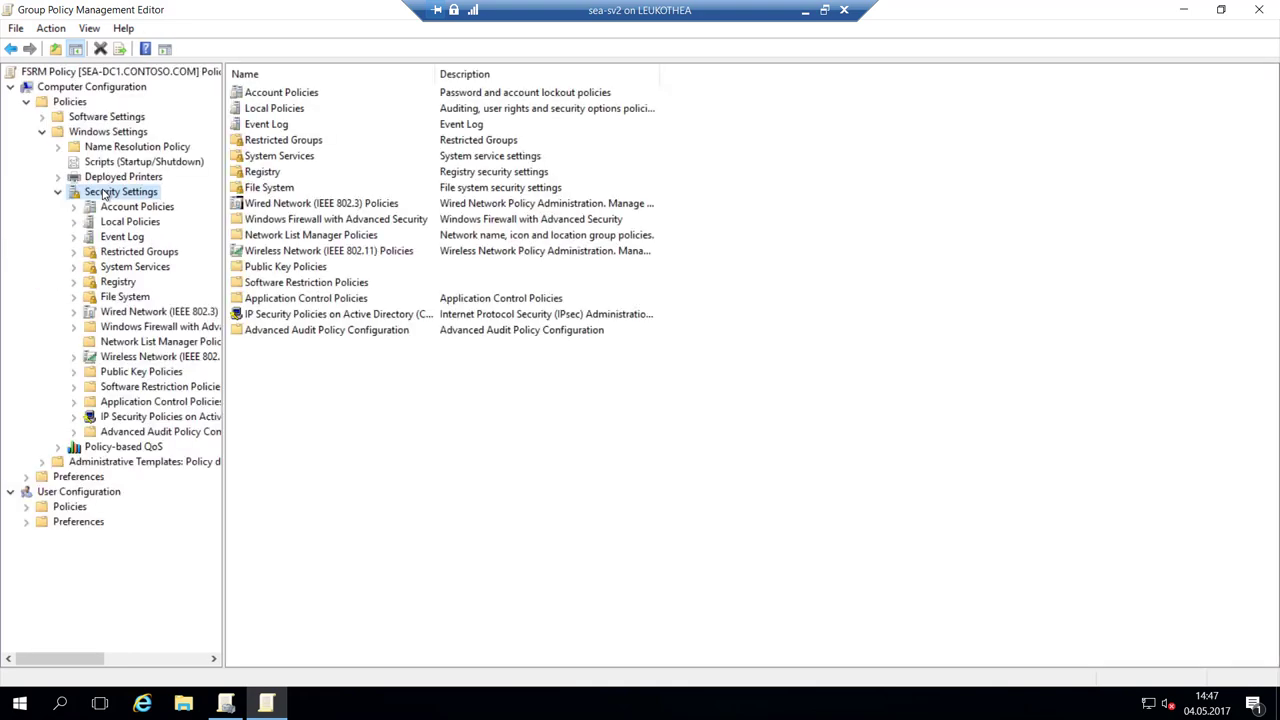
Expand Windows Firewall with Advanced Security and bring up the actions for its empty Inbound Rules.
click(143, 341)
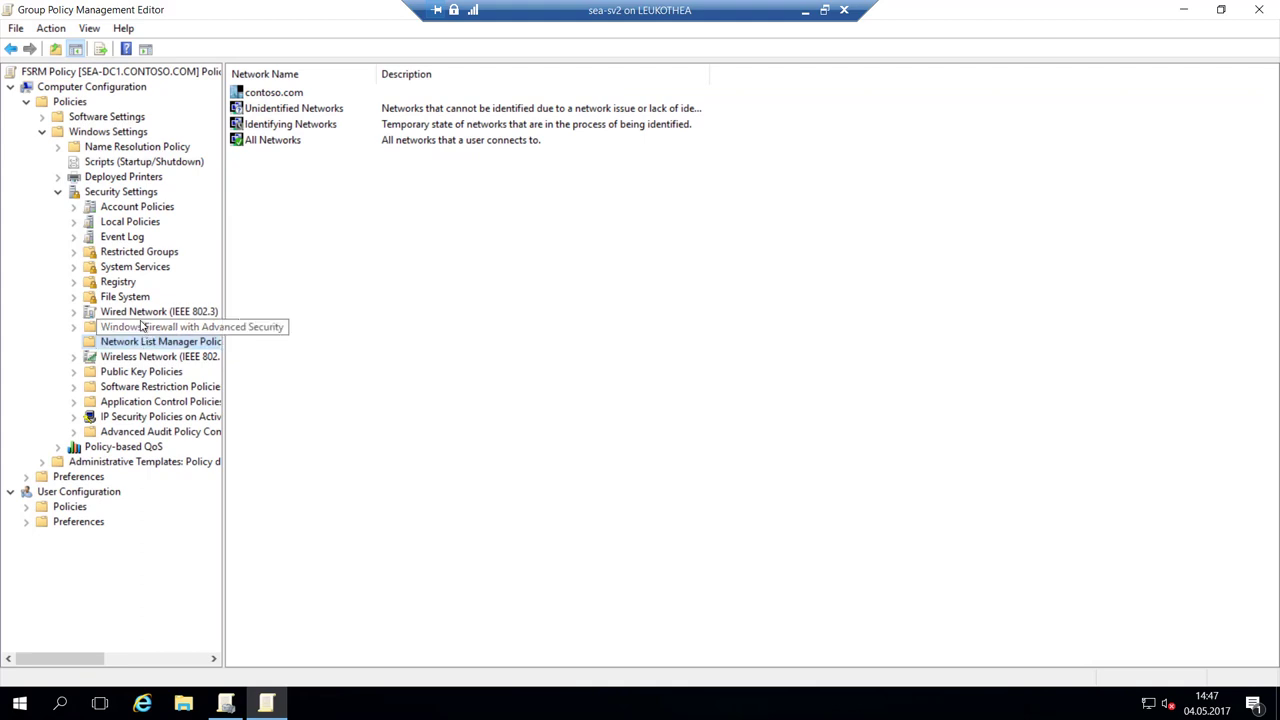
click(143, 327)
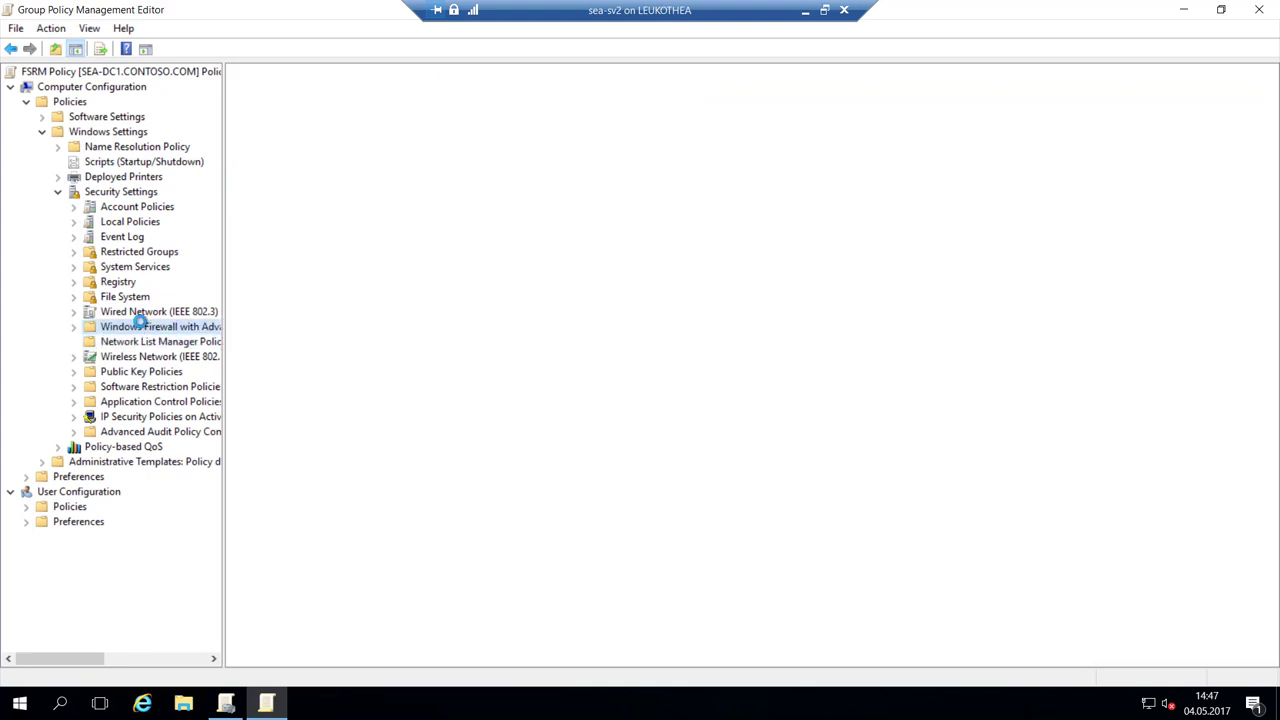
click(137, 341)
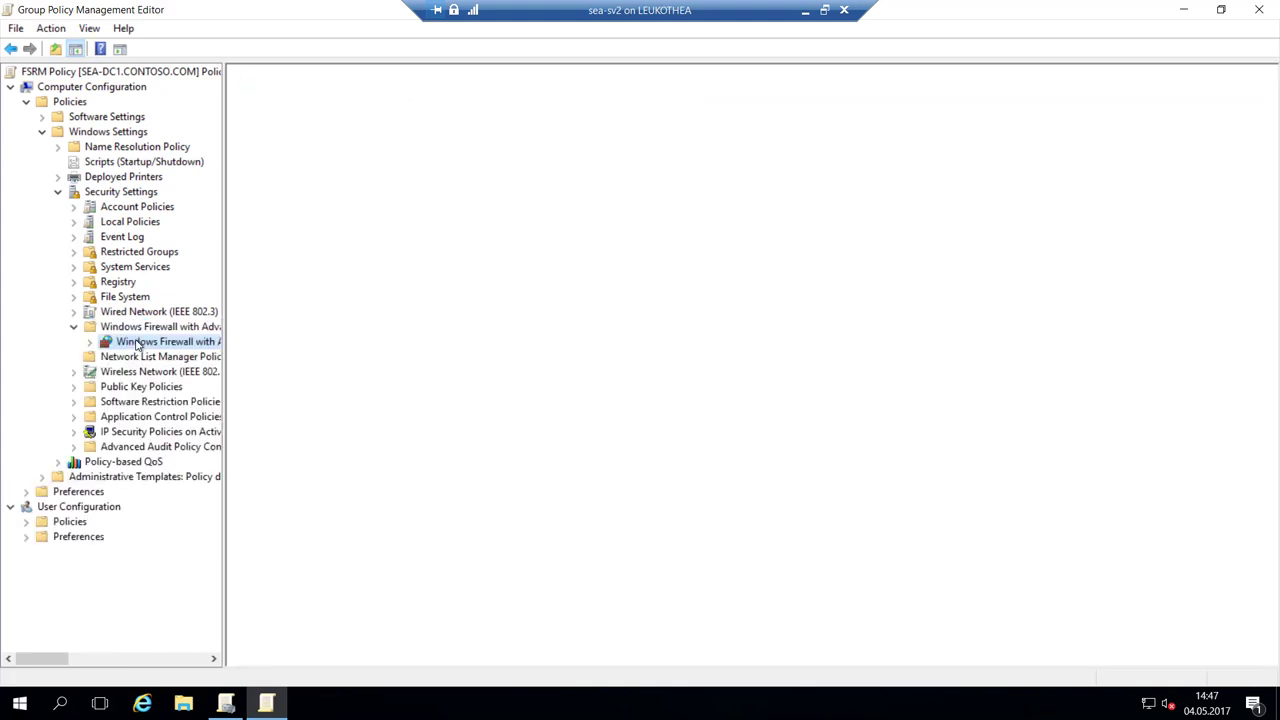
right_click(137, 343)
click(128, 343)
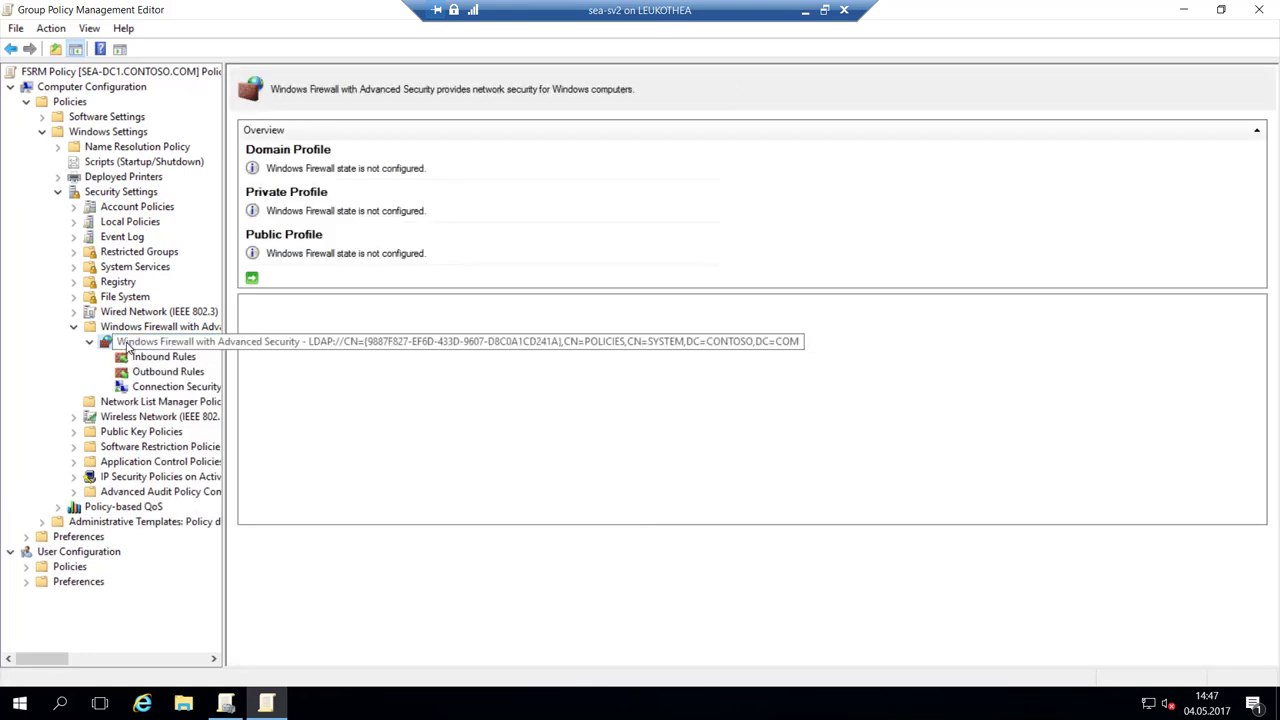
click(157, 372)
click(163, 357)
right_click(165, 357)
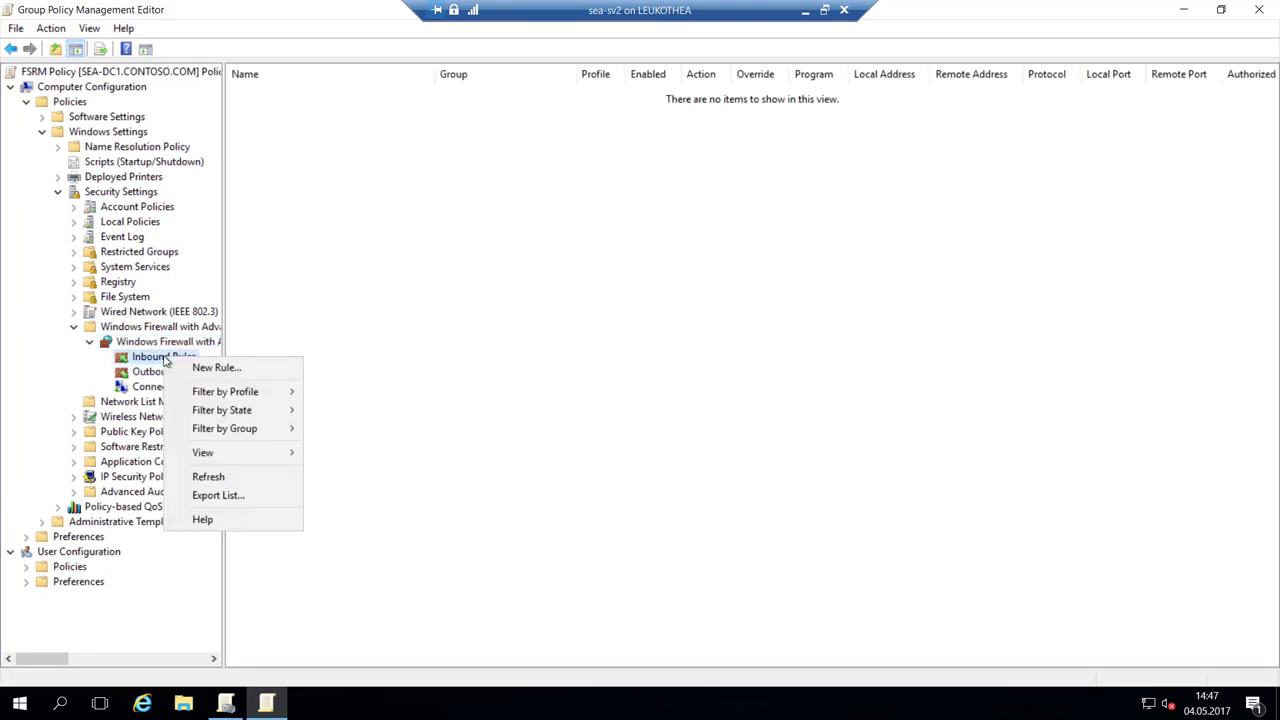
click(197, 368)
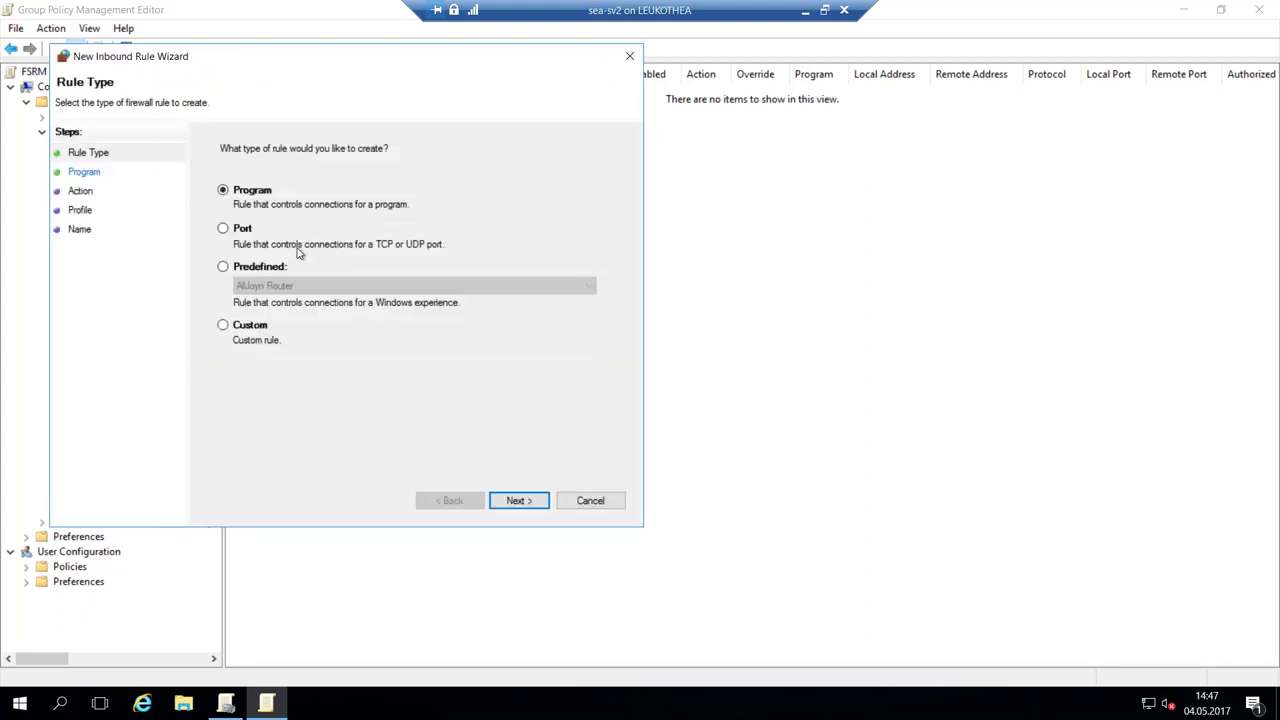
click(255, 268)
click(352, 287)
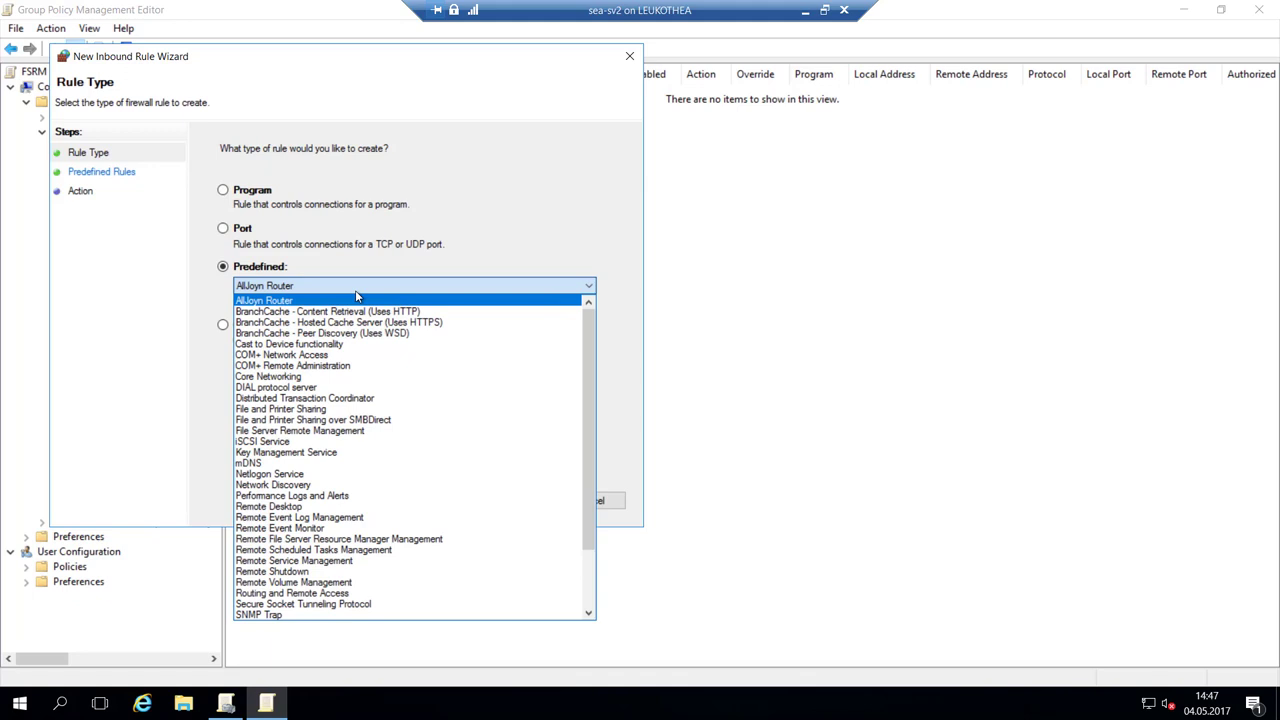
key(Down)
key(Down)
key(Down)
key(Down)
key(Down)
key(Down)
key(Down)
key(Down)
key(Down)
key(Down)
key(Down)
key(Down)
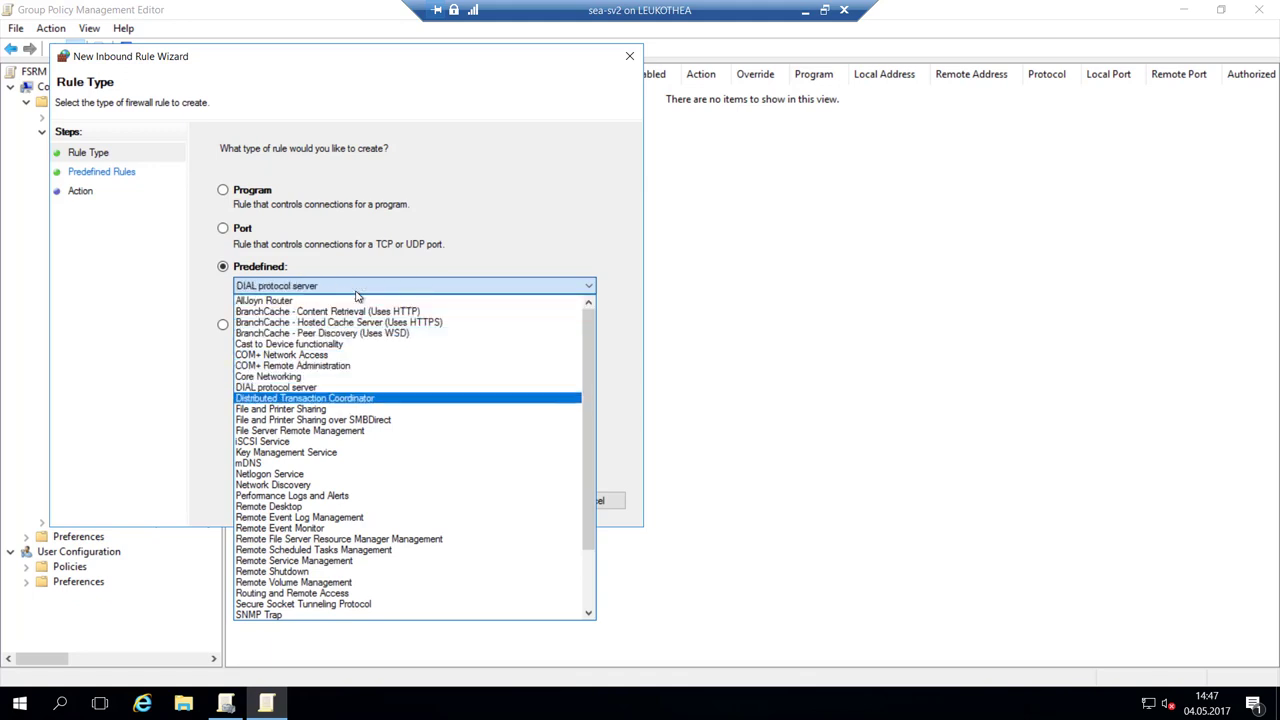
key(Down)
key(Down)
key(Down)
key(Down)
key(Down)
key(Down)
key(Down)
key(Down)
key(Down)
key(Down)
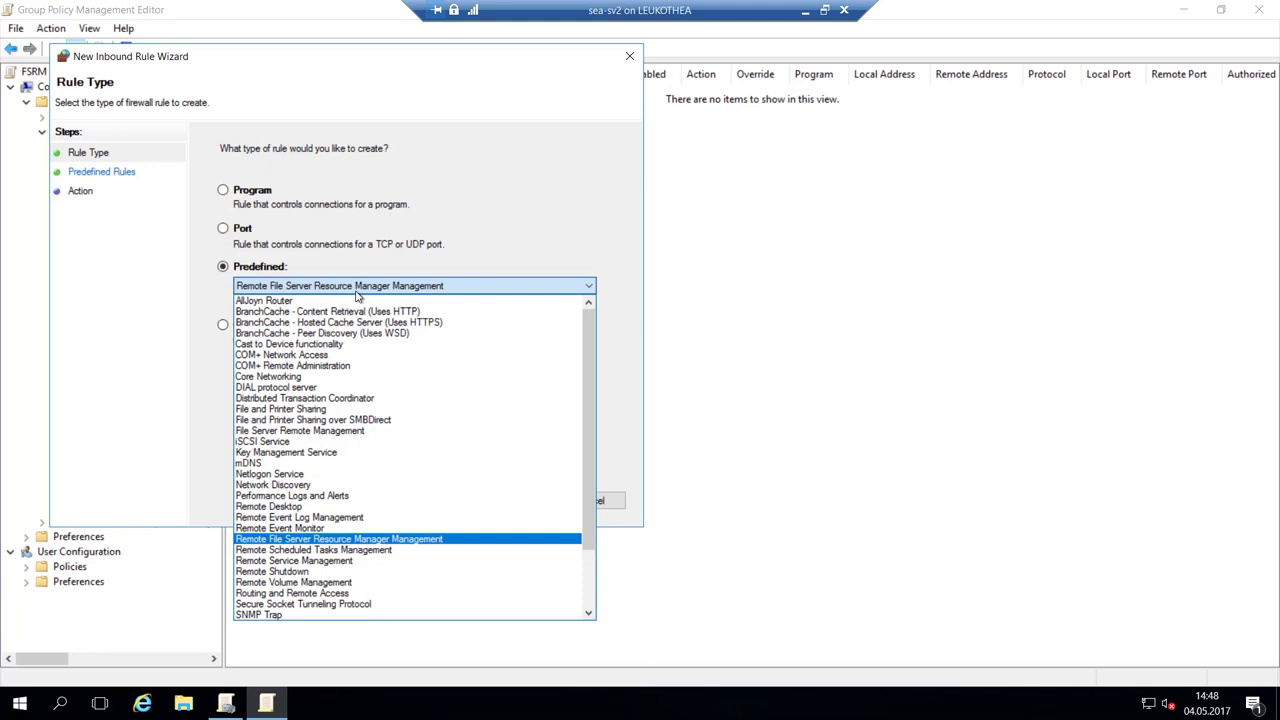
key(Escape)
key(Escape)
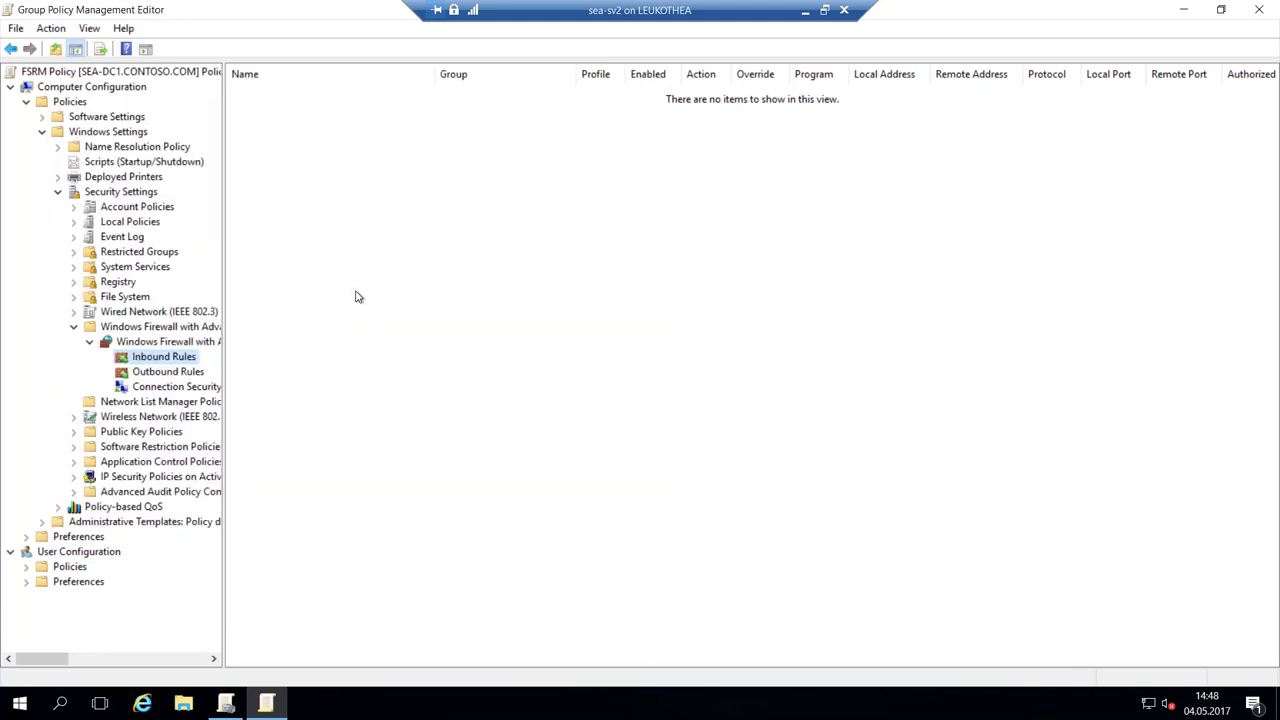
Close the sea-sv2 Group Policy editor and remote session, then connect to sea-cl1 in full screen.
click(1259, 9)
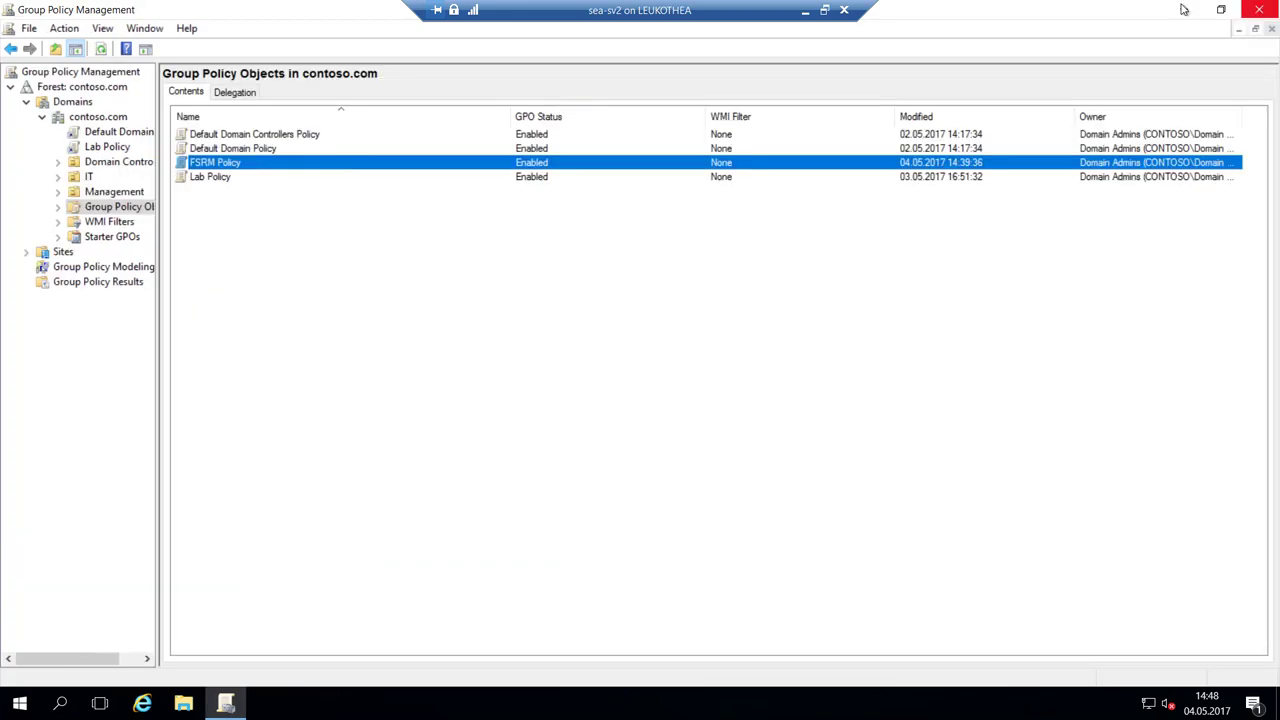
click(845, 10)
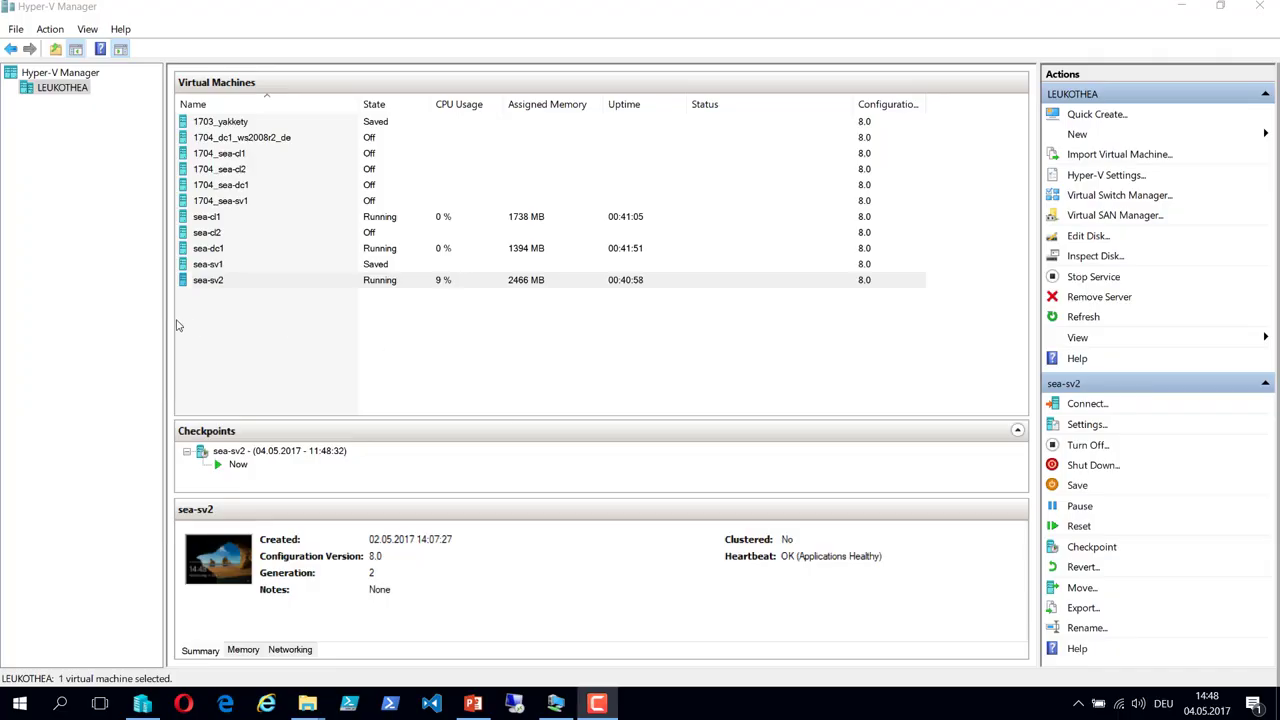
click(225, 218)
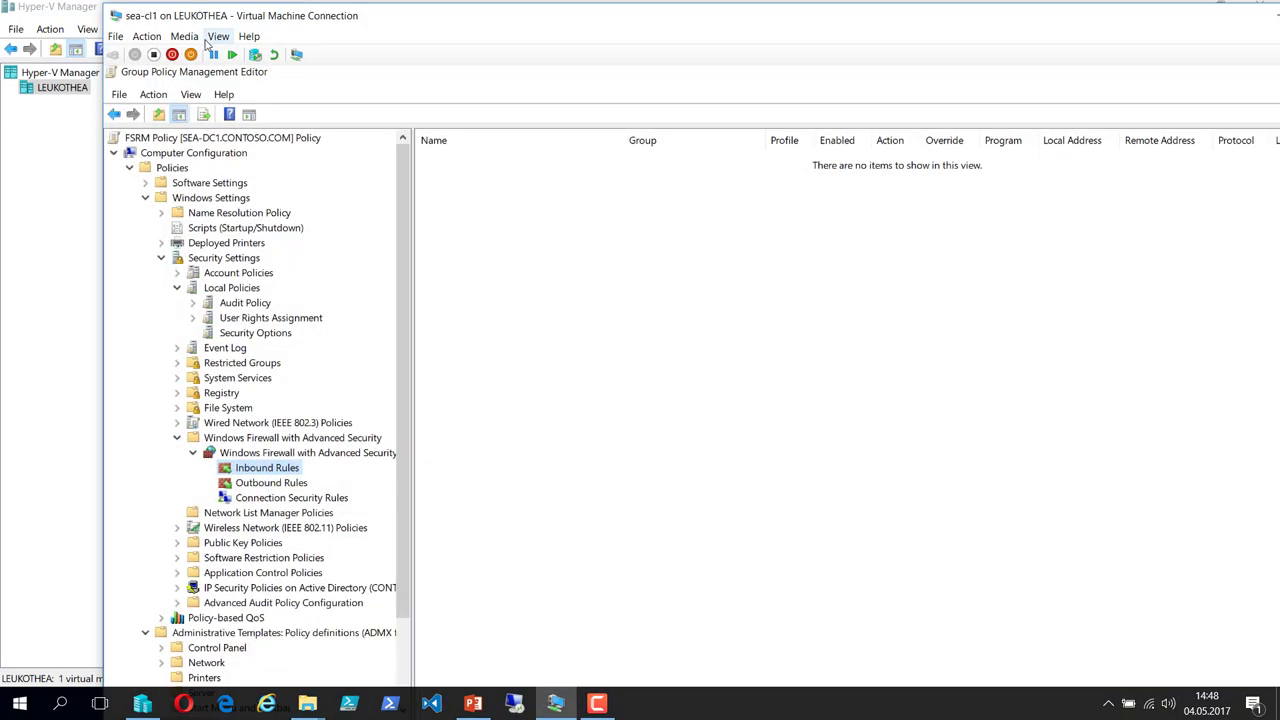
click(218, 36)
click(240, 55)
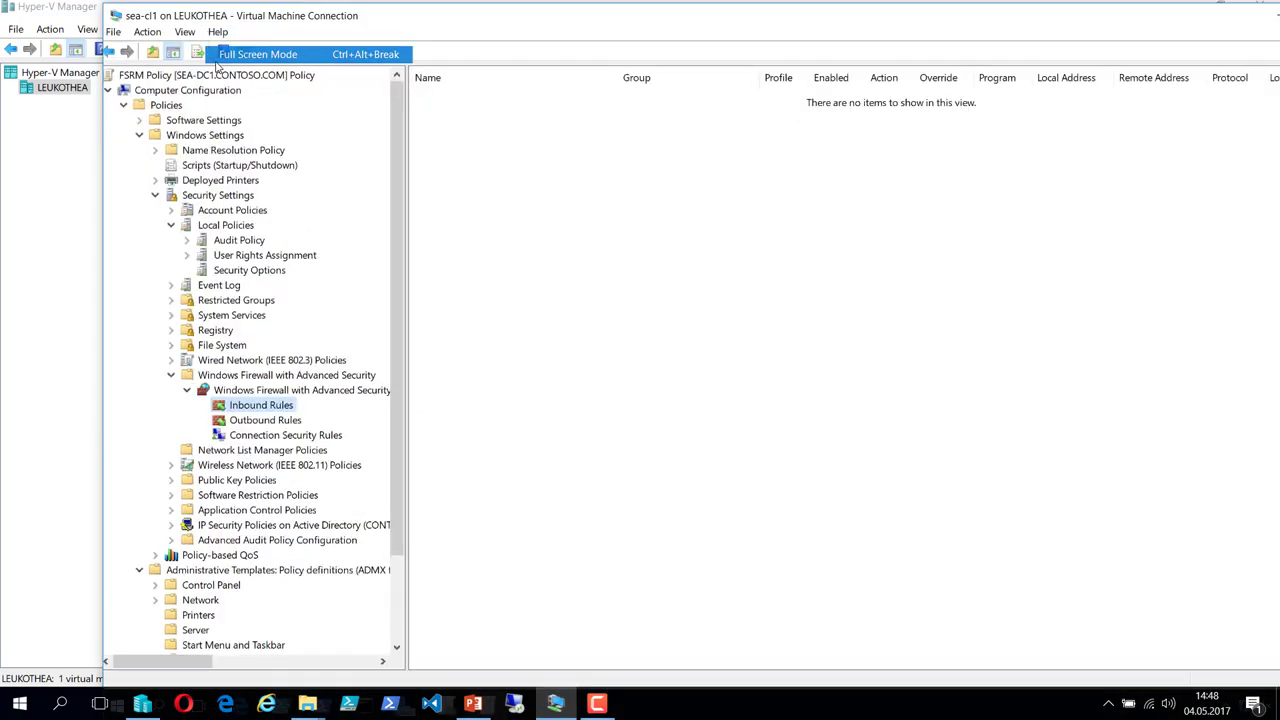
Close both Group Policy consoles on sea-cl1 and place the cursor on the script's line 17.
click(1262, 6)
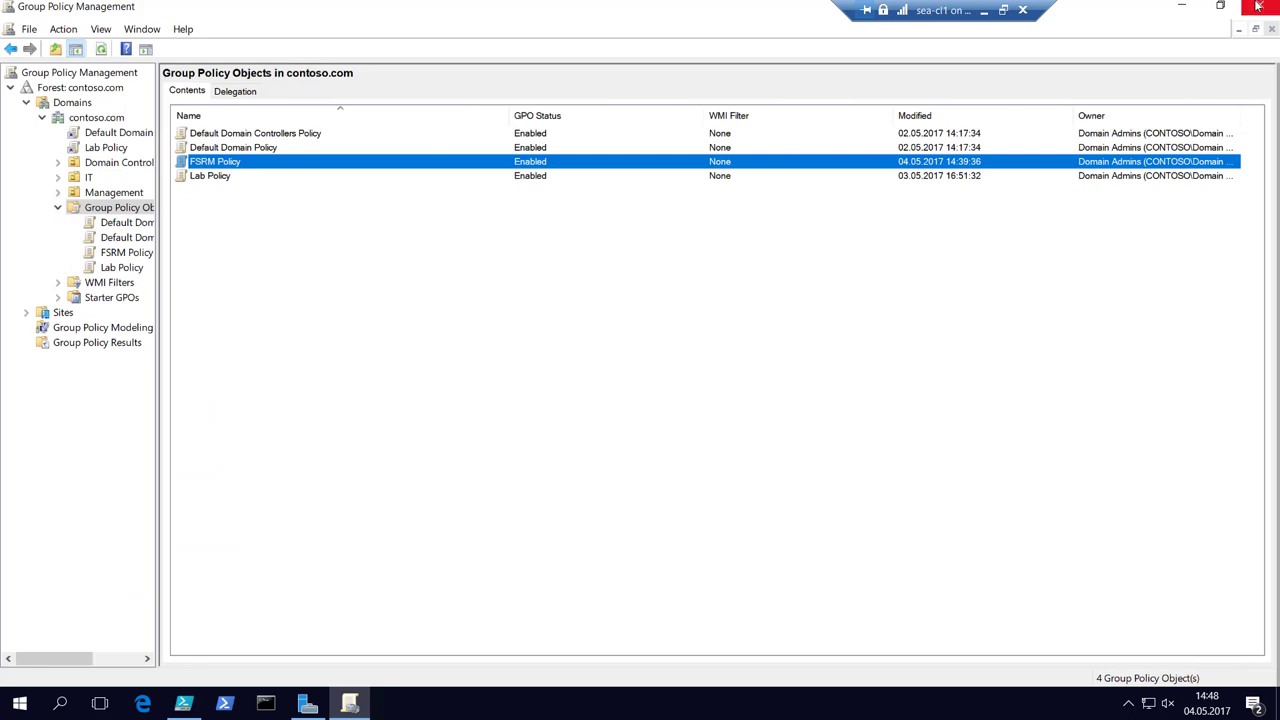
click(1260, 6)
click(64, 329)
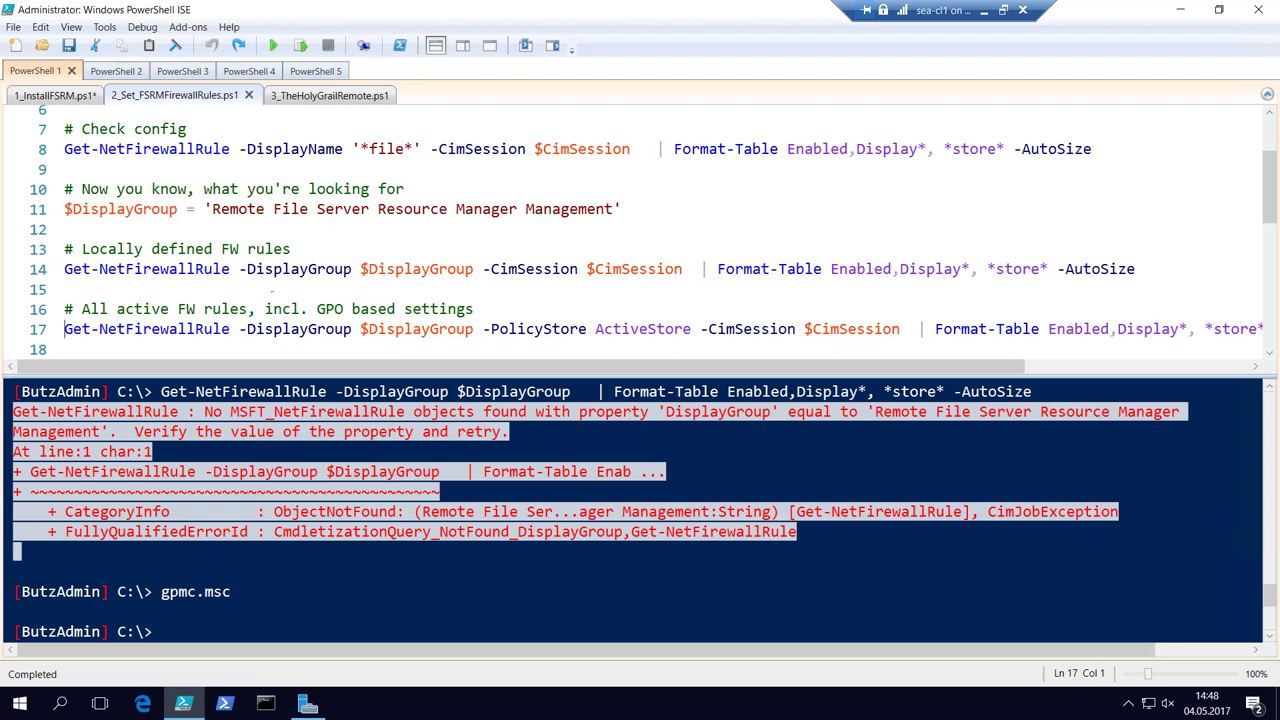
Shrink the script text and run lines 17 and 20 to check the FSRM firewall rules remotely and locally.
key(ctrl+minus)
key(ctrl+minus)
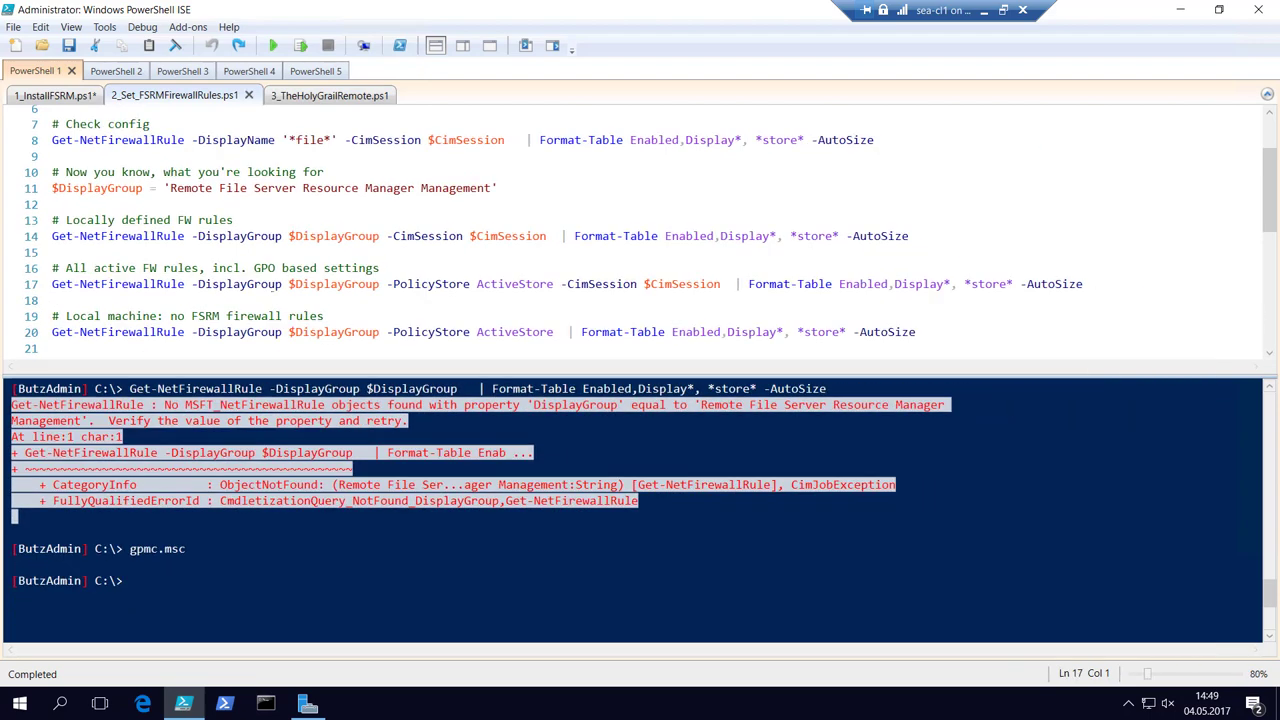
key(F8)
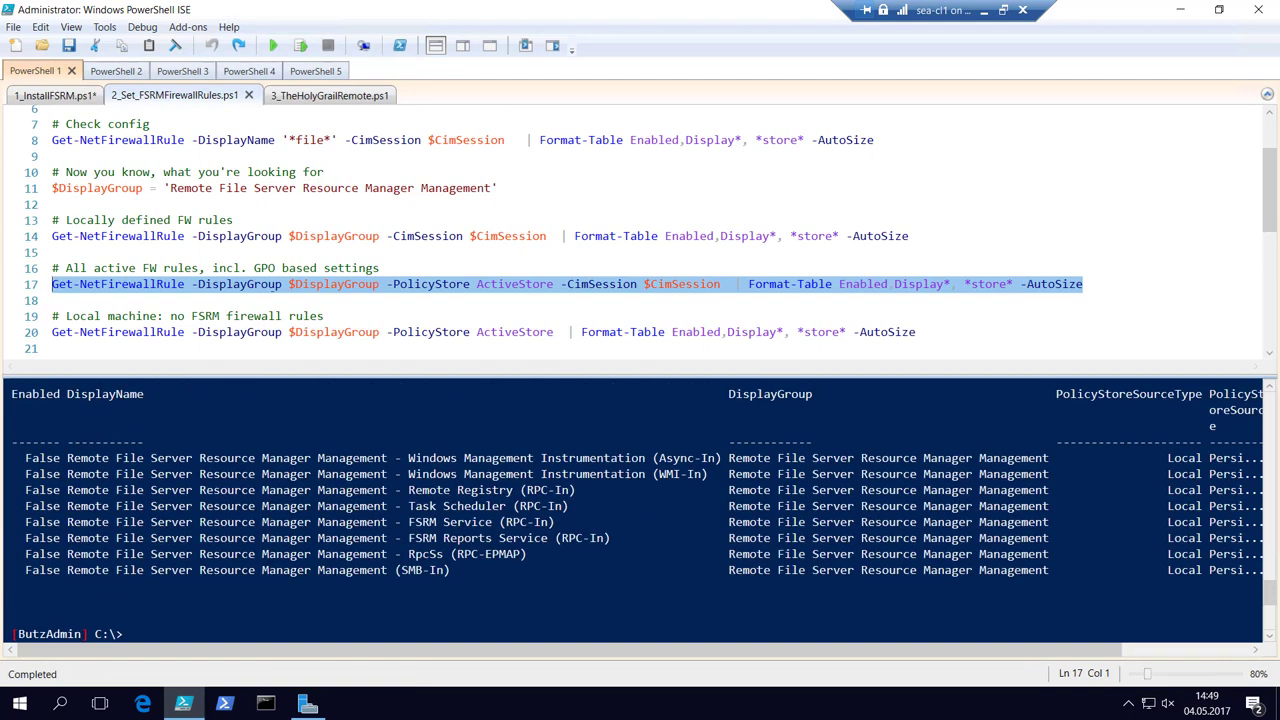
key(Down)
key(Down)
key(Down)
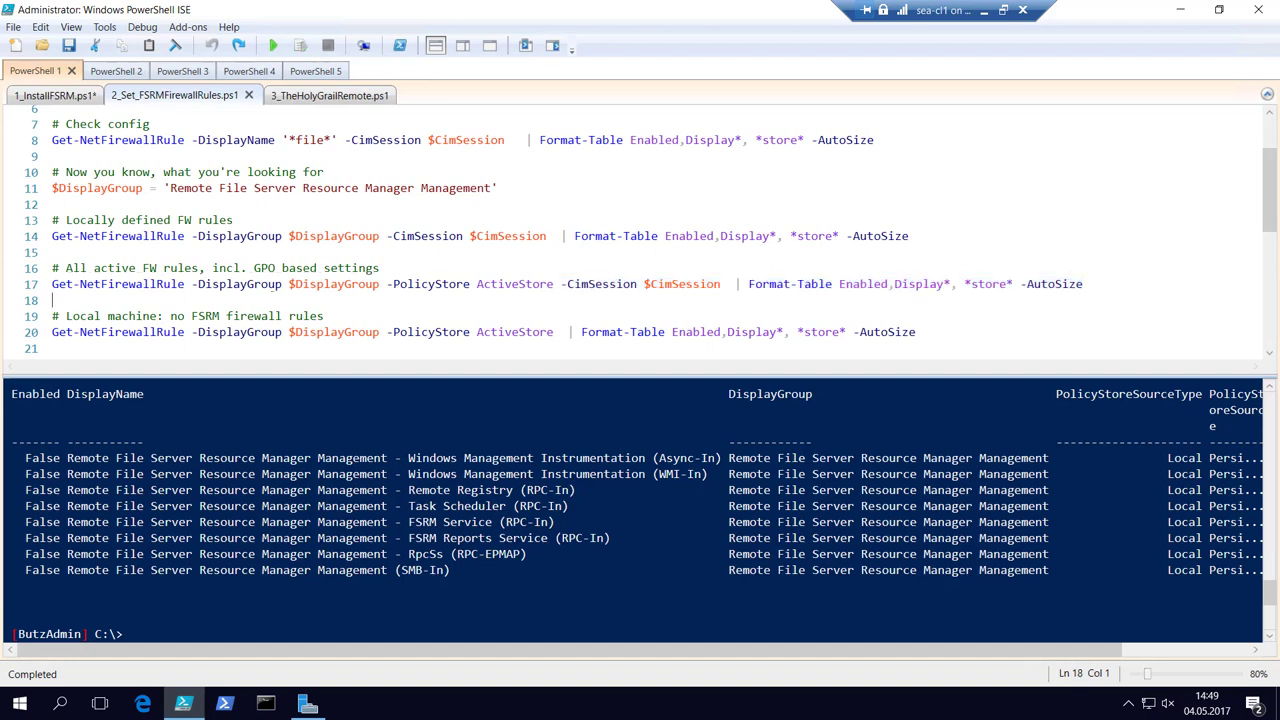
key(F8)
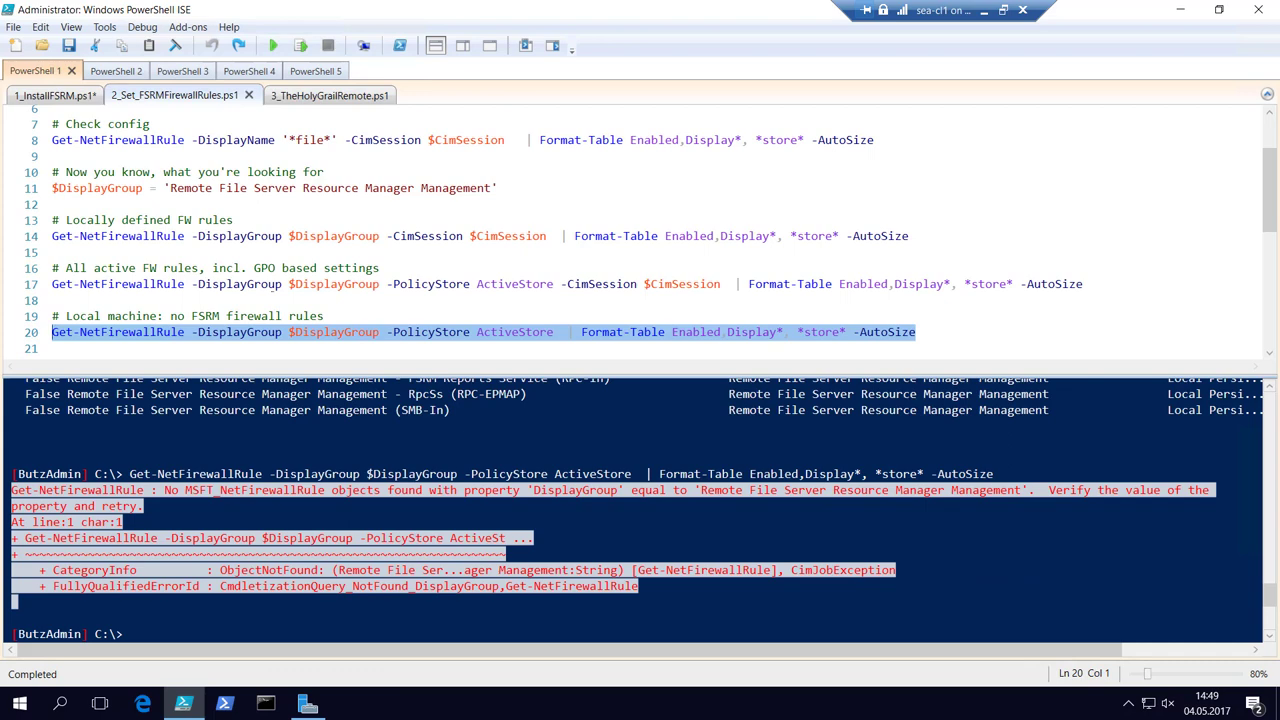
Run line 23's Set-NetFirewallRule to enable the FSRM firewall rules on sea-sv2.
key(Down)
key(Down)
key(Down)
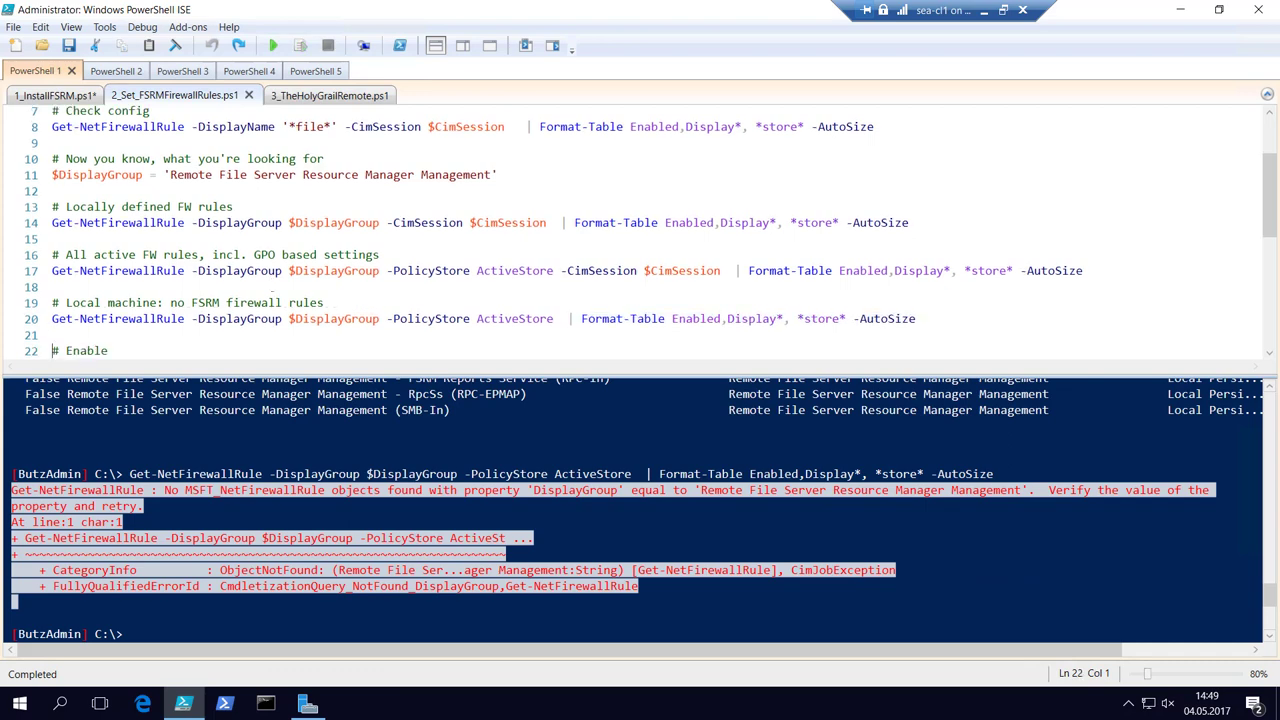
key(Down)
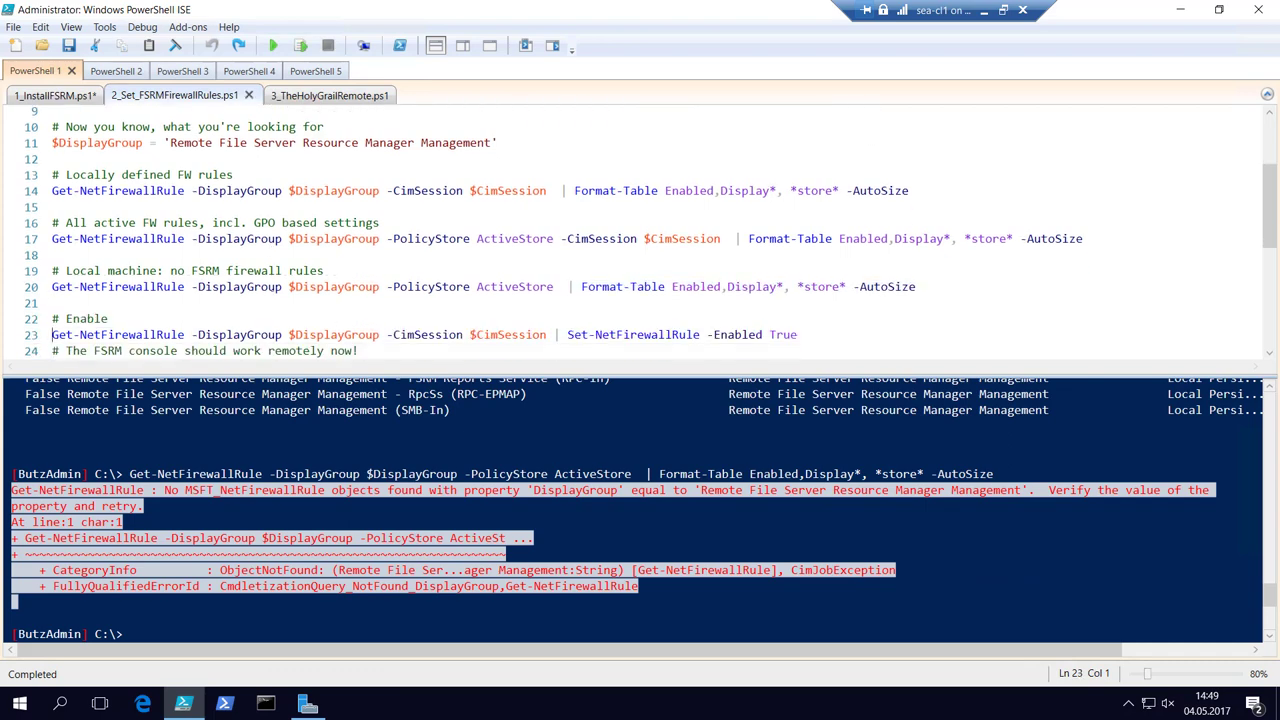
key(F8)
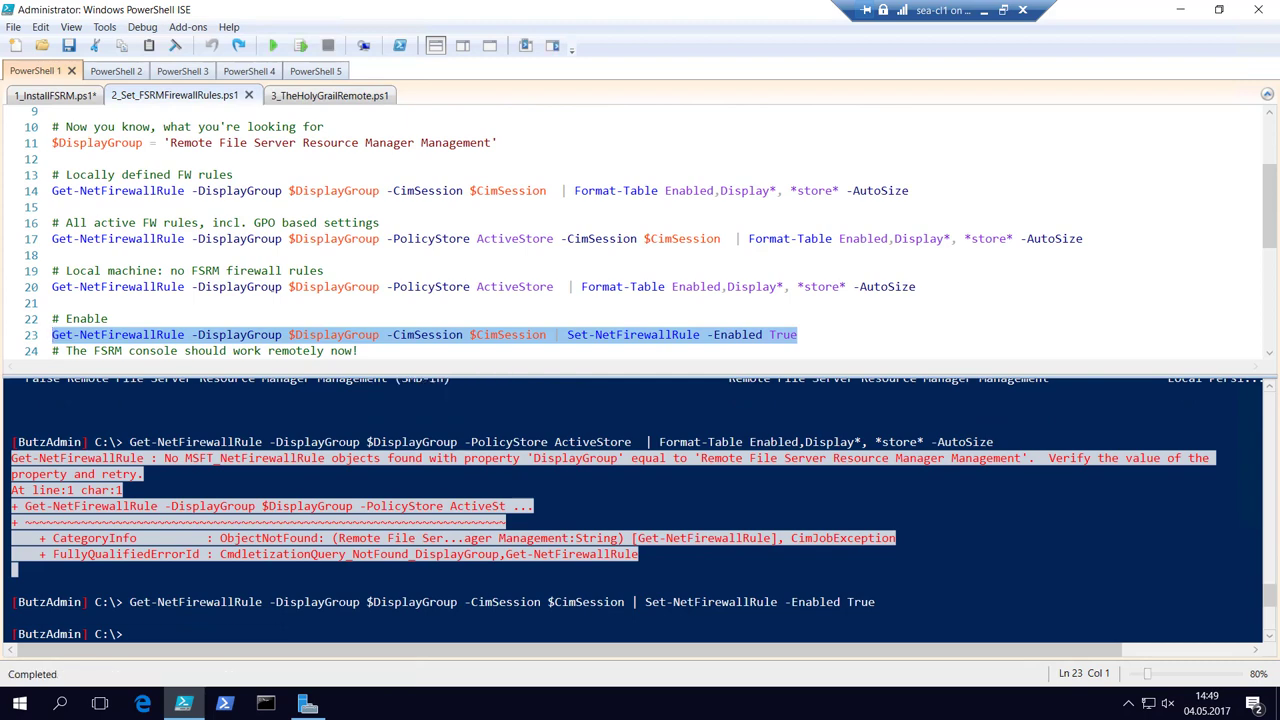
click(308, 705)
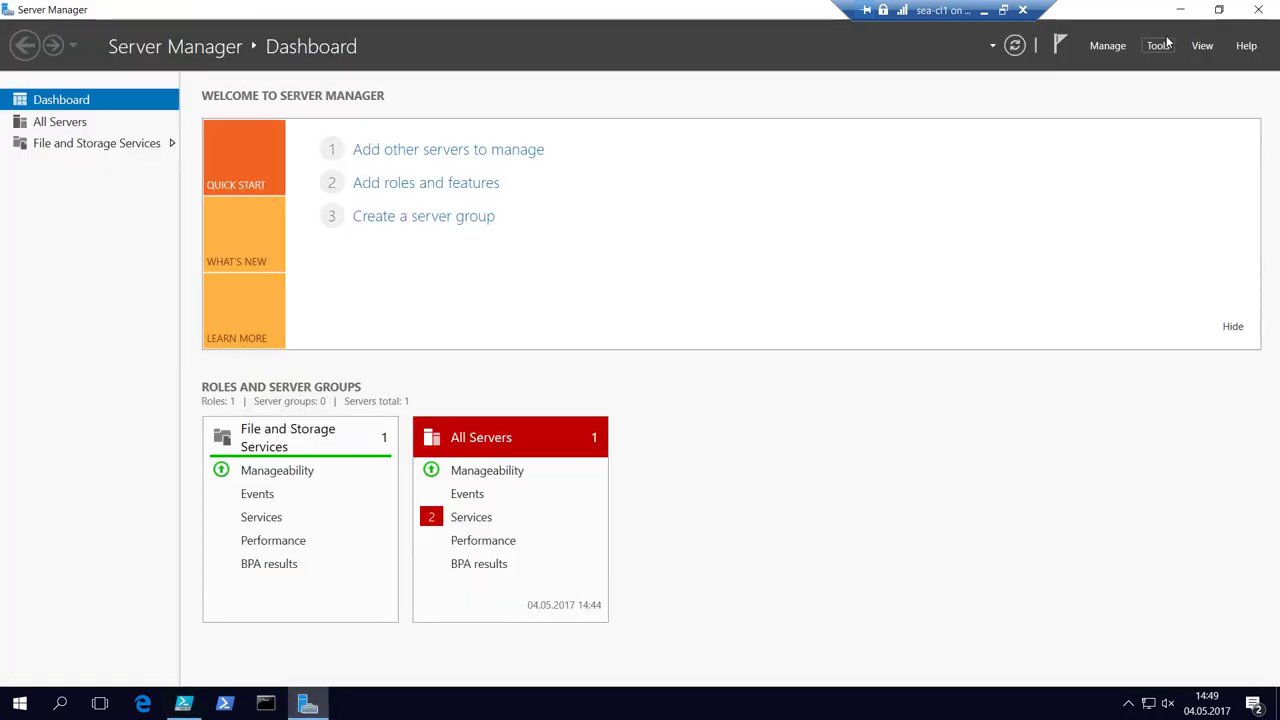
Launch File Server Resource Manager from Tools and connect it to another computer, sea-sv2.
click(1160, 48)
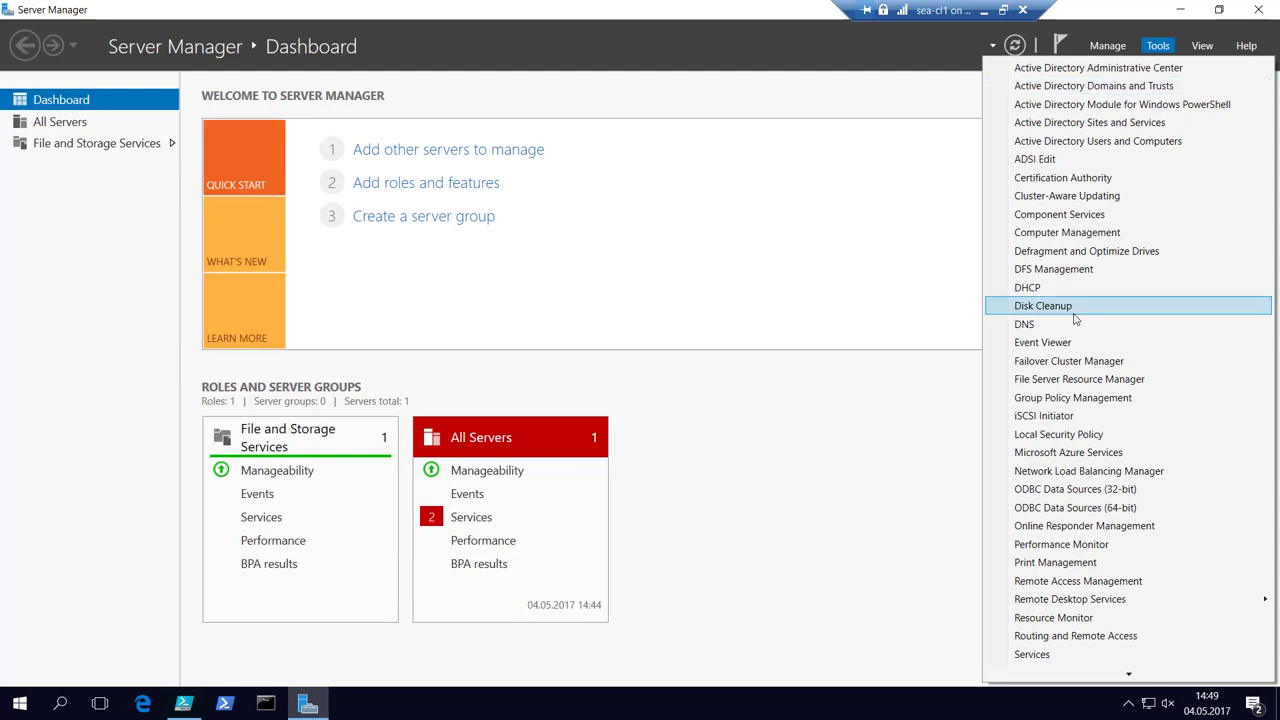
click(1054, 385)
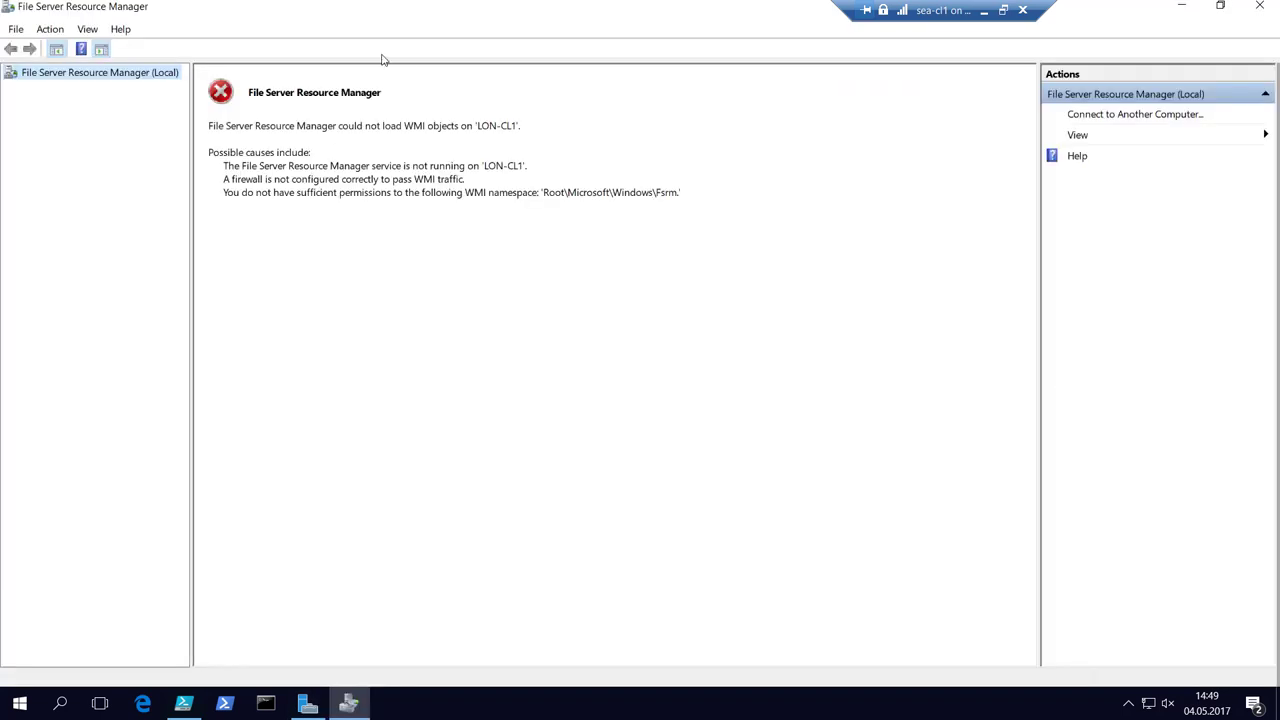
right_click(128, 78)
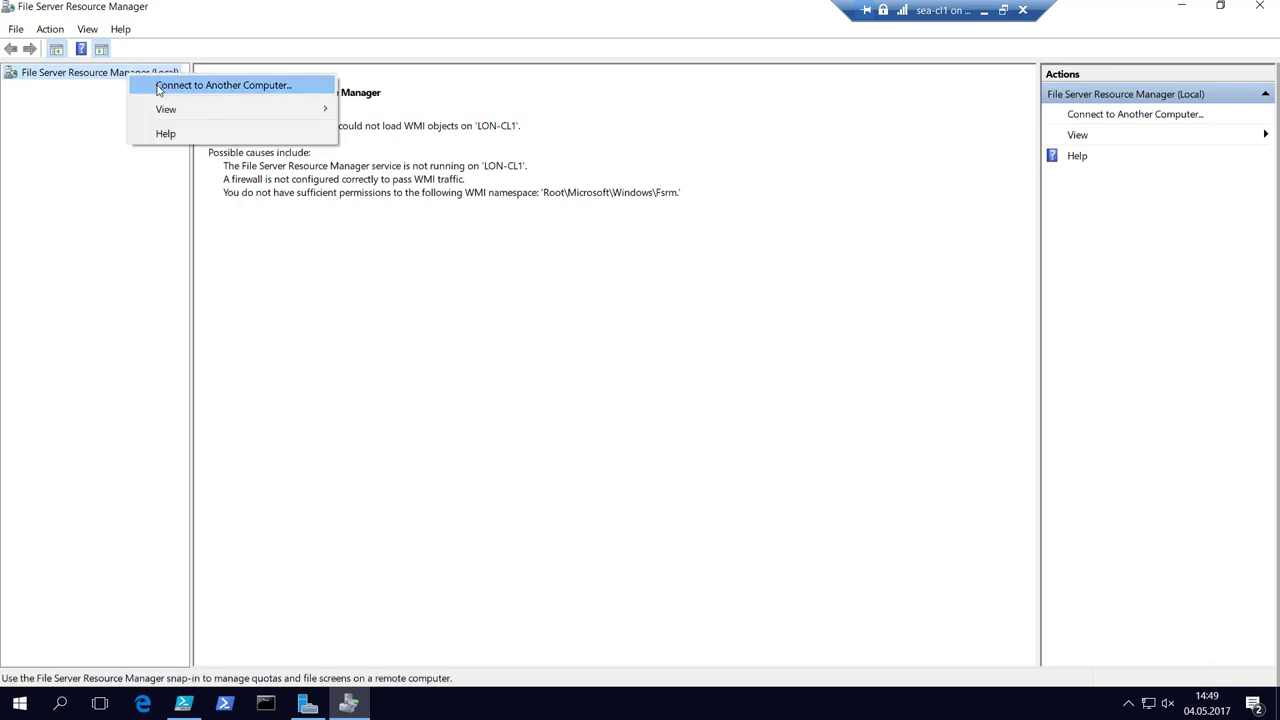
click(157, 87)
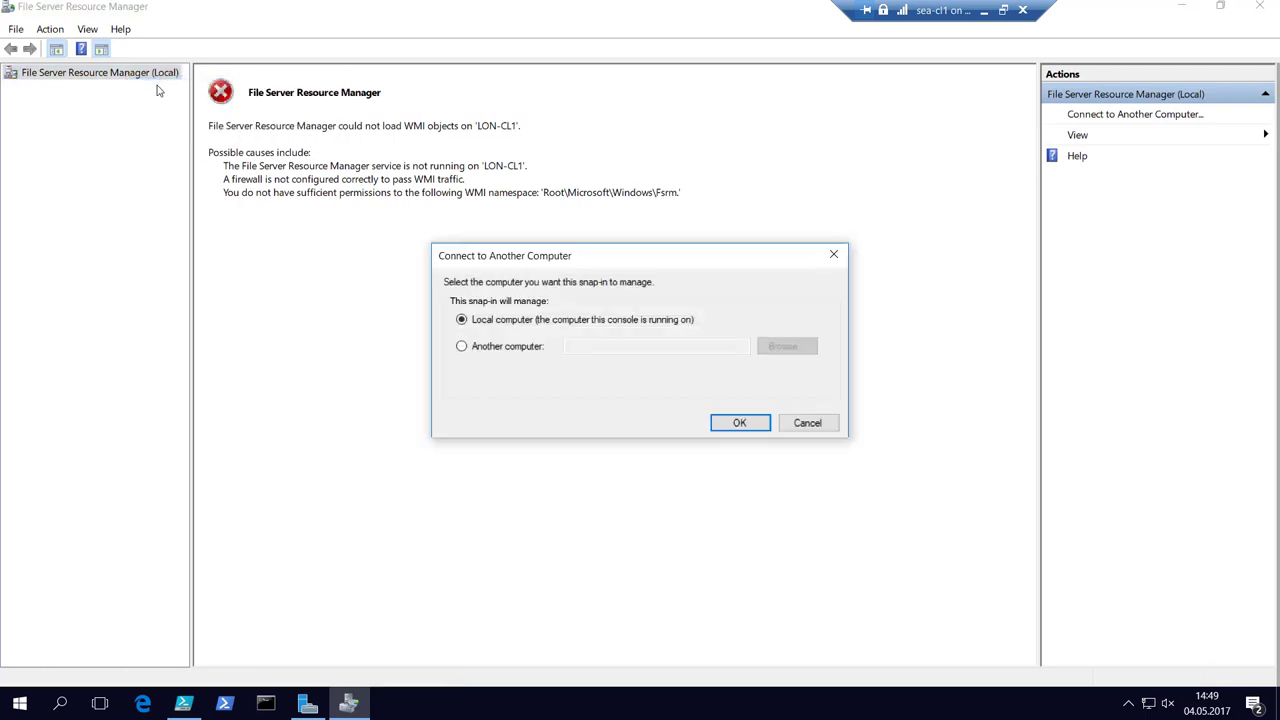
click(489, 346)
click(688, 352)
text(se)
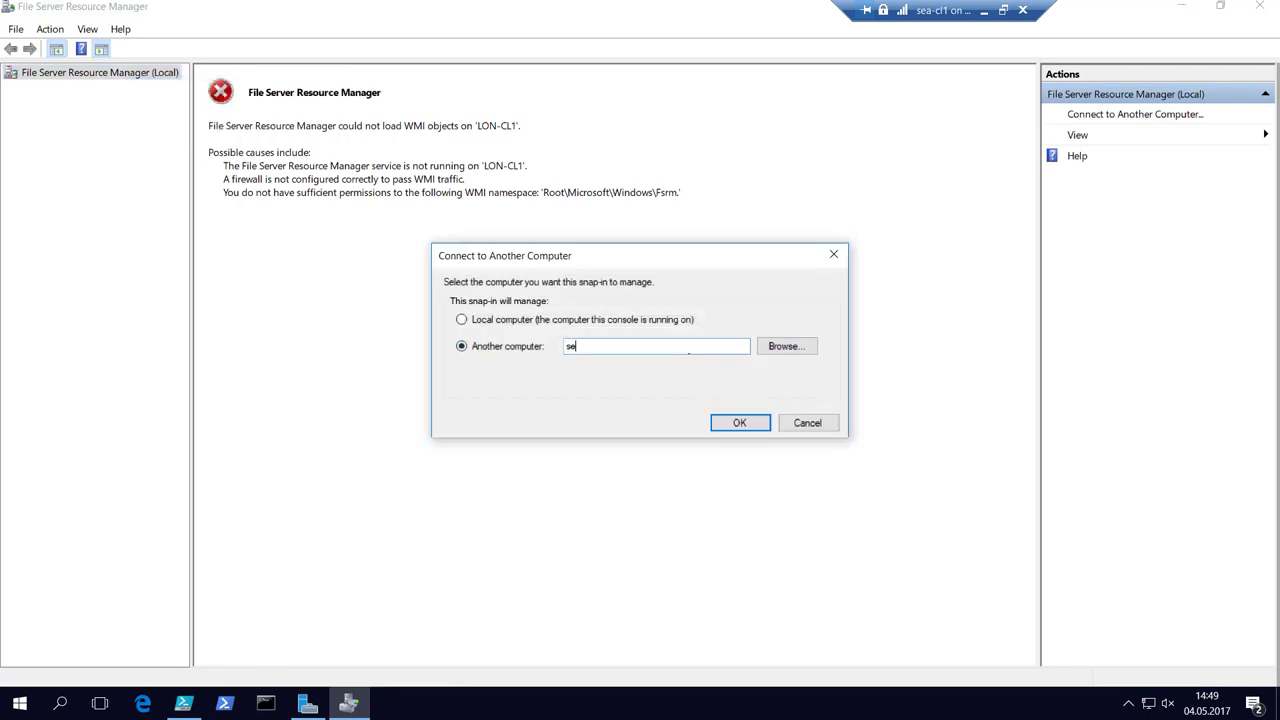
text(a-sv2)
key(Return)
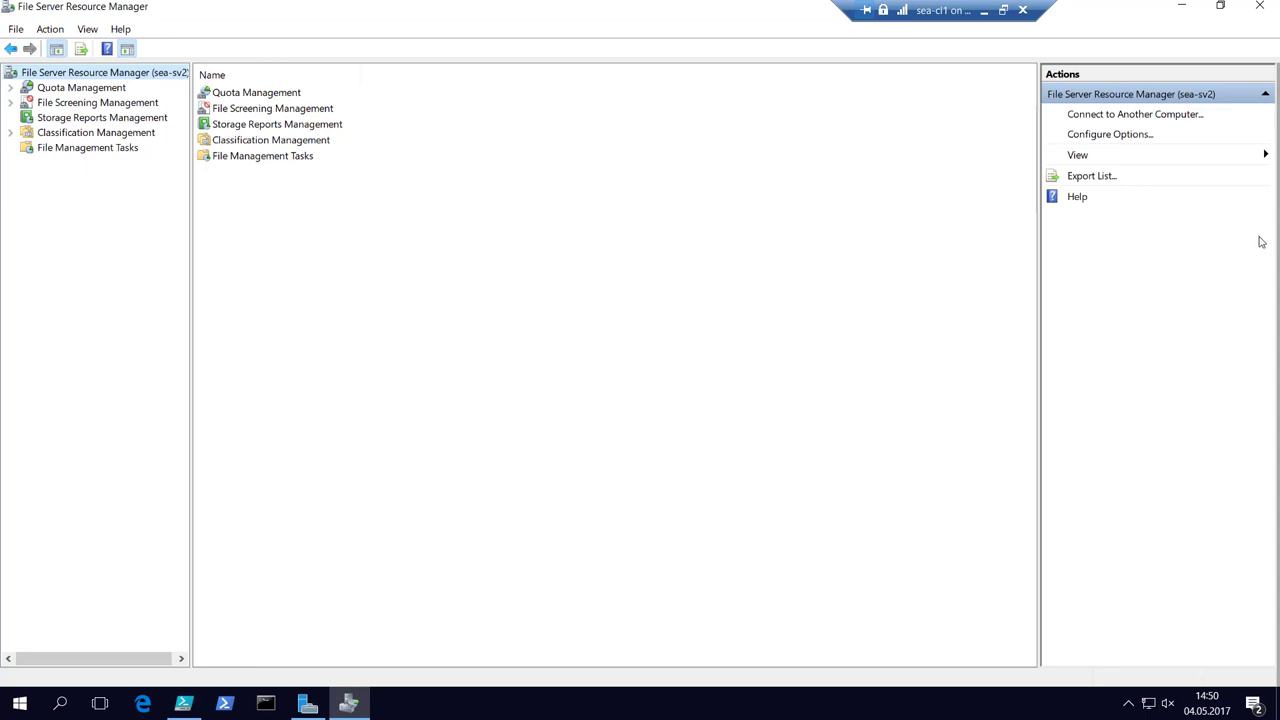
Close File Server Resource Manager and Server Manager and move down to the script's Disable section.
click(1257, 8)
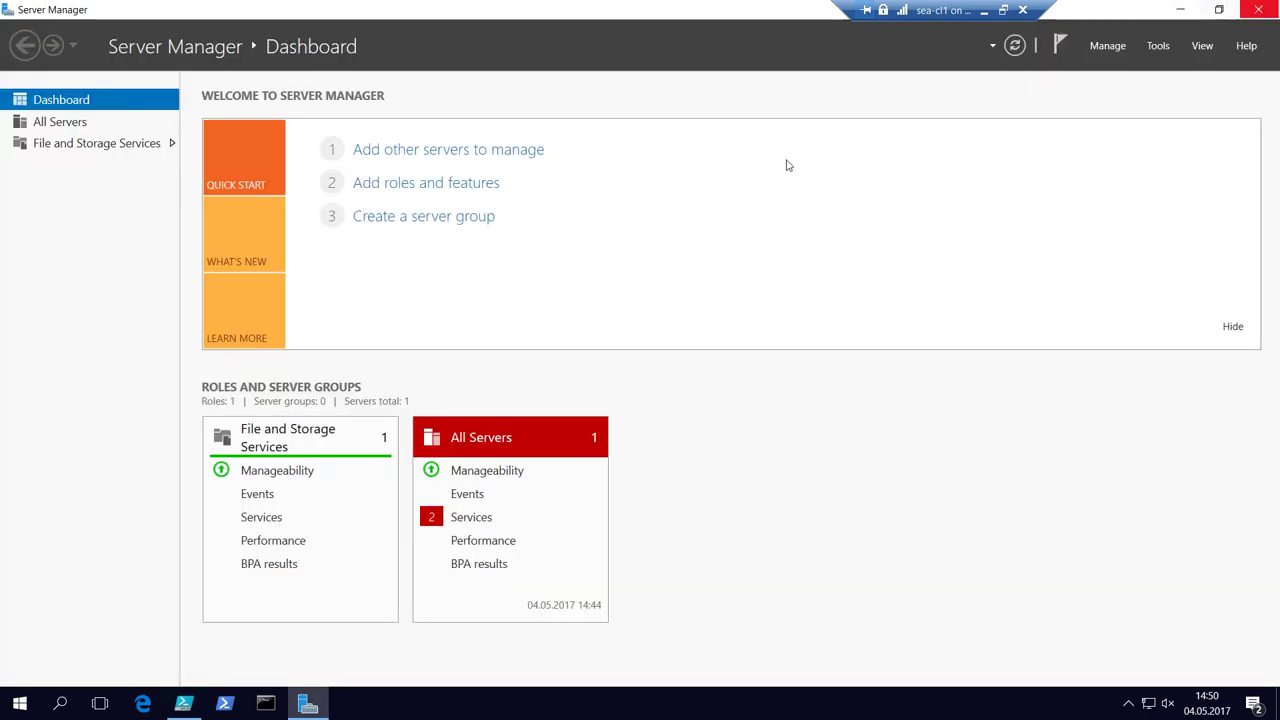
click(1257, 9)
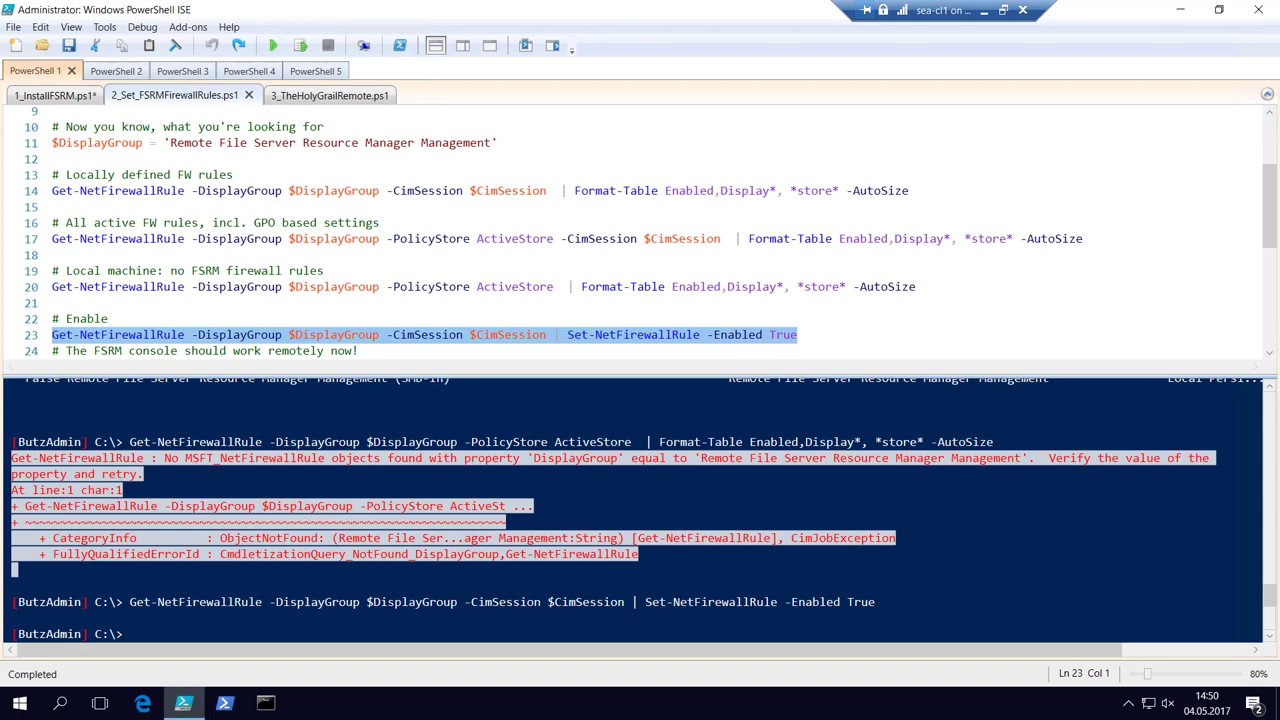
key(Down)
key(Down)
key(Down)
Paste a new line below the line 27 disable command, then switch to 3_TheHolyGrailRemote.ps1.
key(End)
key(Return)
text(Get-NetFirewallRule -DisplayGroup $DisplayGroup -CimSession $CimSession | Set-NetFirewallRule -Enabled False)
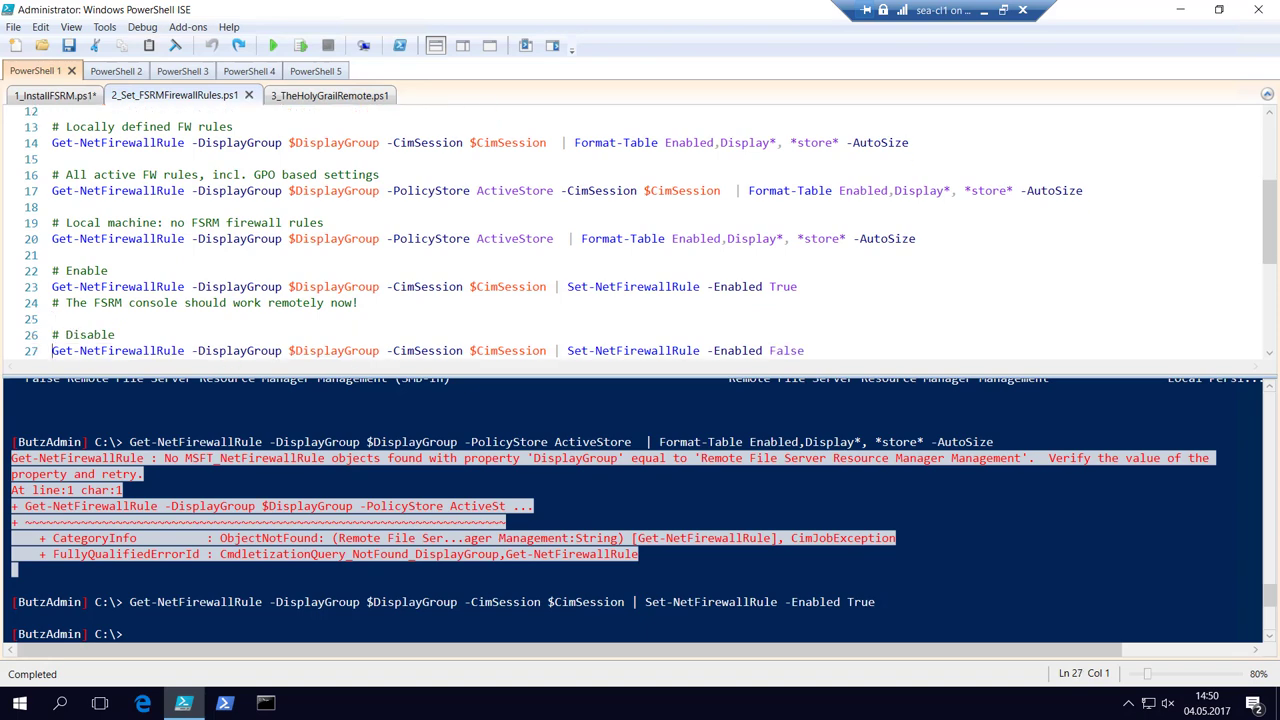
key(Return)
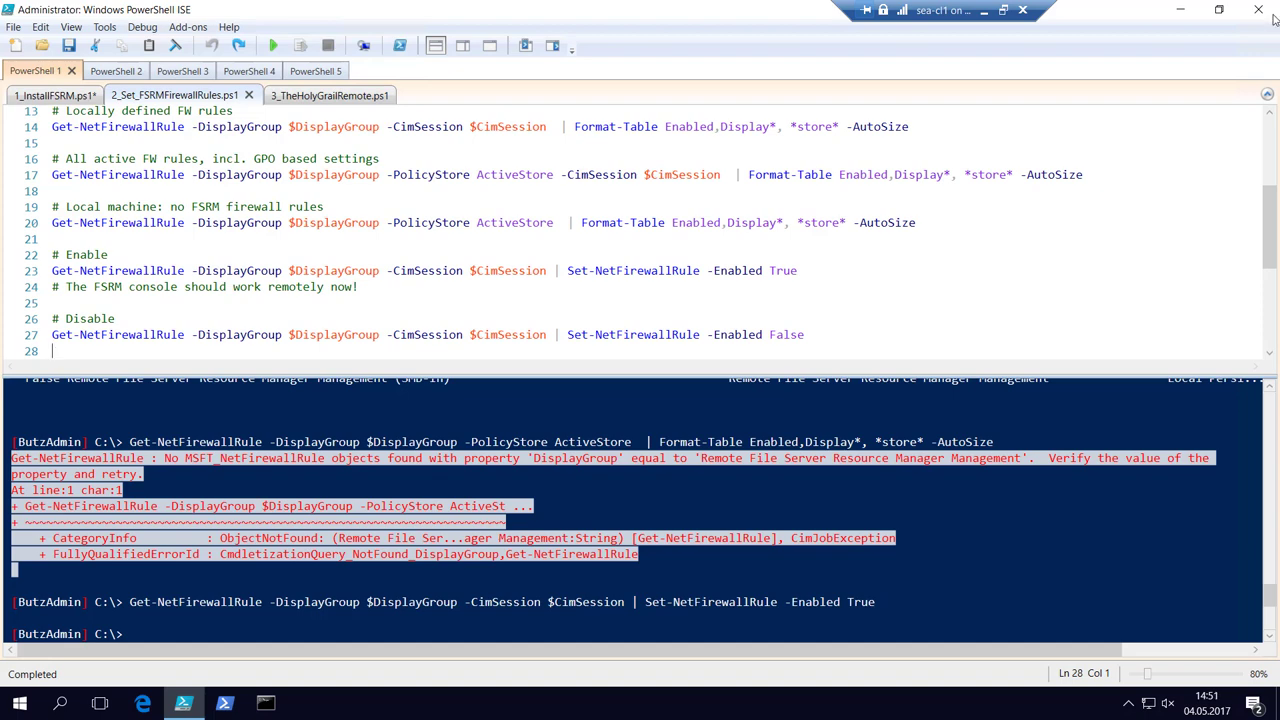
click(301, 95)
Go to the top of 3_TheHolyGrailRemote.ps1 and remove any existing CIM sessions.
click(610, 354)
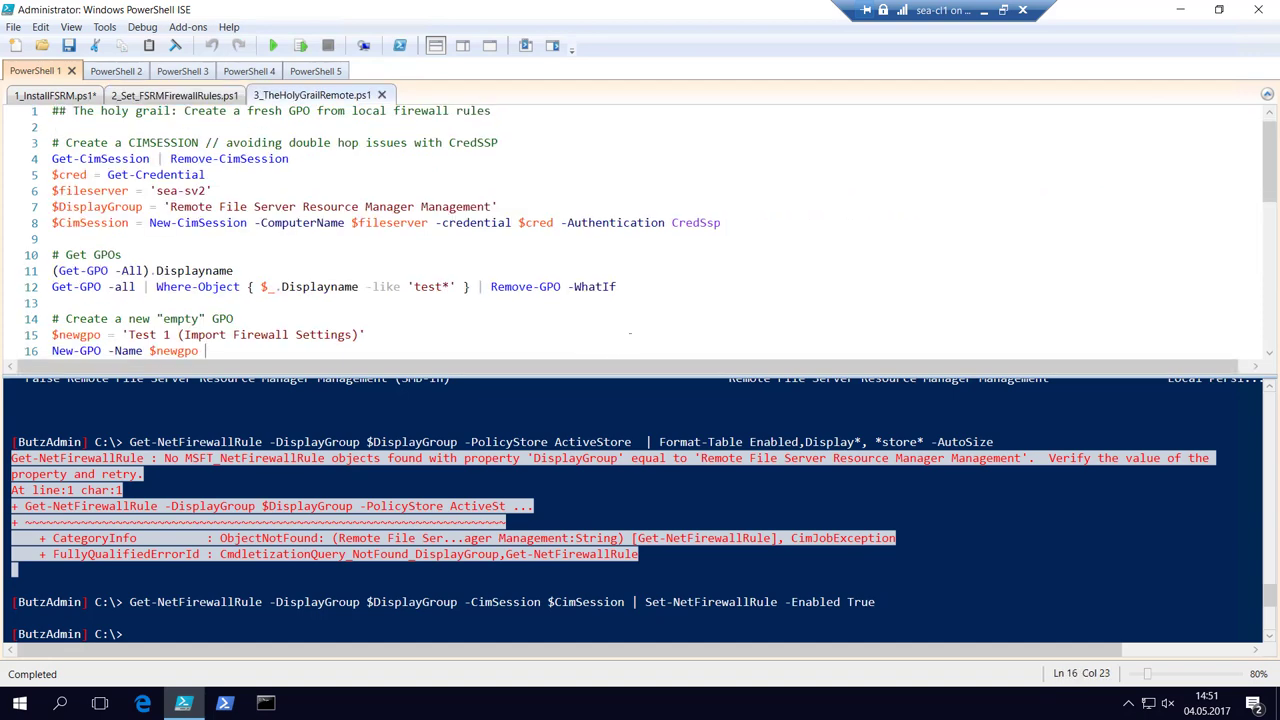
key(Up)
key(Up)
key(Up)
key(Up)
key(Up)
key(Up)
key(Up)
key(Up)
key(Up)
key(Up)
key(Up)
key(Up)
key(Up)
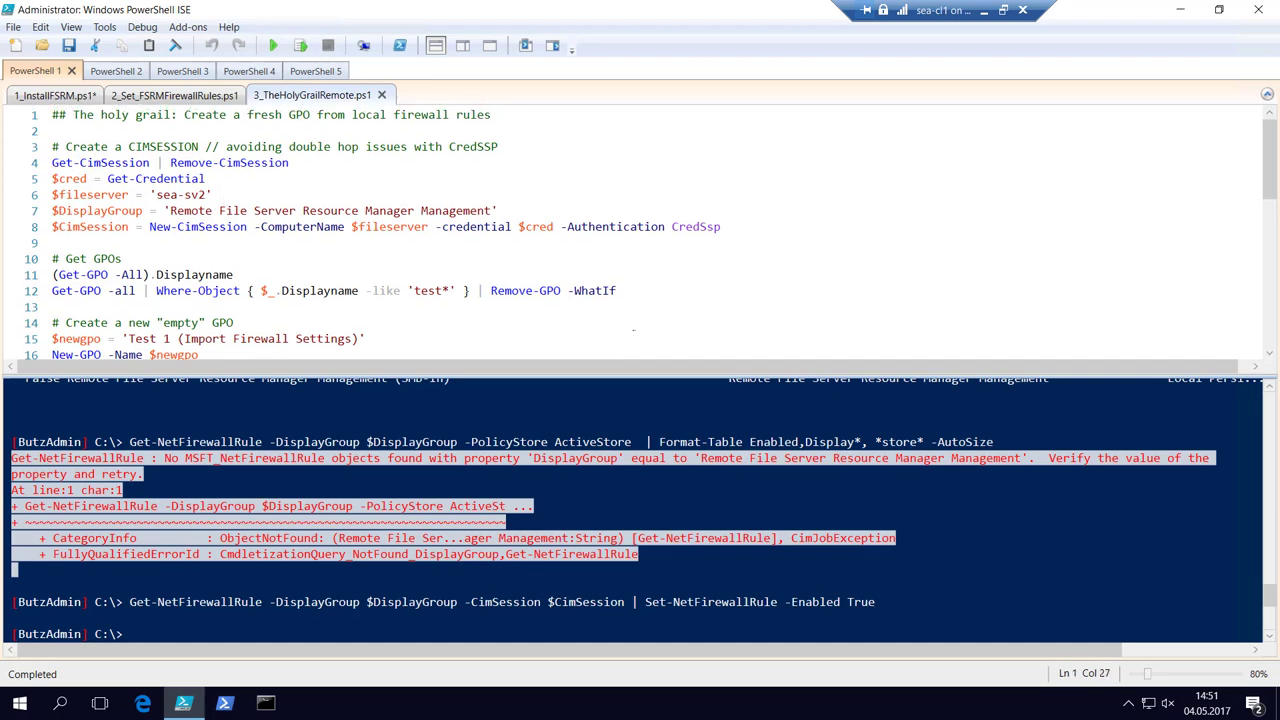
ctrl+scroll(633, 329, up, 5)
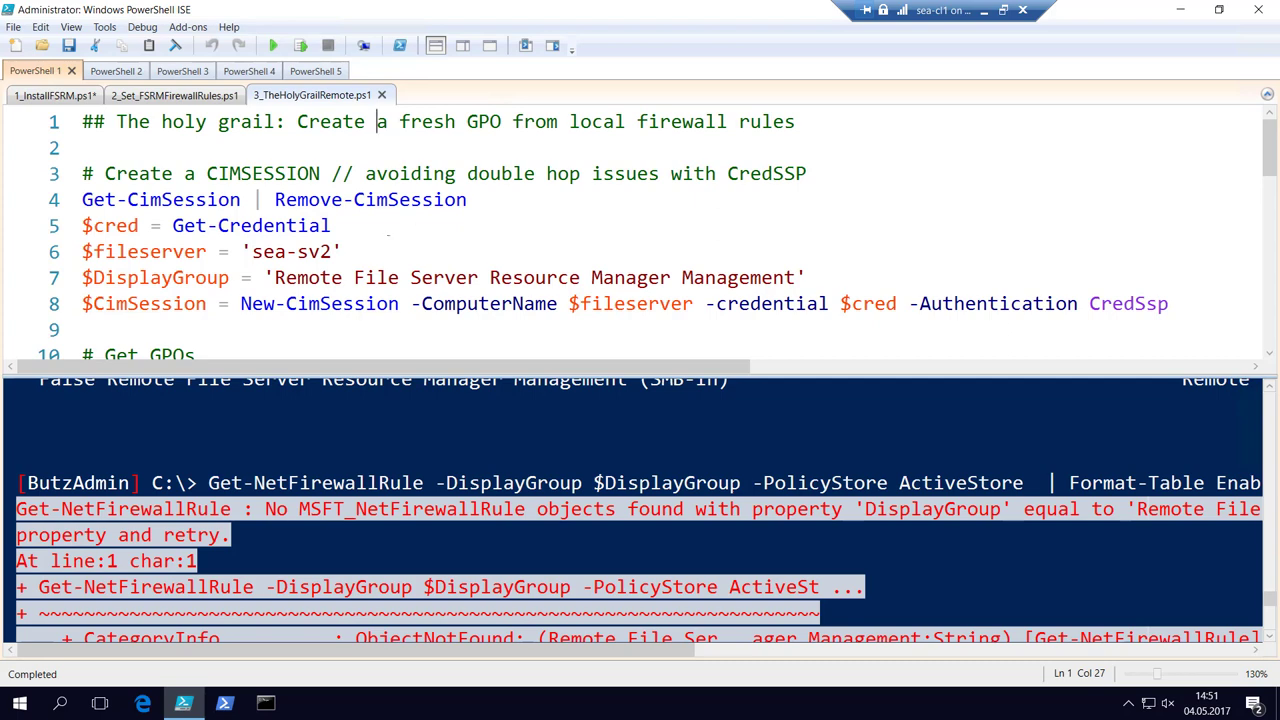
key(Down)
key(Down)
key(Down)
key(shift+Home)
key(F8)
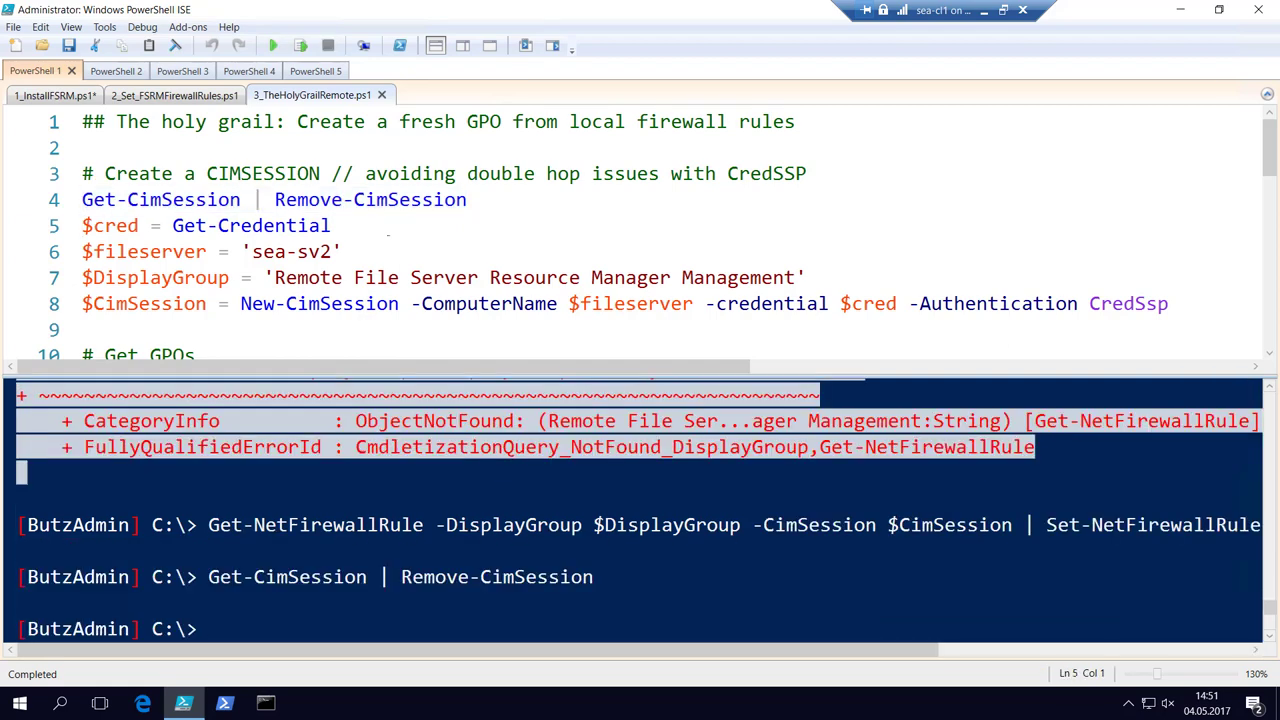
Store the domain admin user name and password entered in the Get-Credential prompt.
key(F8)
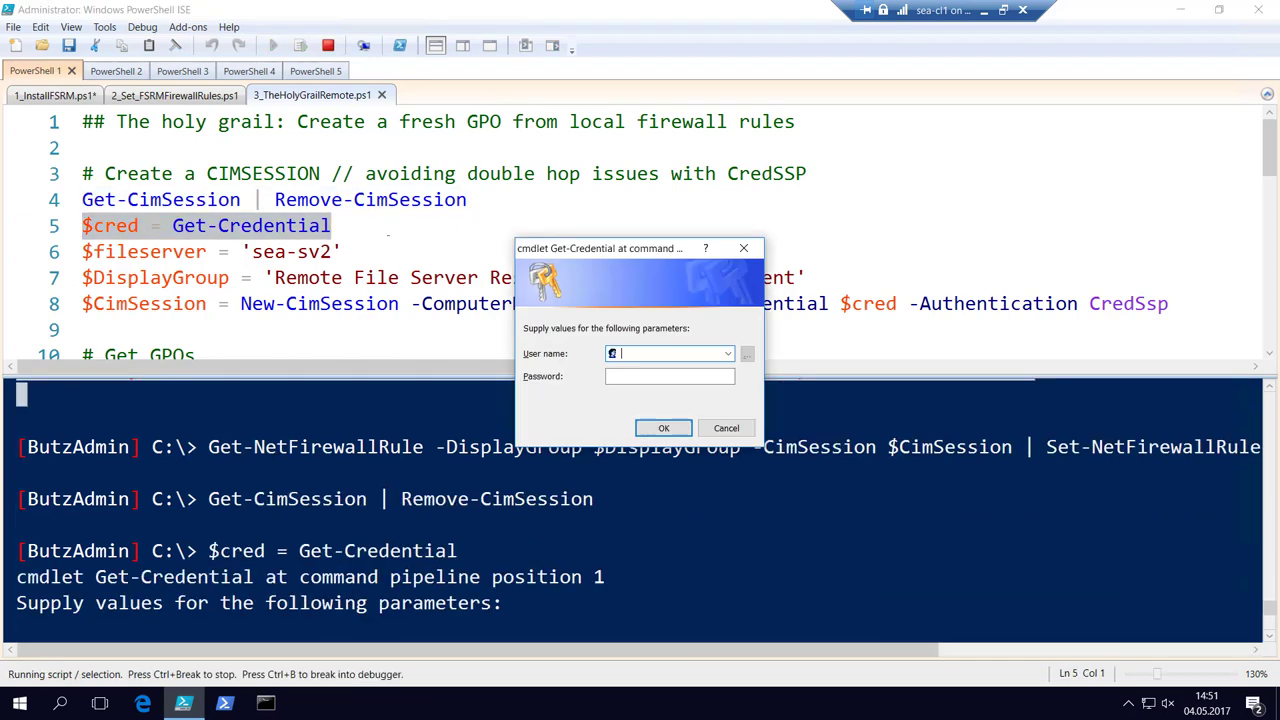
text(contoso\butzadmin)
key(Tab)
text(P)
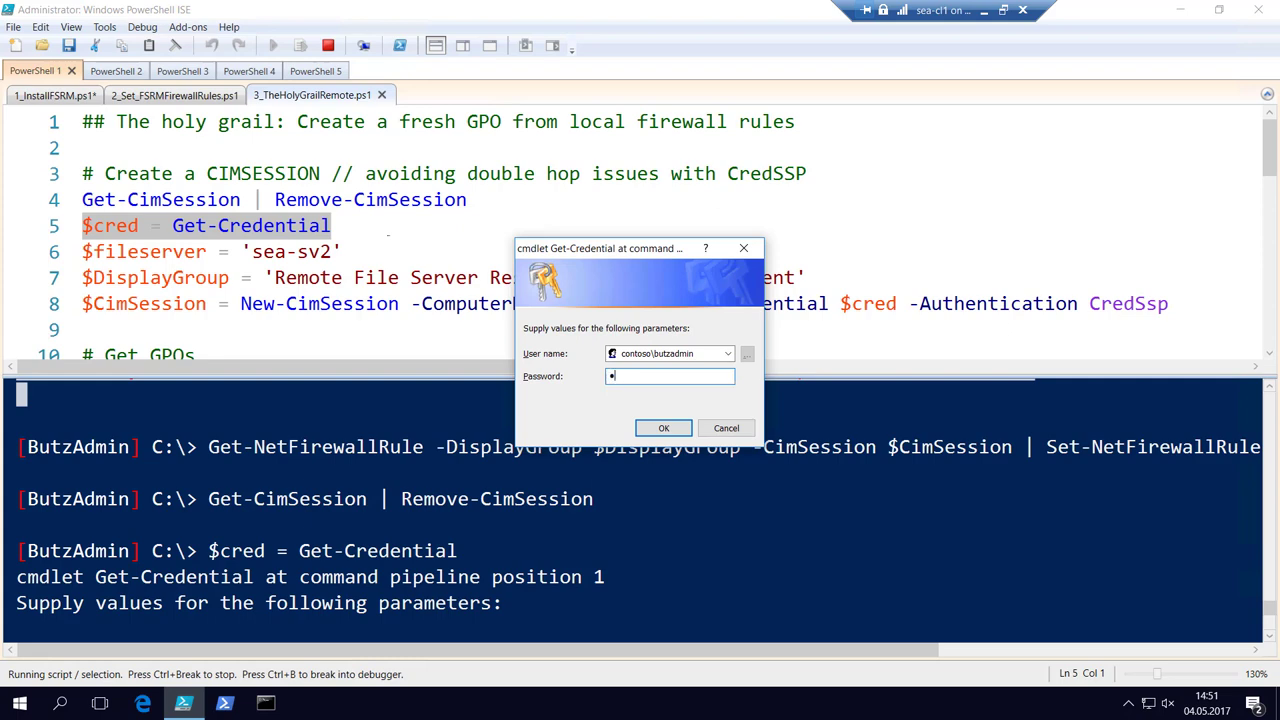
key(Return)
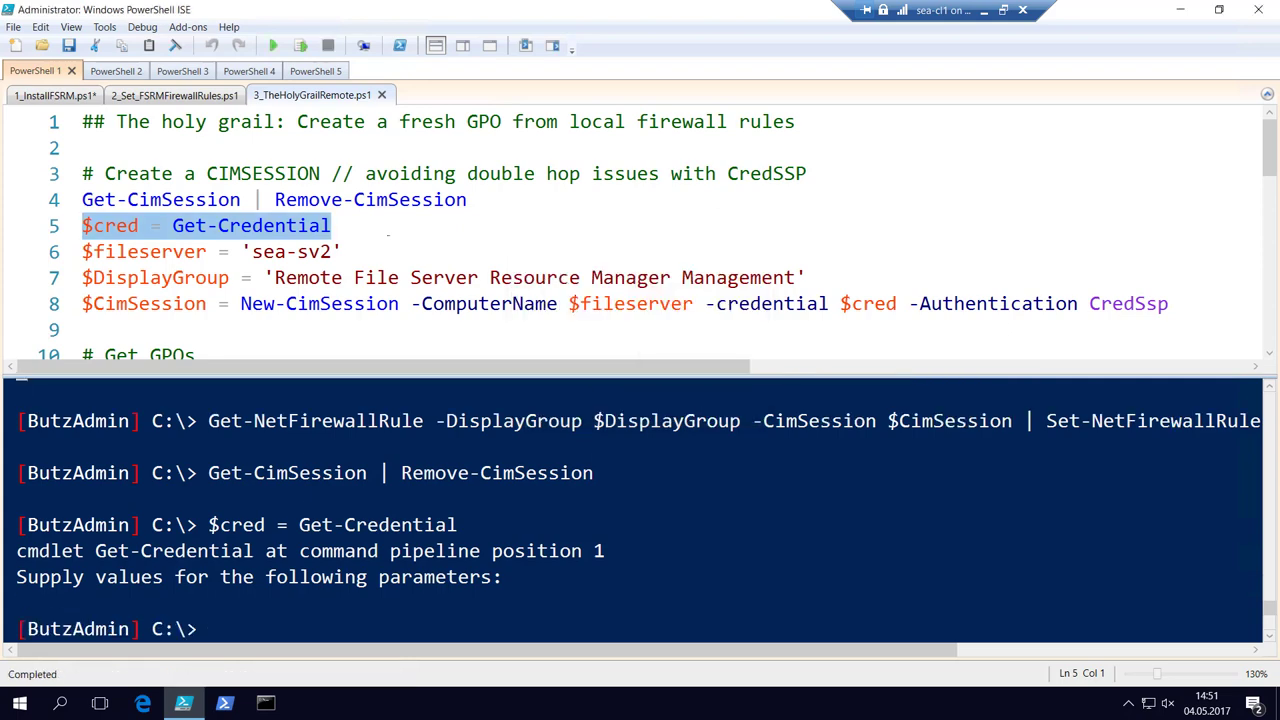
Set the file server variable to sea-sv2 and the display group to Remote File Server Resource Manager Management.
key(Down)
key(F8)
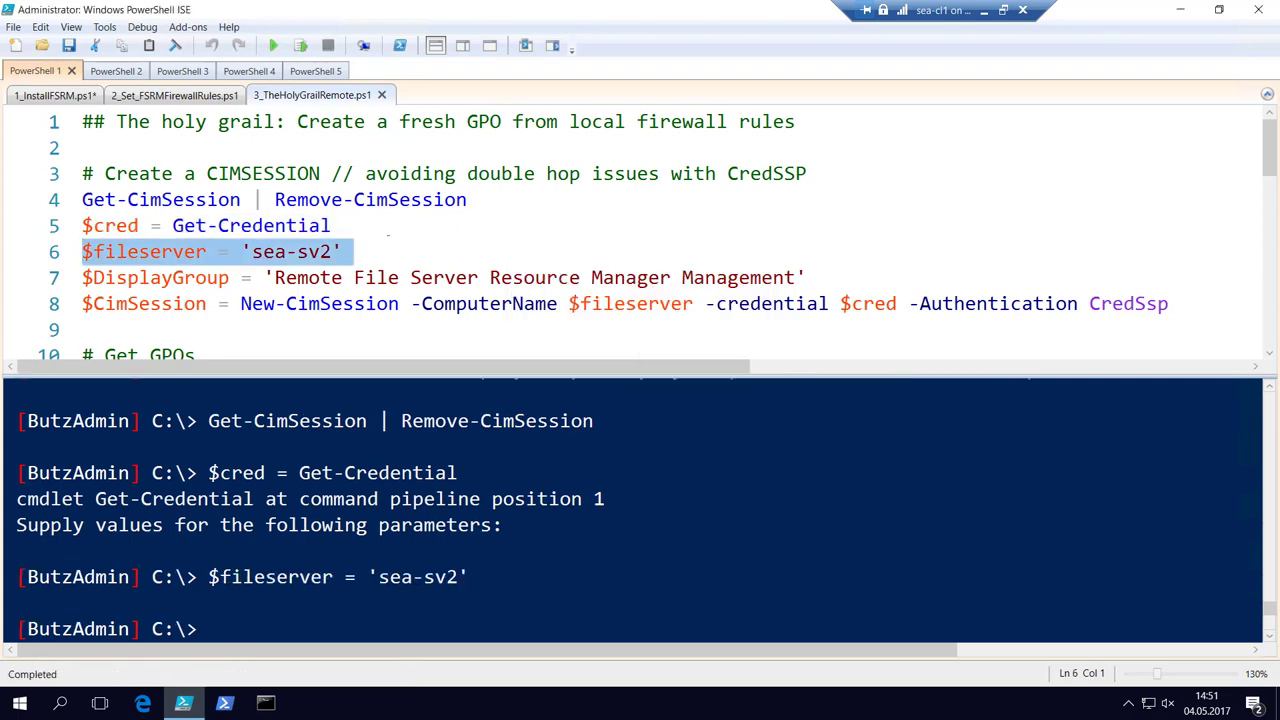
key(Down)
key(F8)
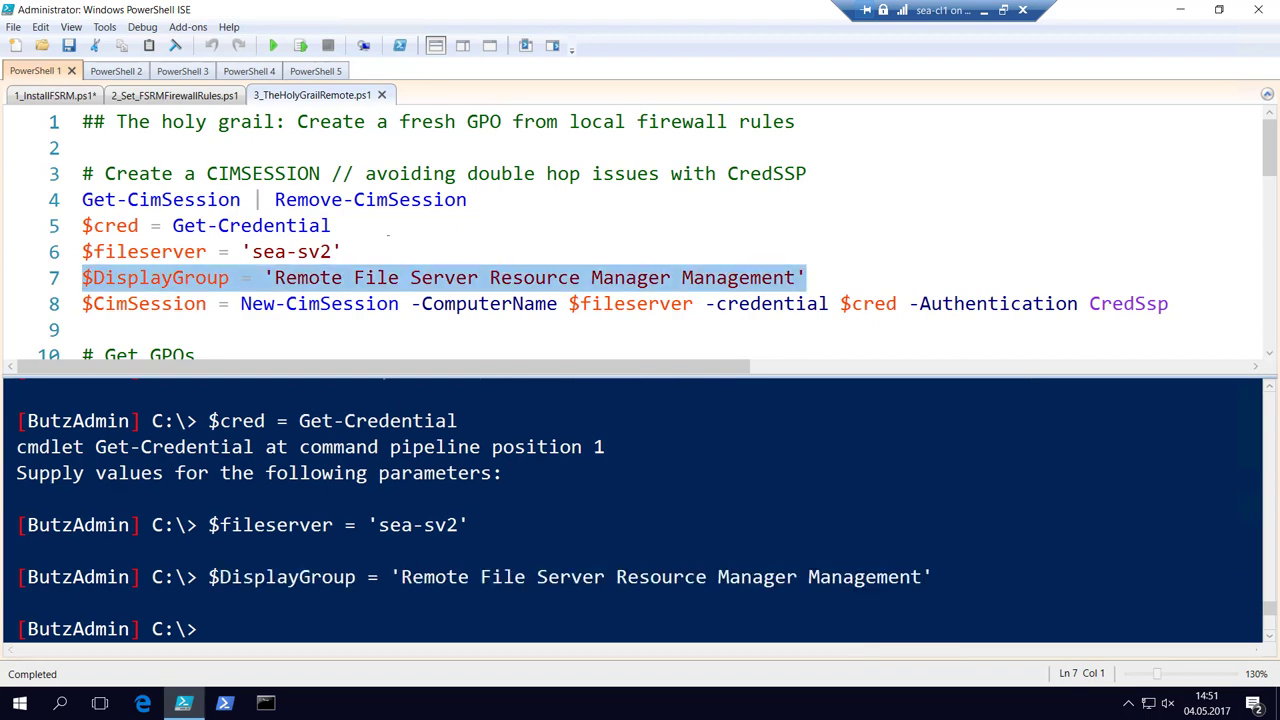
key(Down)
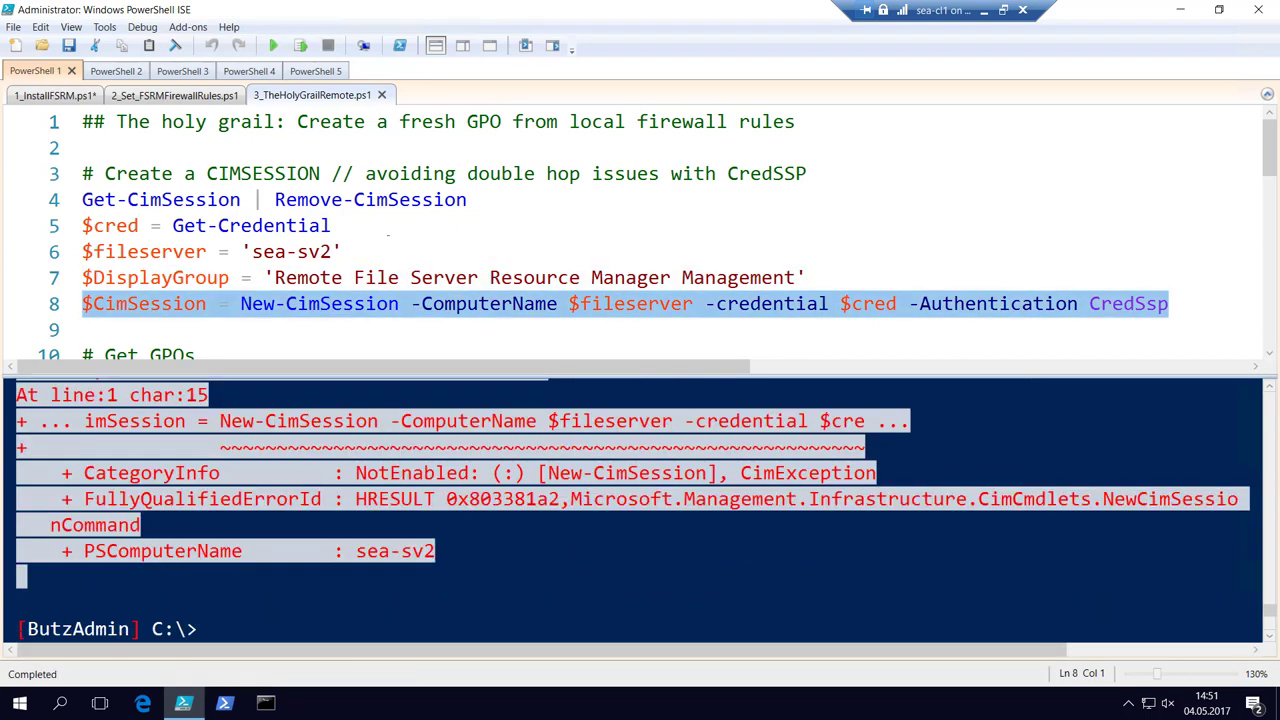
Attempt the CredSSP CIM session to sea-sv2 and scroll up through the credential delegation error.
key(F8)
click(209, 629)
click(425, 473)
key(Up)
key(Up)
key(Up)
key(Up)
key(Up)
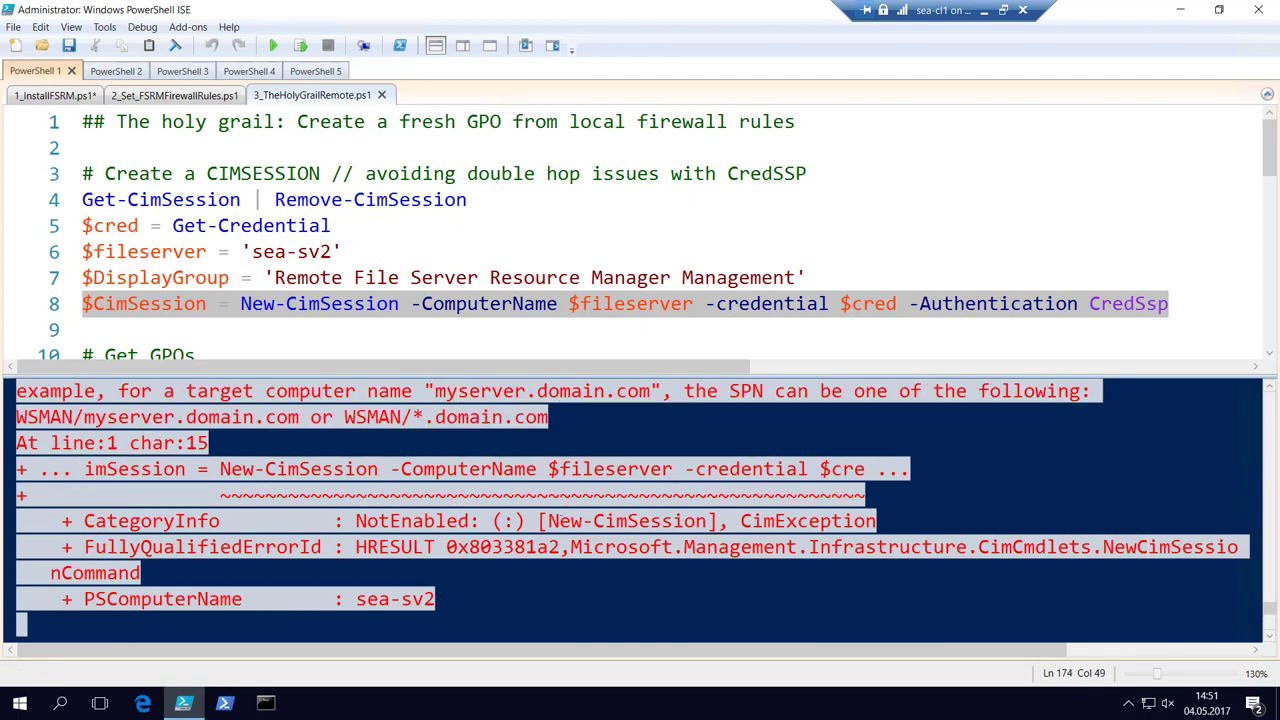
key(Up)
key(Up)
key(Up)
key(Up)
key(Up)
key(Up)
key(Up)
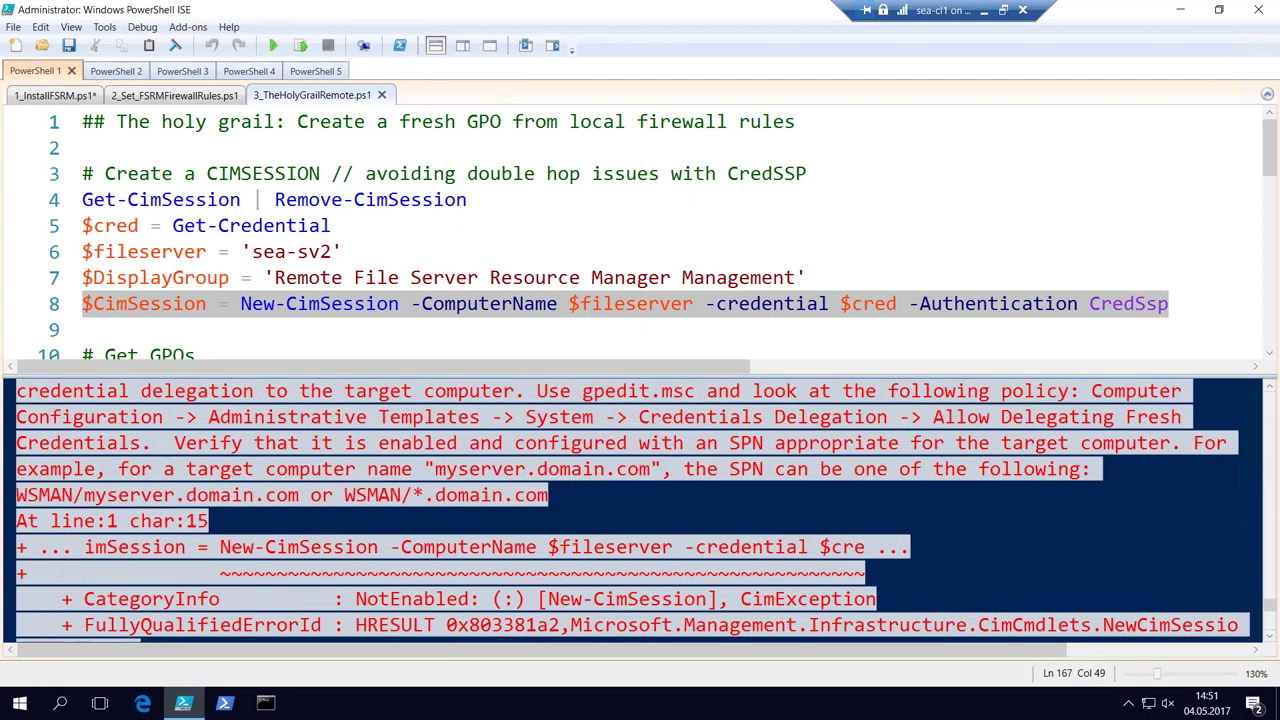
click(808, 375)
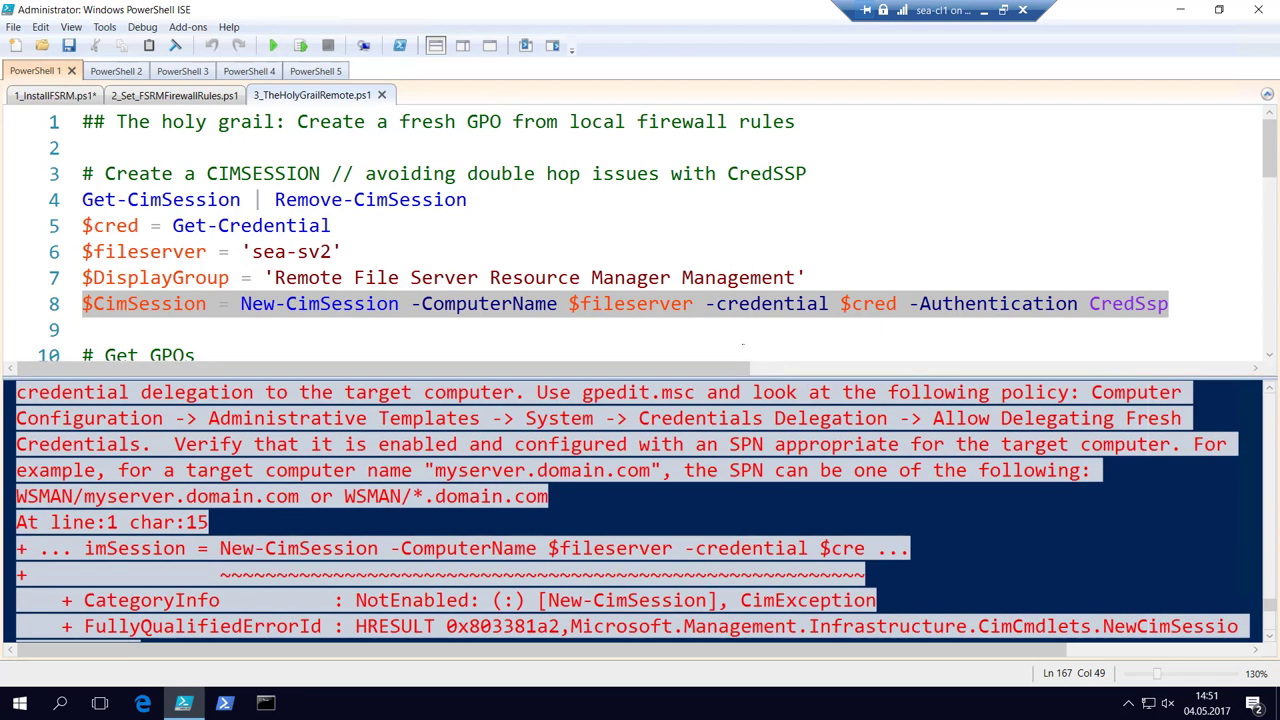
click(789, 325)
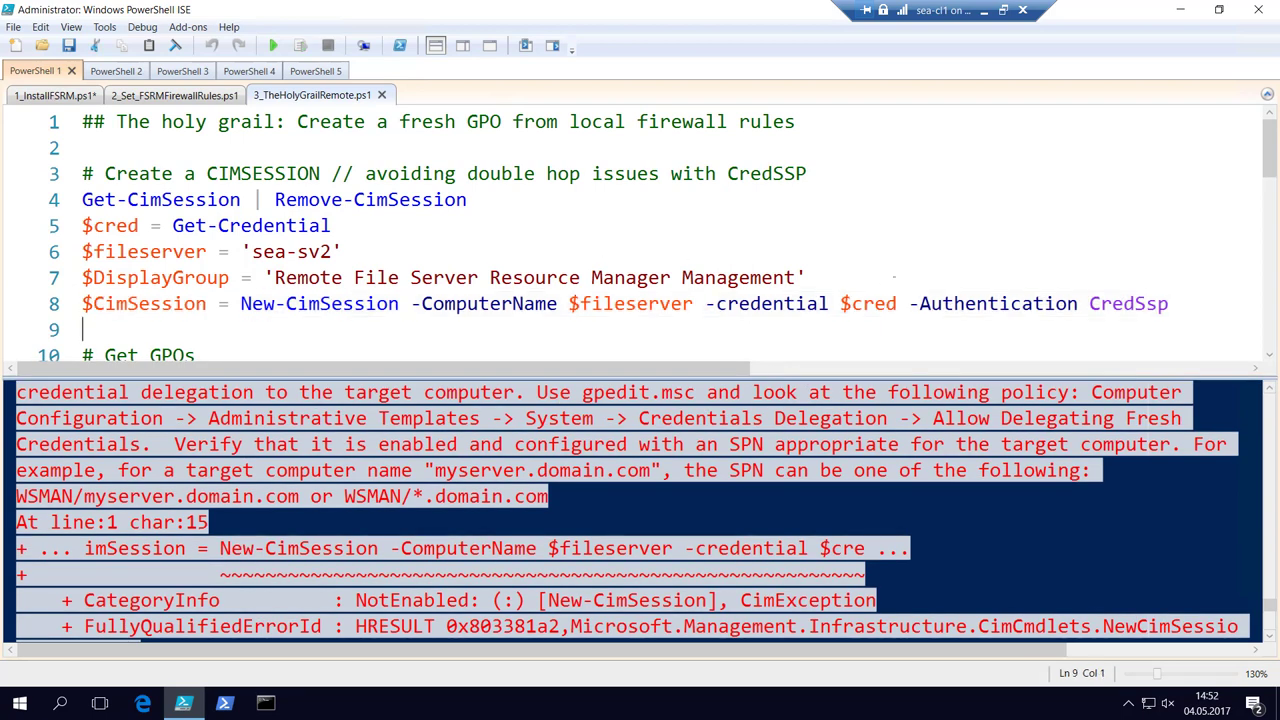
Select and rerun line 8's New-CimSession command, which fails again with NotEnabled.
click(670, 278)
key(Down)
key(Down)
click(672, 278)
key(Down)
key(End)
key(shift+Home)
key(F8)
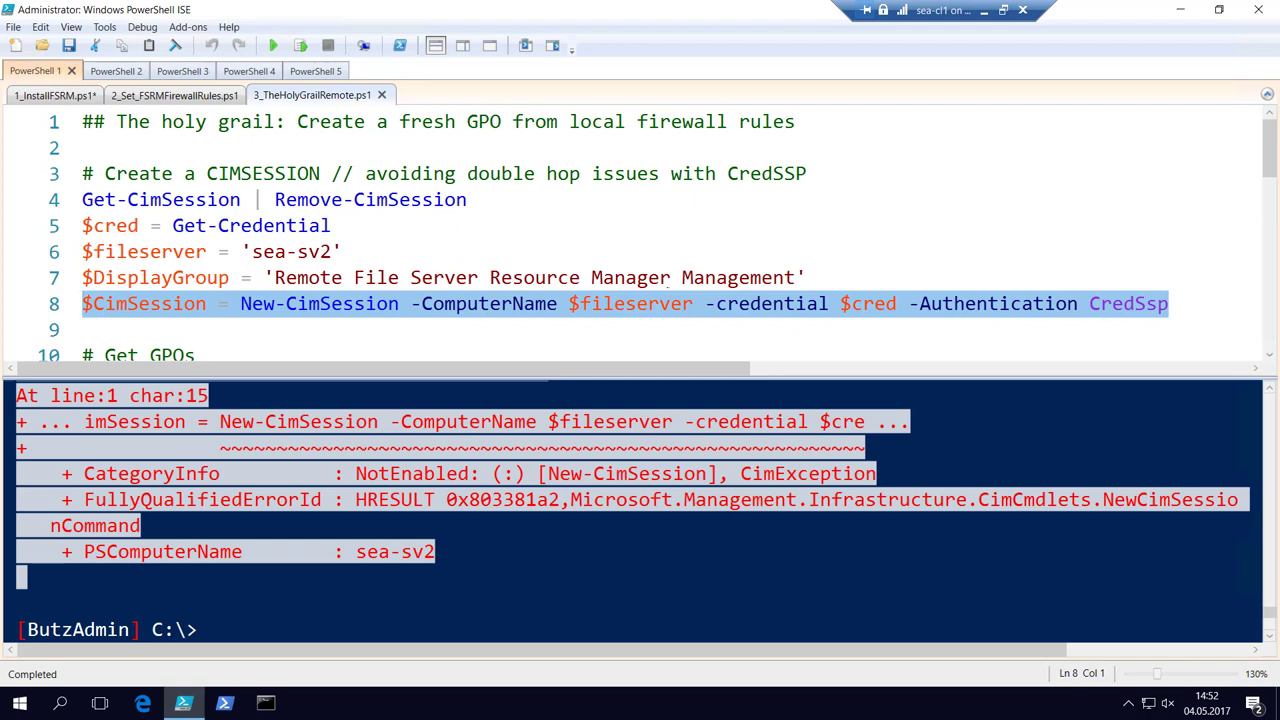
click(83, 329)
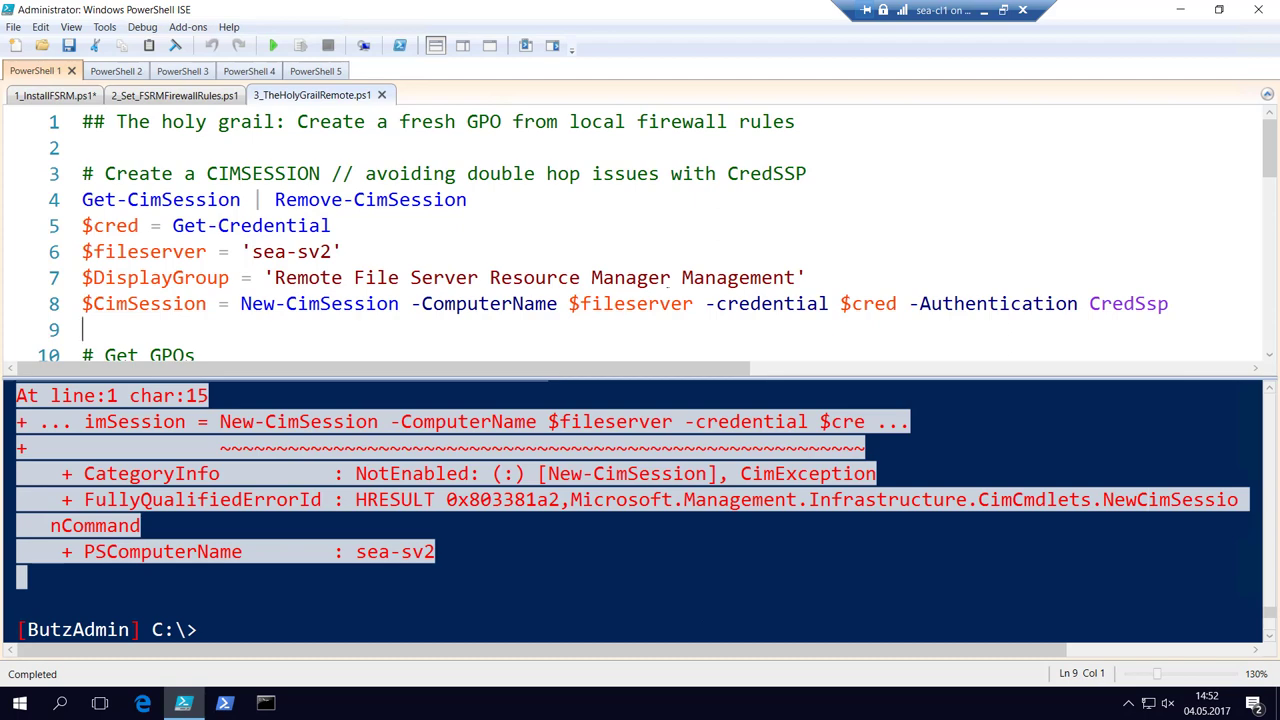
Insert '#' before -Authentication CredSsp on line 8 and rerun New-CimSession to sea-sv2 without error.
key(Down)
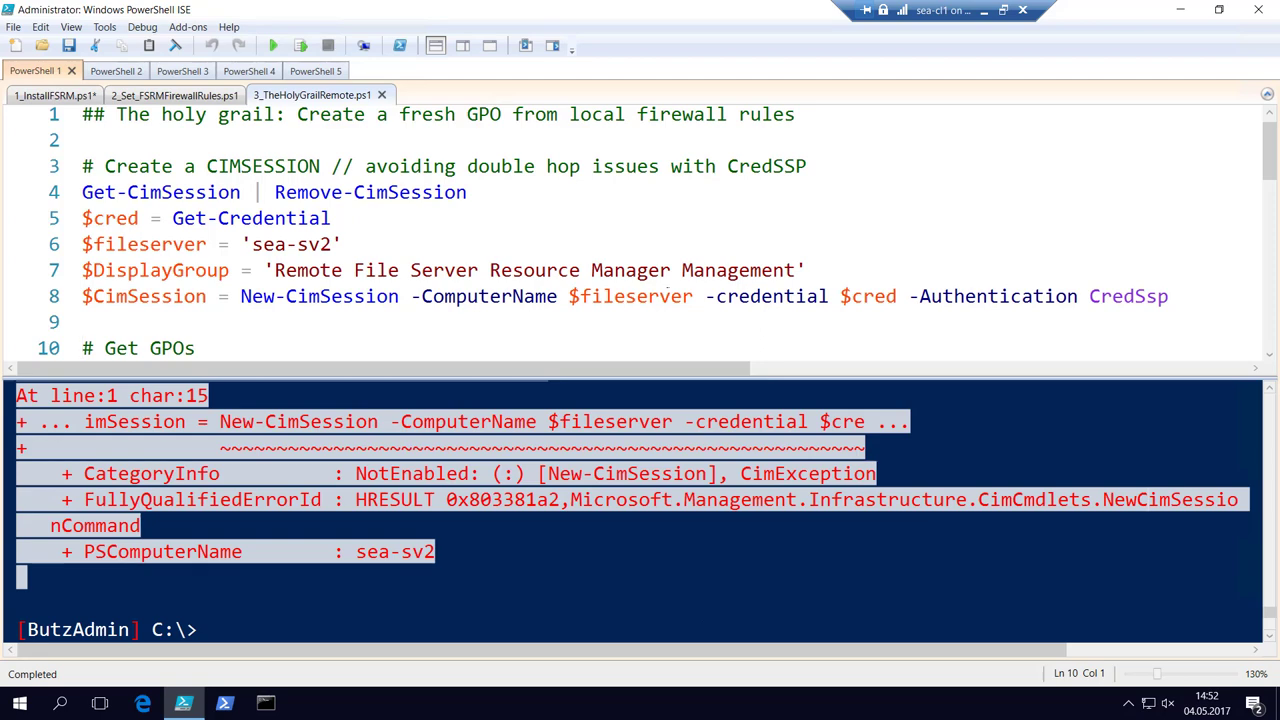
text((Get-GPO -All).Displayname Get-GPO -all | Where-Object { $_.Displayname -like 'test*' } | Remove-GPO -WhatIf)
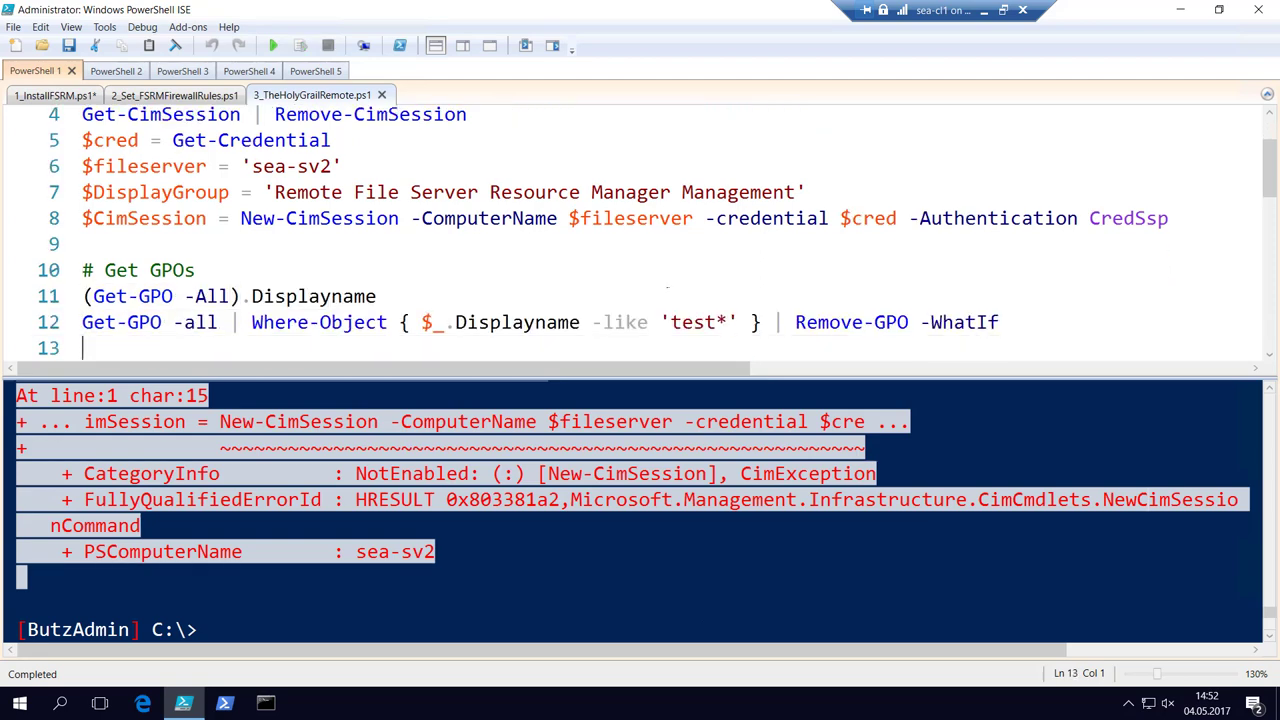
key(Up)
key(Up)
key(Up)
key(Up)
key(Up)
key(Left)
key(Left)
key(Left)
key(Left)
key(Left)
key(Left)
key(Left)
key(Left)
key(Left)
key(Left)
key(Left)
key(Left)
key(Left)
key(Down)
key(Right)
key(Right)
key(Right)
key(Right)
key(Right)
key(Right)
key(Right)
key(Right)
key(Right)
key(Right)
key(Right)
key(Right)
key(Right)
key(Right)
key(Right)
key(Right)
key(Right)
key(Right)
key(Right)
key(Right)
text(#)
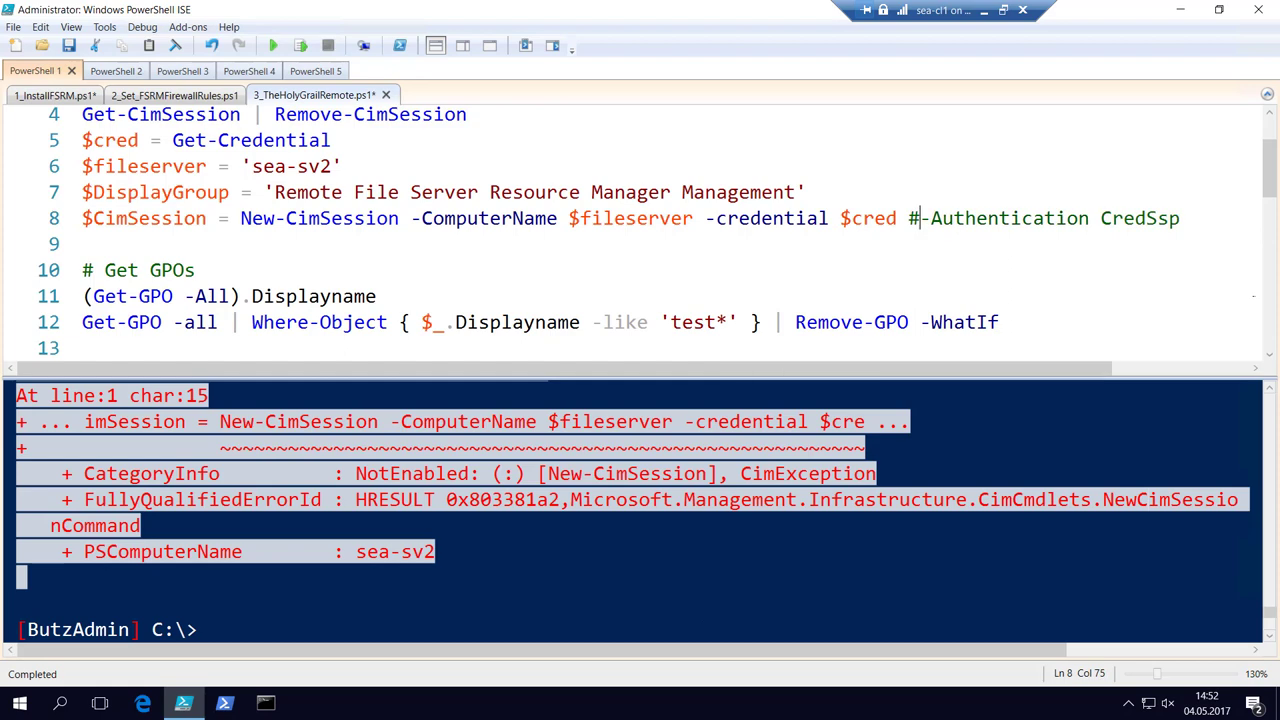
key(F8)
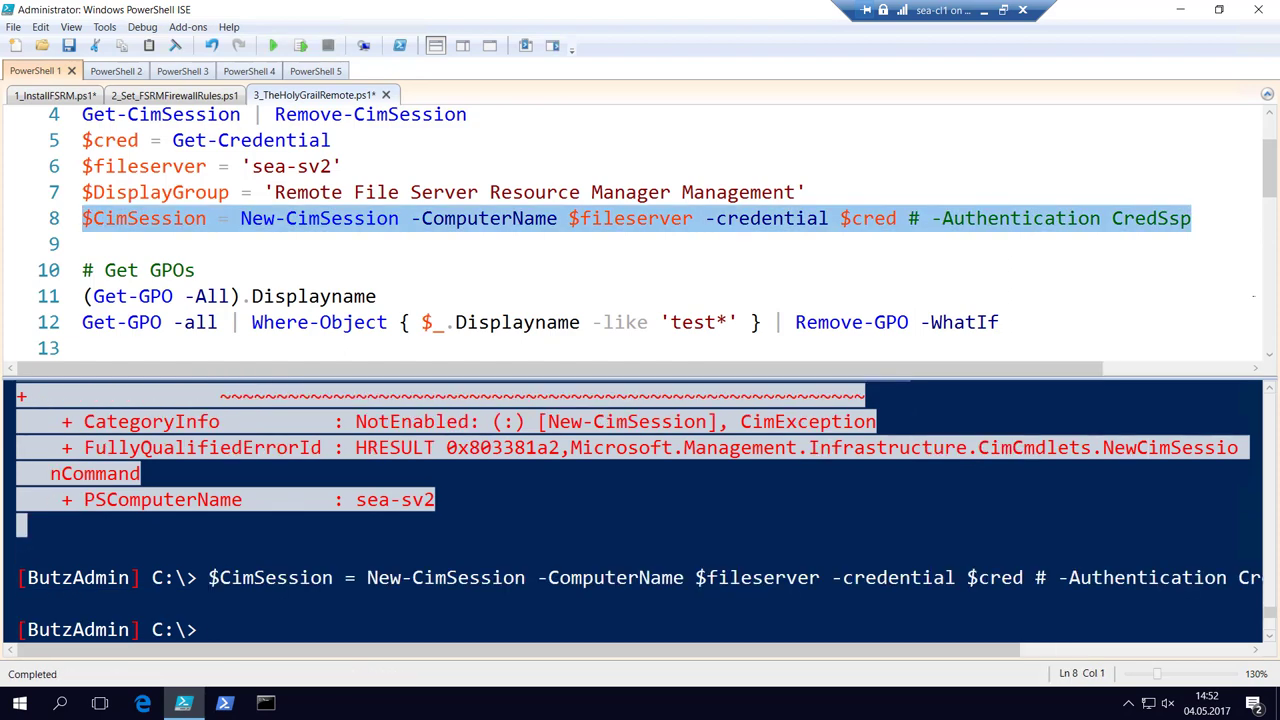
key(Down)
key(Down)
key(Down)
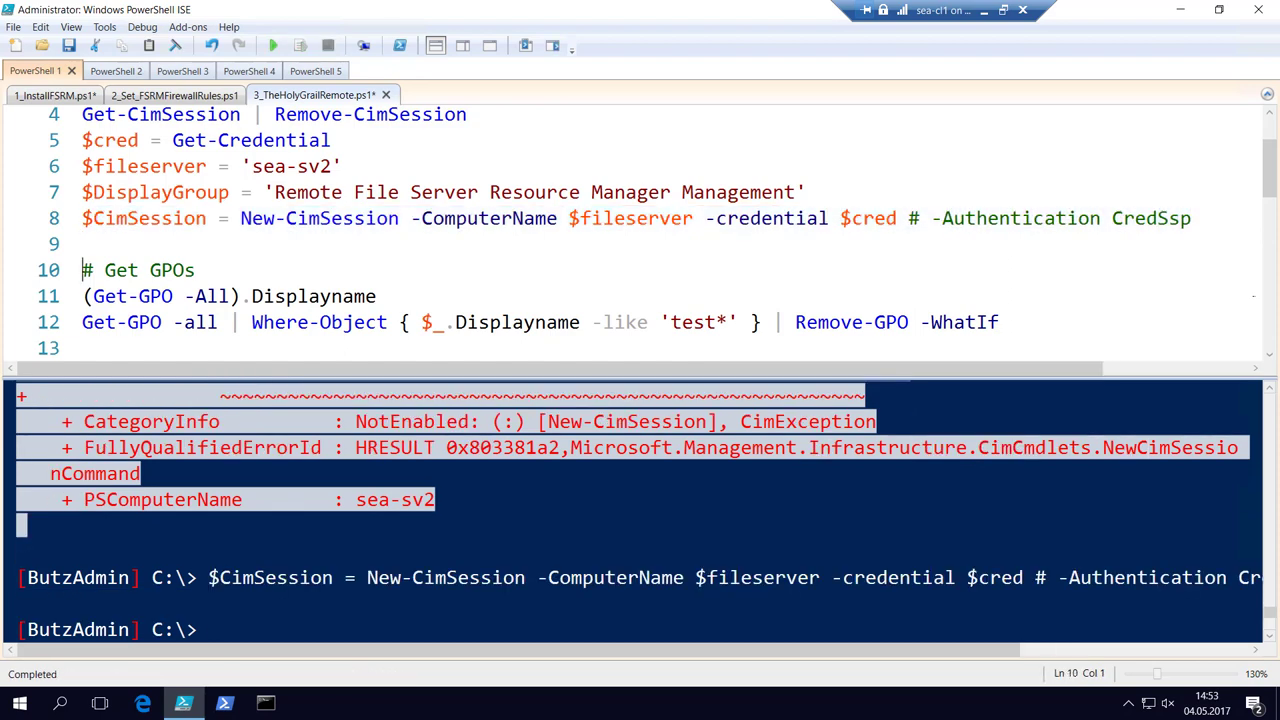
List all GPO display names and preview removing any GPOs named test*.
key(F8)
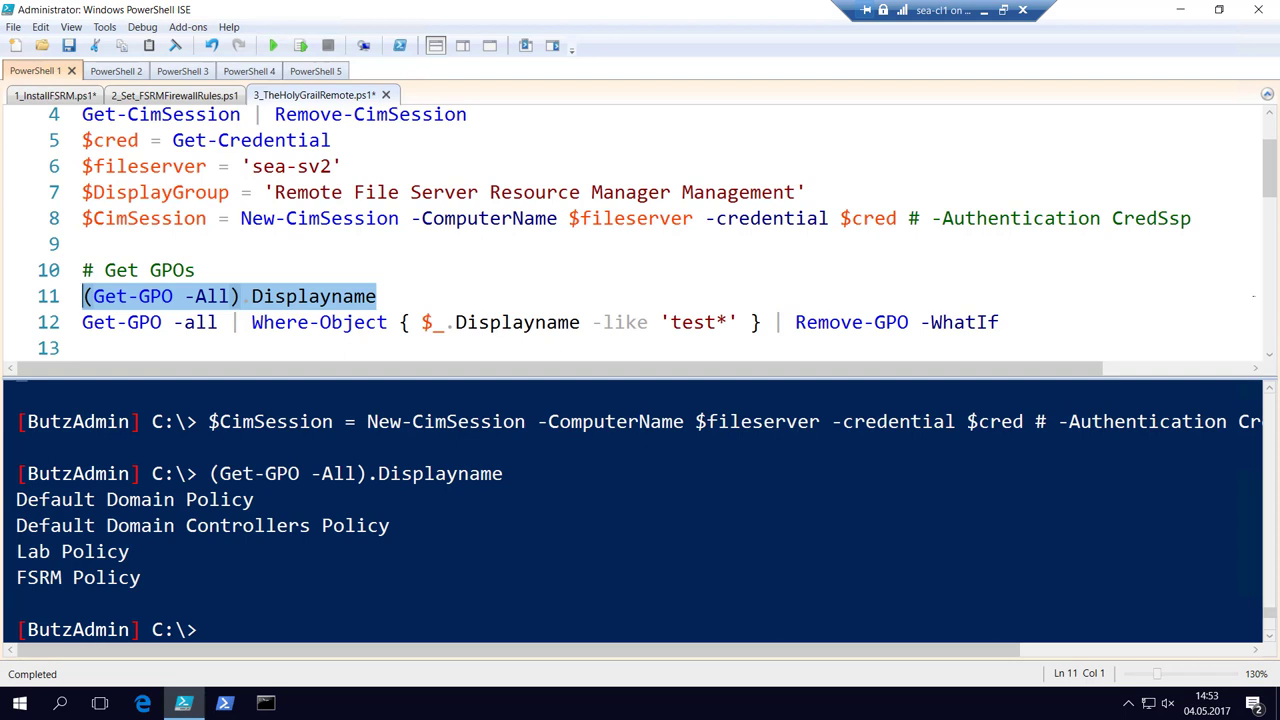
click(82, 322)
key(F8)
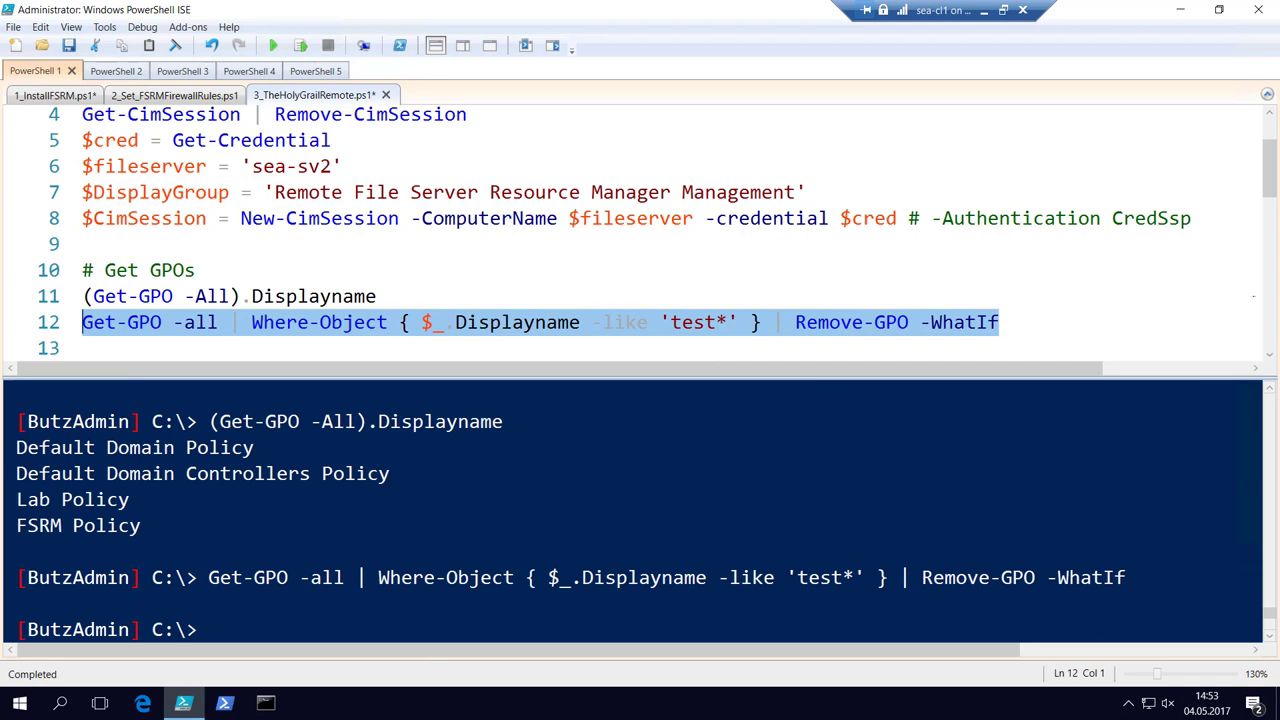
Name the GPO 'Test 1 (Import Firewall Settings)', create it empty, and store its domain path.
key(Down)
key(Down)
key(Down)
key(Down)
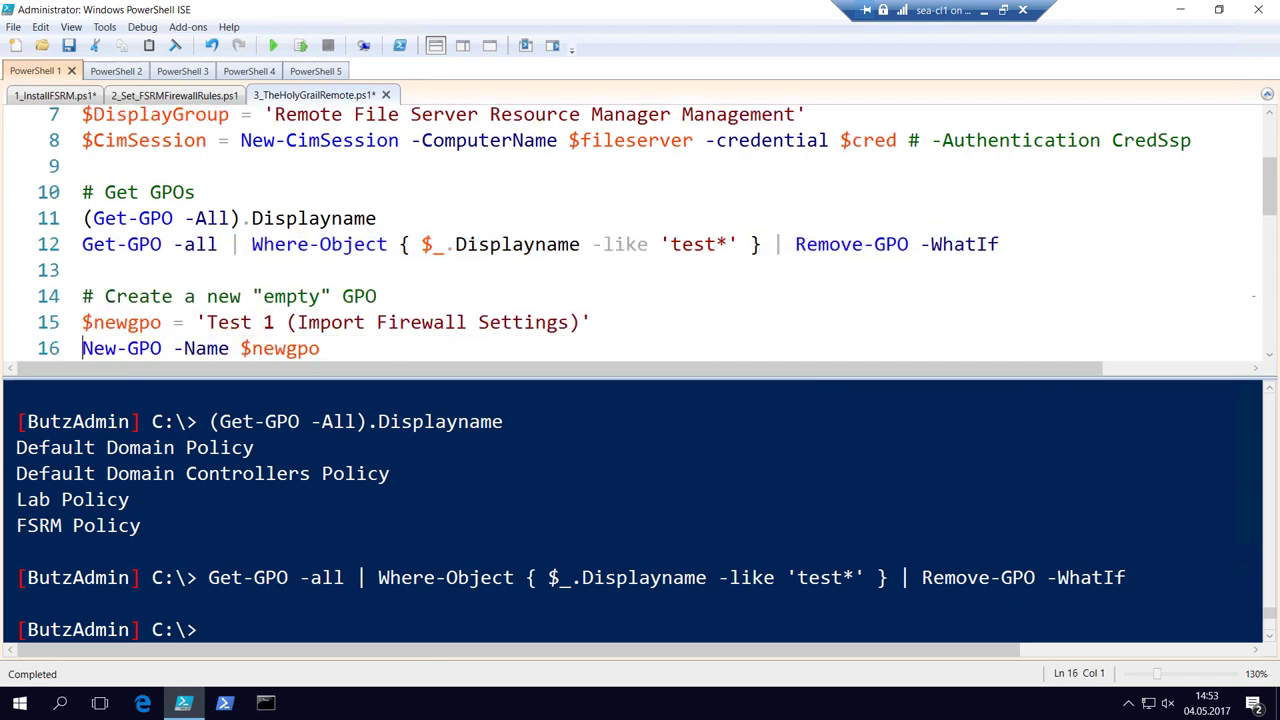
key(Down)
key(Up)
key(Up)
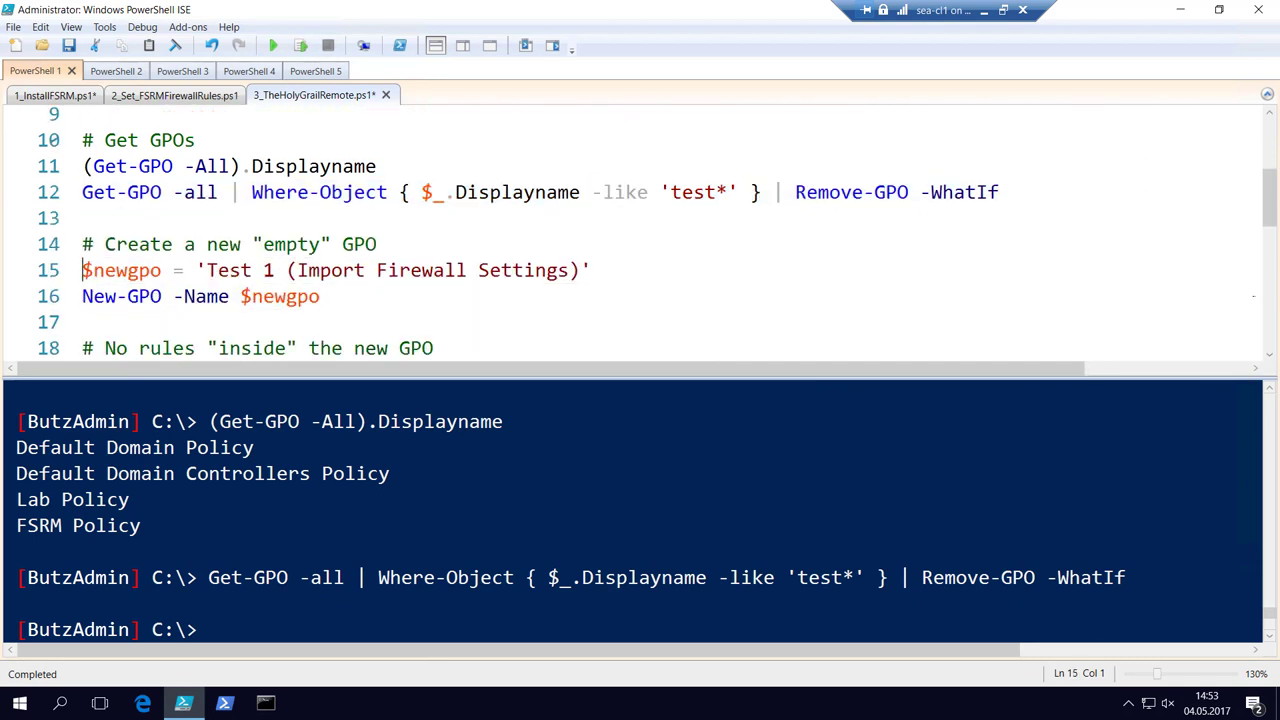
key(F8)
key(Down)
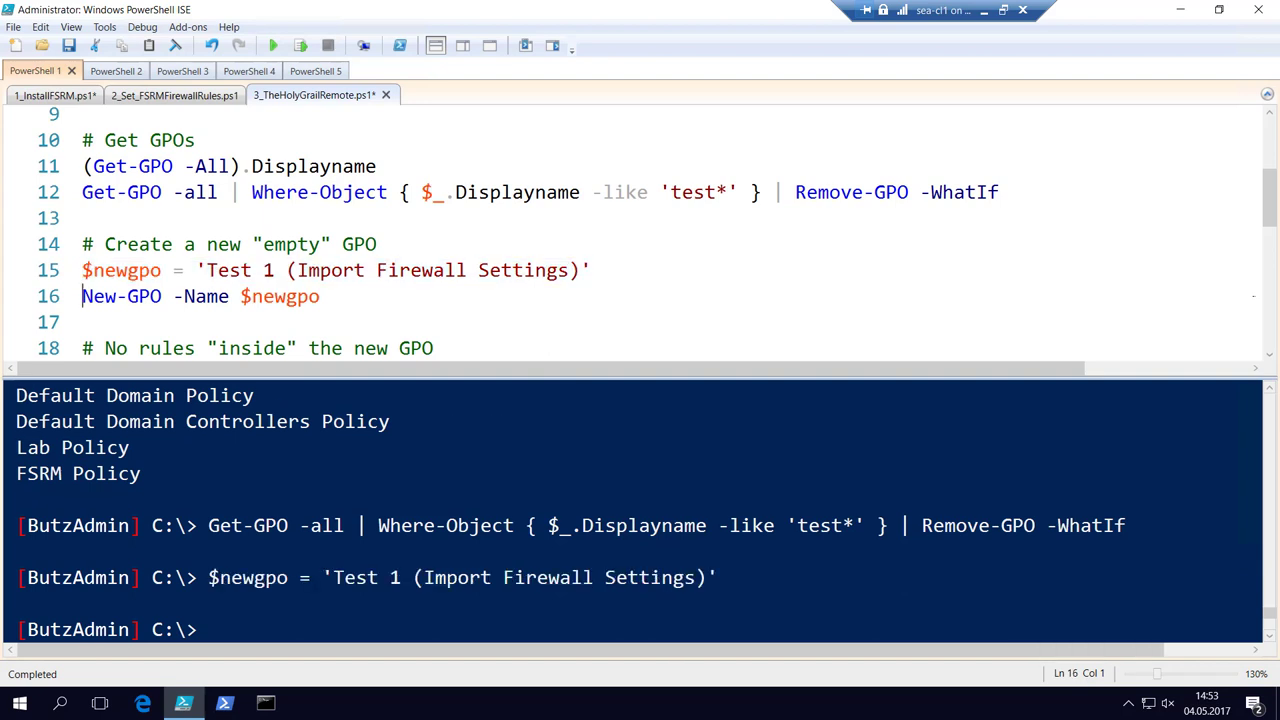
key(F8)
key(Down)
key(Down)
key(Down)
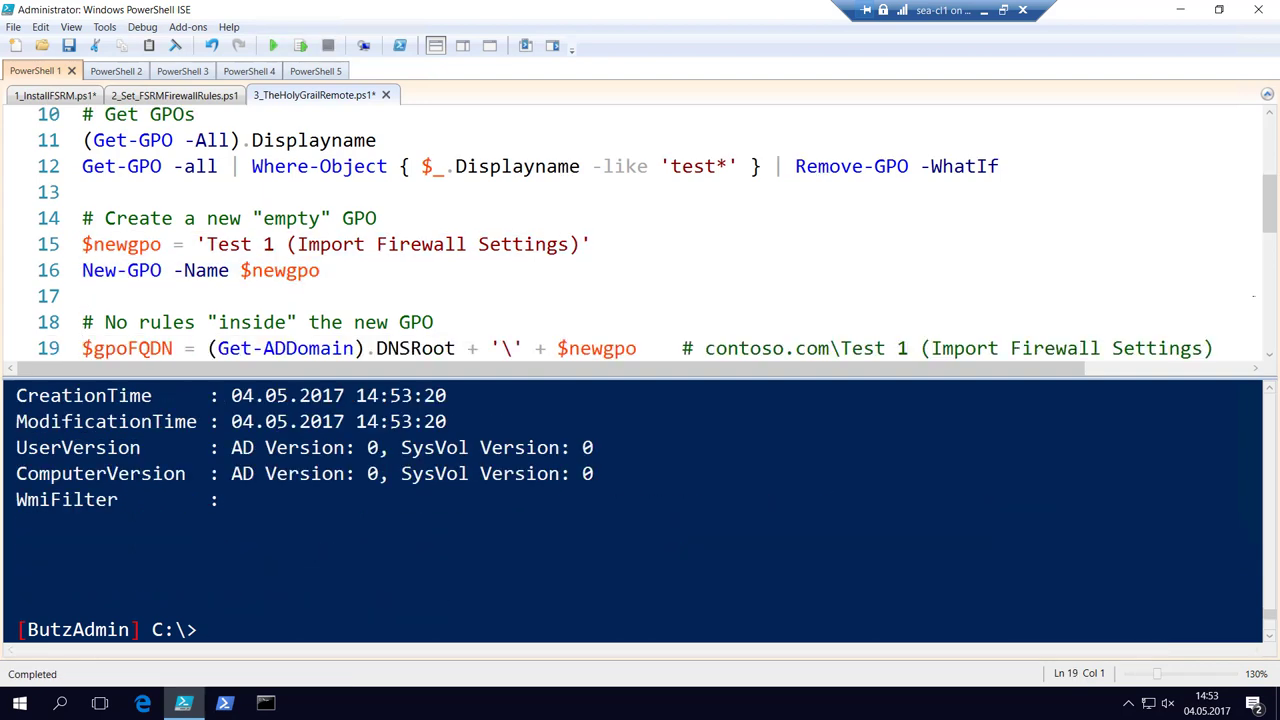
key(F8)
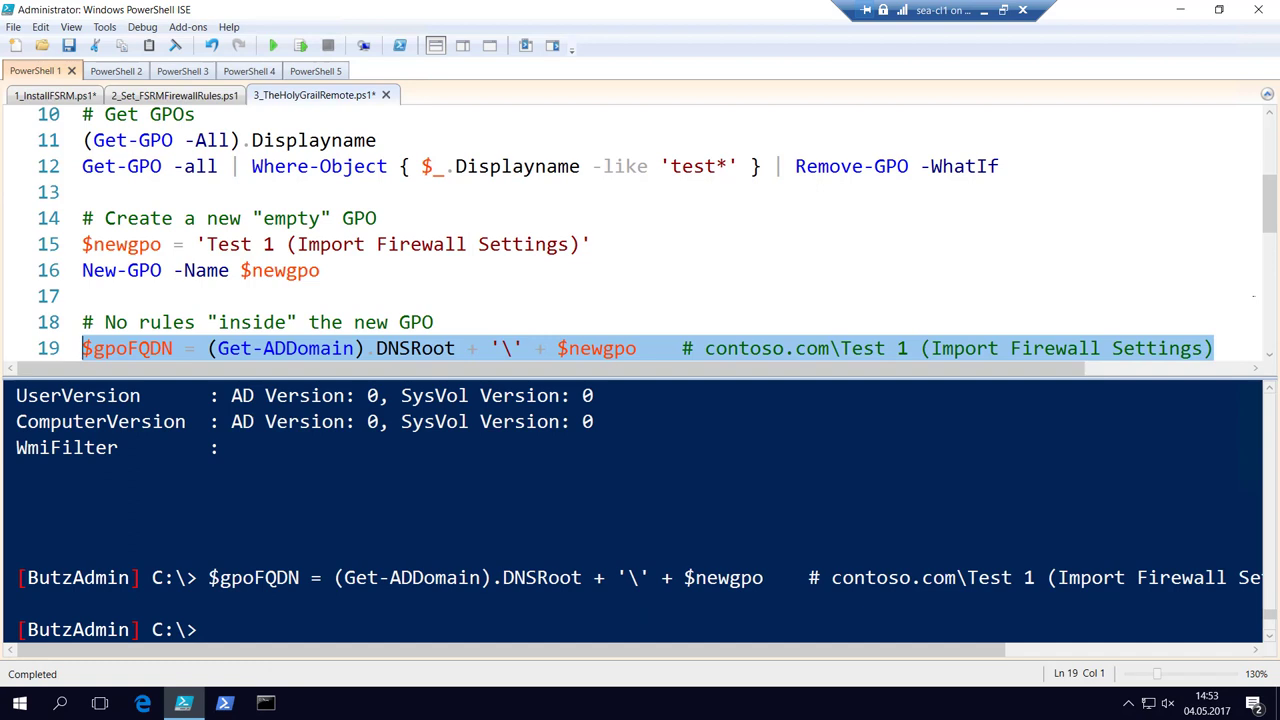
Run line 20's Get-NetFirewallRule -PolicyStore check, set $groupDisplayName on line 23, then run line 24.
key(Down)
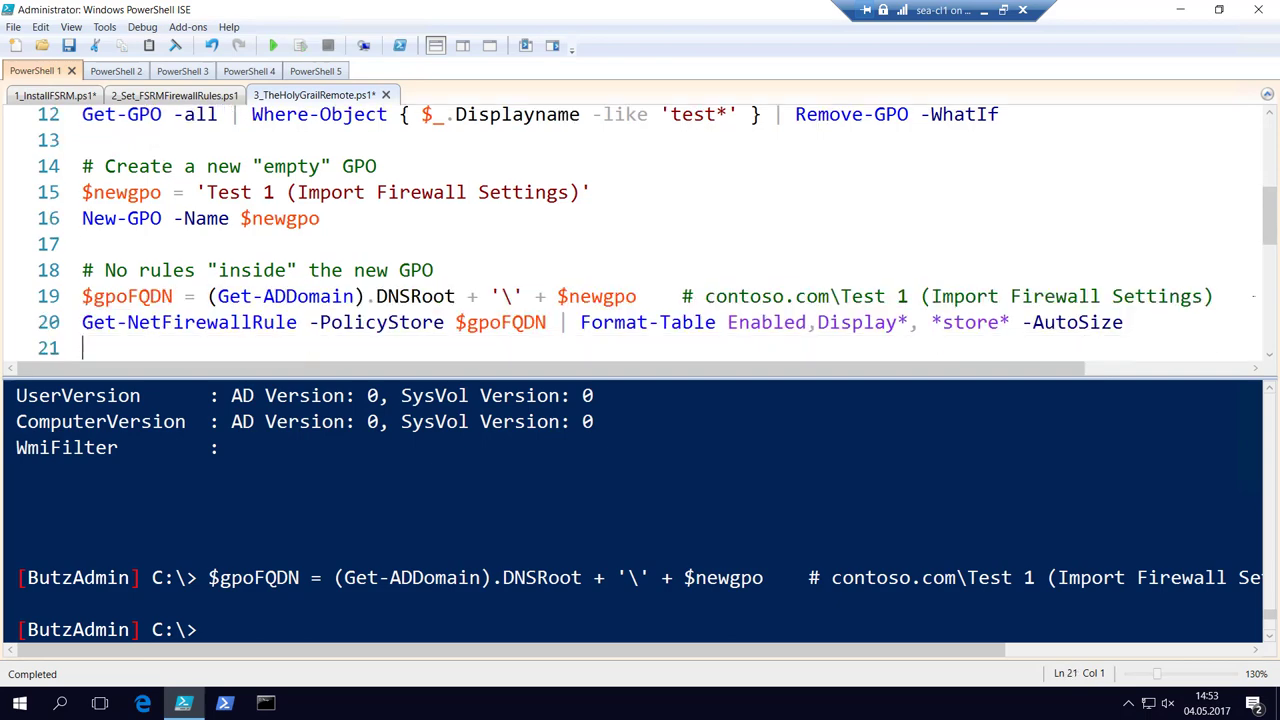
key(F8)
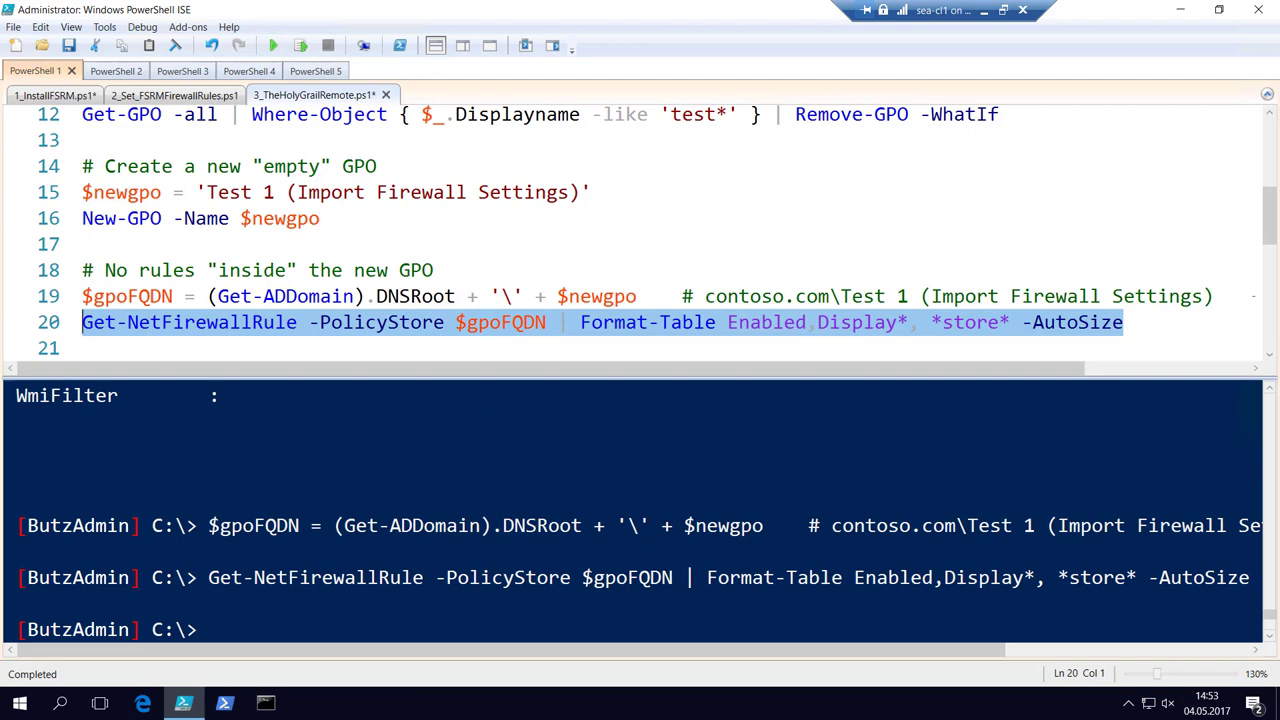
key(Down)
key(Down)
key(Down)
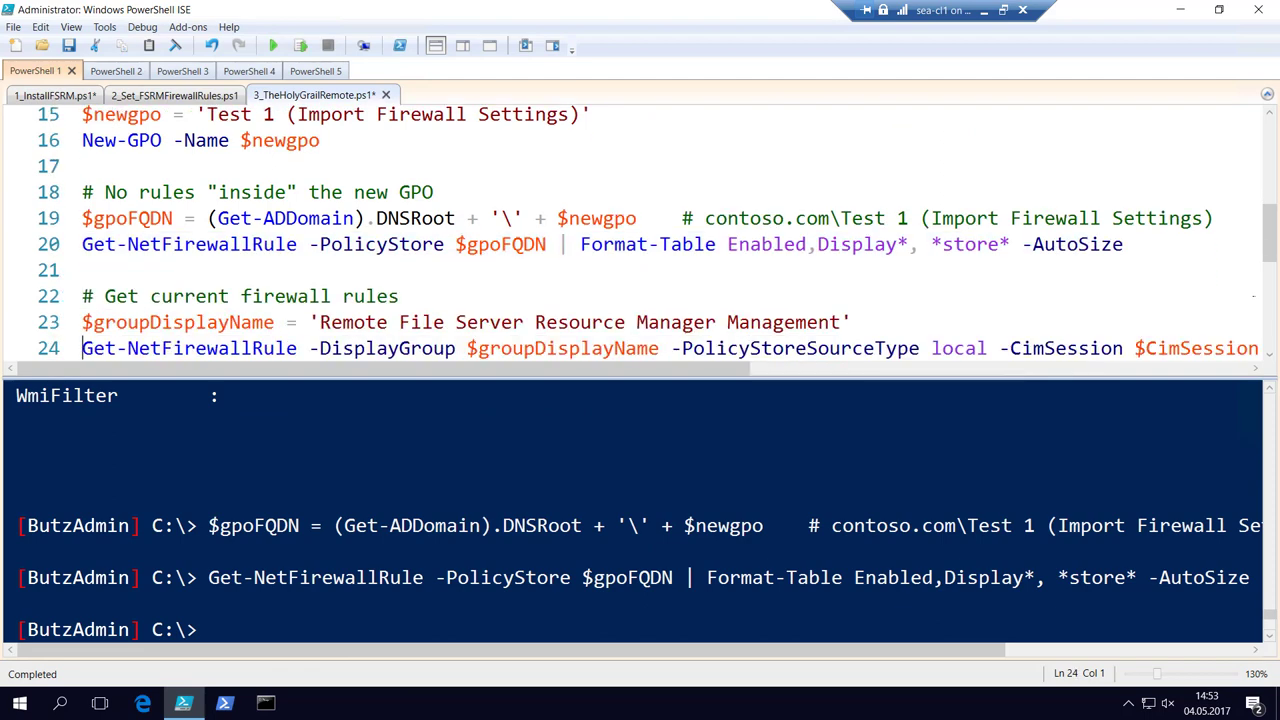
key(F8)
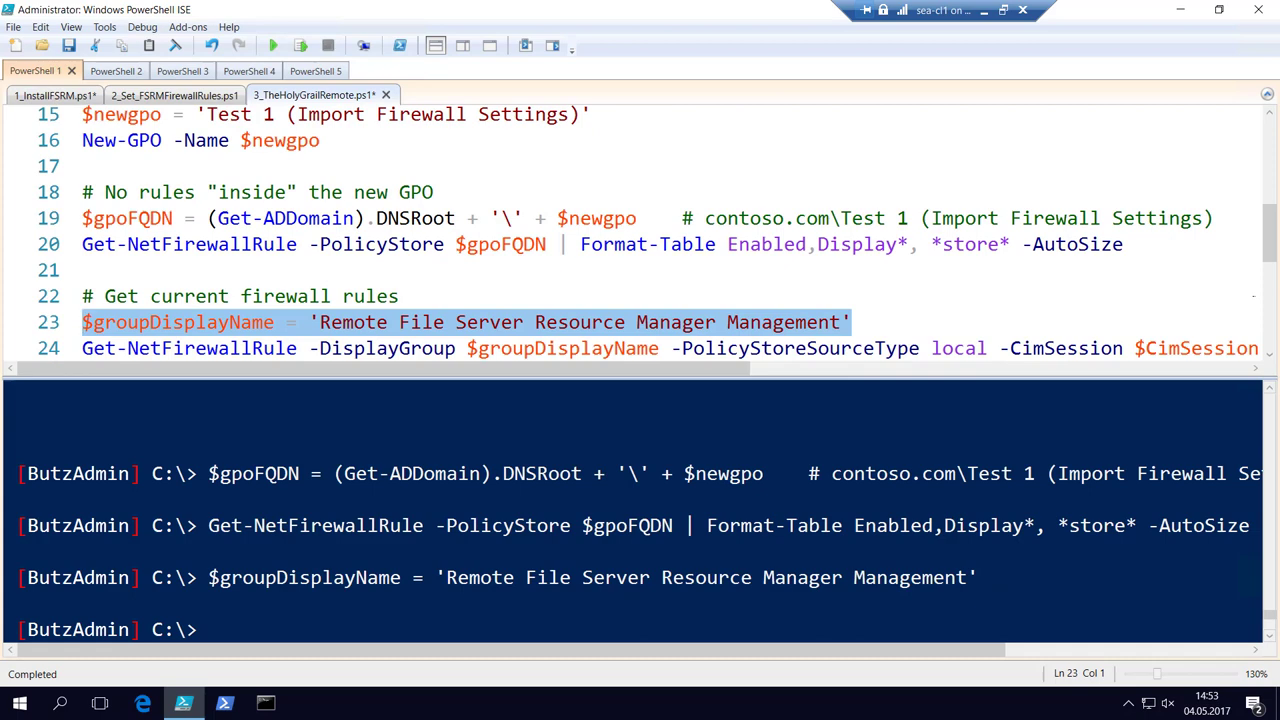
key(Down)
key(Down)
key(Down)
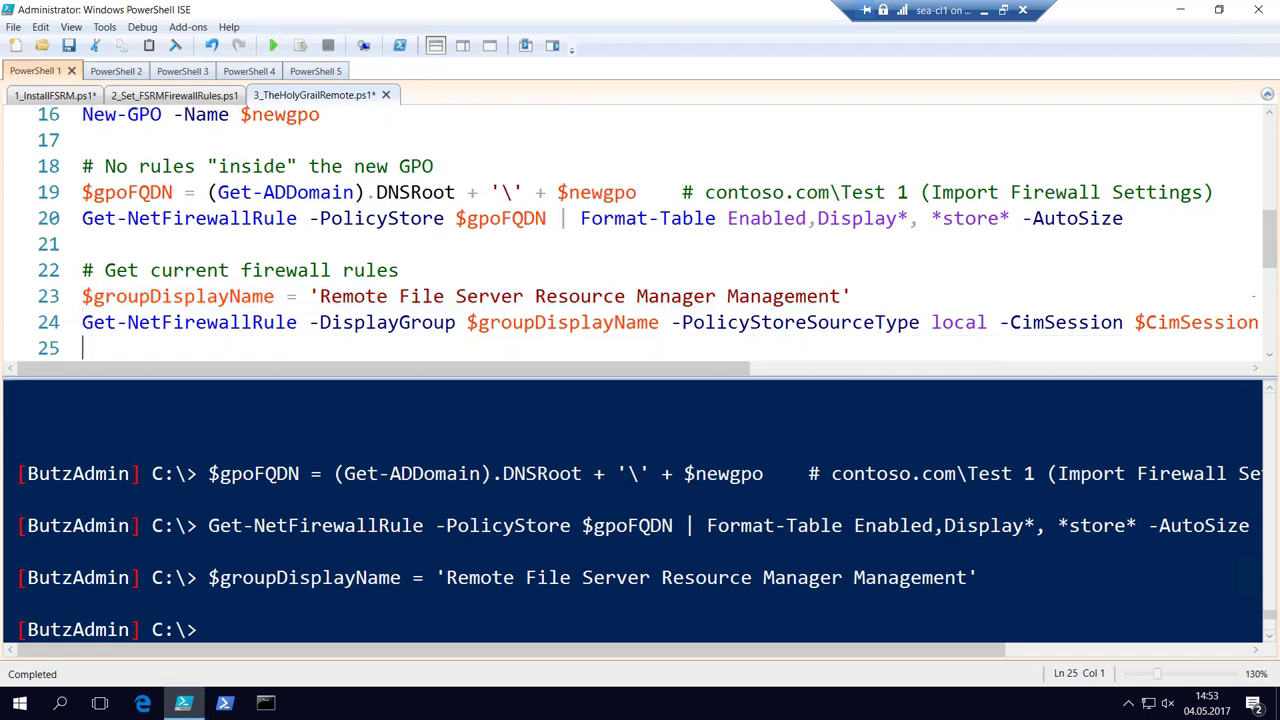
key(Up)
key(Up)
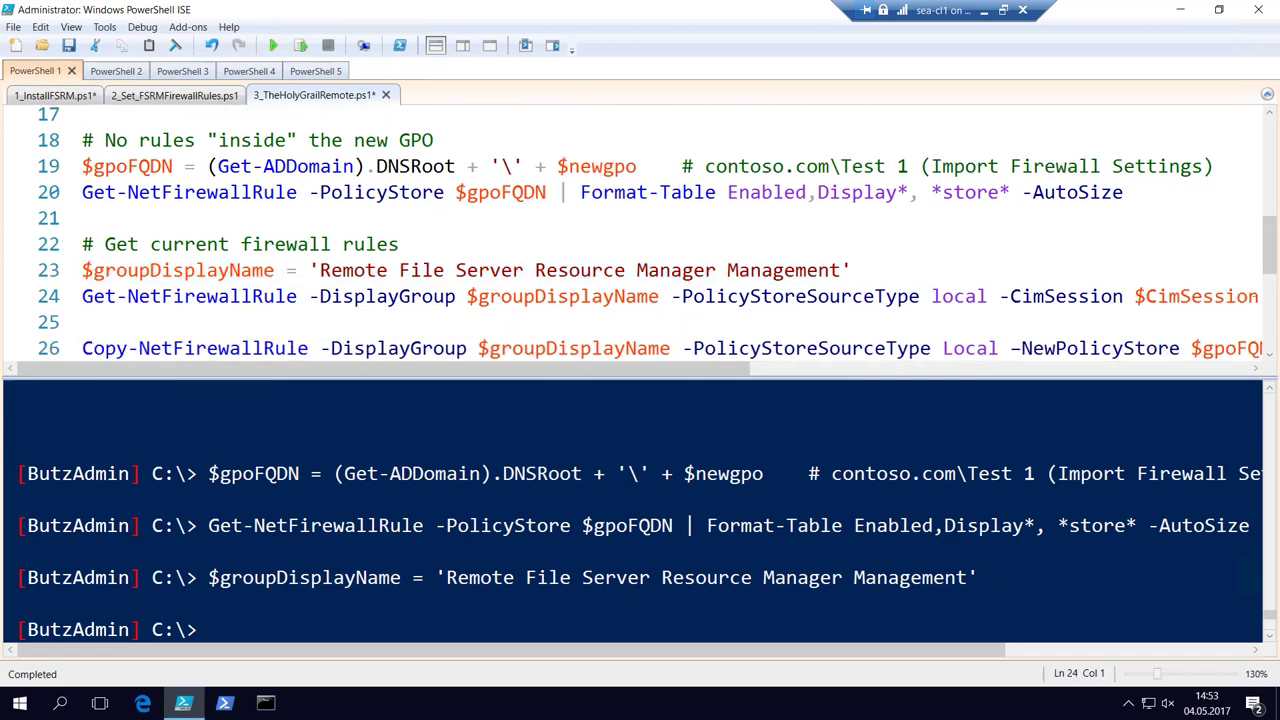
key(F8)
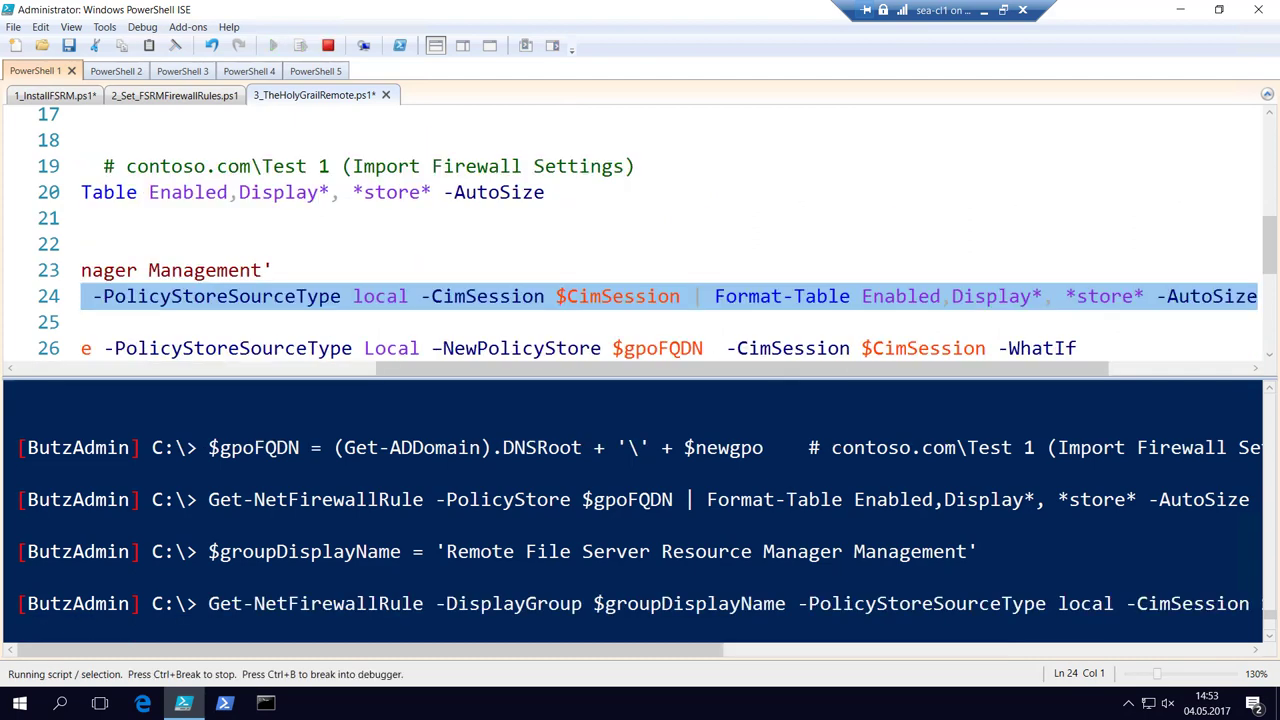
Run line 26's Copy-NetFirewallRule -WhatIf to preview copying sea-sv2 FSRM rules into the new GPO.
key(Down)
key(Down)
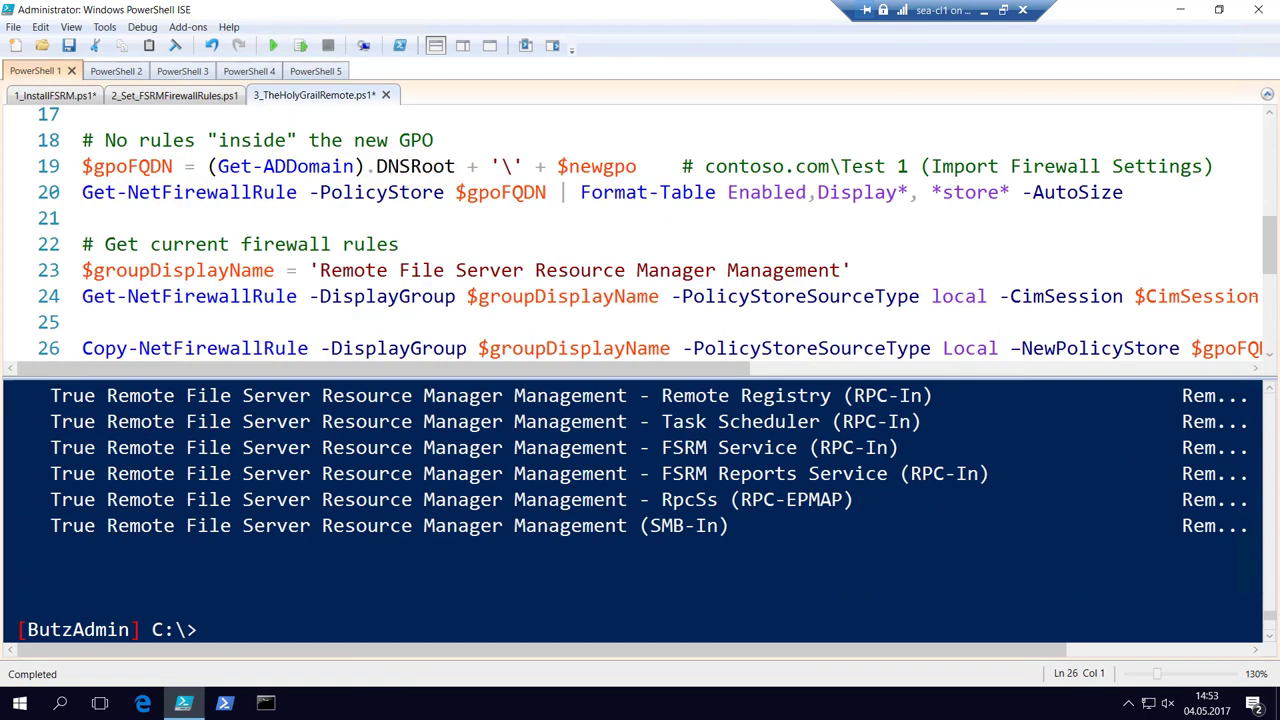
key(F8)
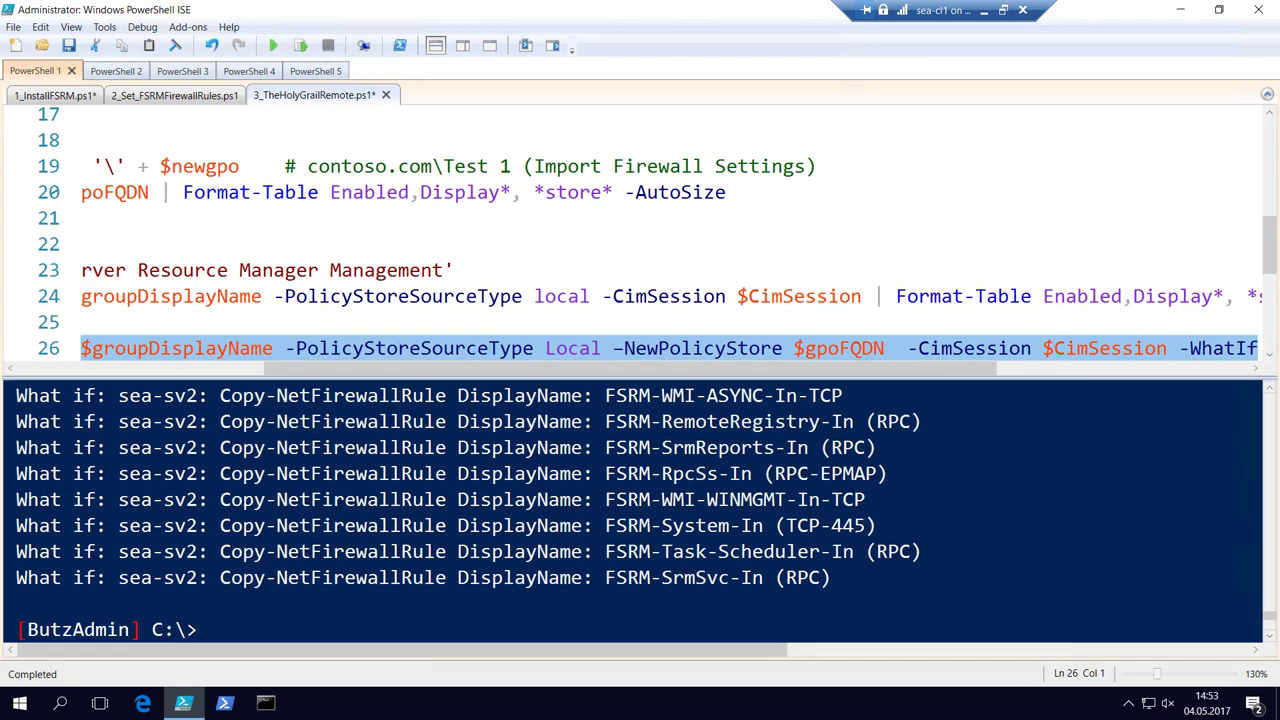
key(Down)
key(Down)
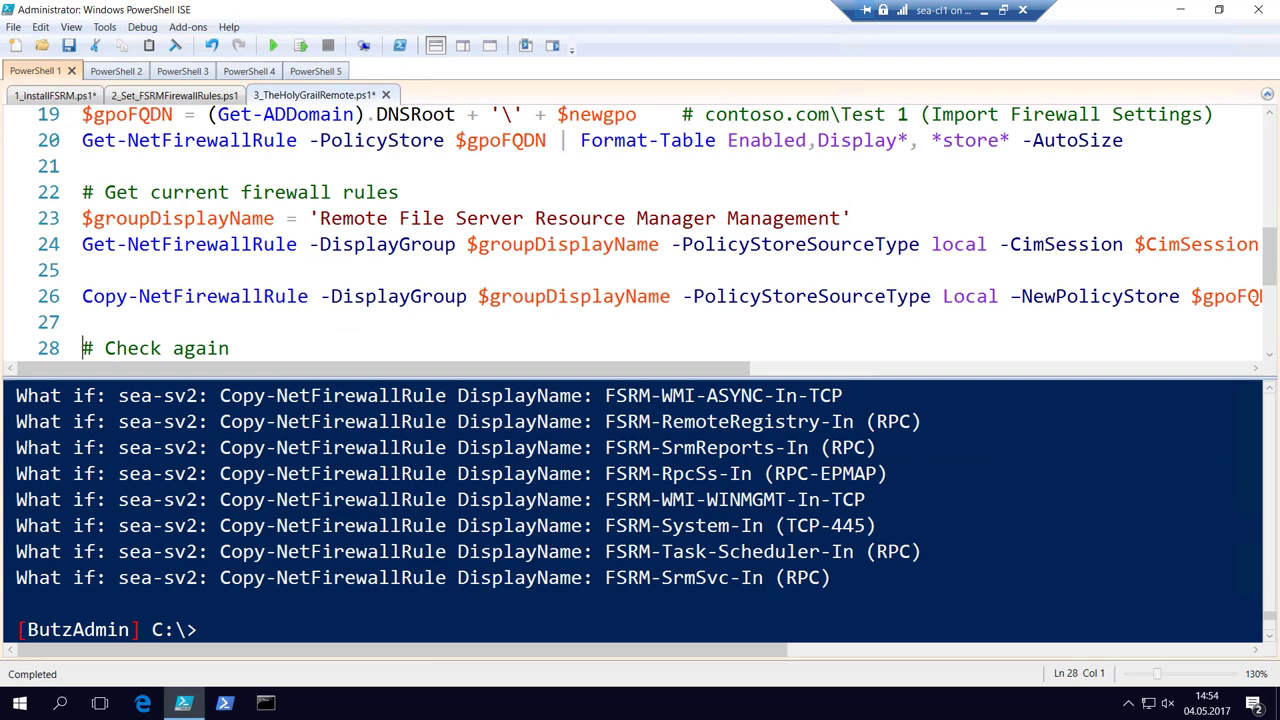
key(Up)
key(Up)
Zoom the script out three steps so the copy command fits, then rerun the -WhatIf preview.
key(ctrl+minus)
key(ctrl+minus)
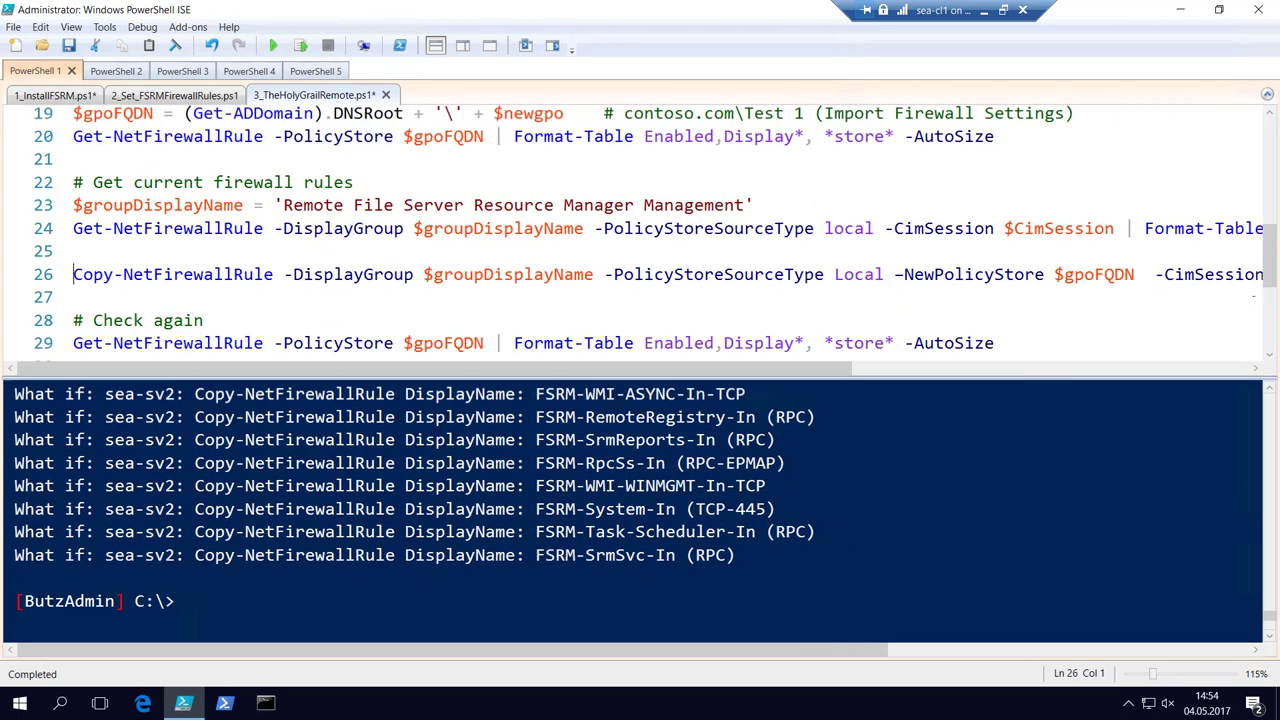
key(ctrl+minus)
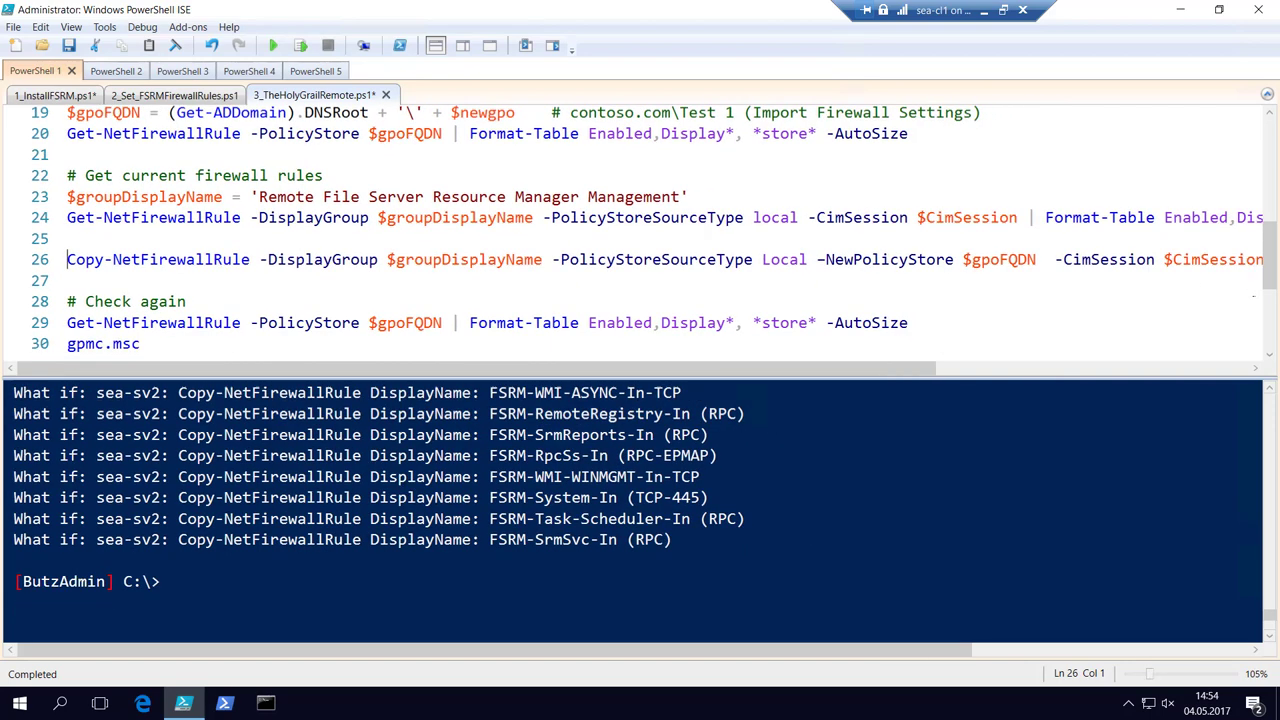
key(ctrl+minus)
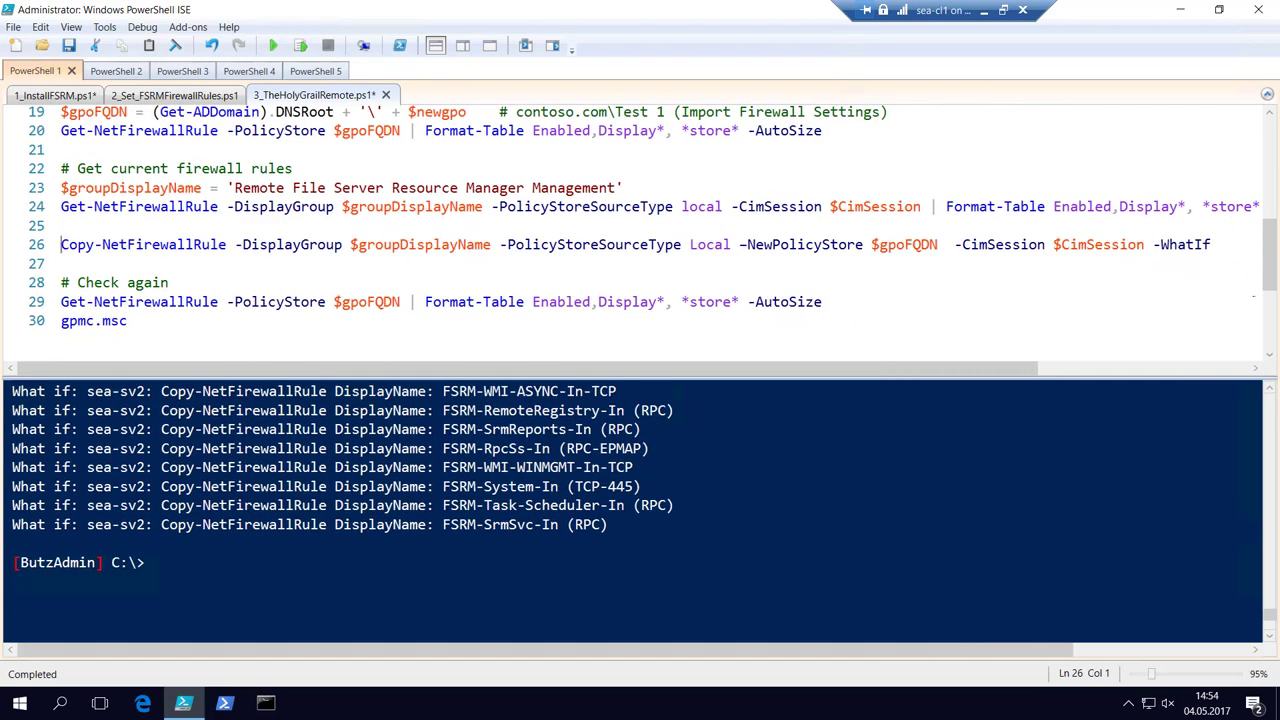
key(shift+End)
key(F8)
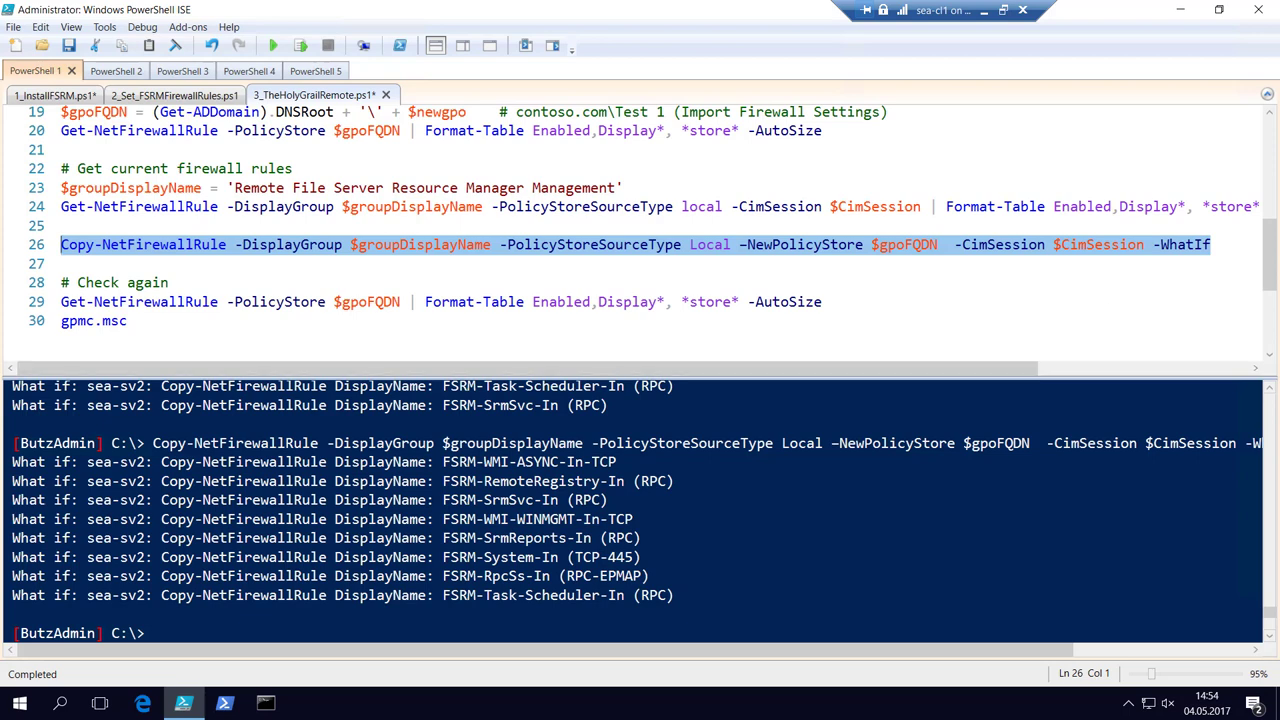
Select line 26's Copy-NetFirewallRule command back toward column 1, excluding the trailing -WhatIf switch.
key(End)
key(Left)
key(Left)
key(Left)
key(Left)
key(Left)
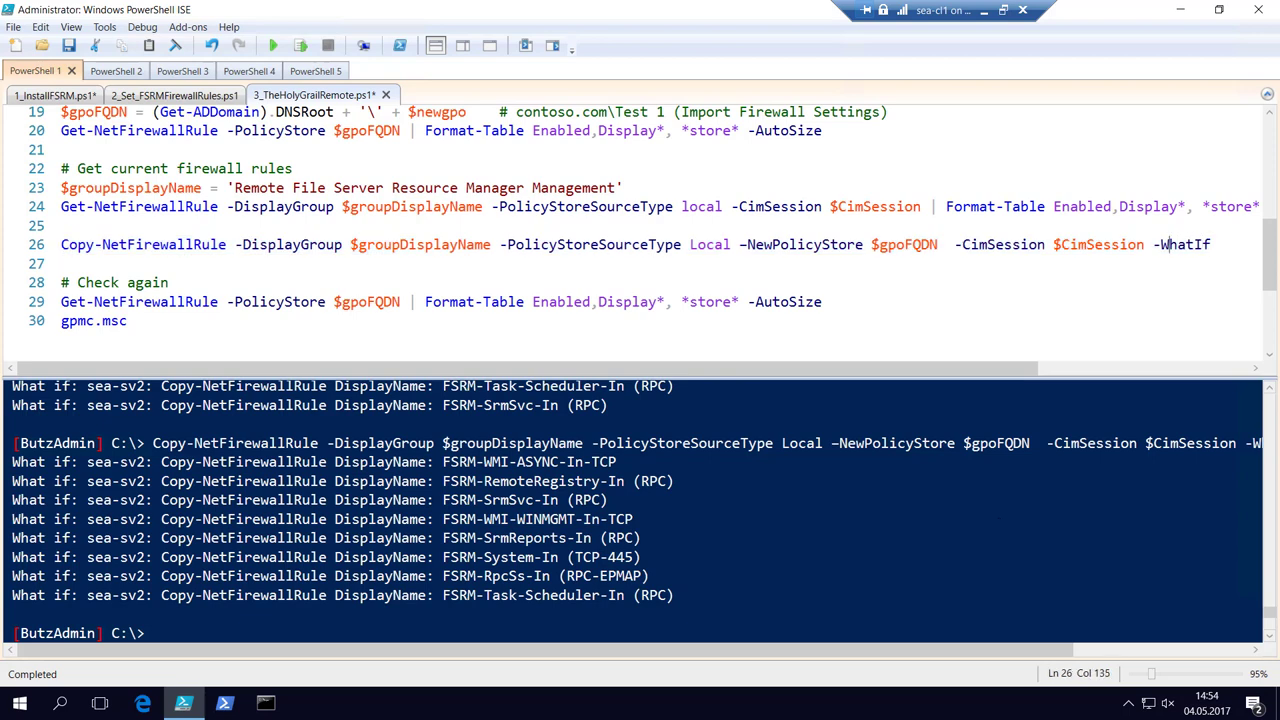
key(shift+Left)
key(shift+Left)
key(shift+Left)
key(shift+Left)
key(shift+Left)
key(shift+Left)
key(shift+Left)
key(shift+Left)
key(shift+Left)
key(shift+Left)
key(shift+Left)
key(shift+Left)
key(shift+Left)
key(shift+Left)
key(shift+Left)
key(shift+Left)
key(shift+Left)
key(shift+Left)
key(shift+Left)
key(shift+Left)
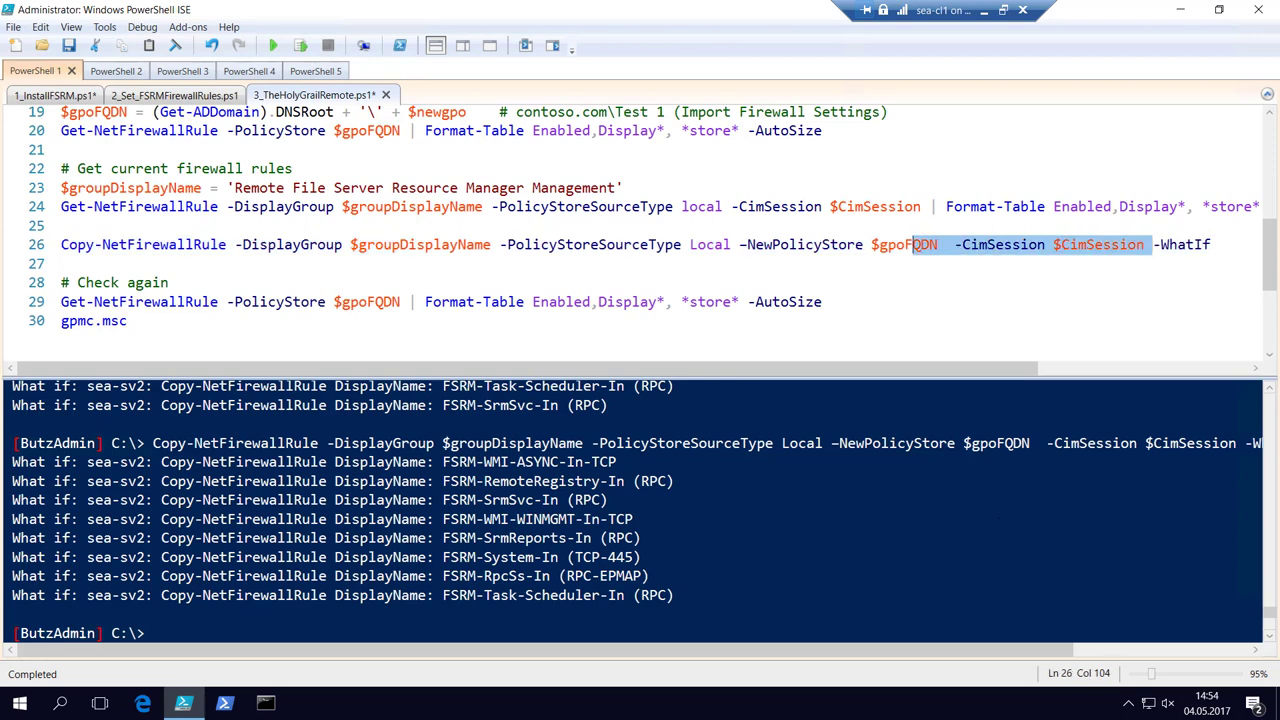
key(shift+Left)
key(shift+Left)
key(shift+Left)
key(shift+Left)
key(shift+Left)
key(shift+Left)
key(shift+Left)
key(shift+Left)
key(shift+Left)
key(shift+Left)
key(shift+Left)
key(shift+Left)
key(shift+Left)
key(shift+Left)
key(shift+Left)
key(shift+Left)
key(shift+Left)
key(shift+Left)
key(shift+Left)
key(shift+Left)
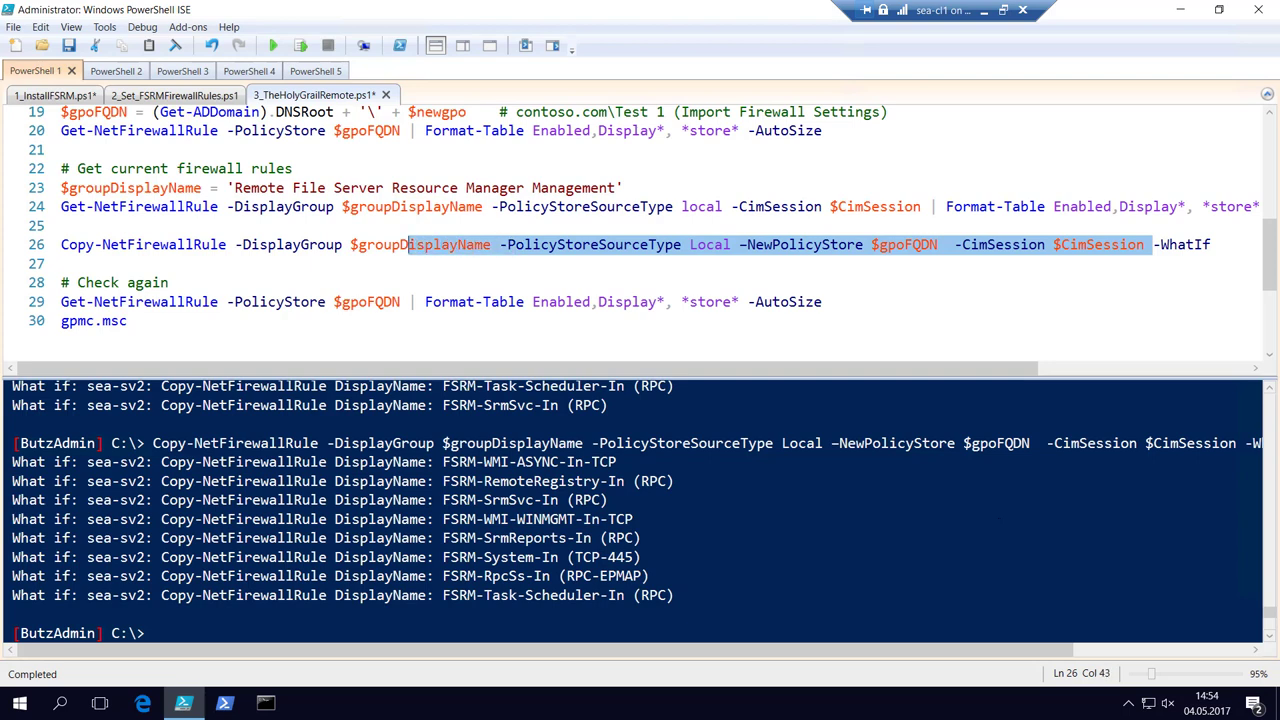
key(shift+Left)
key(shift+Left)
key(shift+Left)
key(shift+Left)
key(shift+Left)
key(shift+Left)
key(shift+Left)
key(shift+Left)
key(shift+Left)
key(shift+Left)
key(shift+Left)
key(shift+Left)
key(shift+Left)
key(shift+Left)
key(shift+Left)
key(shift+Left)
key(shift+Left)
key(shift+Left)
key(shift+Left)
key(shift+Left)
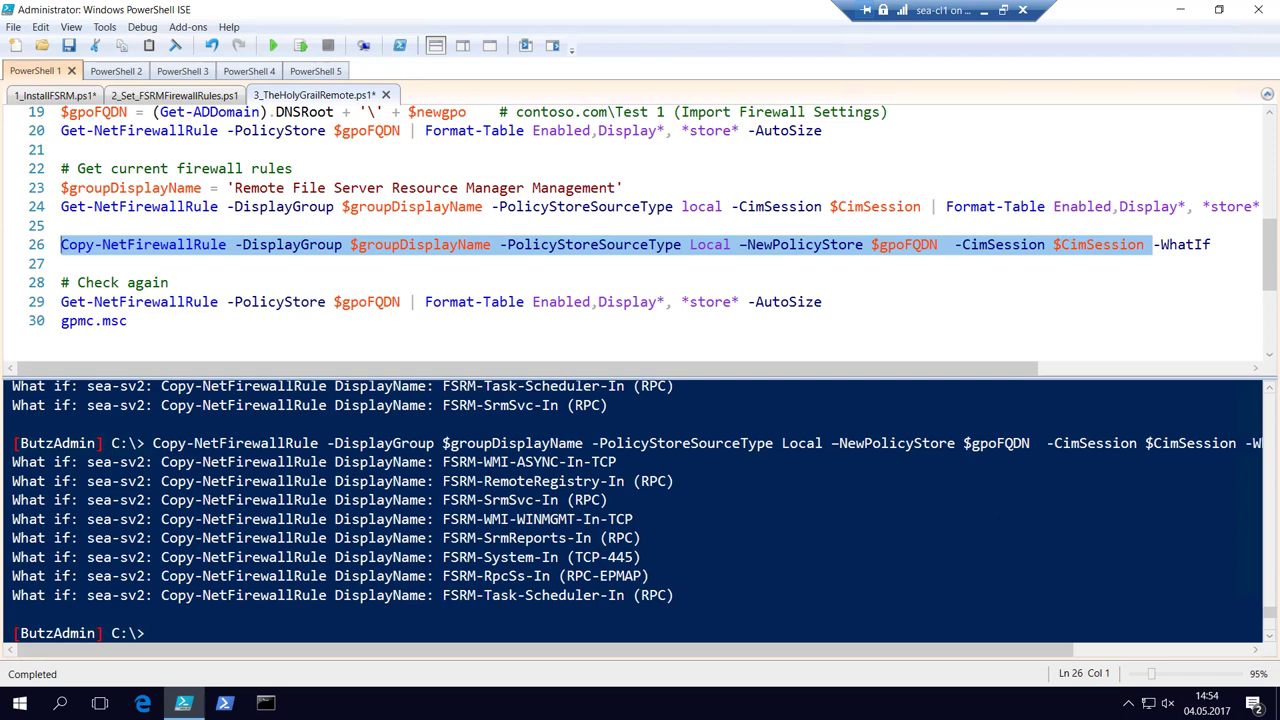
Run the real rule copy (it errors), rerun the full -WhatIf preview, then minimize to Hyper-V Manager.
key(F8)
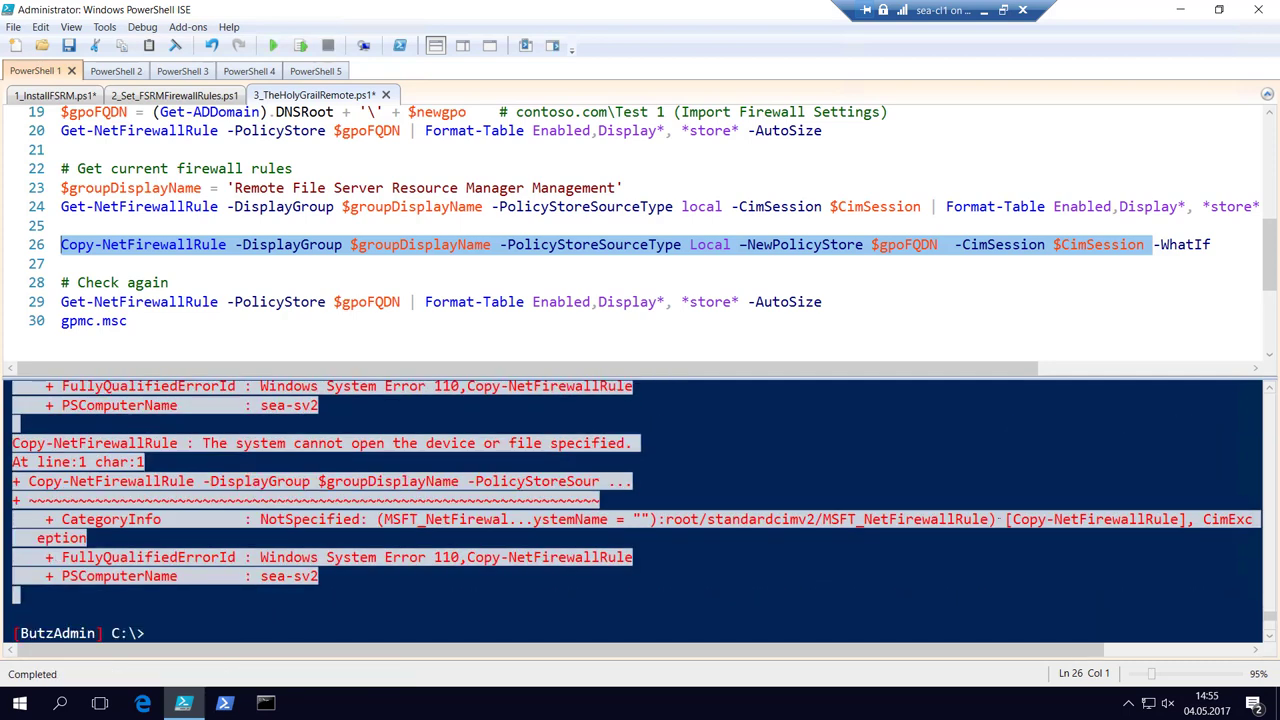
click(1211, 244)
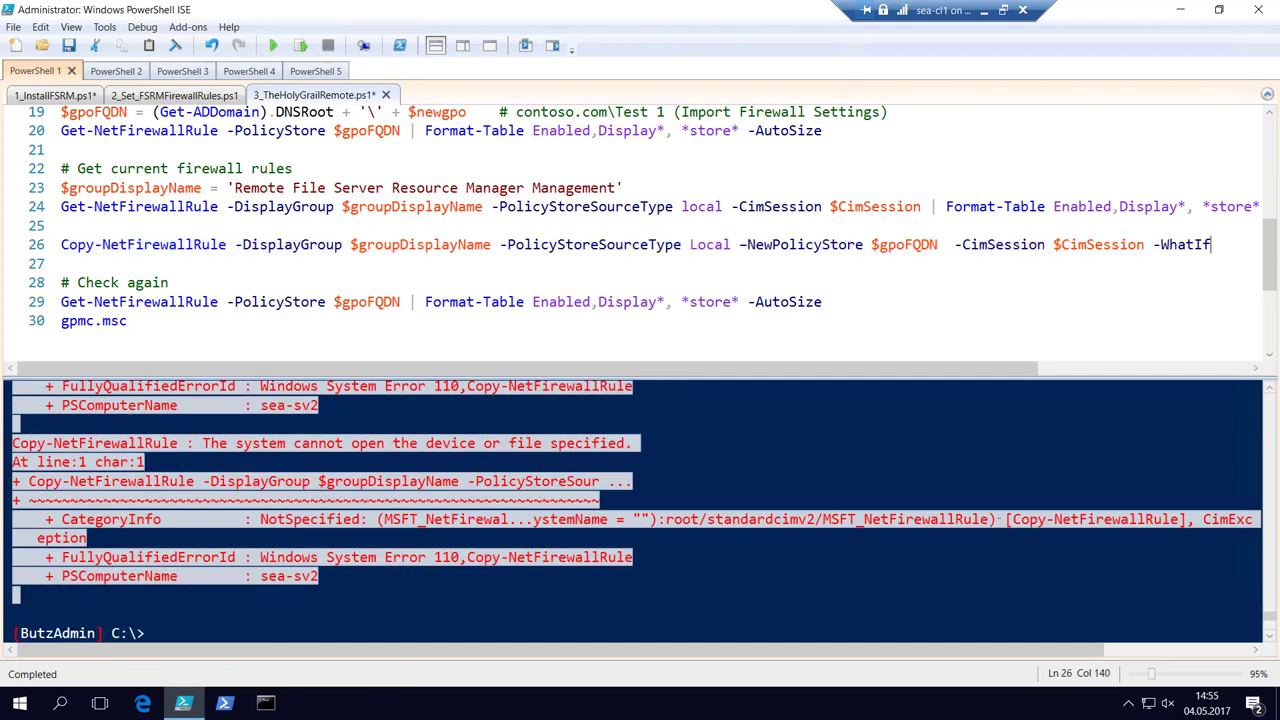
key(shift+Home)
key(F8)
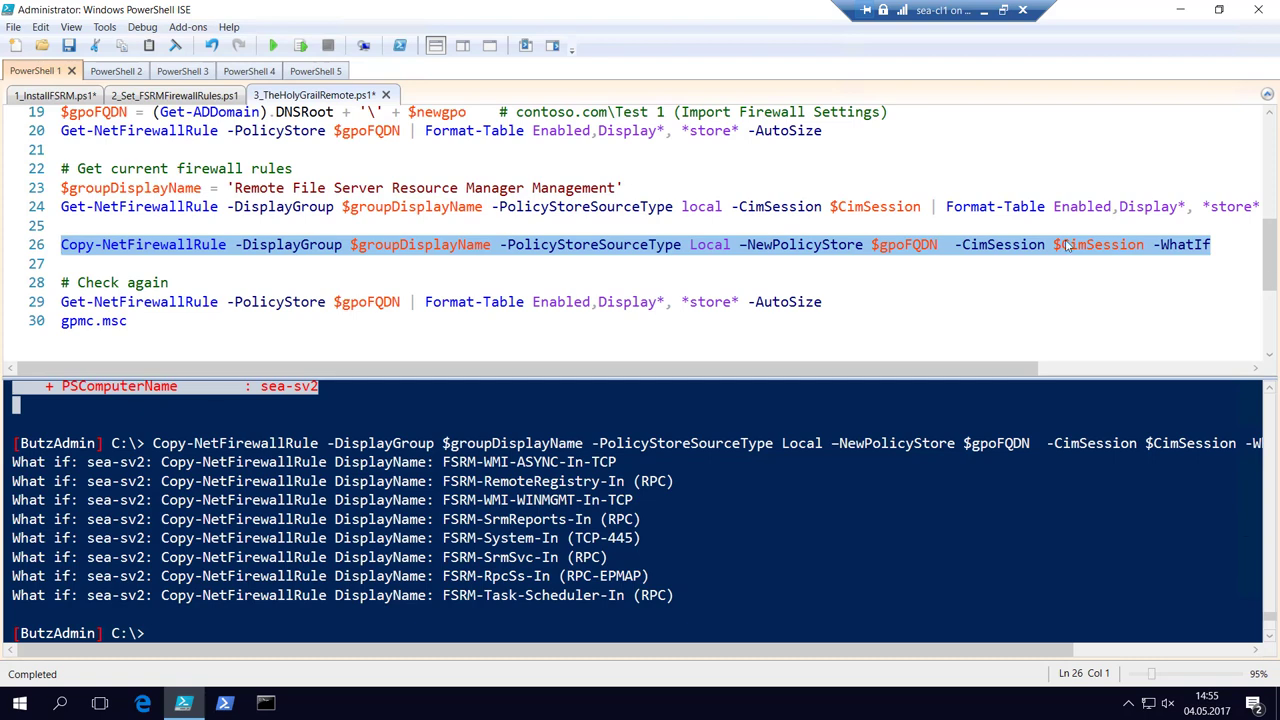
click(986, 12)
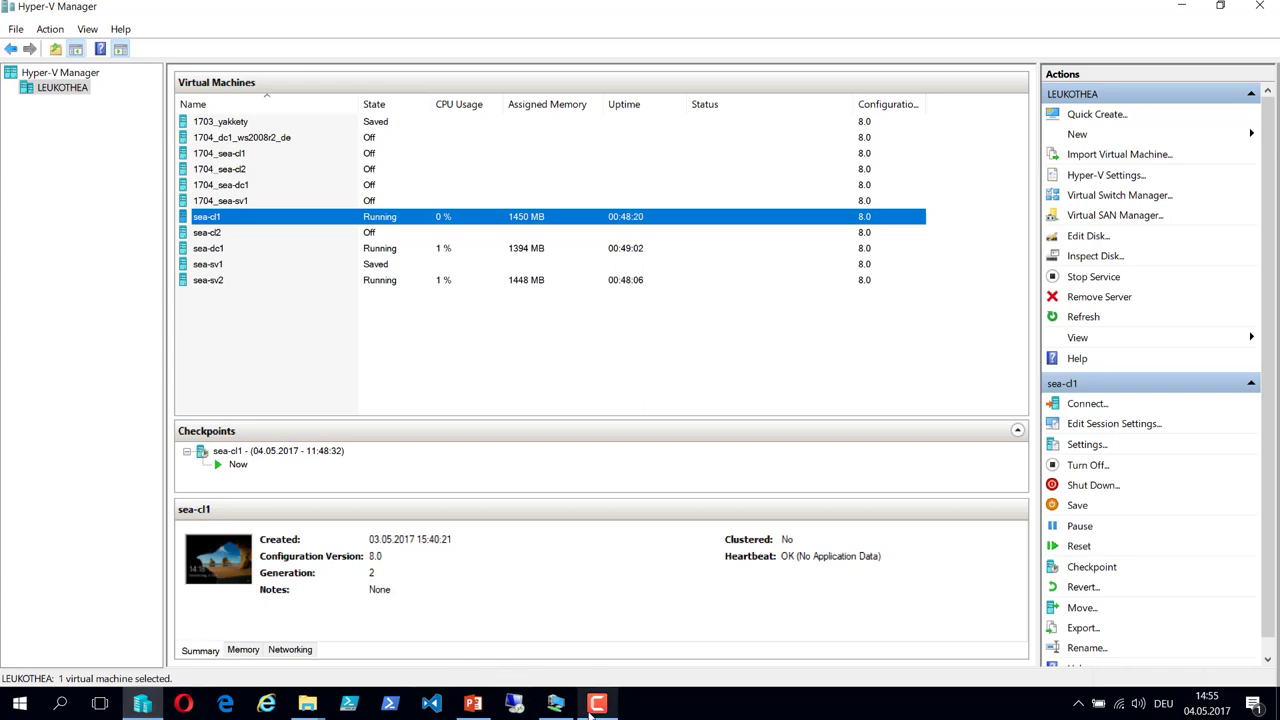
Bring the PowerPoint slideshow back from the taskbar and advance one slide.
click(471, 703)
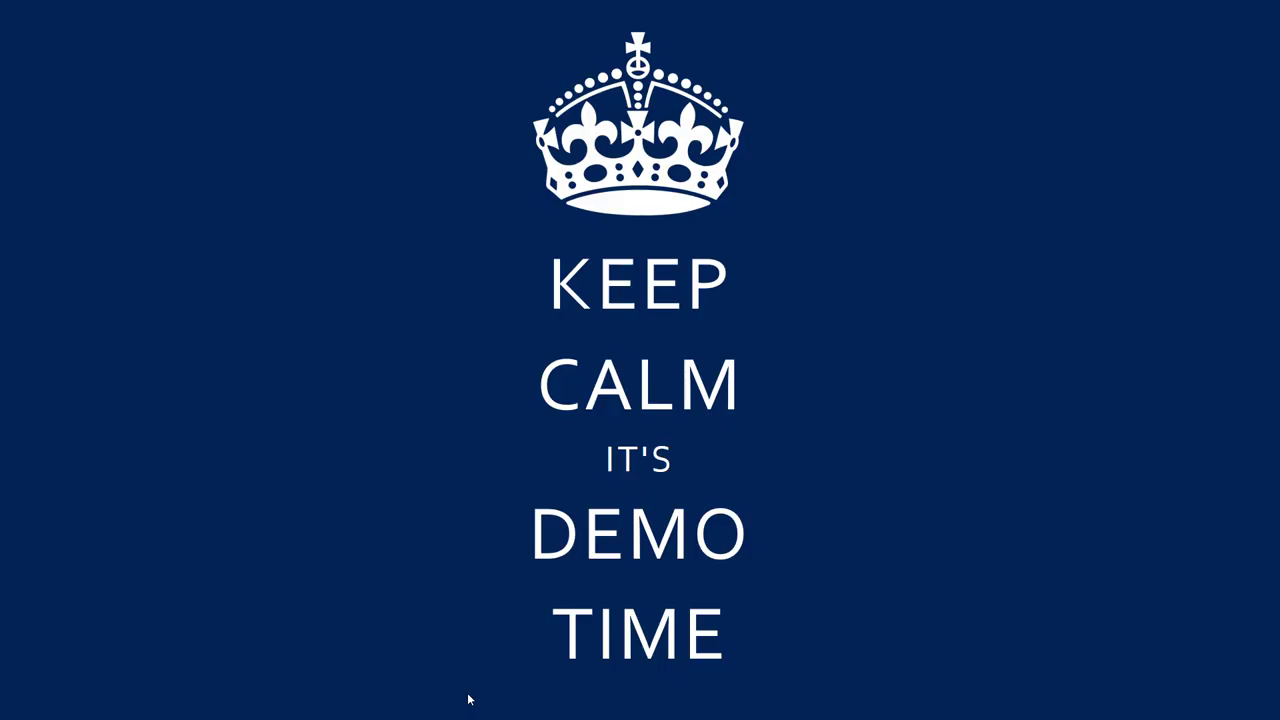
key(Right)
key(Right)
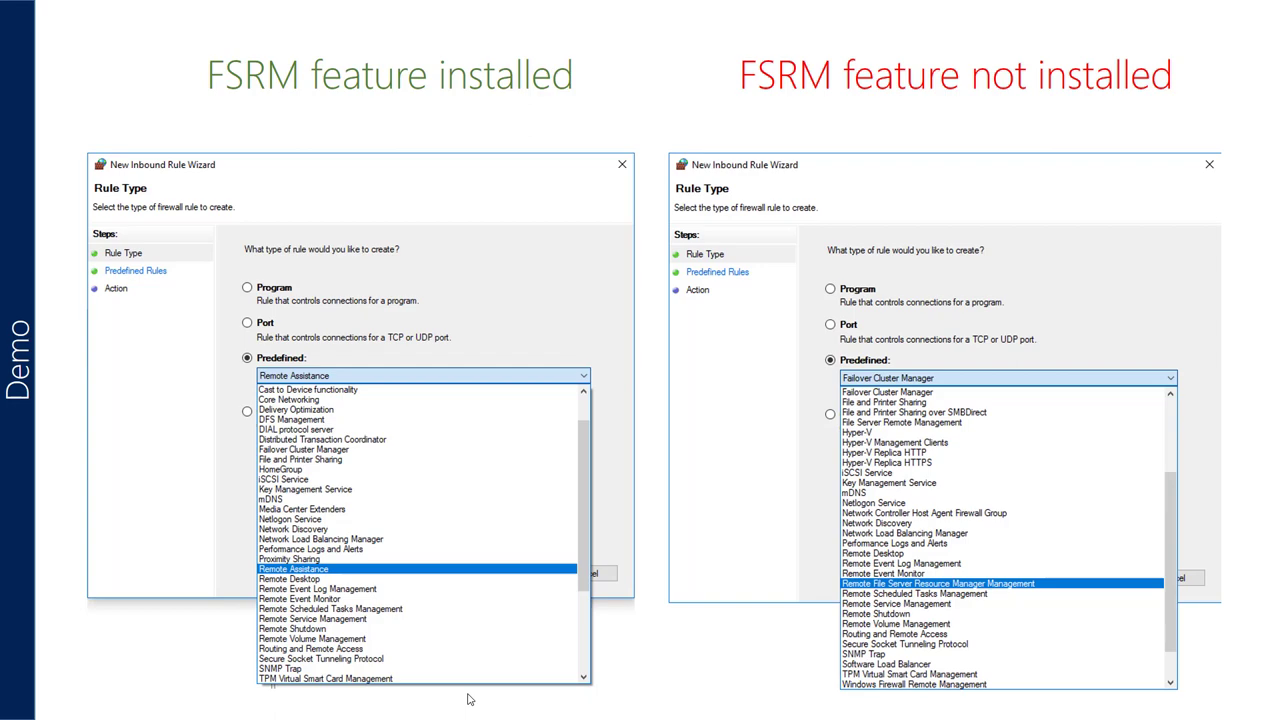
Step forward two slides, through Firewall rules for FSRM, to the Ready for take off slide.
key(Right)
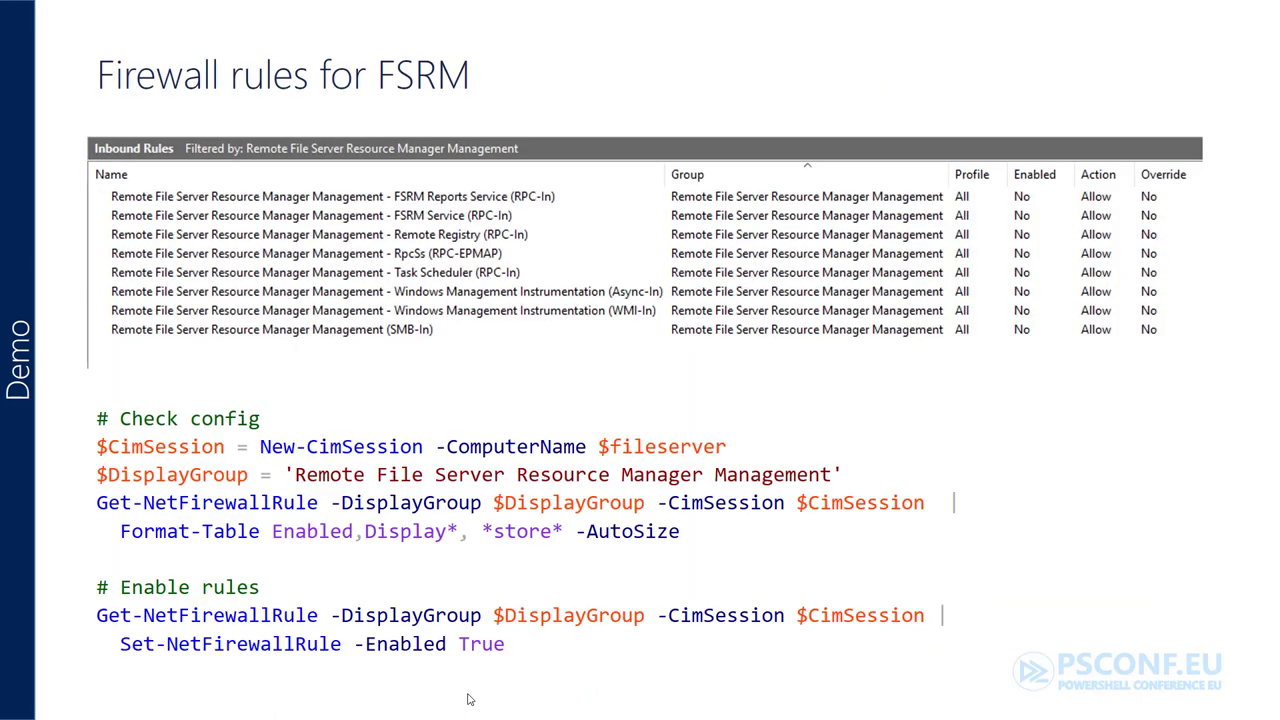
key(Right)
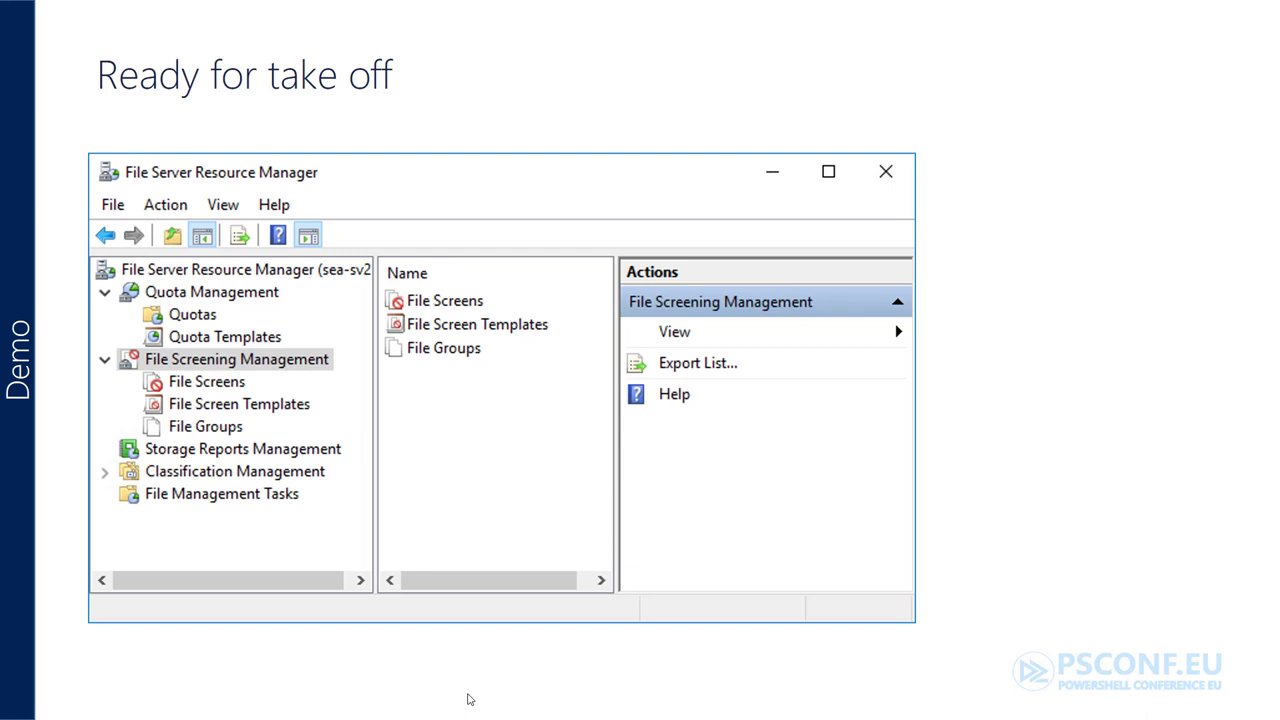
Show the Sharing and mapping slide, then page down to Less known NTFS object types.
key(Right)
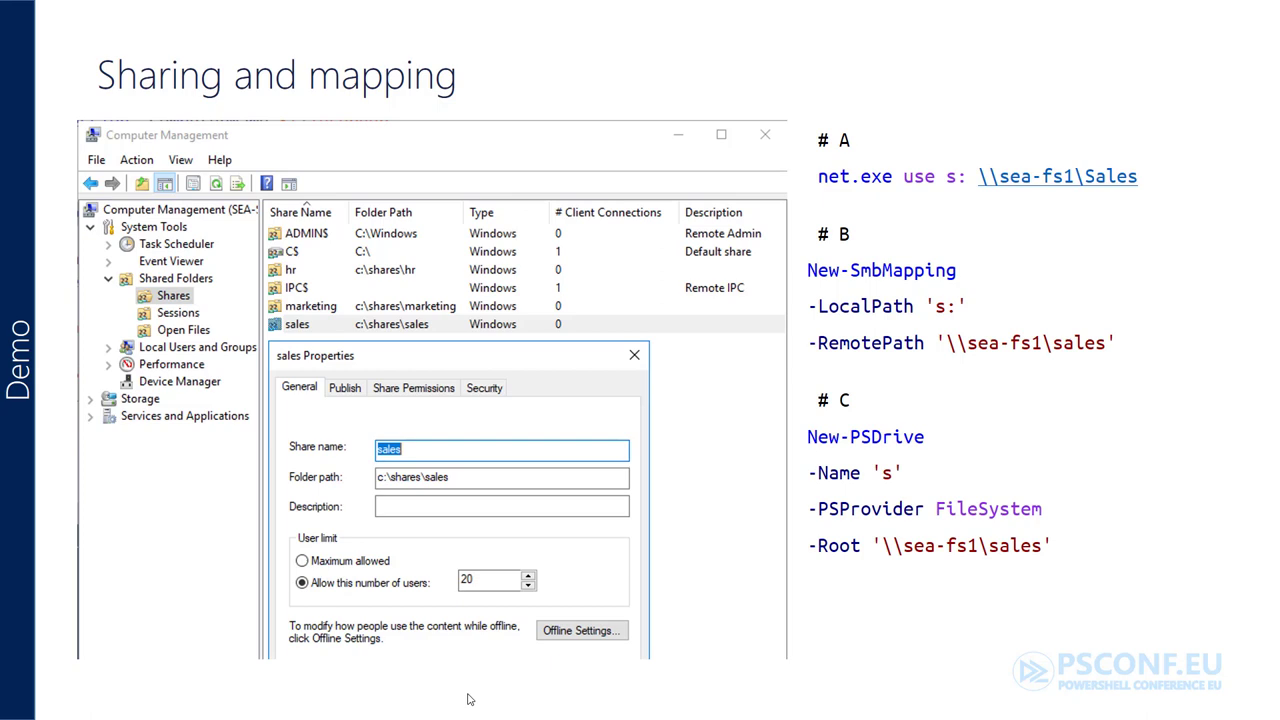
key(Page_Down)
key(Page_Down)
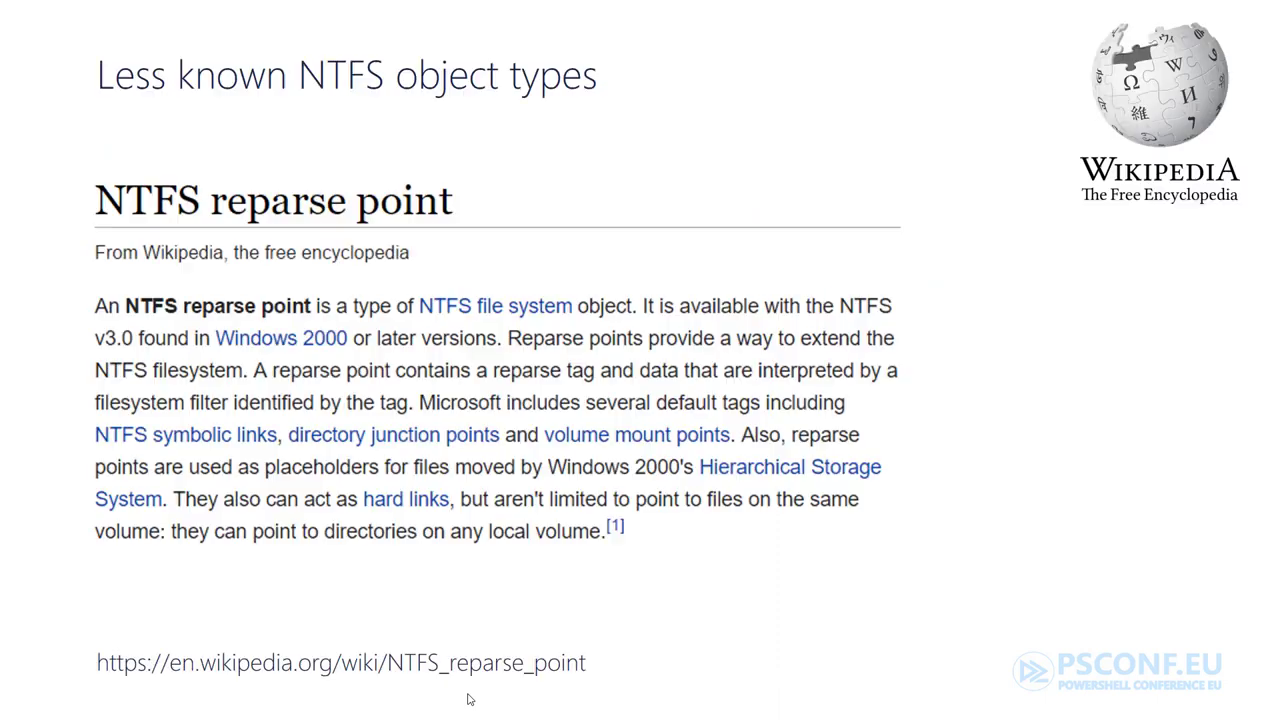